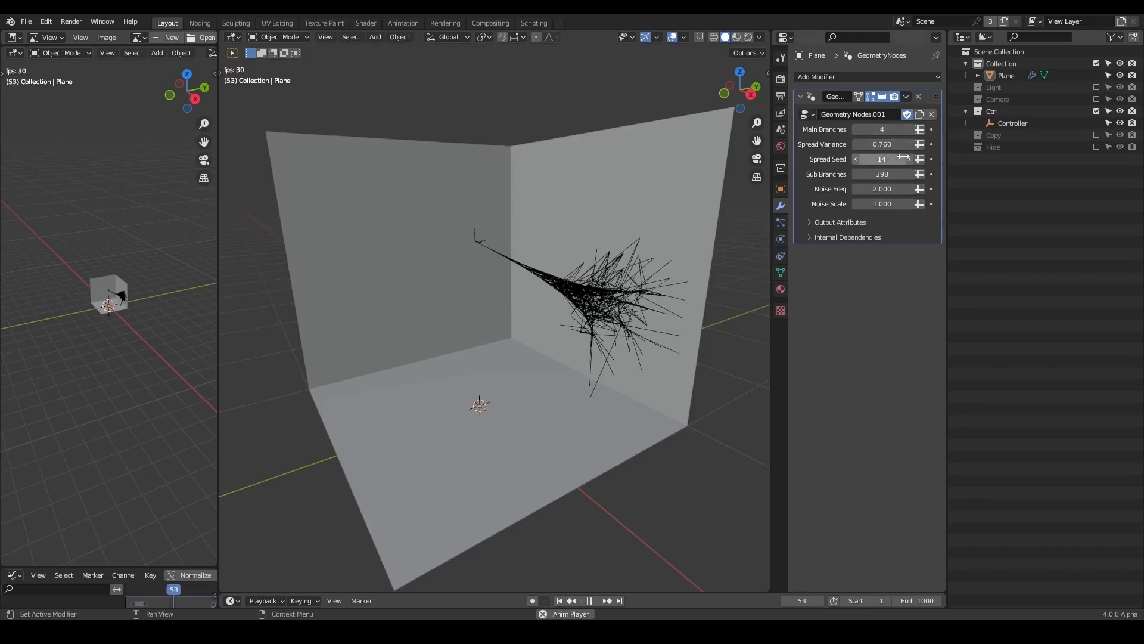
Advance the modifier's Spread Seed to 23 and set Spread Variance to 1.
{"action": "left_click", "coordinate": [910, 159]}
{"action": "left_click", "coordinate": [910, 158]}
{"action": "left_click", "coordinate": [909, 158]}
{"action": "left_click", "coordinate": [909, 159]}
{"action": "left_click", "coordinate": [909, 159]}
{"action": "left_click", "coordinate": [909, 158]}
{"action": "left_click", "coordinate": [909, 159]}
{"action": "left_click", "coordinate": [909, 159]}
{"action": "left_click", "coordinate": [883, 145]}
{"action": "type", "text": "1"}
{"action": "key", "text": "Return"}
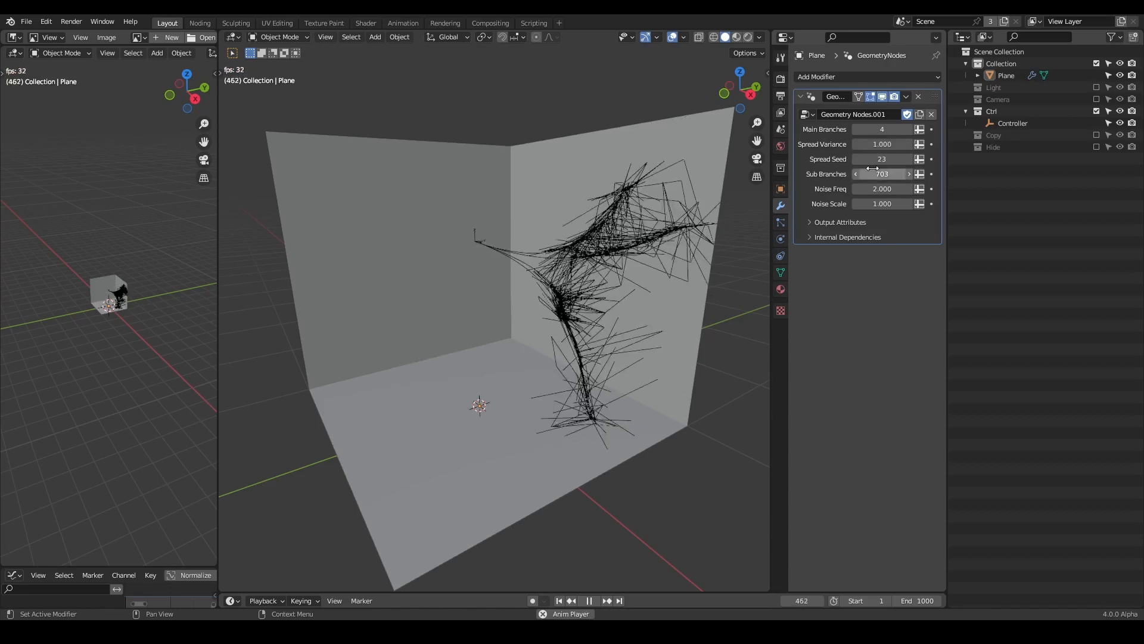
Advance the Spread Seed by three and set Main Branches to 12.
{"action": "left_click", "coordinate": [908, 159]}
{"action": "left_click", "coordinate": [908, 159]}
{"action": "left_click", "coordinate": [908, 160]}
{"action": "left_click", "coordinate": [882, 129]}
{"action": "type", "text": "12"}
{"action": "key", "text": "Return"}
Try Spread Variance at 3, settle on 2, and advance the Spread Seed to 28.
{"action": "left_click", "coordinate": [878, 145]}
{"action": "type", "text": "3"}
{"action": "key", "text": "Return"}
{"action": "left_click", "coordinate": [879, 144]}
{"action": "type", "text": "2"}
{"action": "key", "text": "Return"}
{"action": "left_click", "coordinate": [907, 159]}
{"action": "left_click", "coordinate": [907, 159]}
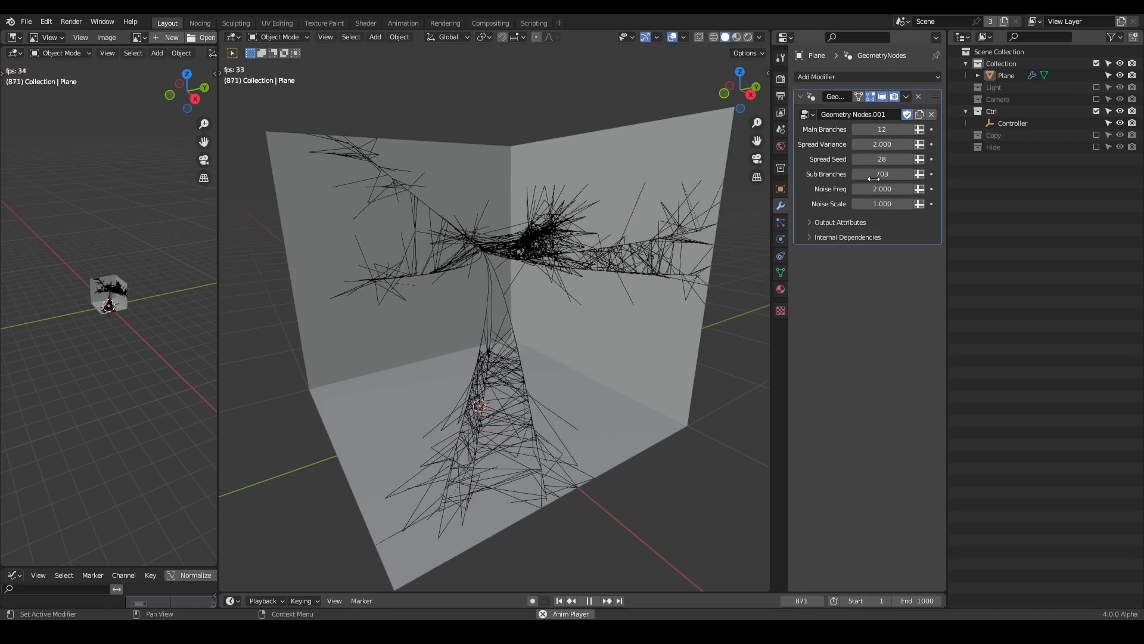
Increase Sub Branches to 848 and change the Spread Seed to 29.
{"action": "left_click_drag", "start_coordinate": [866, 173], "coordinate": [954, 173]}
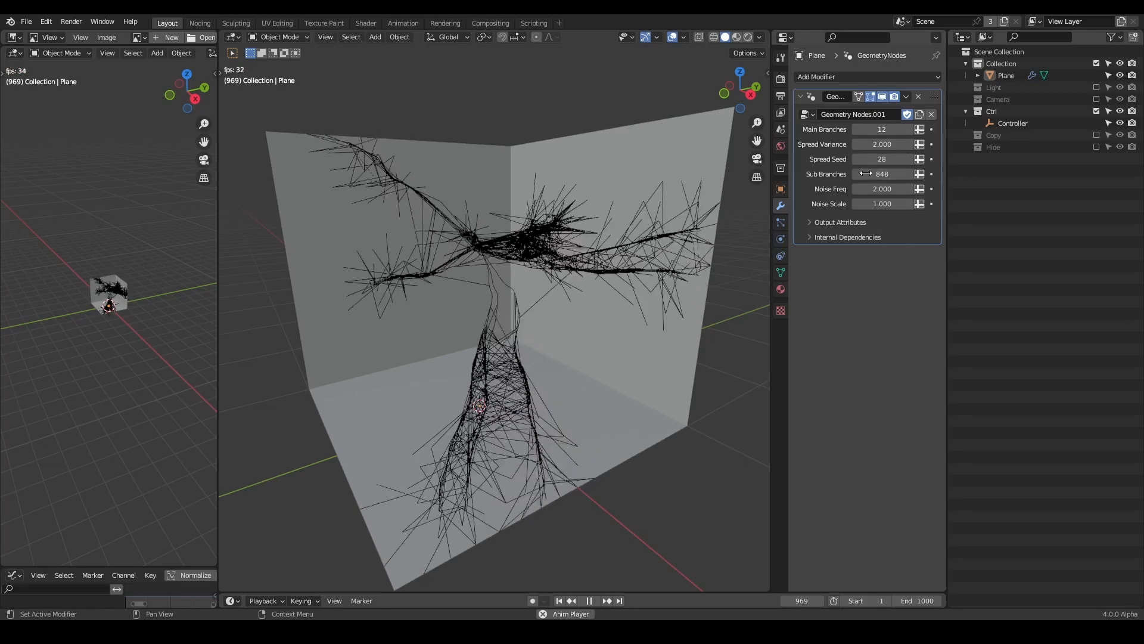
{"action": "left_click", "coordinate": [910, 158]}
{"action": "left_click", "coordinate": [910, 159]}
{"action": "left_click", "coordinate": [856, 159]}
Set Sub Branches to 12222 and increase Main Branches to 15.
{"action": "left_click_drag", "start_coordinate": [876, 174], "coordinate": [978, 174]}
{"action": "left_click", "coordinate": [881, 174]}
{"action": "type", "text": "2222"}
{"action": "key", "text": "Return"}
{"action": "left_click", "coordinate": [906, 130]}
{"action": "left_click", "coordinate": [906, 130]}
{"action": "left_click", "coordinate": [906, 130]}
Reduce Sub Branches to 162 and increase Main Branches to 74.
{"action": "left_click", "coordinate": [881, 174]}
{"action": "type", "text": "122"}
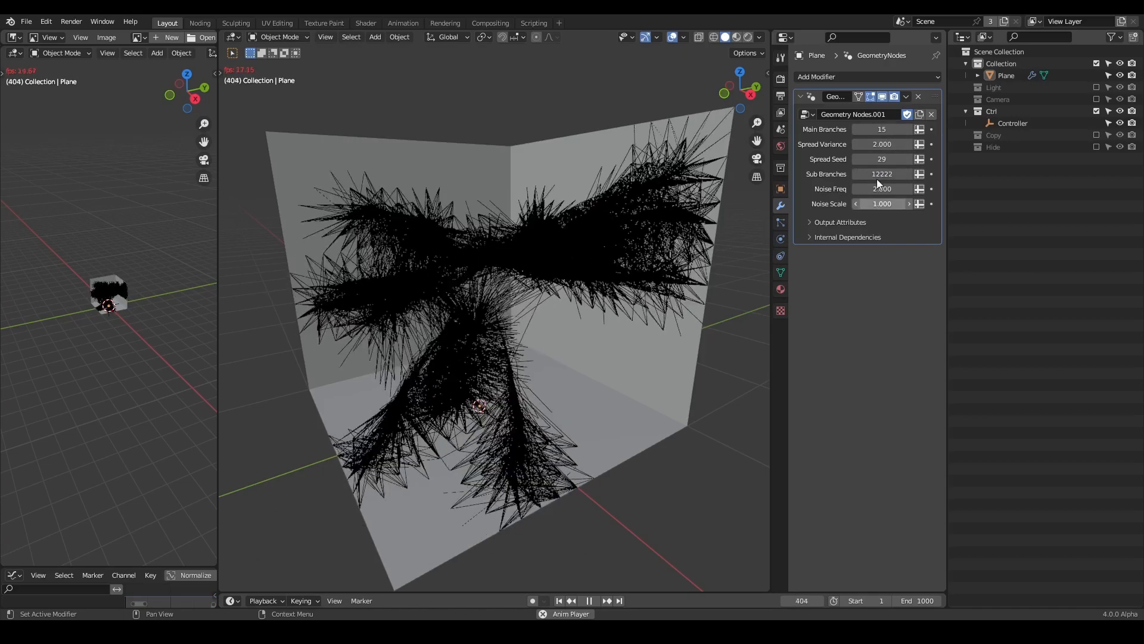
{"action": "key", "text": "Return"}
{"action": "left_click_drag", "start_coordinate": [876, 174], "coordinate": [901, 174]}
{"action": "left_click_drag", "start_coordinate": [885, 130], "coordinate": [947, 129]}
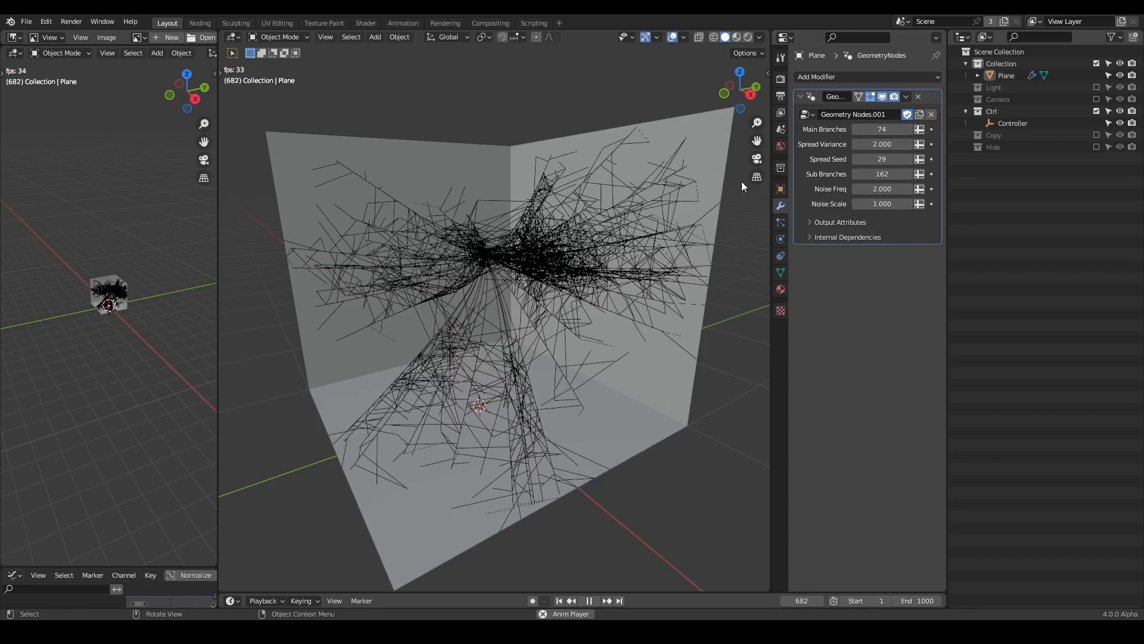
Stop the animation at the first frame, set Noise Scale to 3, and preview the playback.
{"action": "key", "text": "Escape"}
{"action": "key", "text": "shift+Left"}
{"action": "double_click", "coordinate": [883, 203]}
{"action": "type", "text": "3"}
{"action": "key", "text": "Return"}
{"action": "key", "text": "space"}
{"action": "key", "text": "space"}
{"action": "key", "text": "shift+Left"}
Set Main Branches to 11 and play the animation briefly.
{"action": "double_click", "coordinate": [881, 130]}
{"action": "type", "text": "11"}
{"action": "key", "text": "Return"}
{"action": "key", "text": "space"}
{"action": "key", "text": "space"}
Set Spread Variance to 1 and replay the animation from the first frame.
{"action": "double_click", "coordinate": [882, 145]}
{"action": "type", "text": "1"}
{"action": "key", "text": "Return"}
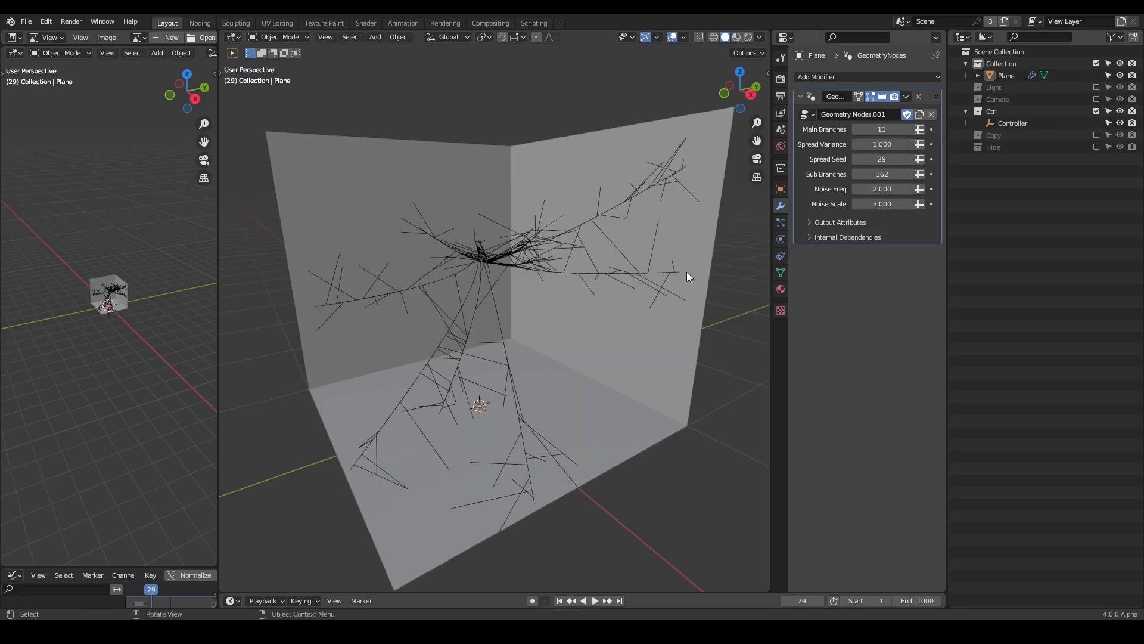
{"action": "key", "text": "shift+Left"}
{"action": "key", "text": "space"}
{"action": "key", "text": "space"}
Adjust the Noise Scale, ending at 3, and preview the noise animation from the first frame.
{"action": "double_click", "coordinate": [882, 204]}
{"action": "key", "text": "space"}
{"action": "key", "text": "space"}
{"action": "double_click", "coordinate": [888, 206]}
{"action": "type", "text": "3"}
{"action": "key", "text": "Return"}
{"action": "key", "text": "shift+Left"}
{"action": "key", "text": "space"}
{"action": "key", "text": "space"}
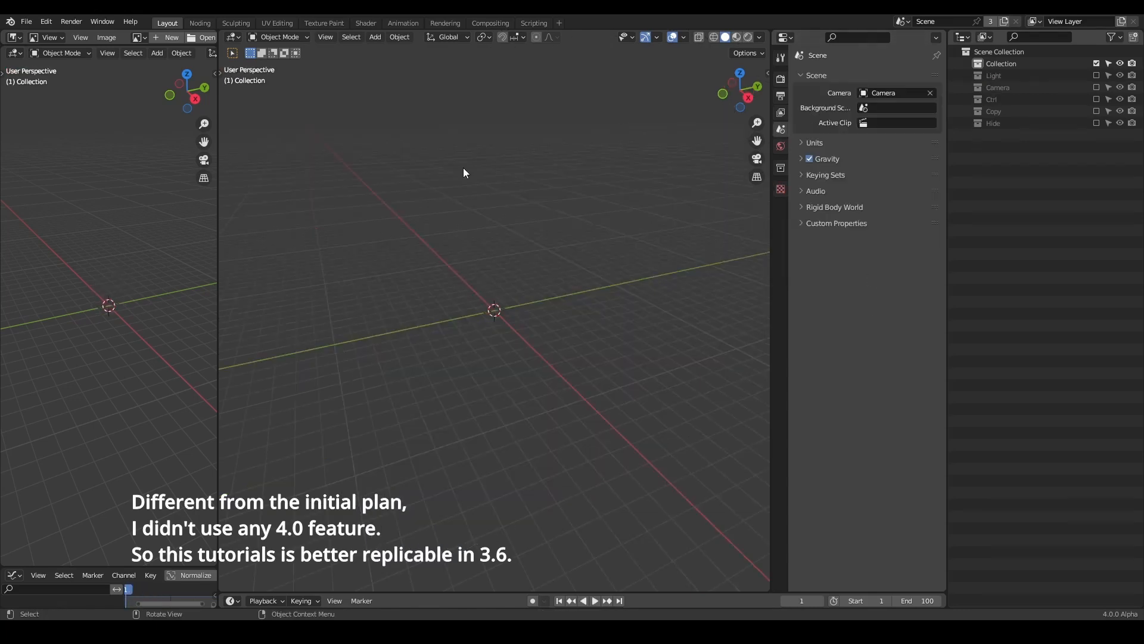
Switch to the Noding workspace and add a mesh plane to the empty scene.
{"action": "left_click", "coordinate": [200, 23]}
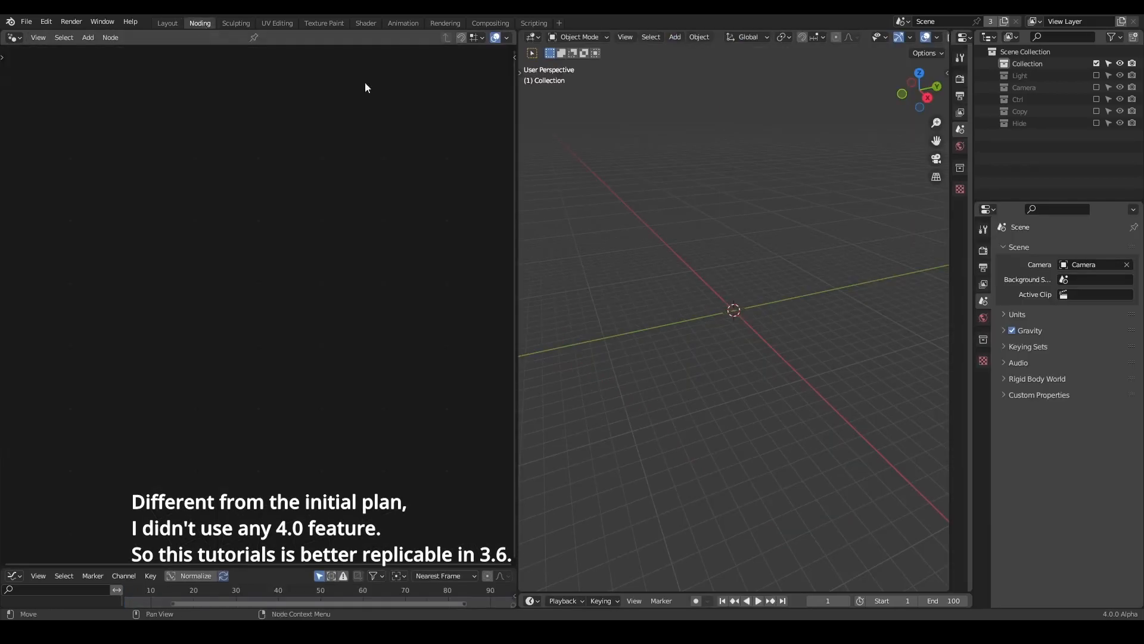
{"action": "key", "text": "shift+a"}
{"action": "mouse_move", "coordinate": [711, 159]}
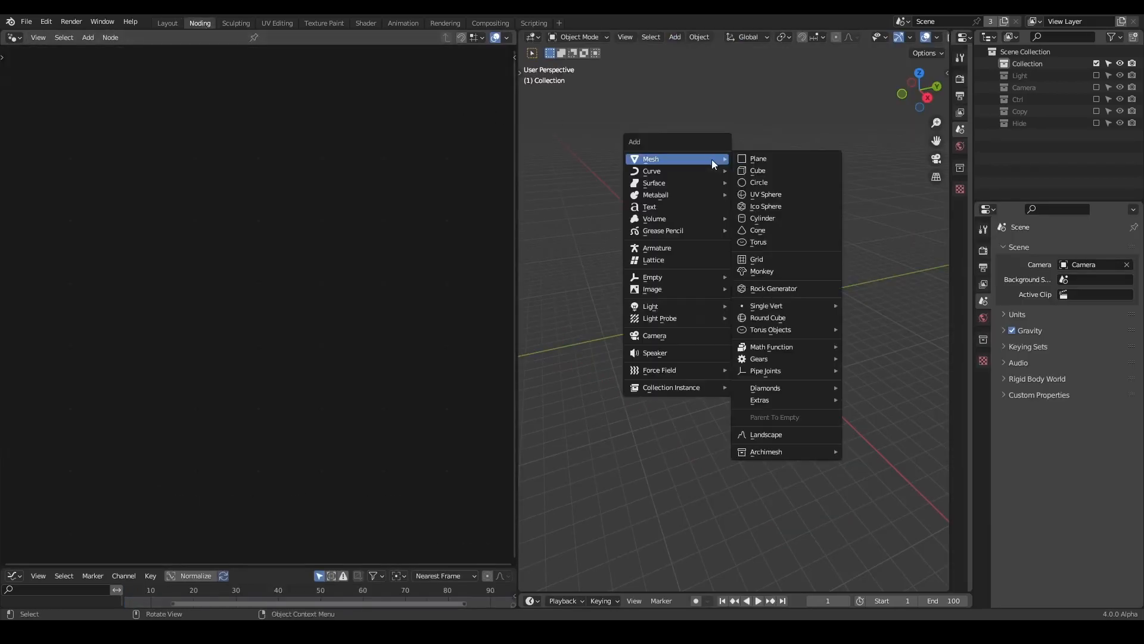
{"action": "left_click", "coordinate": [768, 159]}
Extrude the plane's face upward about 1.9 m into a box.
{"action": "scroll", "coordinate": [726, 308], "scroll_direction": "up", "scroll_amount": 9}
{"action": "middle_click_drag", "start_coordinate": [717, 305], "coordinate": [756, 305]}
{"action": "key", "text": "Tab"}
{"action": "key", "text": "3"}
{"action": "left_click", "coordinate": [742, 301]}
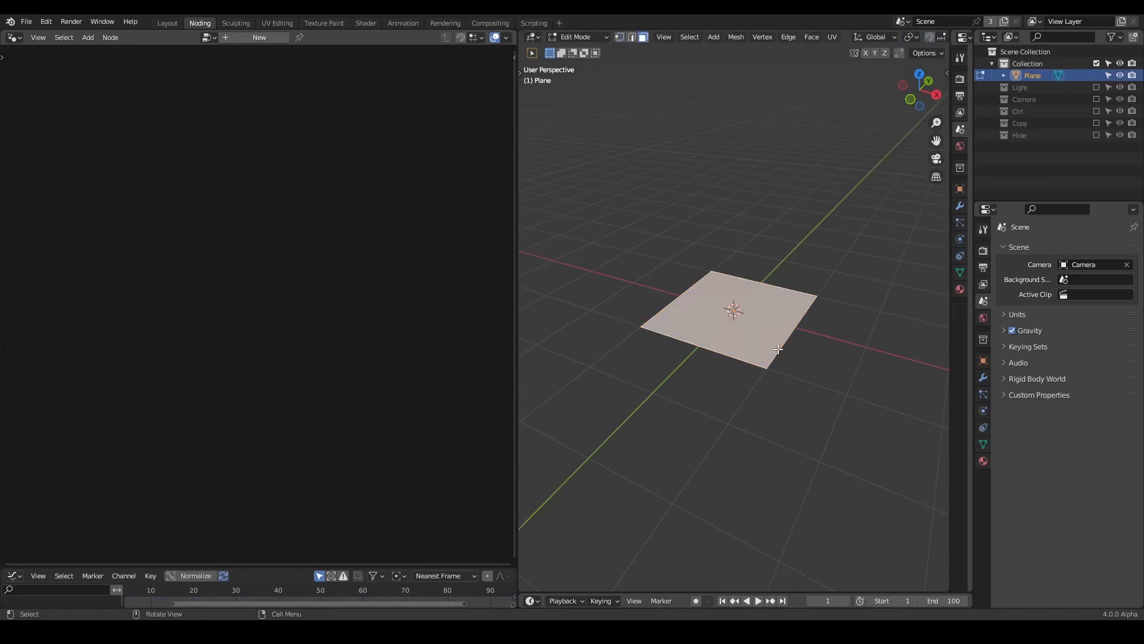
{"action": "key", "text": "e"}
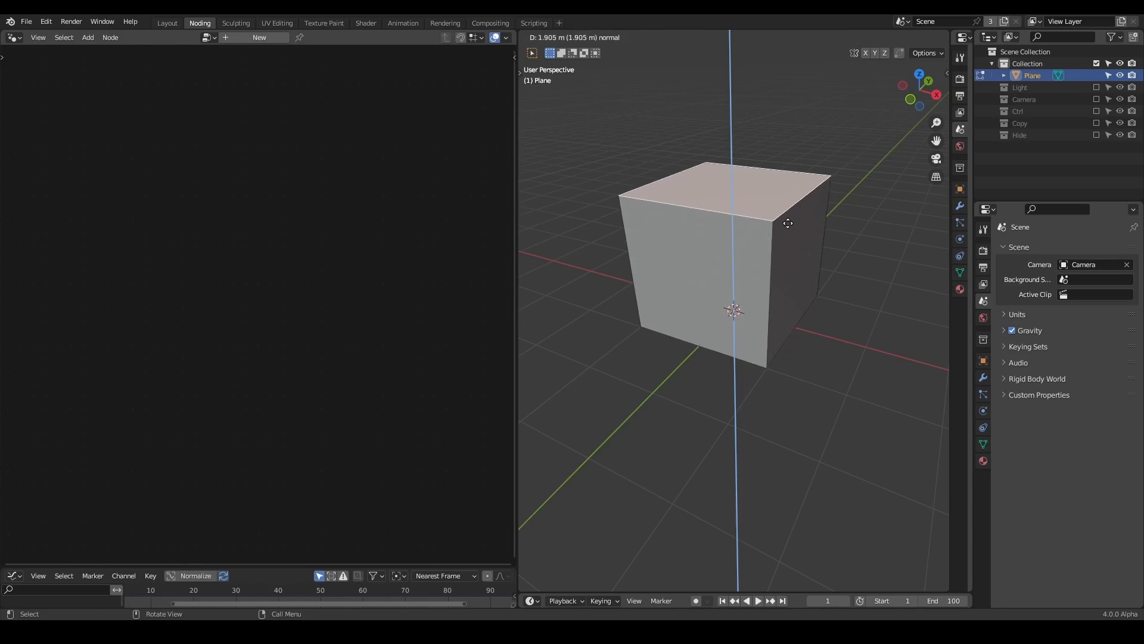
{"action": "left_click", "coordinate": [787, 223]}
Delete the box's top face and its two front side faces, and return to Object Mode.
{"action": "left_click", "coordinate": [730, 277], "text": "shift"}
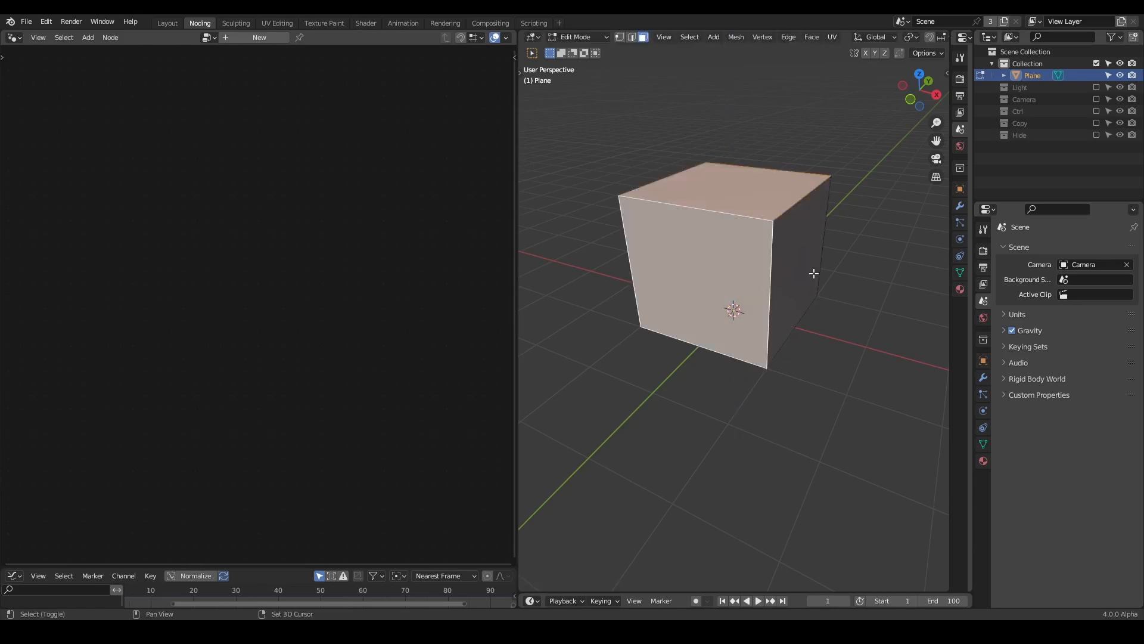
{"action": "middle_click_drag", "start_coordinate": [805, 270], "coordinate": [777, 287]}
{"action": "key", "text": "x"}
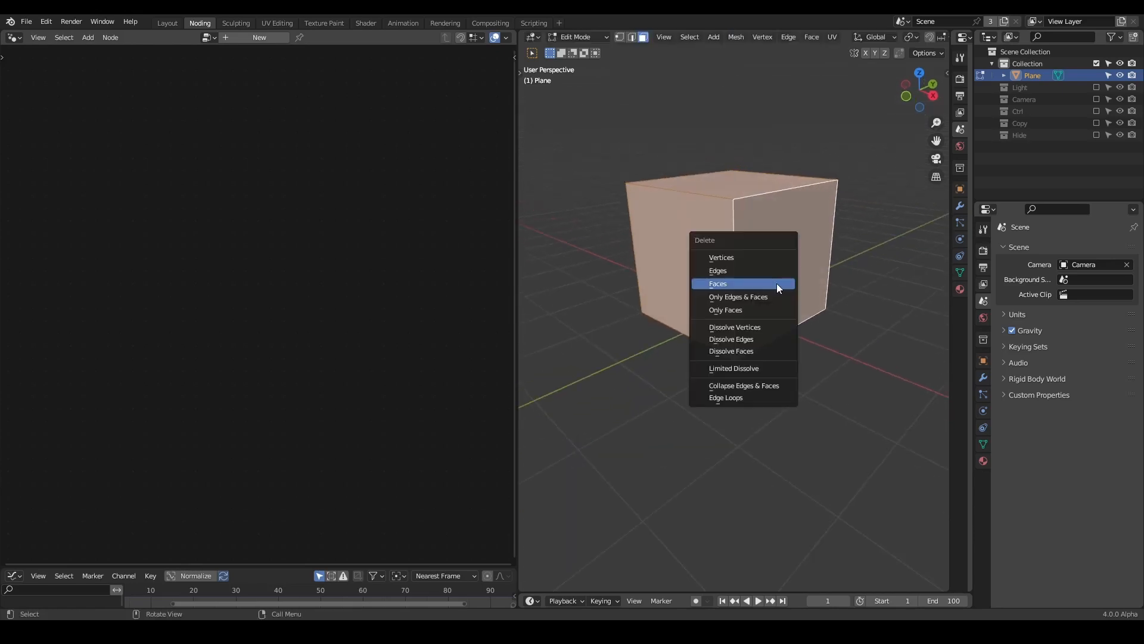
{"action": "left_click", "coordinate": [773, 284]}
{"action": "scroll", "coordinate": [724, 250], "scroll_direction": "up", "scroll_amount": 4}
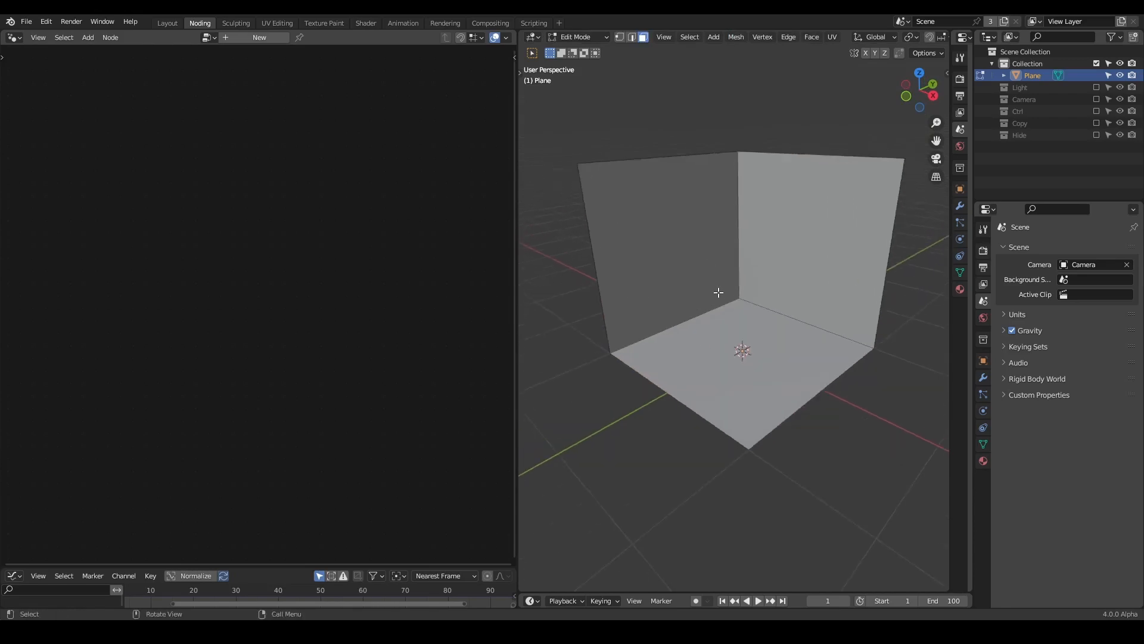
{"action": "key", "text": "Tab"}
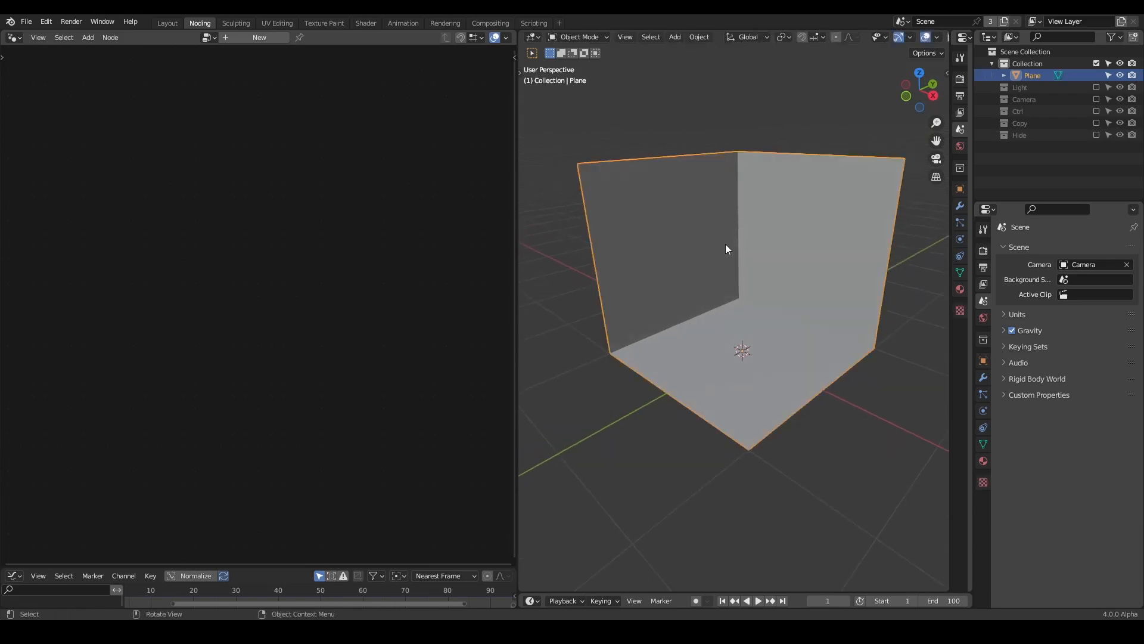
Create and pin a new Geometry Nodes tree on the corner-shaped mesh, and widen the node editor.
{"action": "left_click", "coordinate": [230, 37]}
{"action": "left_click", "coordinate": [277, 37]}
{"action": "left_click", "coordinate": [317, 38]}
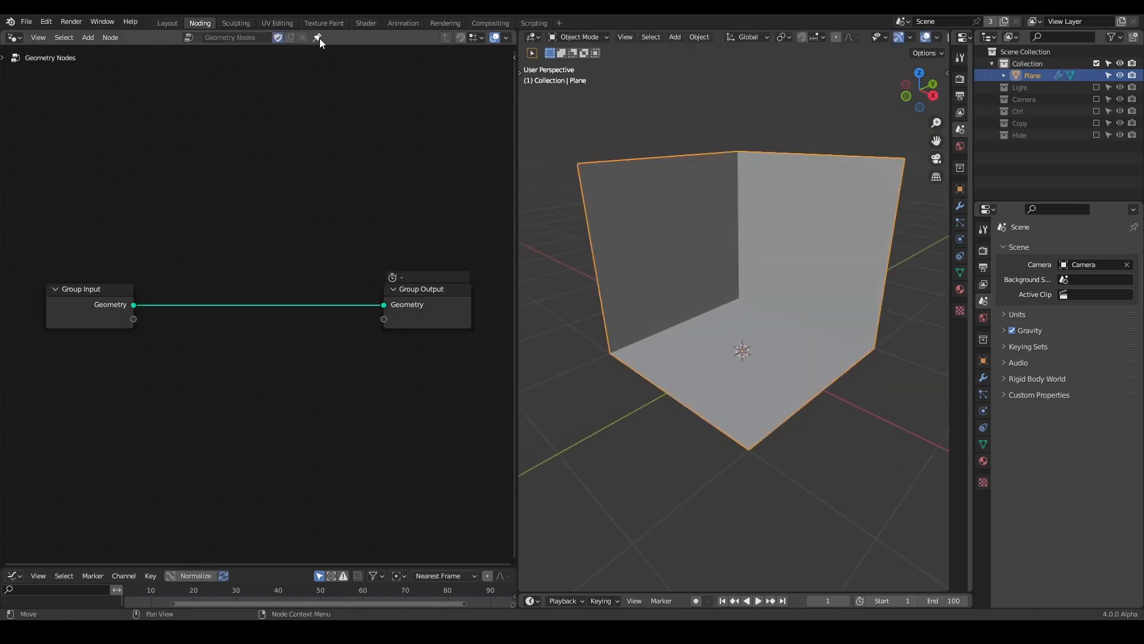
{"action": "mouse_move", "coordinate": [725, 273]}
{"action": "middle_mouse_down"}
{"action": "mouse_move", "coordinate": [735, 288]}
{"action": "mouse_move", "coordinate": [781, 260]}
{"action": "mouse_move", "coordinate": [728, 263]}
{"action": "middle_mouse_up"}
{"action": "middle_click_drag", "start_coordinate": [247, 318], "coordinate": [390, 247]}
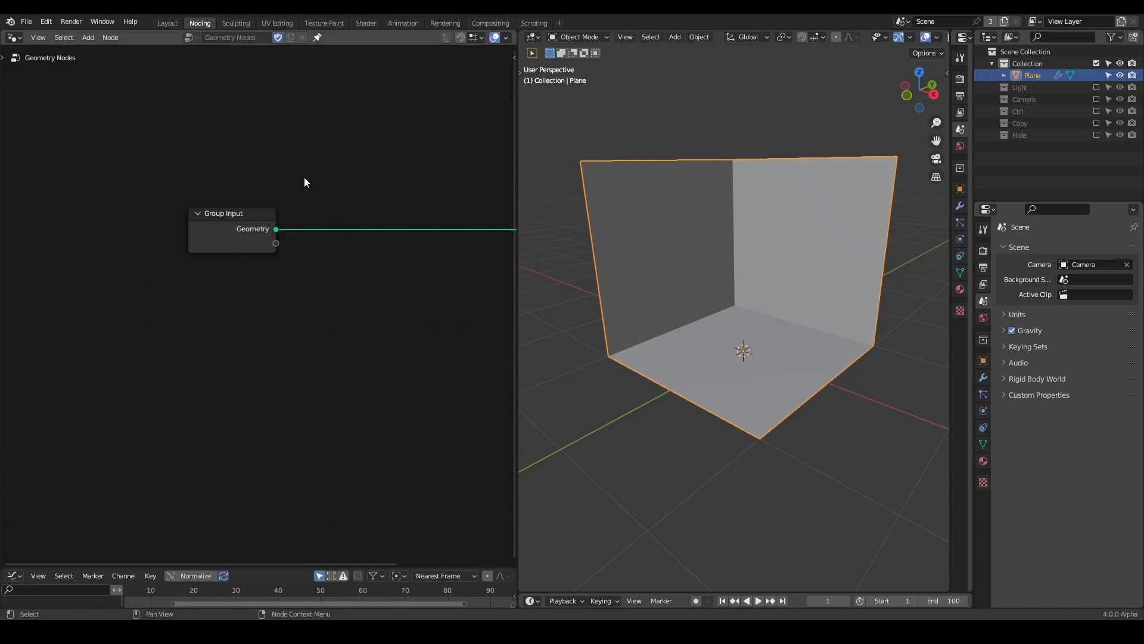
{"action": "middle_click_drag", "start_coordinate": [331, 161], "coordinate": [251, 174]}
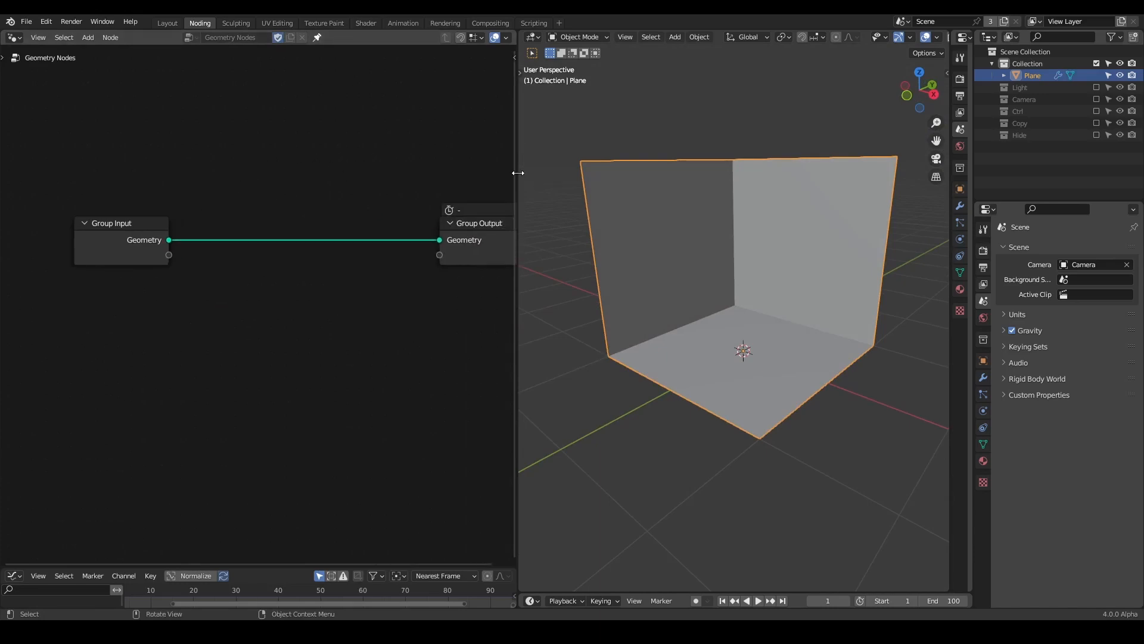
{"action": "left_click_drag", "start_coordinate": [518, 172], "coordinate": [575, 174]}
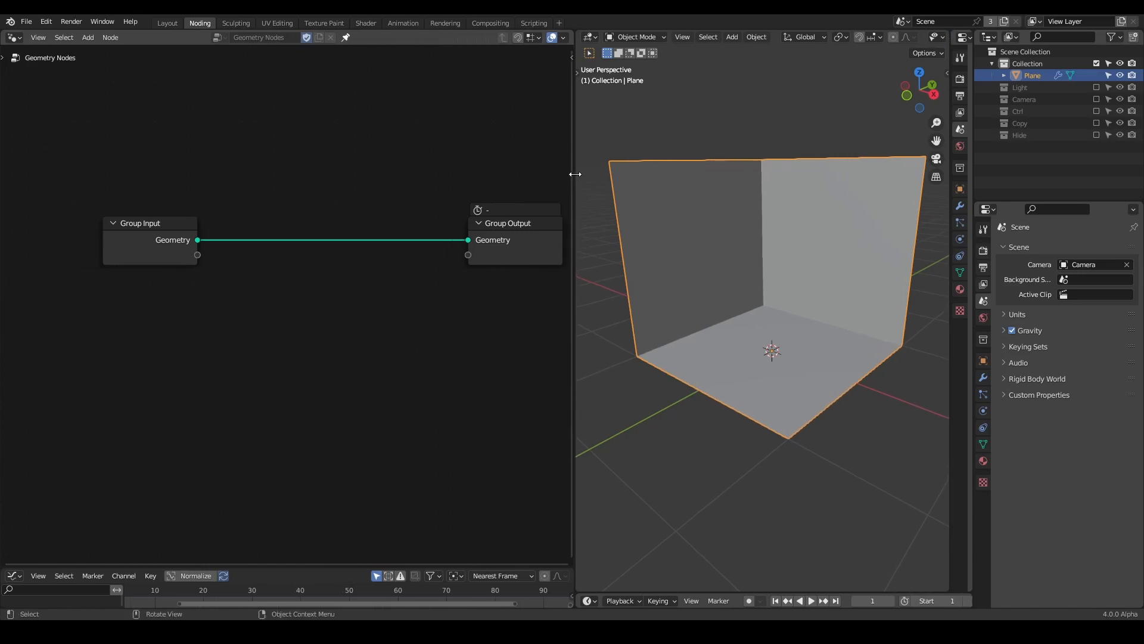
{"action": "middle_click_drag", "start_coordinate": [784, 229], "coordinate": [742, 292]}
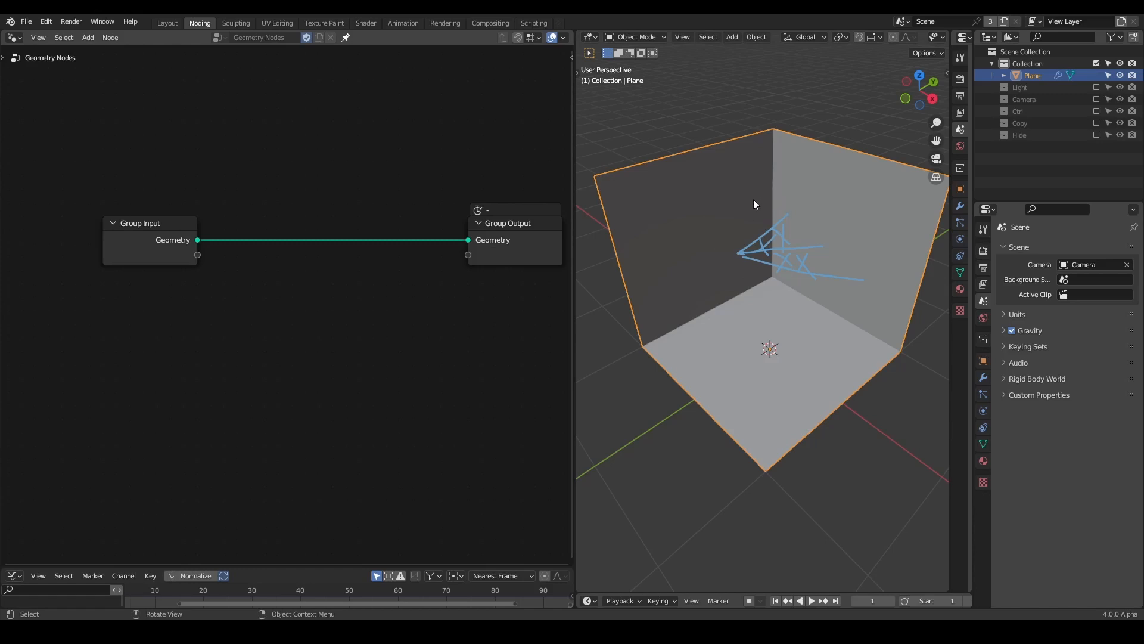
Sketch an annotation stroke above the branch drawing in the 3D view and erase it.
{"action": "left_click_drag", "start_coordinate": [781, 180], "coordinate": [749, 207]}
{"action": "mouse_move", "coordinate": [782, 161]}
{"action": "left_mouse_down", "text": "ctrl"}
{"action": "mouse_move", "coordinate": [766, 146]}
{"action": "mouse_move", "coordinate": [725, 161]}
{"action": "left_mouse_up", "text": "ctrl"}
Add a Curve Line node, connect its Curve to the Group Output, and place it below the Group Input.
{"action": "key", "text": "shift+a"}
{"action": "type", "text": "curve line"}
{"action": "key", "text": "Return"}
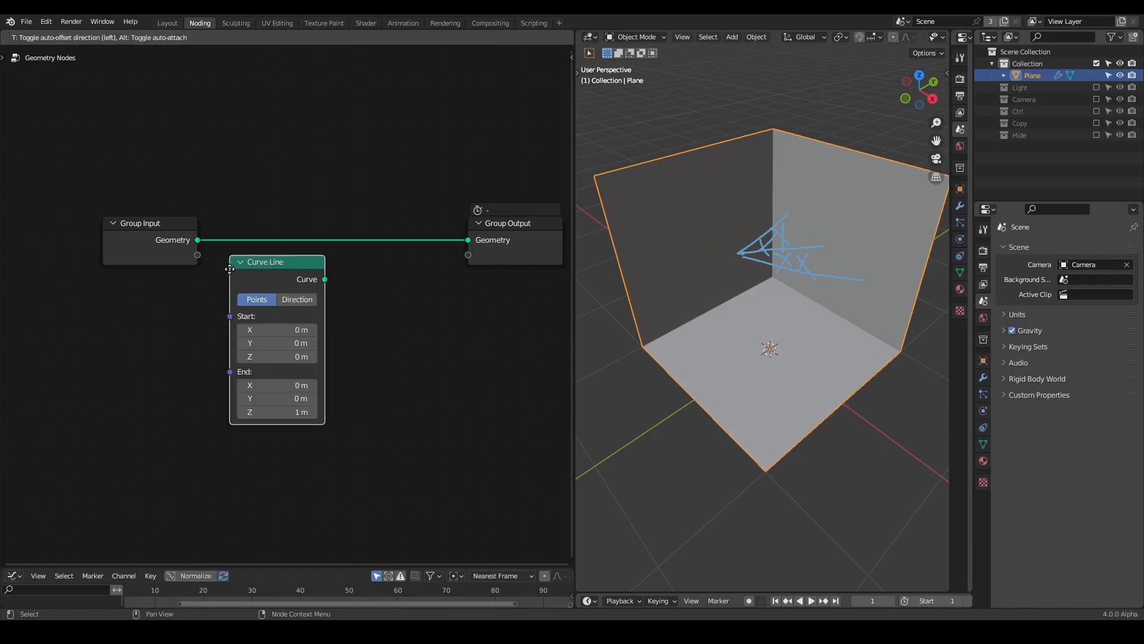
{"action": "left_click", "coordinate": [91, 323]}
{"action": "left_click", "coordinate": [138, 311], "text": "alt+shift"}
{"action": "left_click", "coordinate": [148, 242]}
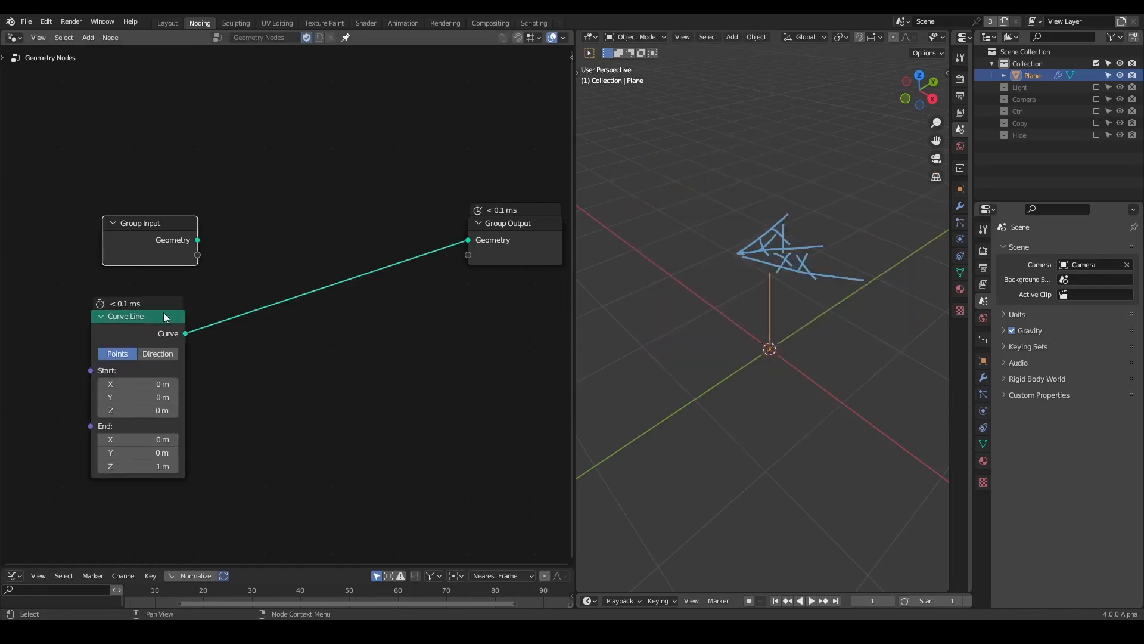
{"action": "left_click_drag", "start_coordinate": [152, 331], "coordinate": [118, 317]}
{"action": "middle_click_drag", "start_coordinate": [199, 348], "coordinate": [217, 342]}
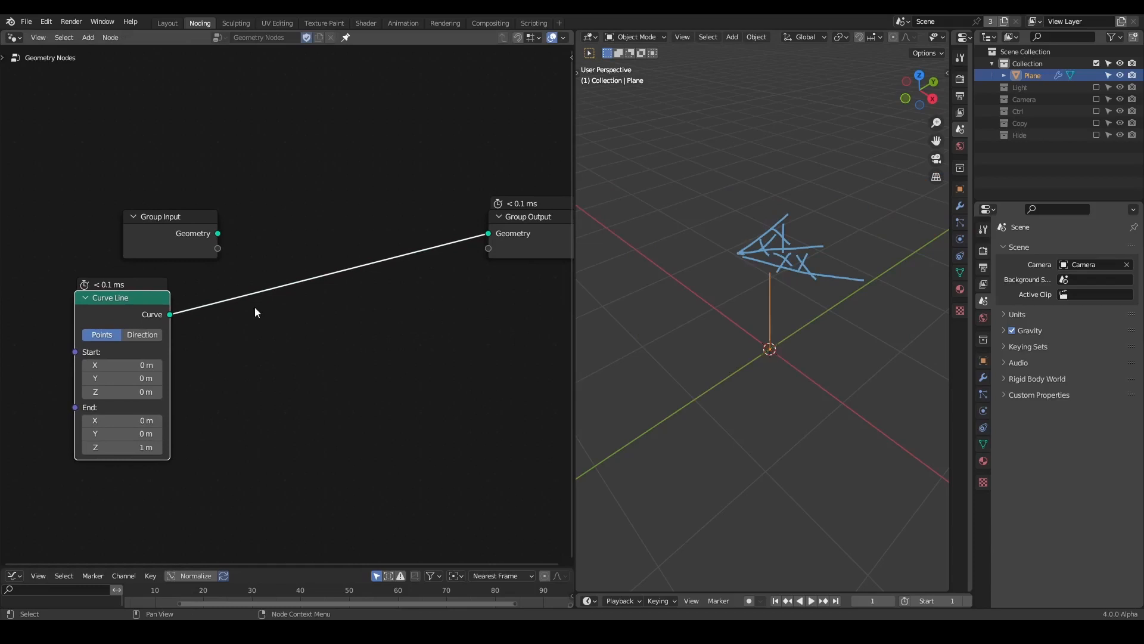
Insert a Set Position node between the Curve Line and Group Output, spacing the nodes apart.
{"action": "key", "text": "shift+a"}
{"action": "type", "text": "set pos"}
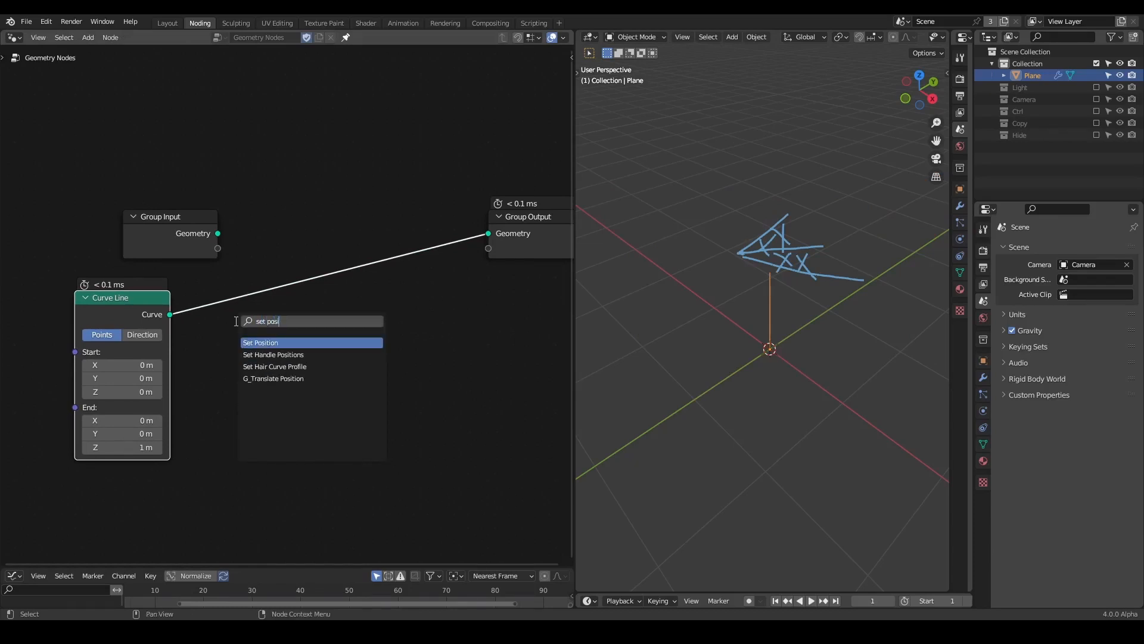
{"action": "key", "text": "Return"}
{"action": "left_click", "coordinate": [302, 286]}
{"action": "middle_click_drag", "start_coordinate": [287, 321], "coordinate": [395, 278]}
{"action": "left_click_drag", "start_coordinate": [220, 273], "coordinate": [103, 266]}
Add an Endpoint Selection node between the Curve Line and Set Position nodes.
{"action": "key", "text": "shift+a"}
{"action": "type", "text": "endpoint"}
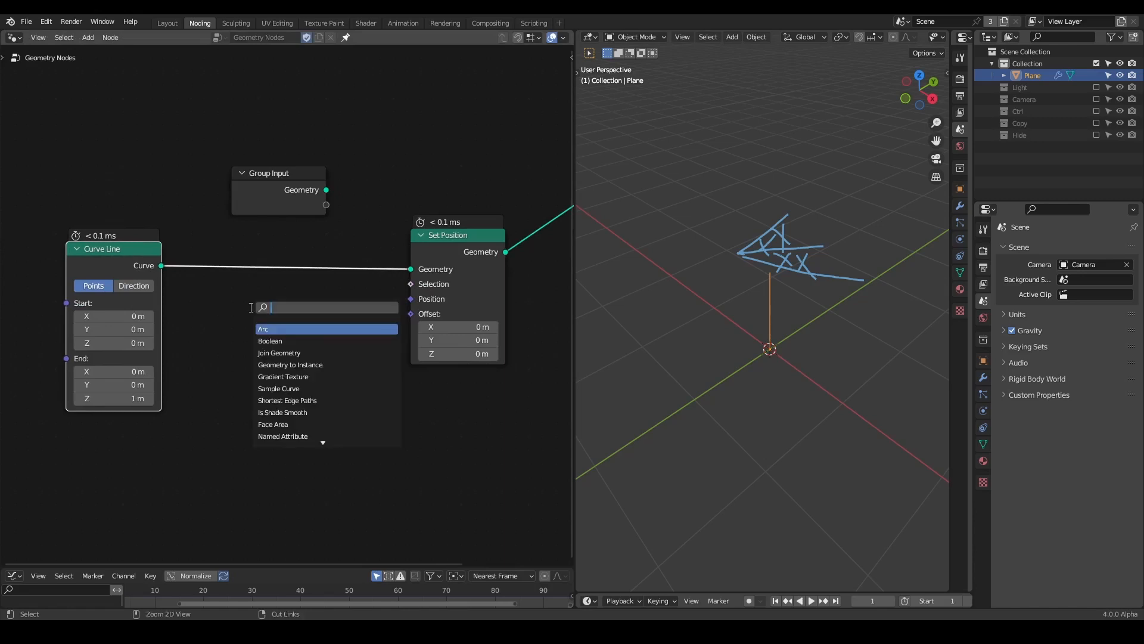
{"action": "key", "text": "Return"}
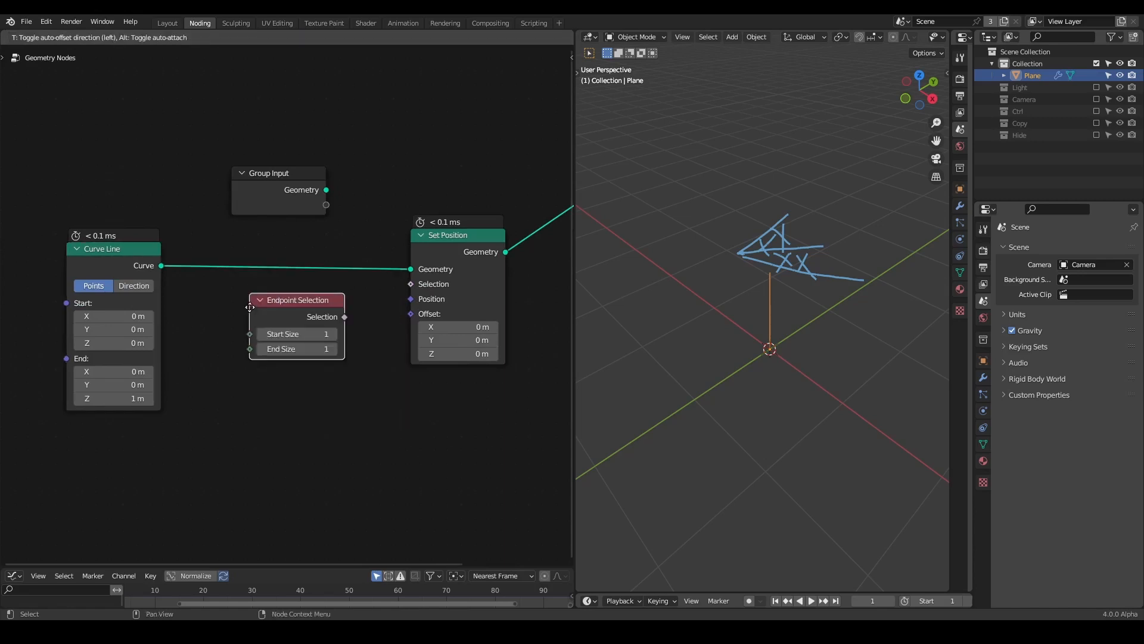
{"action": "left_click", "coordinate": [220, 315]}
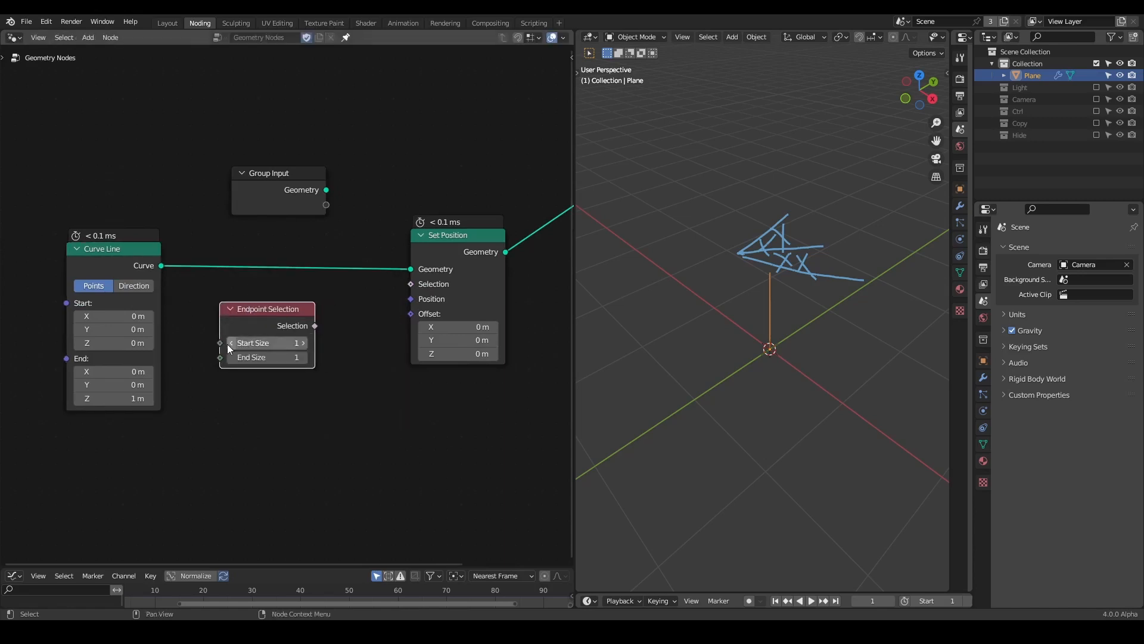
Enable the Ctrl collection, and feed the Endpoint Selection with Start Size 1 and End Size 0 into Set Position's Selection.
{"action": "left_click", "coordinate": [1097, 111]}
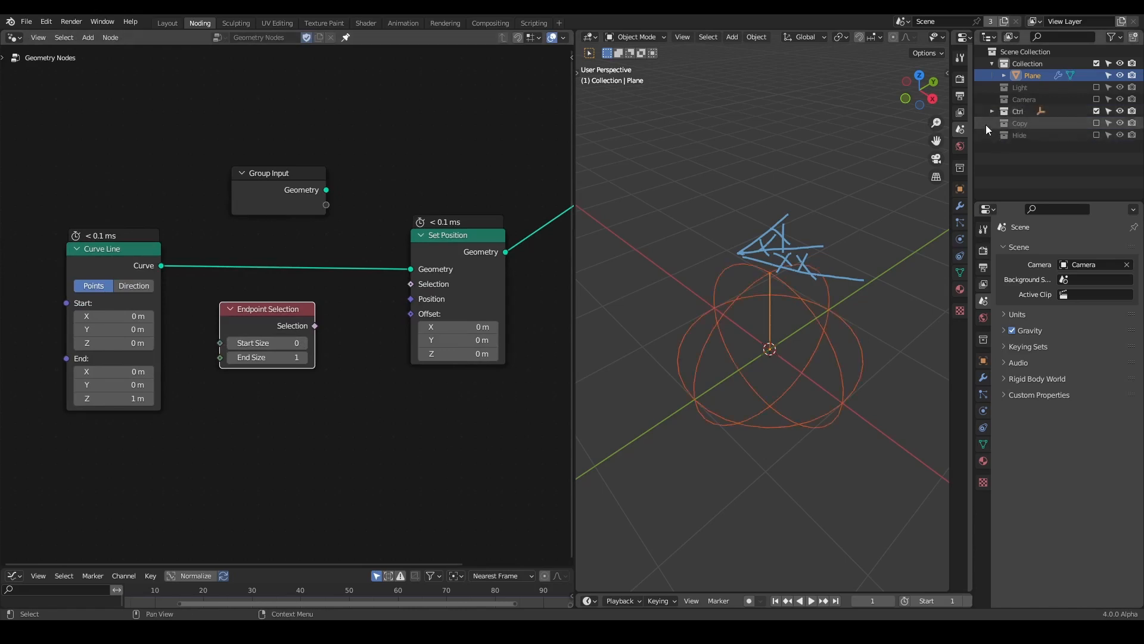
{"action": "left_click_drag", "start_coordinate": [283, 325], "coordinate": [410, 284]}
{"action": "left_click", "coordinate": [209, 361]}
{"action": "left_click", "coordinate": [283, 346]}
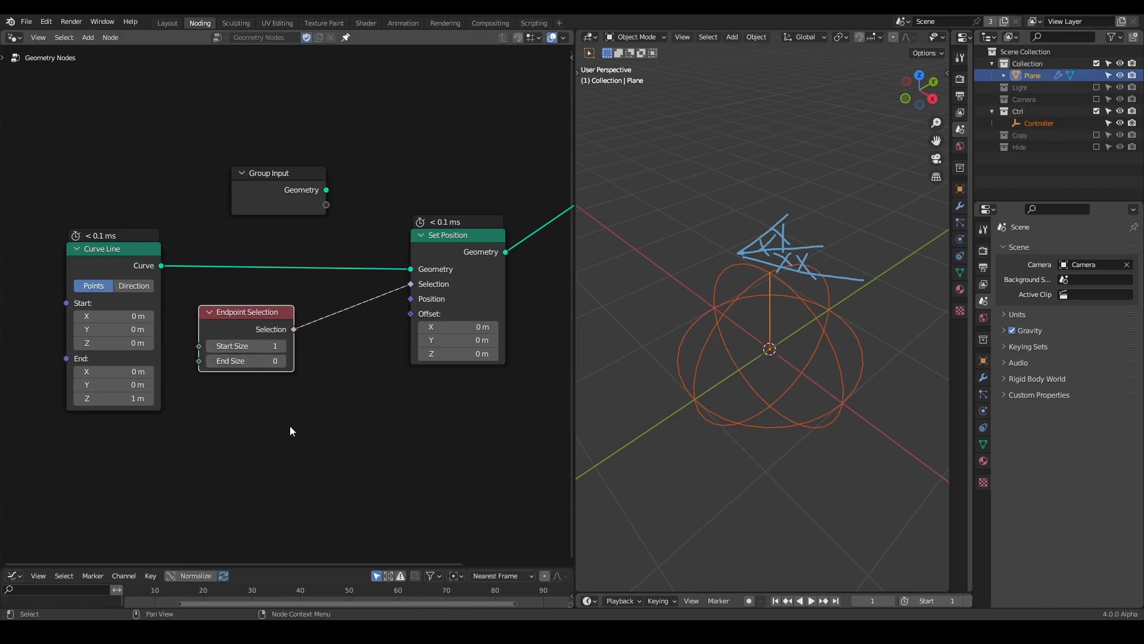
Add an Object Info node for the Controller, set it to Relative, and connect its Location to Set Position's Position.
{"action": "left_click_drag", "start_coordinate": [1039, 123], "coordinate": [285, 475]}
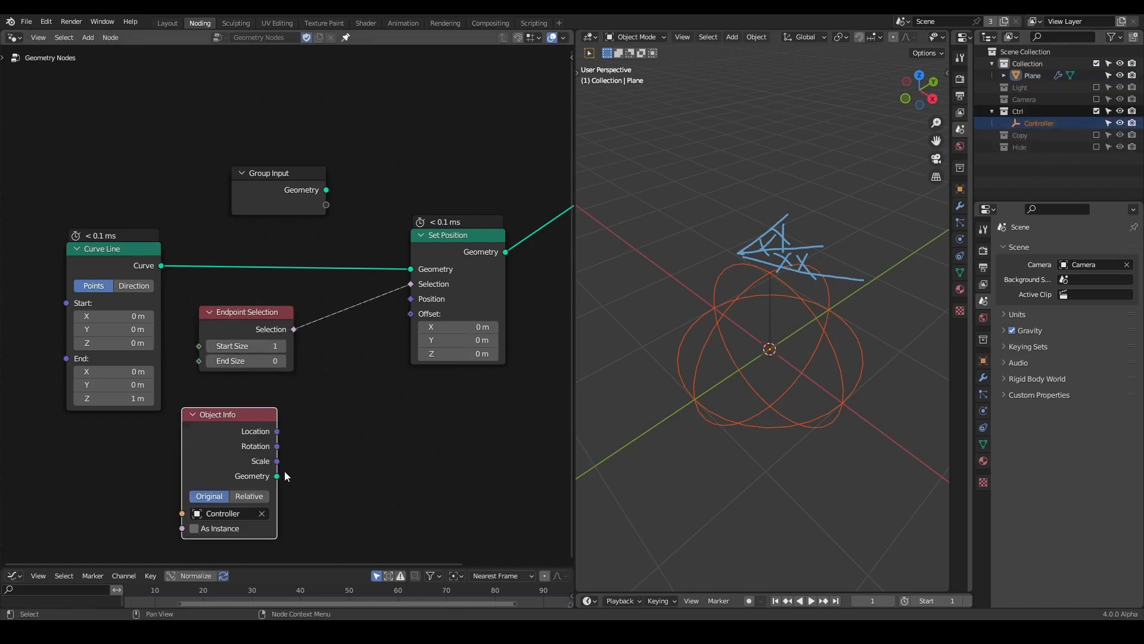
{"action": "left_click", "coordinate": [266, 495]}
{"action": "left_click_drag", "start_coordinate": [277, 431], "coordinate": [411, 298]}
Move the Controller empty upward along the Z axis and select the Plane to inspect its curve.
{"action": "key", "text": "g"}
{"action": "key", "text": "z"}
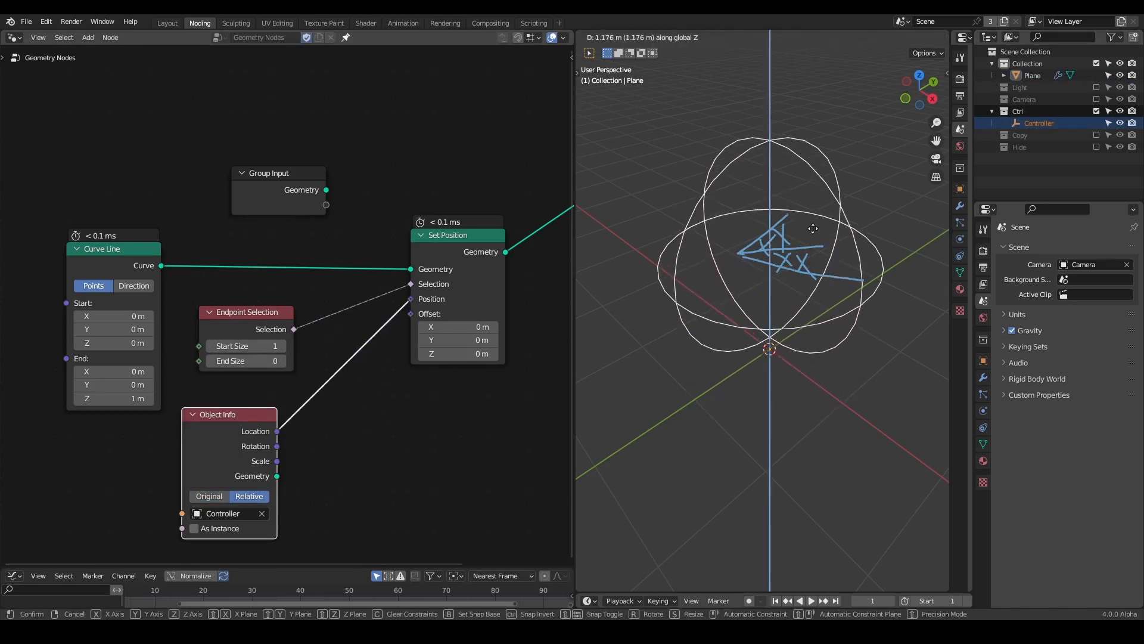
{"action": "left_click", "coordinate": [816, 301]}
{"action": "mouse_move", "coordinate": [815, 300]}
{"action": "middle_mouse_down"}
{"action": "mouse_move", "coordinate": [822, 263]}
{"action": "mouse_move", "coordinate": [810, 279]}
{"action": "middle_mouse_up"}
{"action": "scroll", "coordinate": [803, 274], "scroll_direction": "up", "scroll_amount": 2}
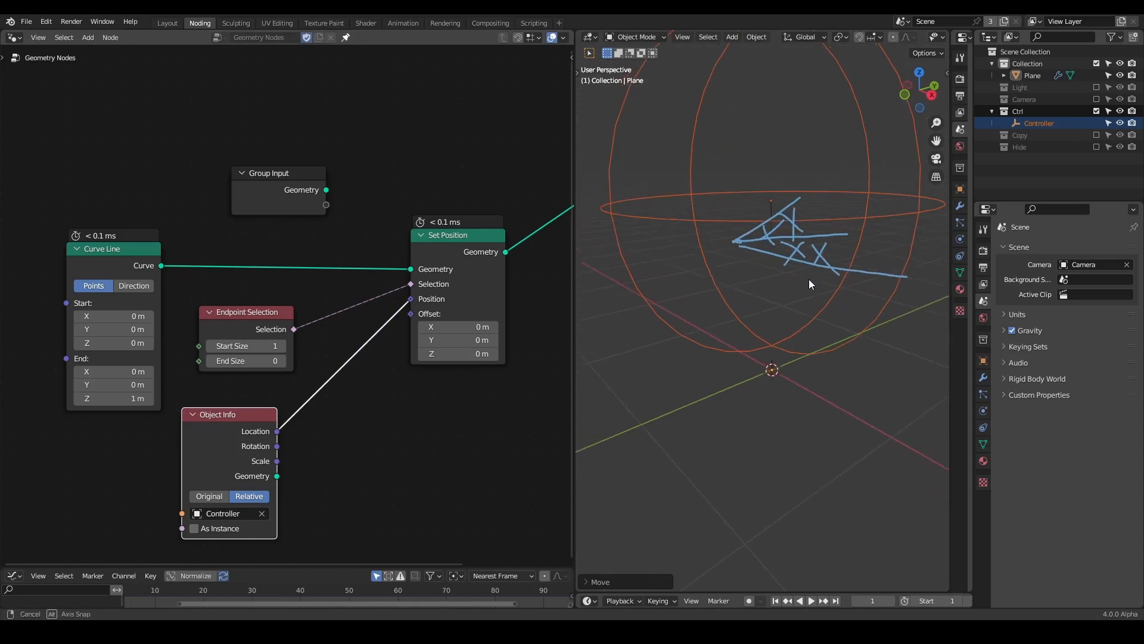
{"action": "left_click", "coordinate": [1036, 78]}
{"action": "middle_click_drag", "start_coordinate": [735, 198], "coordinate": [752, 221]}
{"action": "scroll", "coordinate": [752, 221], "scroll_direction": "up", "scroll_amount": 1}
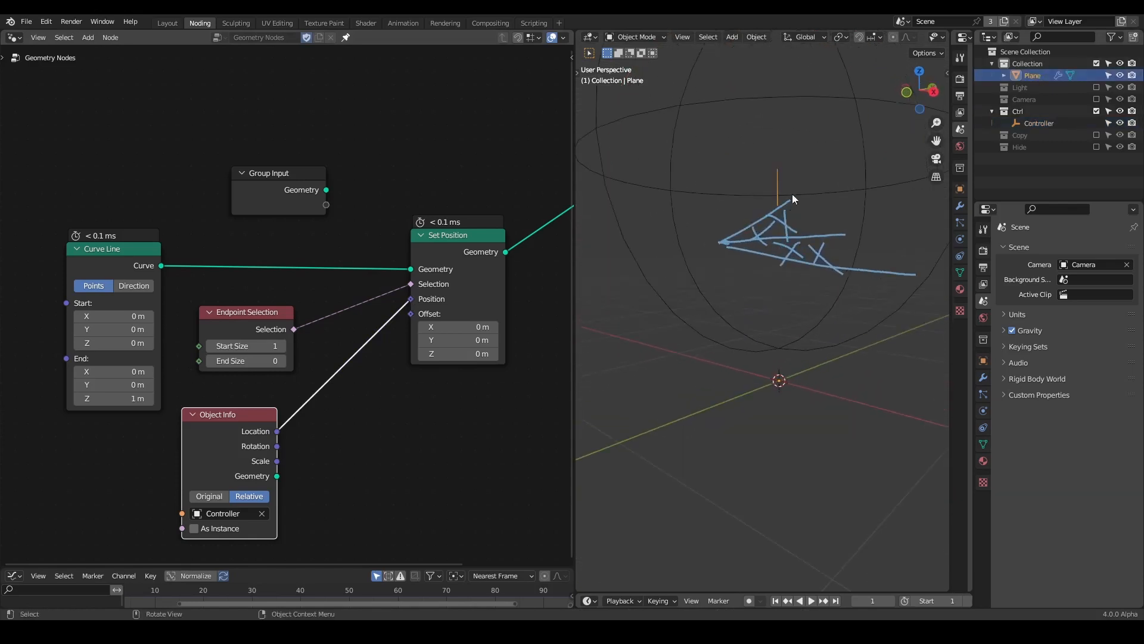
Shrink the Controller empty's display size to 0.059 m and display it as Arrows.
{"action": "left_click", "coordinate": [810, 99]}
{"action": "left_click", "coordinate": [983, 411]}
{"action": "left_click_drag", "start_coordinate": [1086, 279], "coordinate": [992, 279]}
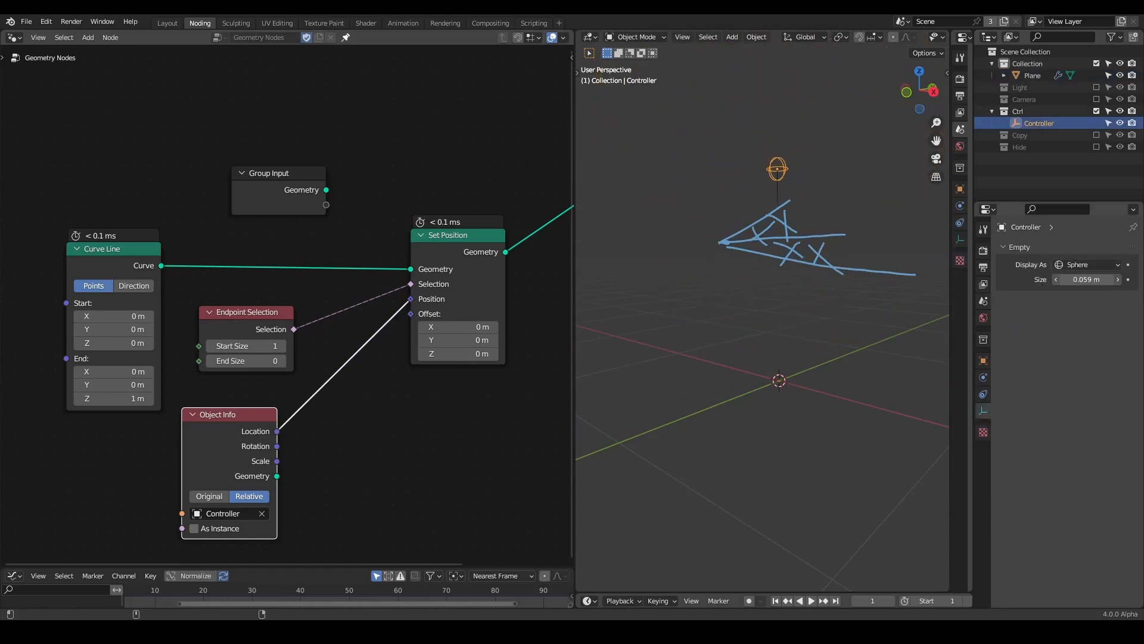
{"action": "left_click", "coordinate": [1096, 265]}
{"action": "left_click", "coordinate": [1070, 291]}
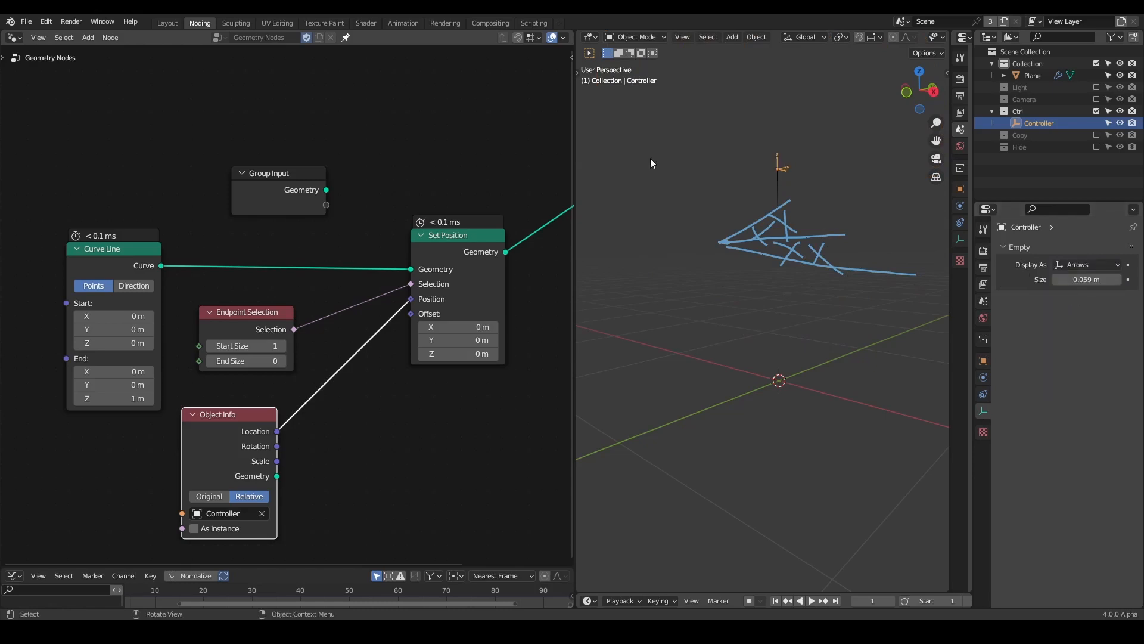
Move the Group Output node farther from Set Position and delete the unconnected Group Input node.
{"action": "middle_click_drag", "start_coordinate": [813, 198], "coordinate": [775, 212], "text": "shift"}
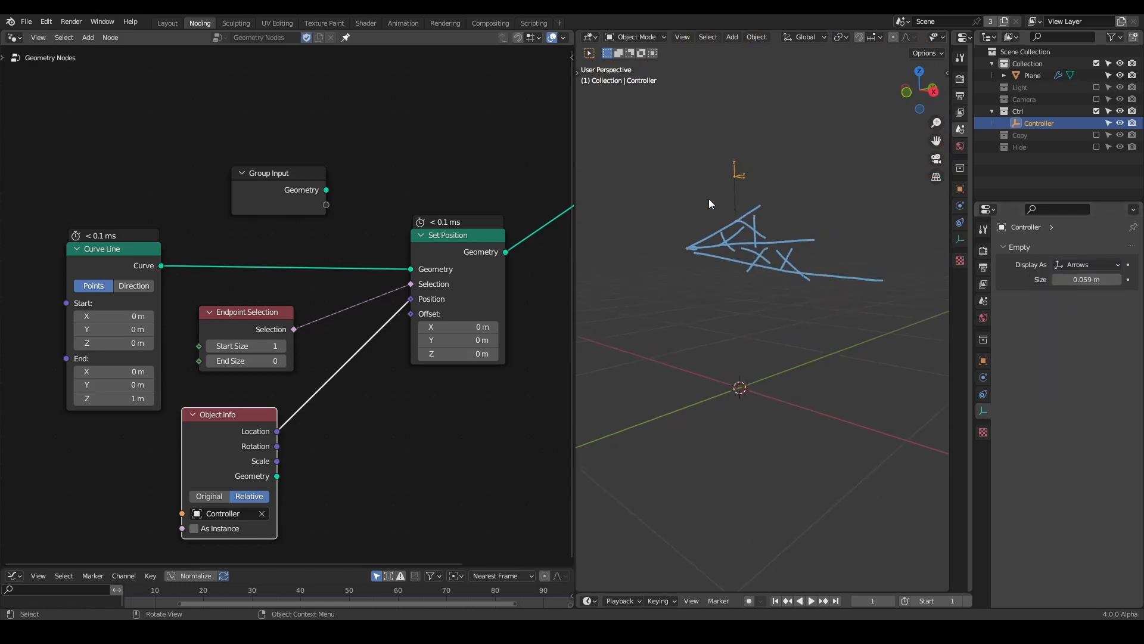
{"action": "middle_click_drag", "start_coordinate": [429, 288], "coordinate": [278, 291]}
{"action": "scroll", "coordinate": [278, 292], "scroll_direction": "down", "scroll_amount": 2}
{"action": "left_click_drag", "start_coordinate": [483, 202], "coordinate": [581, 205]}
{"action": "left_click", "coordinate": [167, 215]}
{"action": "key", "text": "x"}
Duplicate the Set Position node into the link before Group Output and space the earlier nodes apart.
{"action": "middle_click_drag", "start_coordinate": [316, 260], "coordinate": [350, 209]}
{"action": "left_click", "coordinate": [334, 208]}
{"action": "key", "text": "shift+d"}
{"action": "left_click", "coordinate": [471, 194]}
{"action": "middle_click_drag", "start_coordinate": [347, 284], "coordinate": [466, 247]}
{"action": "scroll", "coordinate": [467, 245], "scroll_direction": "down", "scroll_amount": 1}
{"action": "left_click_drag", "start_coordinate": [454, 136], "coordinate": [154, 346]}
{"action": "left_click_drag", "start_coordinate": [278, 226], "coordinate": [159, 224]}
Duplicate the Endpoint Selection with Start Size 0 and End Size 1, and connect it to the second Set Position's Selection.
{"action": "left_click", "coordinate": [162, 225]}
{"action": "key", "text": "shift+d"}
{"action": "left_click", "coordinate": [370, 277]}
{"action": "scroll", "coordinate": [220, 298], "scroll_direction": "up", "scroll_amount": 3}
{"action": "middle_click_drag", "start_coordinate": [373, 295], "coordinate": [403, 325]}
{"action": "left_click", "coordinate": [199, 304]}
{"action": "left_click", "coordinate": [266, 320]}
{"action": "scroll", "coordinate": [448, 323], "scroll_direction": "down", "scroll_amount": 1}
{"action": "left_click_drag", "start_coordinate": [383, 292], "coordinate": [515, 189]}
{"action": "middle_click_drag", "start_coordinate": [469, 241], "coordinate": [453, 257]}
{"action": "left_click_drag", "start_coordinate": [339, 294], "coordinate": [398, 200]}
{"action": "middle_click_drag", "start_coordinate": [362, 318], "coordinate": [438, 297]}
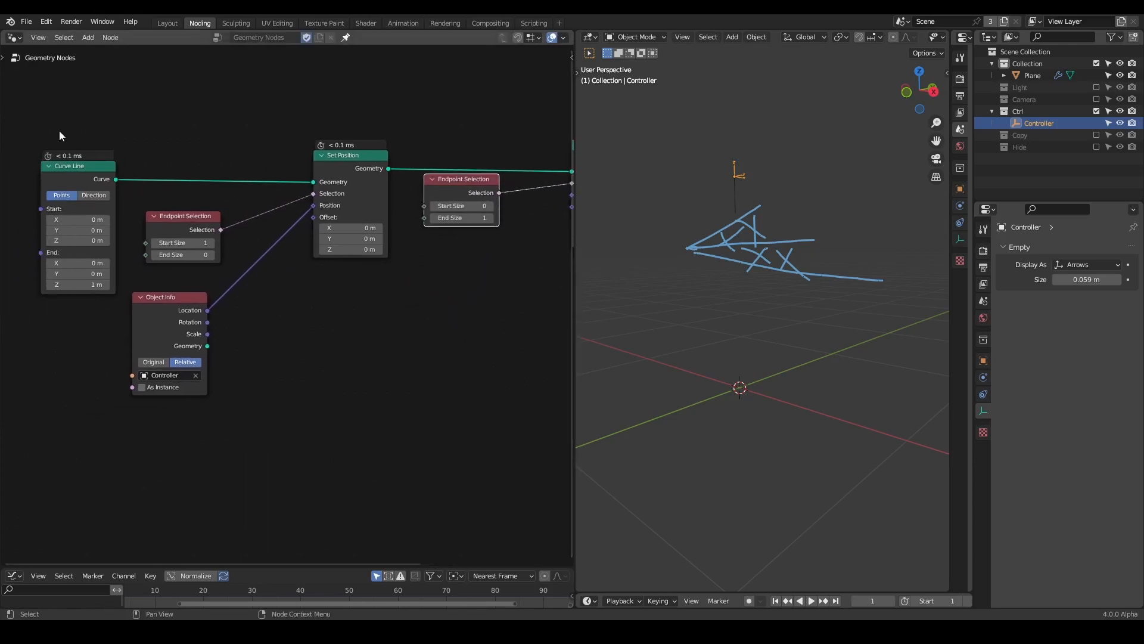
Add a Group Input node above the Set Position nodes and connect its Geometry to the Group Output.
{"action": "middle_click_drag", "start_coordinate": [153, 160], "coordinate": [100, 239]}
{"action": "scroll", "coordinate": [338, 195], "scroll_direction": "down", "scroll_amount": 3}
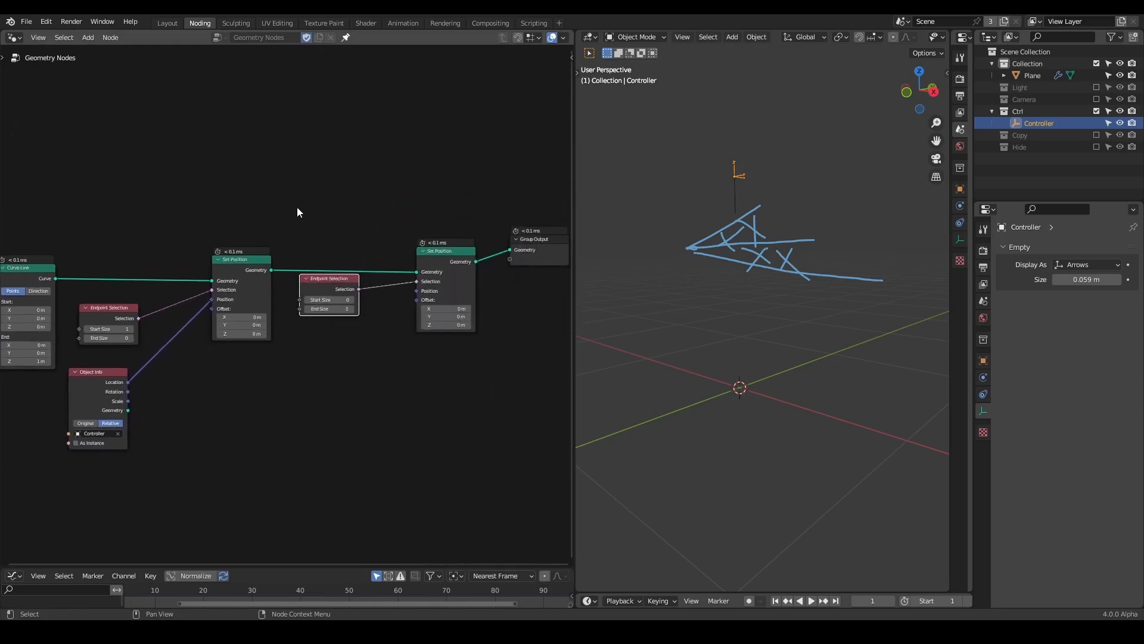
{"action": "key", "text": "shift+a"}
{"action": "type", "text": "sgroup"}
{"action": "key", "text": "Return"}
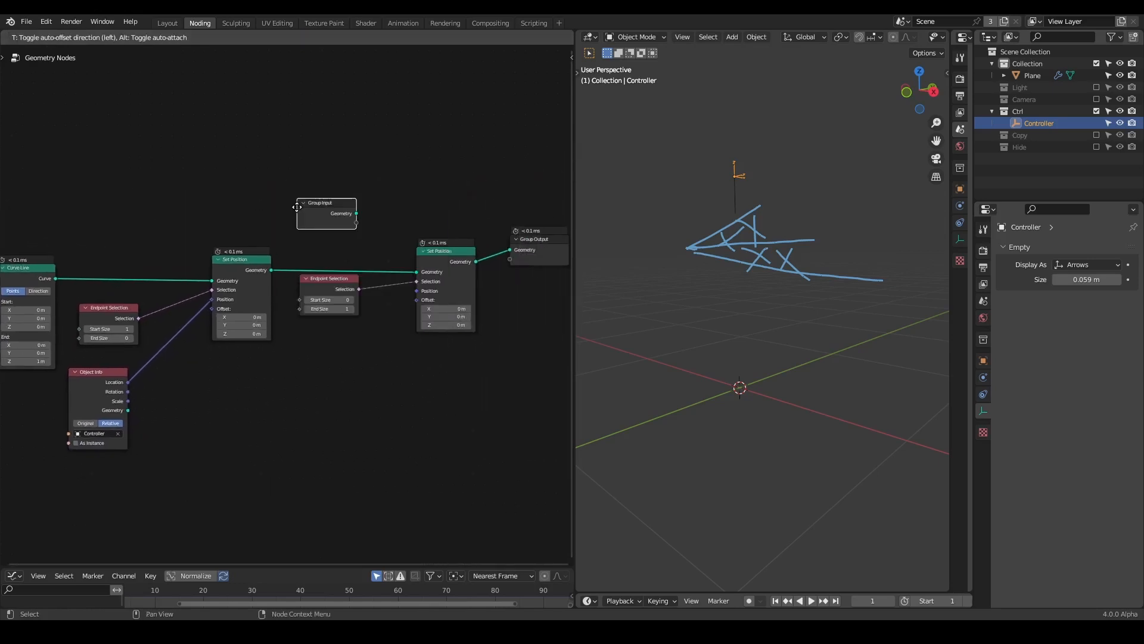
{"action": "left_click", "coordinate": [281, 206]}
{"action": "left_click_drag", "start_coordinate": [329, 213], "coordinate": [510, 249]}
{"action": "mouse_move", "coordinate": [738, 286]}
{"action": "middle_mouse_down"}
{"action": "mouse_move", "coordinate": [756, 311]}
{"action": "mouse_move", "coordinate": [760, 301]}
{"action": "middle_mouse_up"}
{"action": "scroll", "coordinate": [352, 259], "scroll_direction": "up", "scroll_amount": 2}
{"action": "scroll", "coordinate": [351, 259], "scroll_direction": "up", "scroll_amount": 1}
{"action": "middle_click_drag", "start_coordinate": [352, 259], "coordinate": [269, 258]}
{"action": "left_click_drag", "start_coordinate": [200, 173], "coordinate": [134, 174]}
{"action": "middle_click_drag", "start_coordinate": [151, 238], "coordinate": [205, 230]}
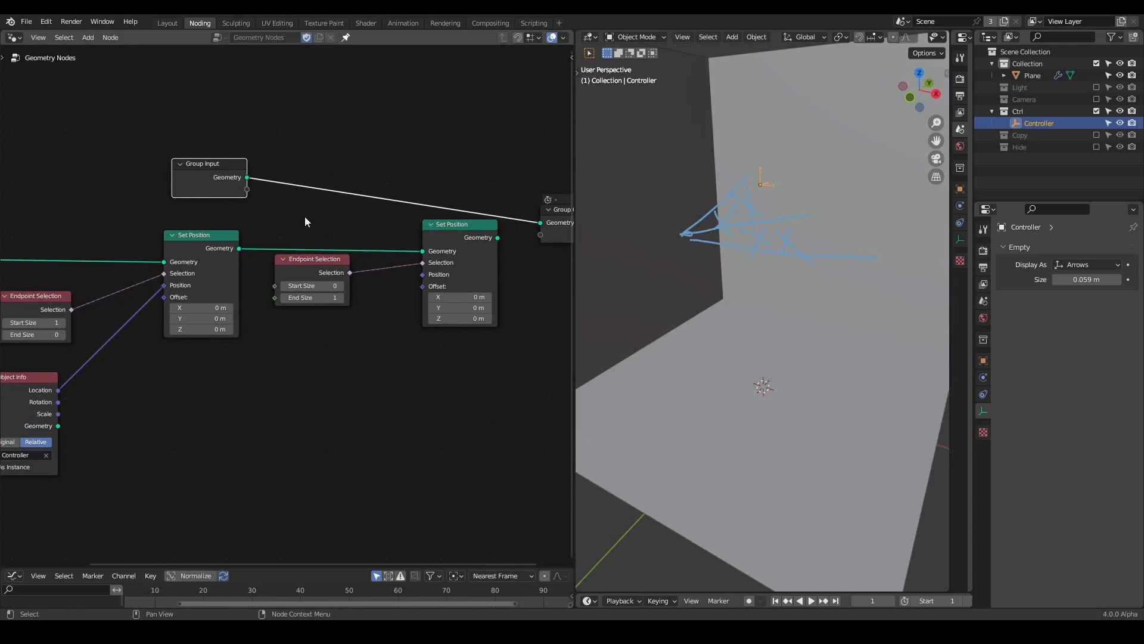
{"action": "type", "text": "andom v"}
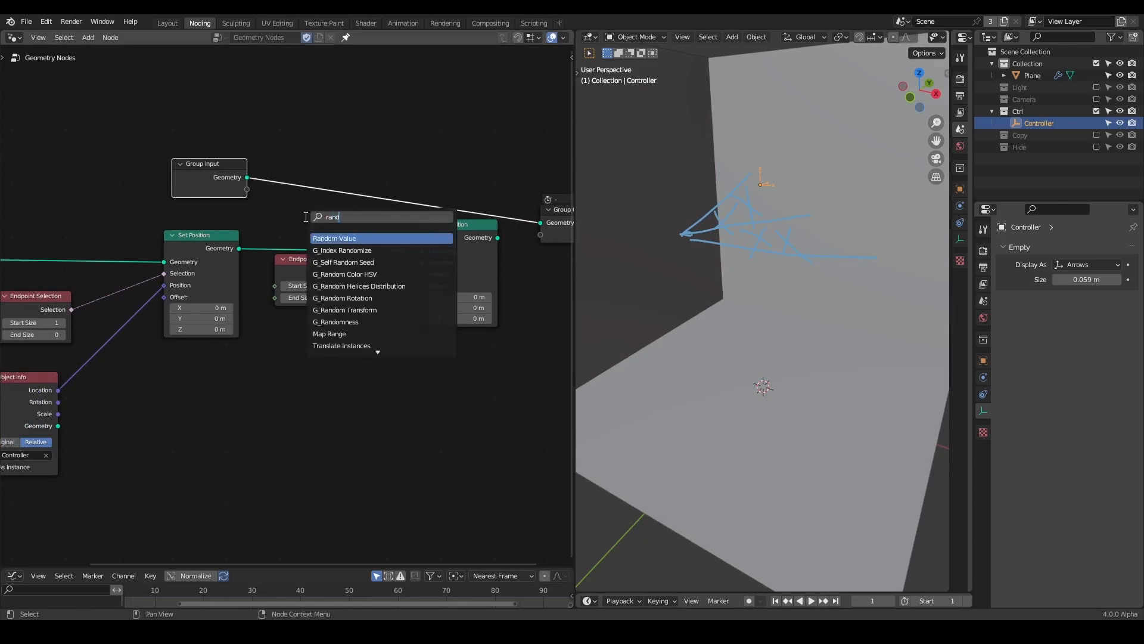
{"action": "key", "text": "Return"}
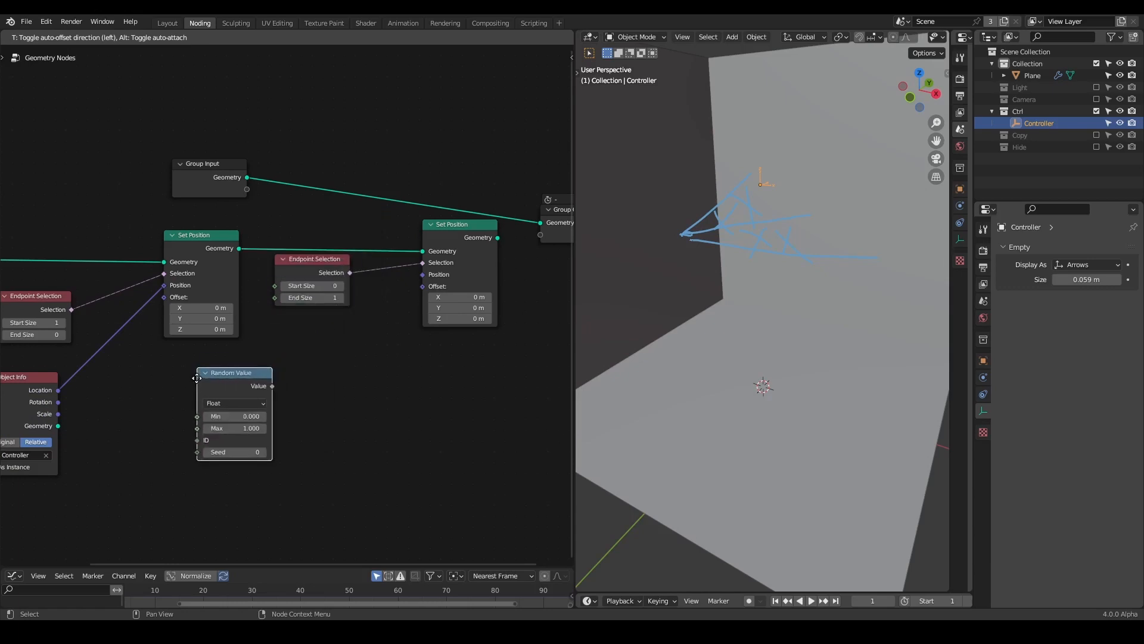
{"action": "left_click", "coordinate": [197, 377]}
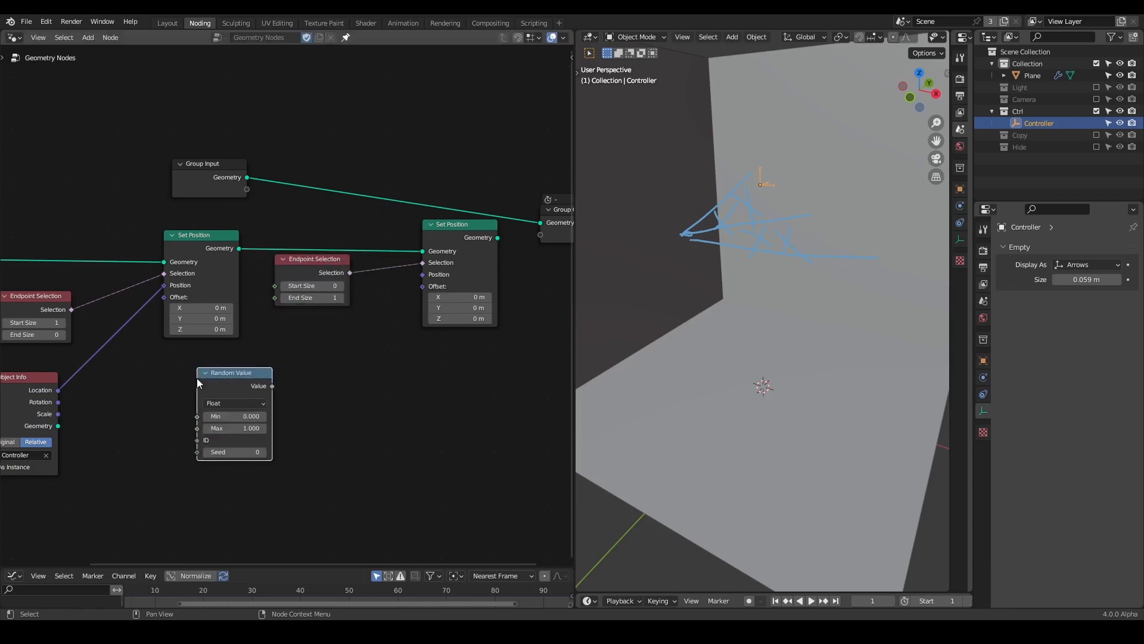
{"action": "key", "text": "x"}
Add a Combine XYZ node below the first Set Position node and set its X to 1.
{"action": "key", "text": "shift+a"}
{"action": "type", "text": "combine"}
{"action": "key", "text": "Return"}
{"action": "left_click", "coordinate": [198, 378]}
{"action": "left_click", "coordinate": [232, 400]}
{"action": "type", "text": "1"}
{"action": "key", "text": "Return"}
{"action": "mouse_move", "coordinate": [840, 296]}
{"action": "middle_mouse_down"}
{"action": "mouse_move", "coordinate": [810, 292]}
{"action": "mouse_move", "coordinate": [888, 298]}
{"action": "mouse_move", "coordinate": [936, 253]}
{"action": "mouse_move", "coordinate": [831, 304]}
{"action": "middle_mouse_up"}
{"action": "scroll", "coordinate": [373, 386], "scroll_direction": "up", "scroll_amount": 3}
Set the Combine XYZ node's X to 0 and Y to 1.
{"action": "left_click", "coordinate": [225, 425]}
{"action": "type", "text": "0"}
{"action": "key", "text": "Return"}
{"action": "left_click", "coordinate": [226, 438]}
{"action": "type", "text": "1"}
{"action": "key", "text": "Return"}
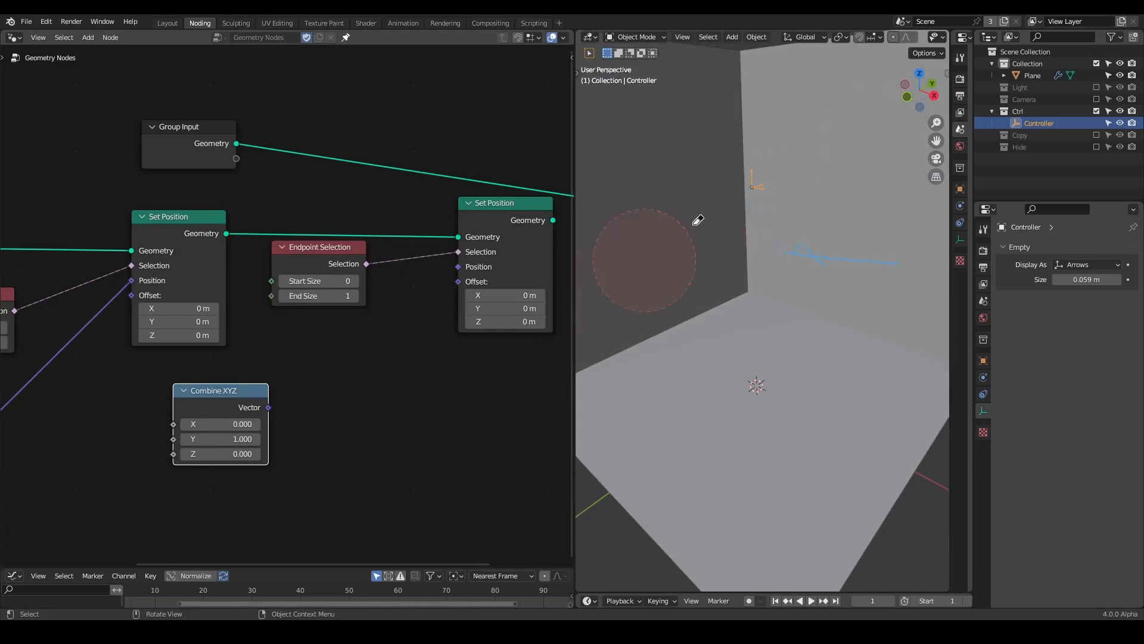
Add a Vector Rotate node fed by the Combine XYZ vector and set its type to Euler.
{"action": "left_click_drag", "start_coordinate": [268, 407], "coordinate": [357, 404]}
{"action": "type", "text": "ve"}
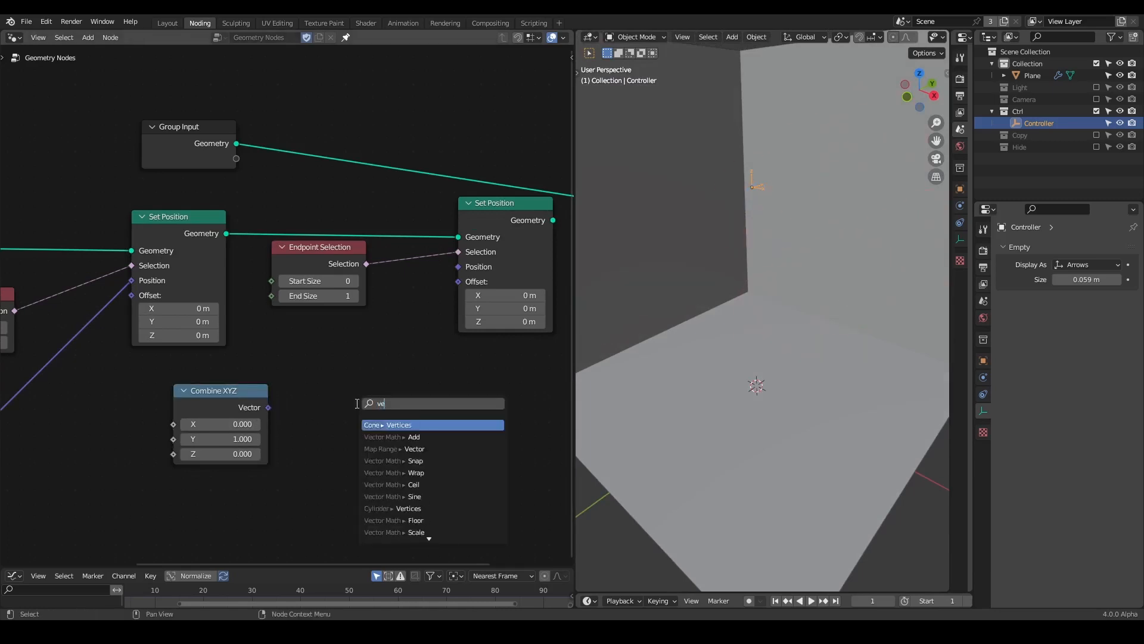
{"action": "type", "text": "ctor rota"}
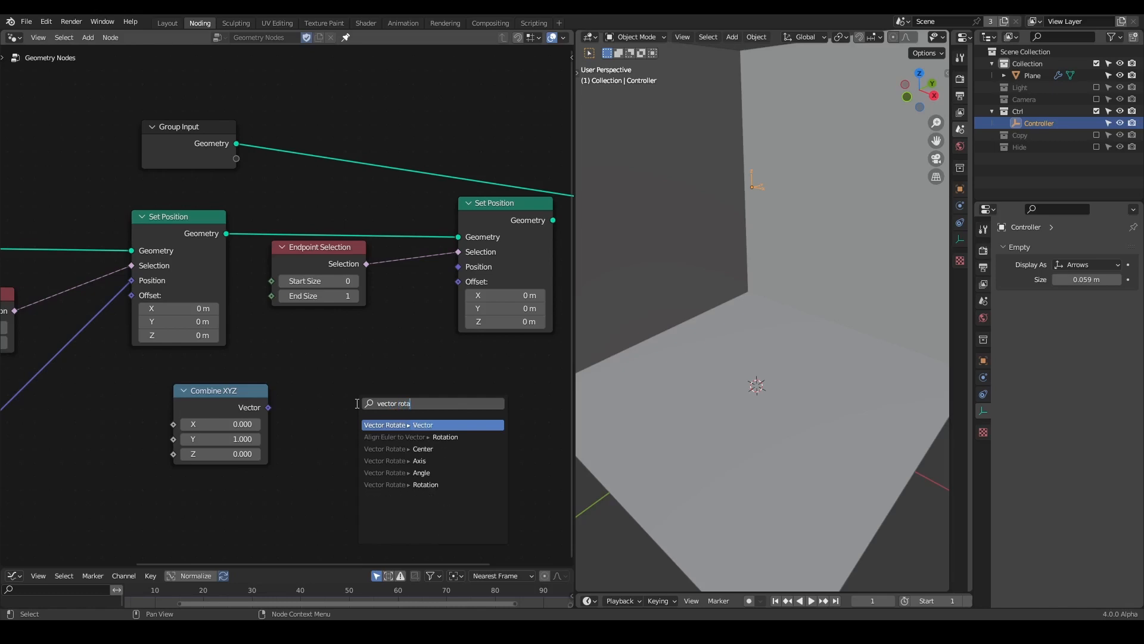
{"action": "key", "text": "Return"}
{"action": "left_click", "coordinate": [326, 349]}
{"action": "middle_click_drag", "start_coordinate": [326, 350], "coordinate": [364, 303]}
{"action": "left_click", "coordinate": [440, 332]}
{"action": "left_click", "coordinate": [438, 410]}
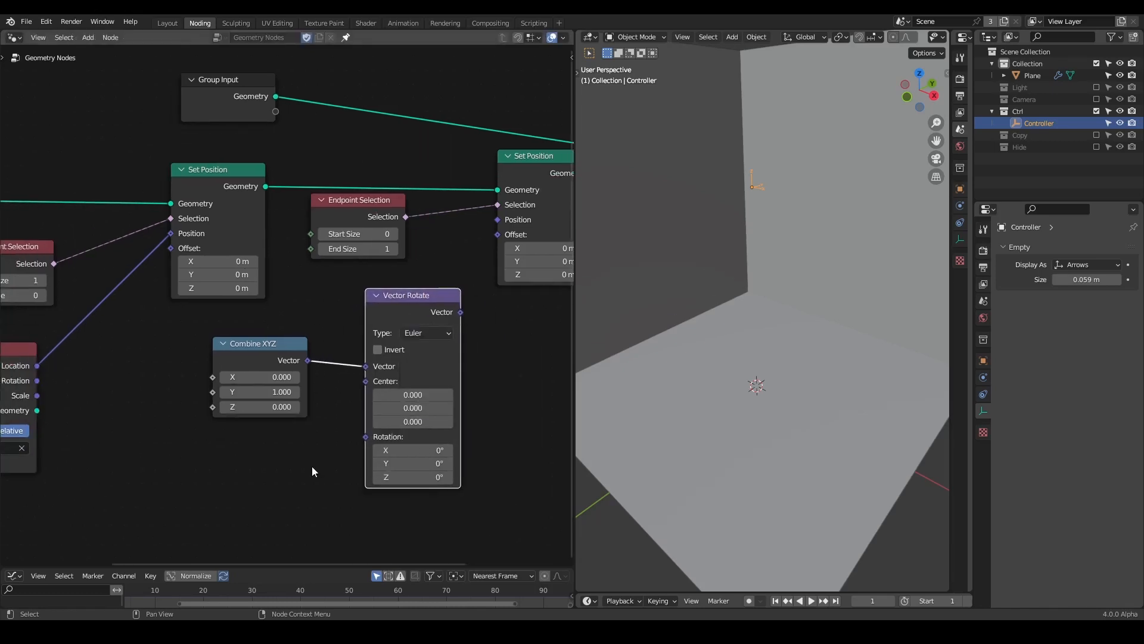
Add a G_Random Rotation group with Var 1 and connect its Rotation to Vector Rotate's Rotation.
{"action": "key", "text": "shift+a"}
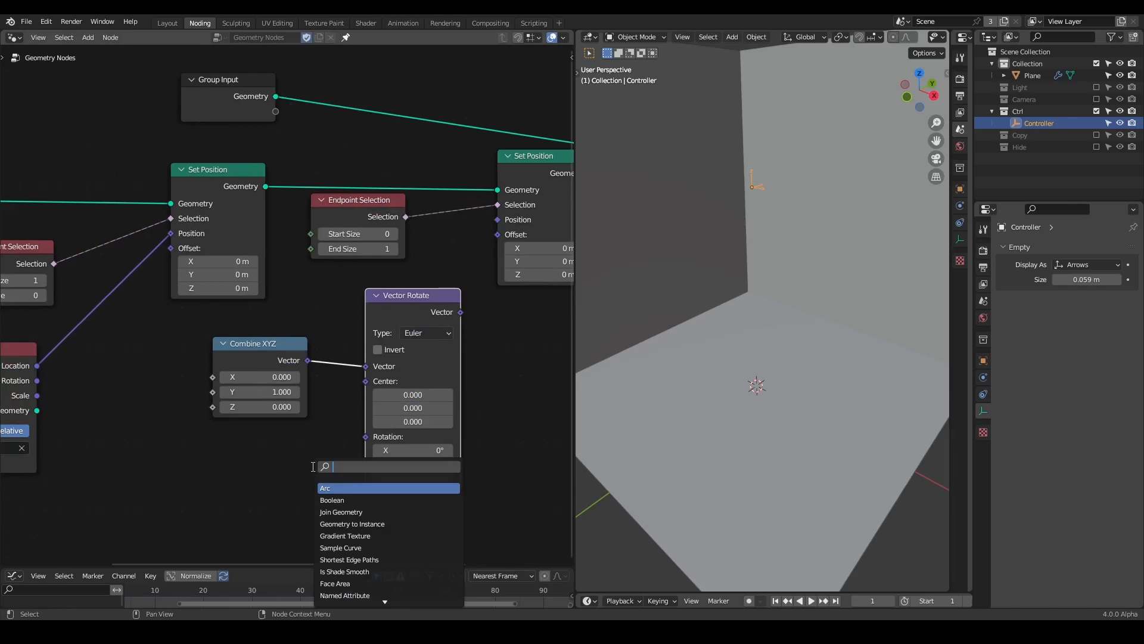
{"action": "type", "text": "random rot"}
{"action": "key", "text": "Return"}
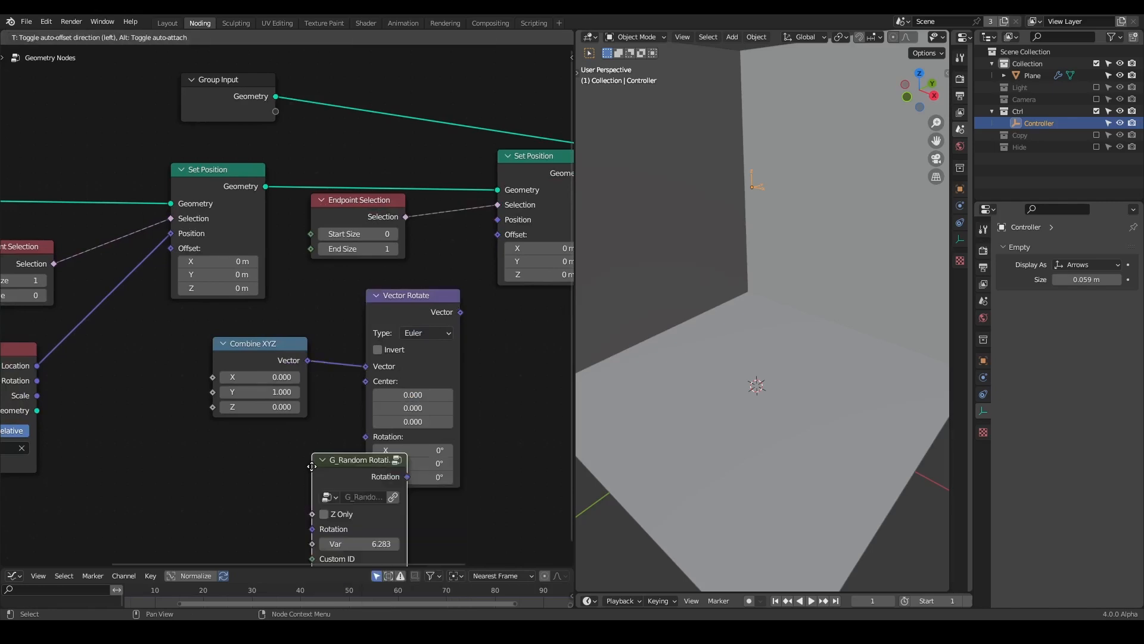
{"action": "left_click", "coordinate": [241, 445]}
{"action": "middle_click_drag", "start_coordinate": [267, 478], "coordinate": [287, 426]}
{"action": "double_click", "coordinate": [316, 469]}
{"action": "type", "text": "1"}
{"action": "key", "text": "Return"}
{"action": "left_click_drag", "start_coordinate": [362, 403], "coordinate": [385, 385]}
{"action": "middle_click_drag", "start_coordinate": [377, 319], "coordinate": [311, 404]}
{"action": "scroll", "coordinate": [322, 396], "scroll_direction": "down", "scroll_amount": 1}
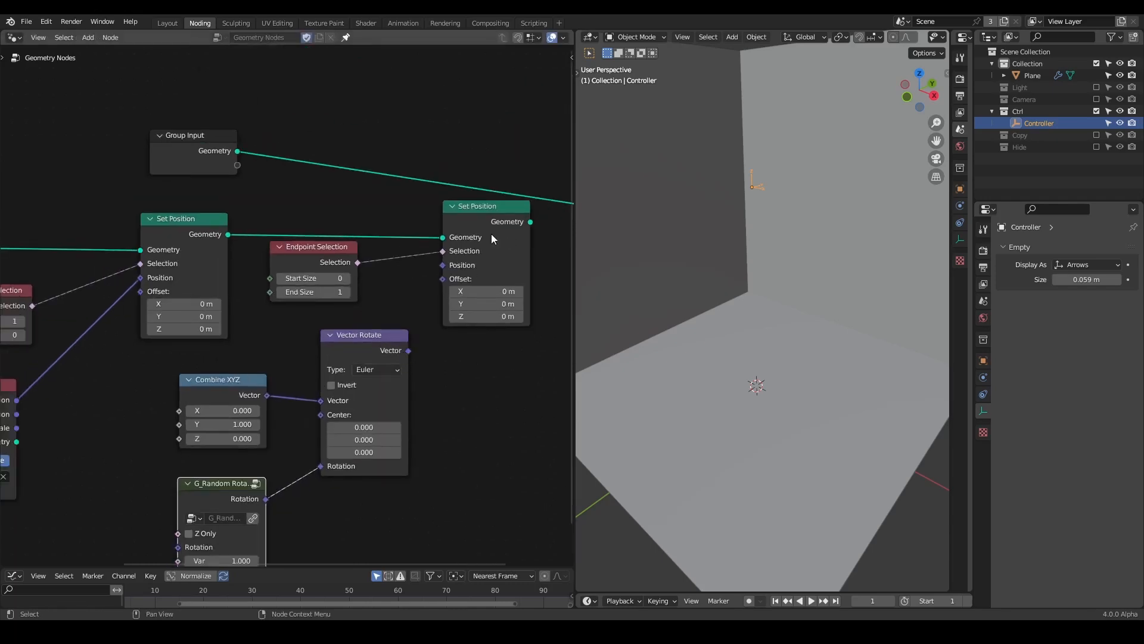
Move the second Set Position and Group Output away along X to make room, and widen the node editor.
{"action": "middle_click_drag", "start_coordinate": [492, 239], "coordinate": [428, 253]}
{"action": "left_click", "coordinate": [326, 366]}
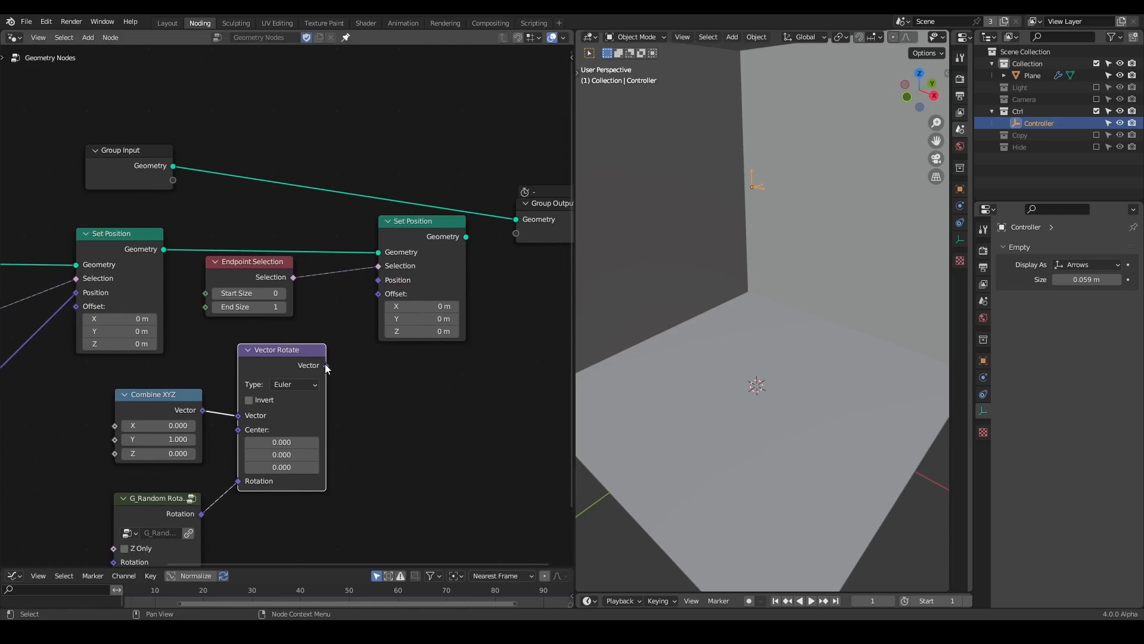
{"action": "scroll", "coordinate": [405, 300], "scroll_direction": "down", "scroll_amount": 1}
{"action": "left_click_drag", "start_coordinate": [522, 153], "coordinate": [374, 276]}
{"action": "key", "text": "g"}
{"action": "key", "text": "x"}
{"action": "left_click", "coordinate": [497, 273]}
{"action": "left_click", "coordinate": [421, 305]}
{"action": "middle_click_drag", "start_coordinate": [385, 337], "coordinate": [438, 309]}
{"action": "scroll", "coordinate": [437, 309], "scroll_direction": "up", "scroll_amount": 1}
{"action": "left_click_drag", "start_coordinate": [340, 329], "coordinate": [358, 328]}
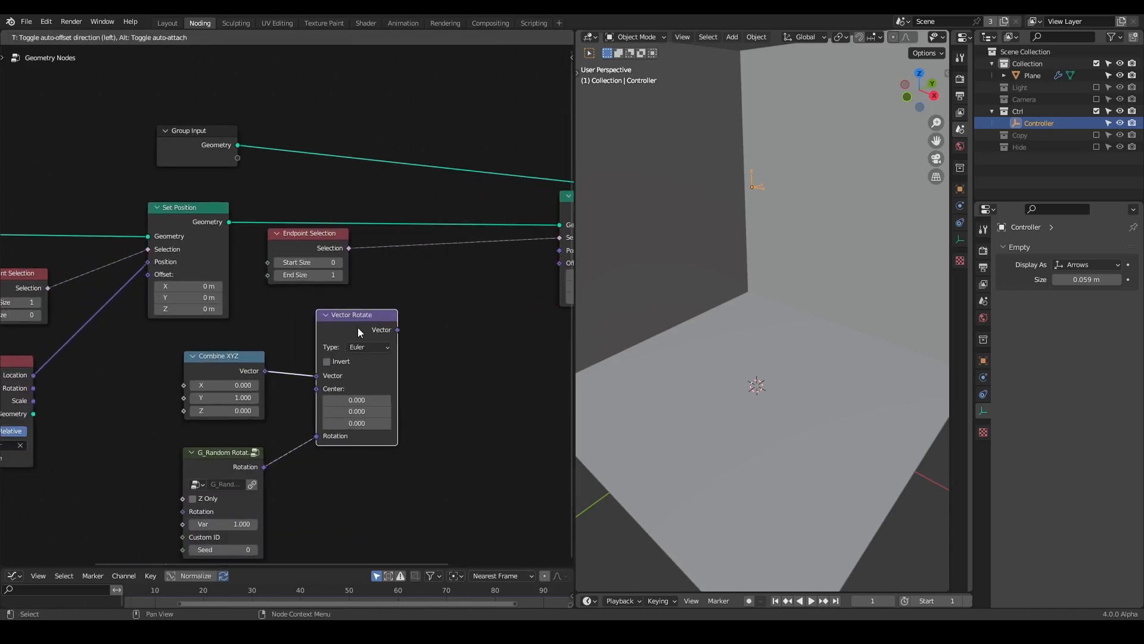
{"action": "left_click_drag", "start_coordinate": [574, 287], "coordinate": [694, 282]}
Add a Geometry Proximity node that takes Vector Rotate's vector as its Source Position.
{"action": "left_click_drag", "start_coordinate": [456, 333], "coordinate": [529, 313]}
{"action": "type", "text": "geo"}
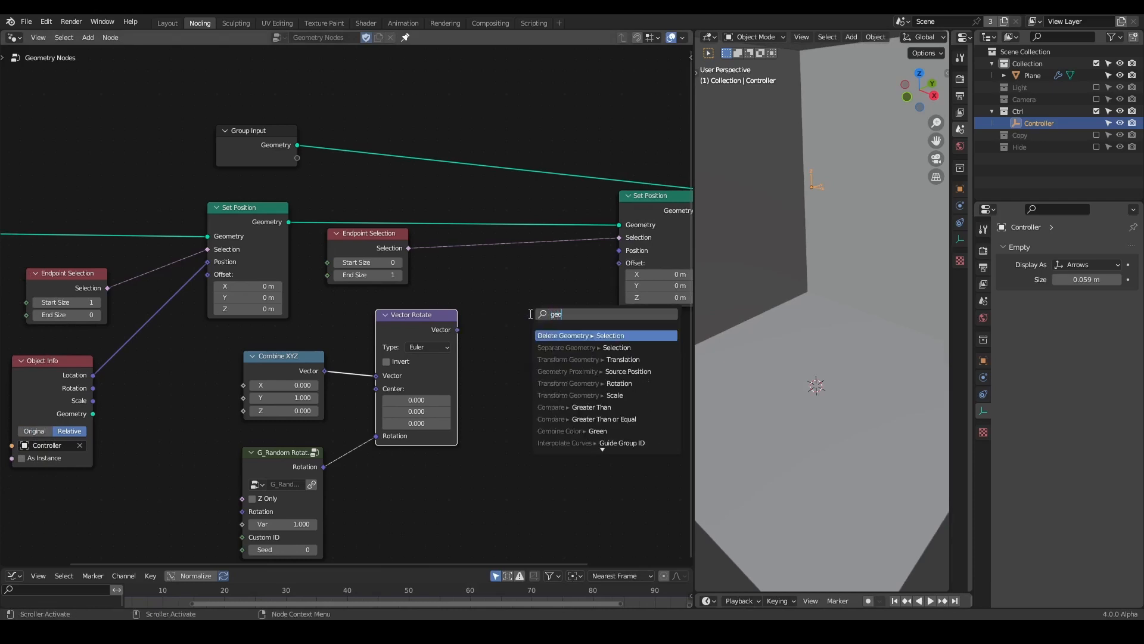
{"action": "type", "text": " prox"}
{"action": "key", "text": "Return"}
{"action": "left_click", "coordinate": [495, 298]}
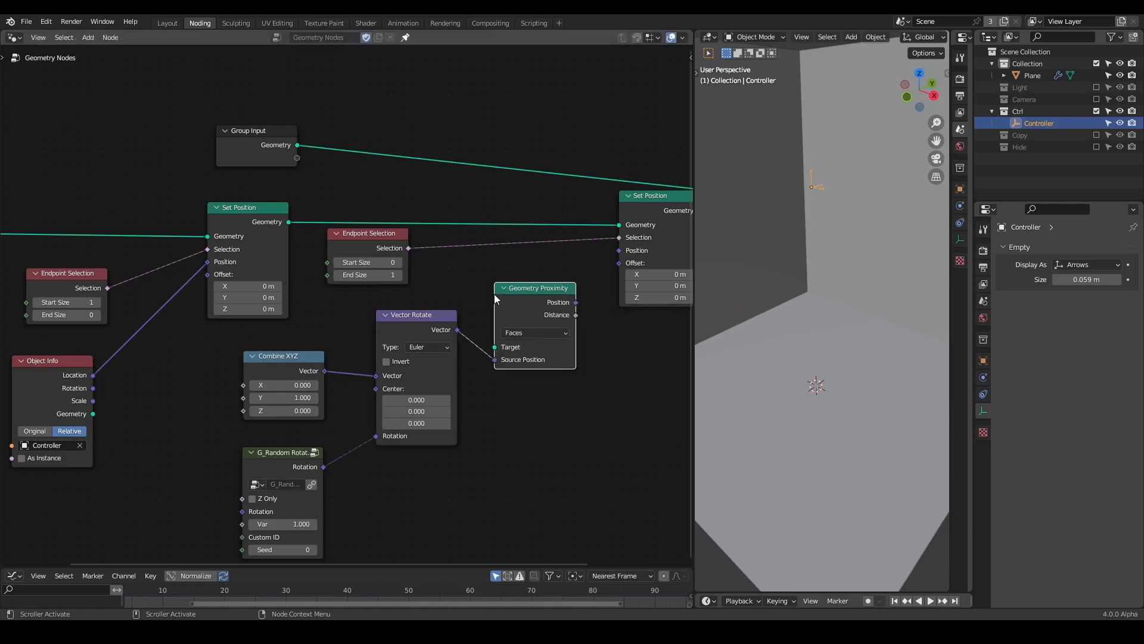
Connect Group Input's Geometry to Geometry Proximity's Target, and the proximity Position to the second Set Position's Position.
{"action": "left_click_drag", "start_coordinate": [296, 145], "coordinate": [494, 347]}
{"action": "left_click_drag", "start_coordinate": [413, 331], "coordinate": [397, 367]}
{"action": "middle_click_drag", "start_coordinate": [413, 370], "coordinate": [341, 387]}
{"action": "left_click_drag", "start_coordinate": [435, 326], "coordinate": [546, 267]}
{"action": "left_click_drag", "start_coordinate": [692, 187], "coordinate": [585, 186]}
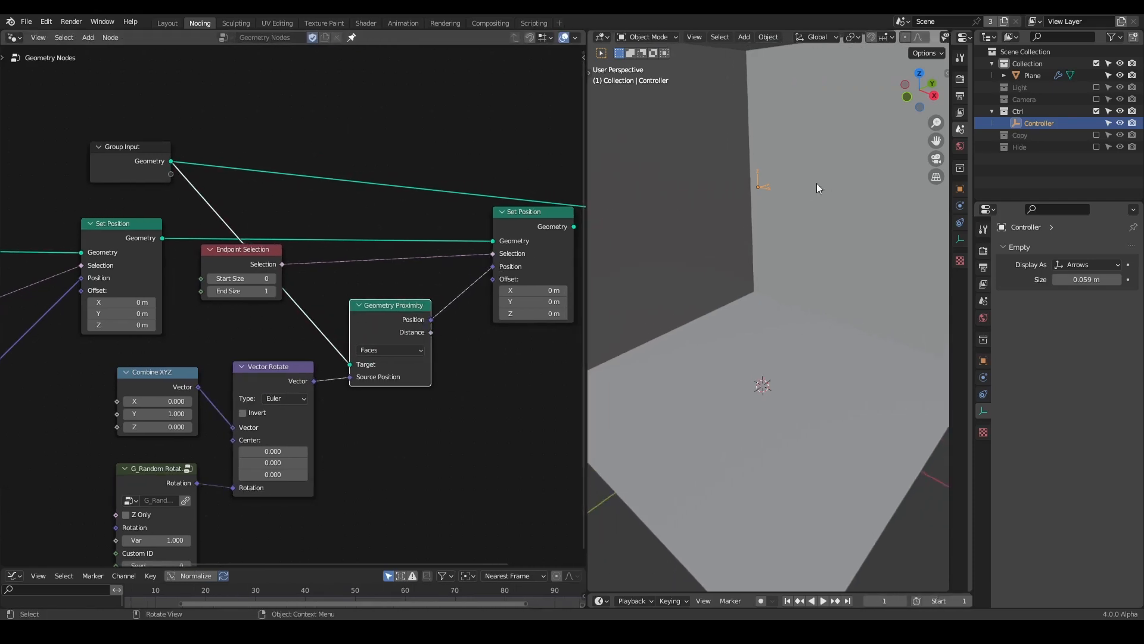
{"action": "middle_click_drag", "start_coordinate": [250, 325], "coordinate": [320, 274]}
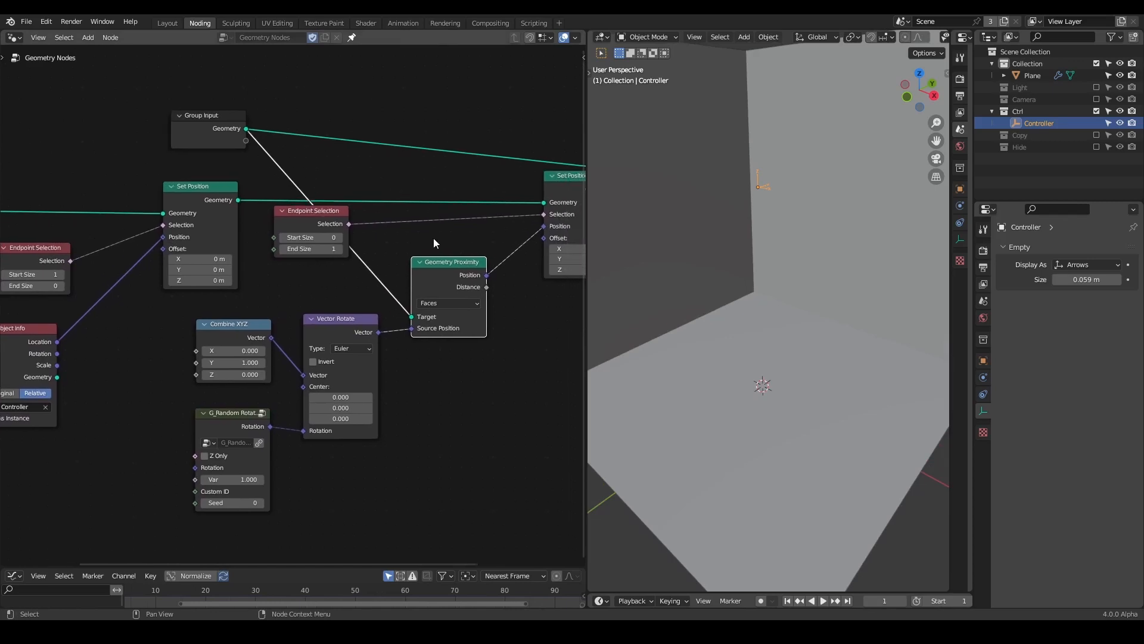
Move the Combine XYZ, G_Random Rotation and Vector Rotate nodes lower to free space beside Geometry Proximity.
{"action": "left_click_drag", "start_coordinate": [240, 339], "coordinate": [236, 351]}
{"action": "left_click_drag", "start_coordinate": [238, 424], "coordinate": [232, 461]}
{"action": "left_click_drag", "start_coordinate": [229, 336], "coordinate": [224, 381]}
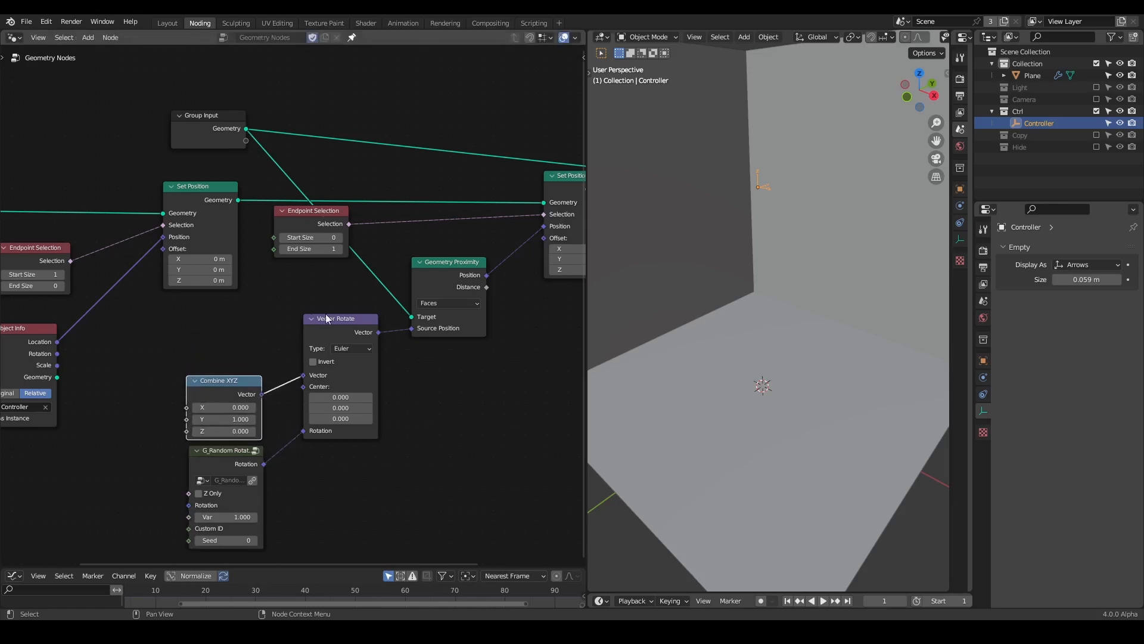
{"action": "left_click_drag", "start_coordinate": [354, 319], "coordinate": [358, 367]}
Add a Position node that replaces Vector Rotate as Geometry Proximity's Source Position.
{"action": "left_click_drag", "start_coordinate": [411, 329], "coordinate": [287, 319]}
{"action": "type", "text": "position"}
{"action": "key", "text": "Return"}
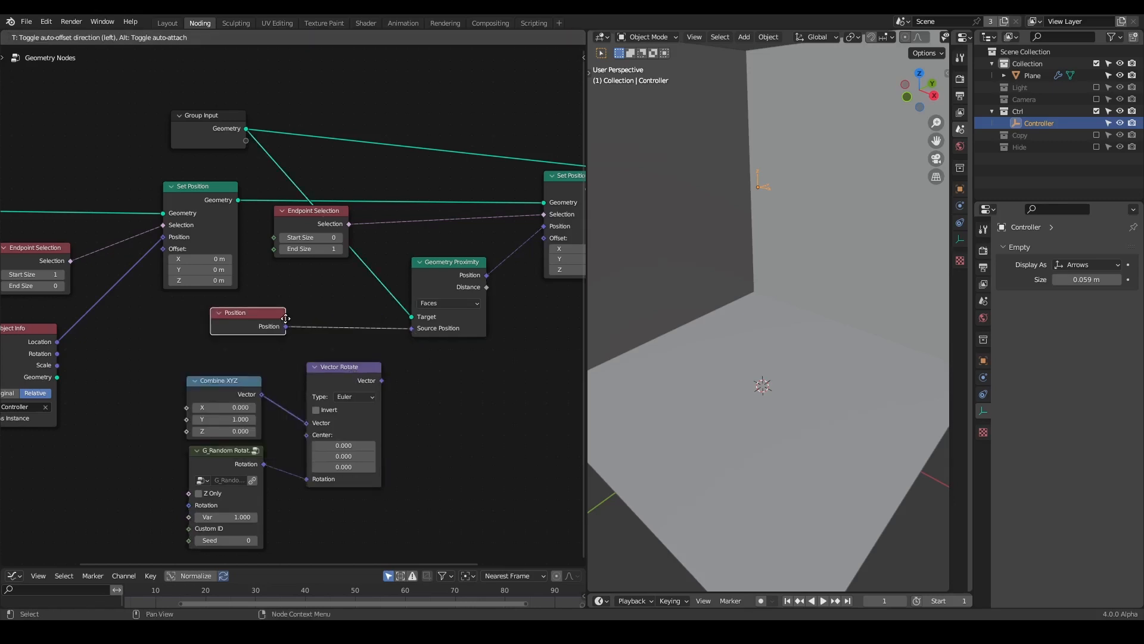
{"action": "left_click", "coordinate": [267, 327]}
Add the Position and Vector Rotate vectors with a Vector Math Add node, and connect the sum to Geometry Proximity's Source Position.
{"action": "left_click_drag", "start_coordinate": [268, 322], "coordinate": [428, 361]}
{"action": "type", "text": "add"}
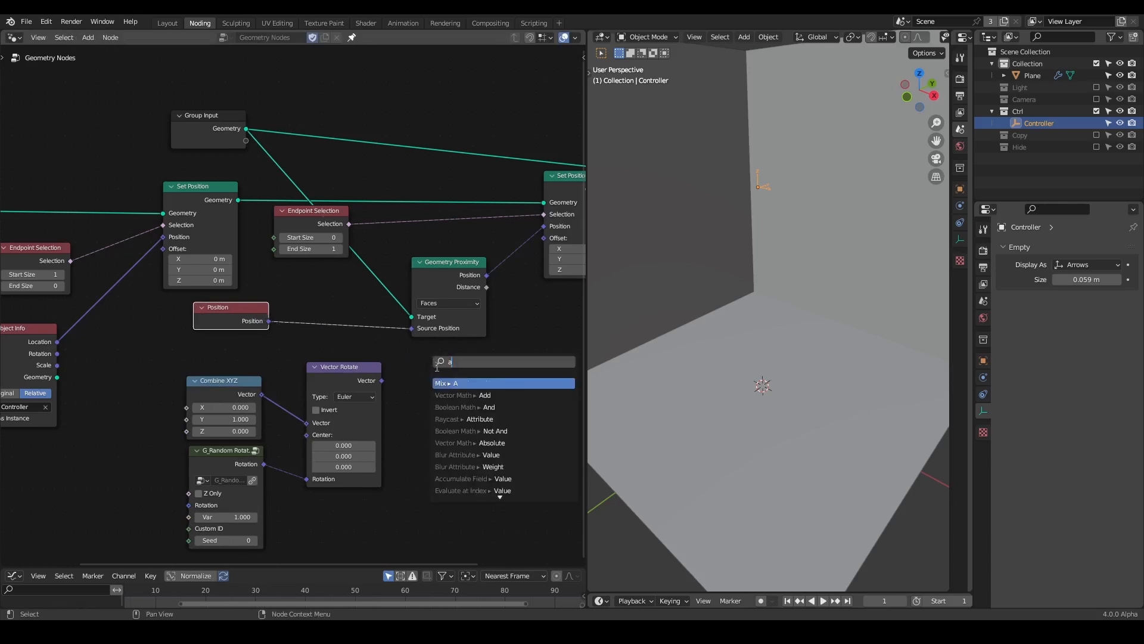
{"action": "key", "text": "Return"}
{"action": "left_click", "coordinate": [447, 382]}
{"action": "left_click_drag", "start_coordinate": [358, 387], "coordinate": [425, 411]}
{"action": "left_click_drag", "start_coordinate": [500, 369], "coordinate": [413, 327]}
Connect the second Set Position's Geometry to the Group Output.
{"action": "middle_click_drag", "start_coordinate": [459, 248], "coordinate": [213, 319]}
{"action": "left_click_drag", "start_coordinate": [387, 257], "coordinate": [552, 235]}
{"action": "middle_click_drag", "start_coordinate": [884, 149], "coordinate": [819, 198]}
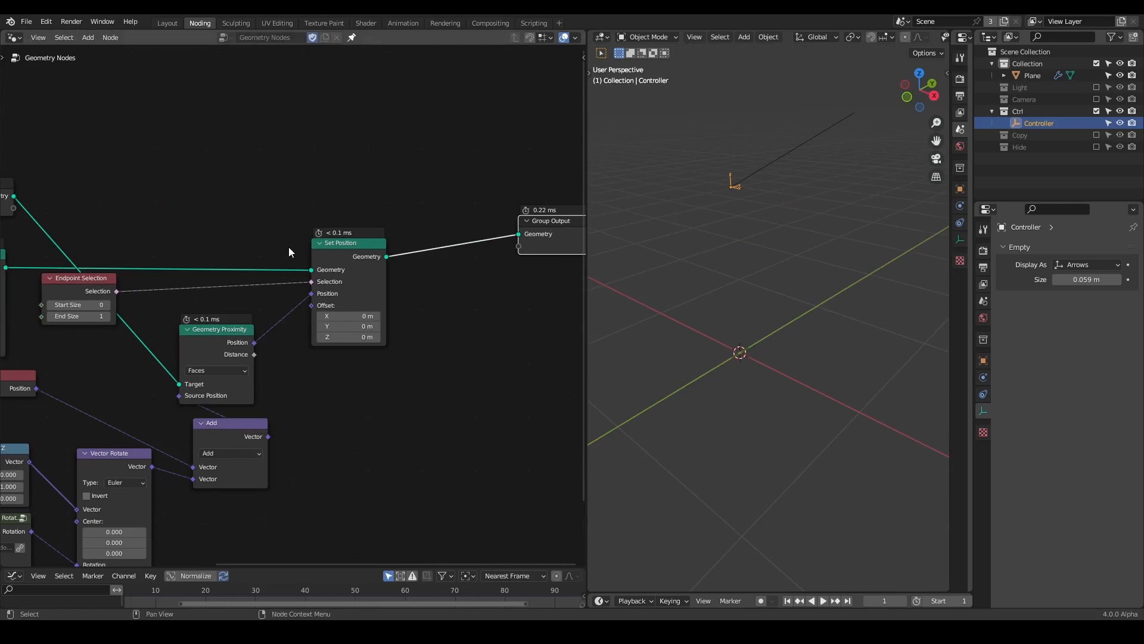
Insert a Join Geometry node before Group Output and connect Group Input's Geometry to it as well.
{"action": "key", "text": "Home"}
{"action": "key", "text": "shift+a"}
{"action": "type", "text": "join"}
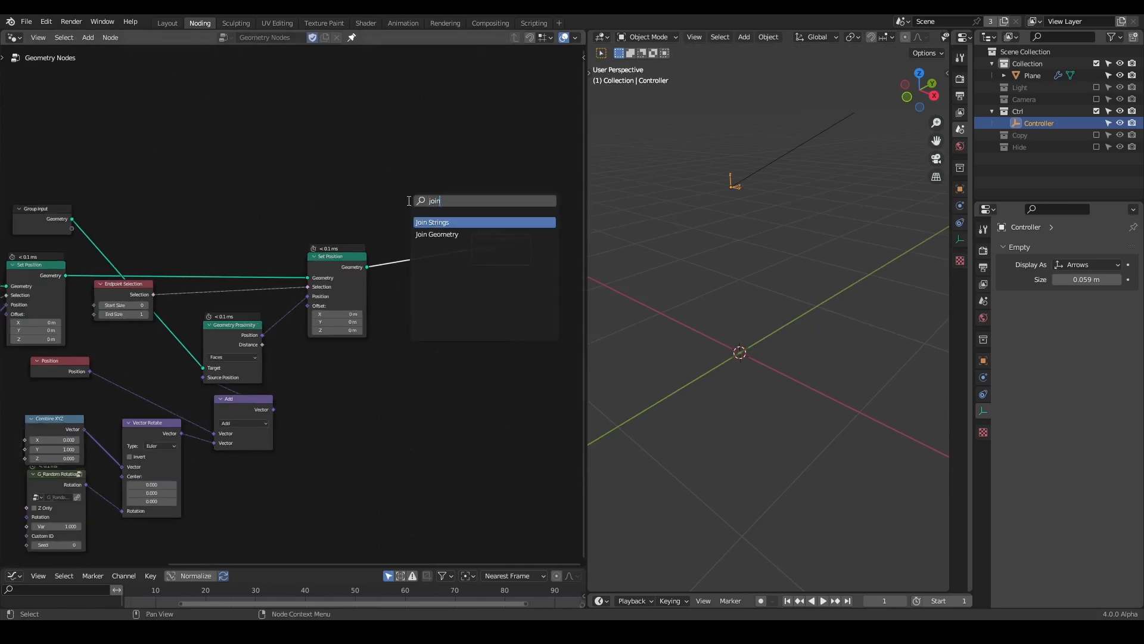
{"action": "key", "text": "Down"}
{"action": "key", "text": "Return"}
{"action": "left_click", "coordinate": [410, 258]}
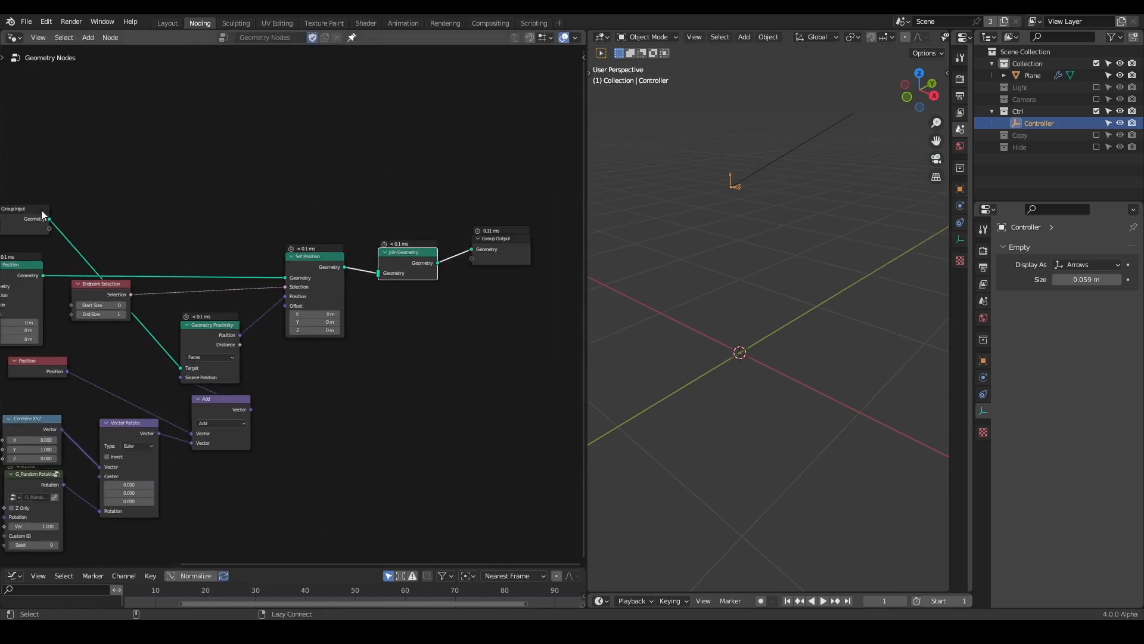
{"action": "left_click_drag", "start_coordinate": [49, 220], "coordinate": [323, 277]}
{"action": "middle_click_drag", "start_coordinate": [270, 356], "coordinate": [471, 203]}
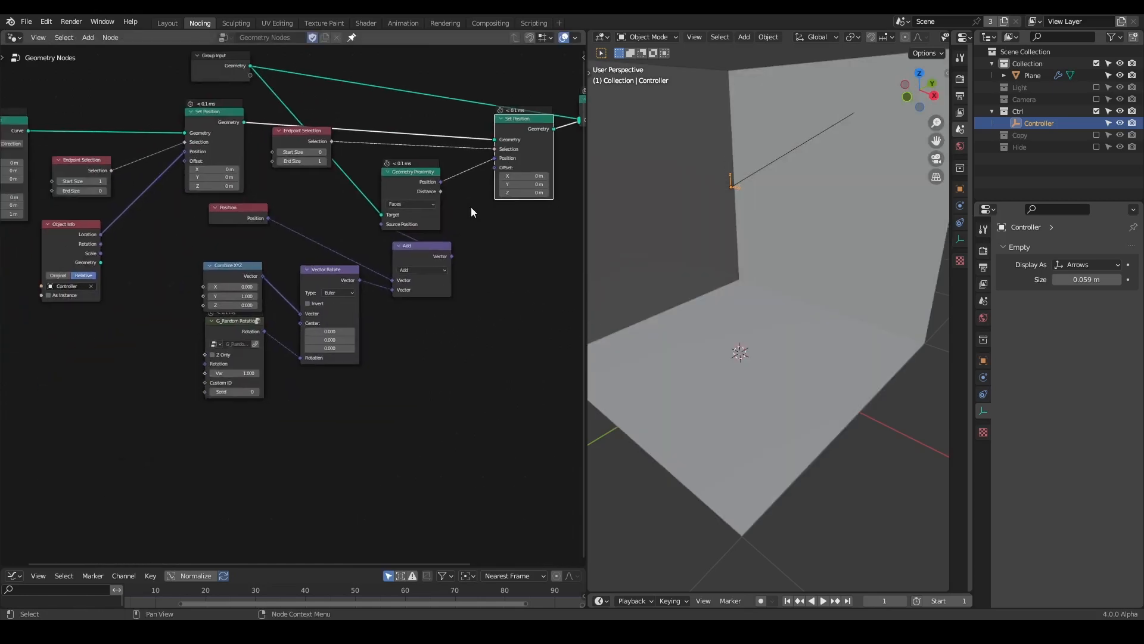
Move the vector nodes lower and shift the Curve Line and first Set Position nodes aside to make room.
{"action": "left_click_drag", "start_coordinate": [468, 241], "coordinate": [201, 412]}
{"action": "left_click_drag", "start_coordinate": [331, 316], "coordinate": [210, 397]}
{"action": "left_click_drag", "start_coordinate": [224, 217], "coordinate": [84, 337]}
{"action": "middle_click_drag", "start_coordinate": [229, 176], "coordinate": [329, 200]}
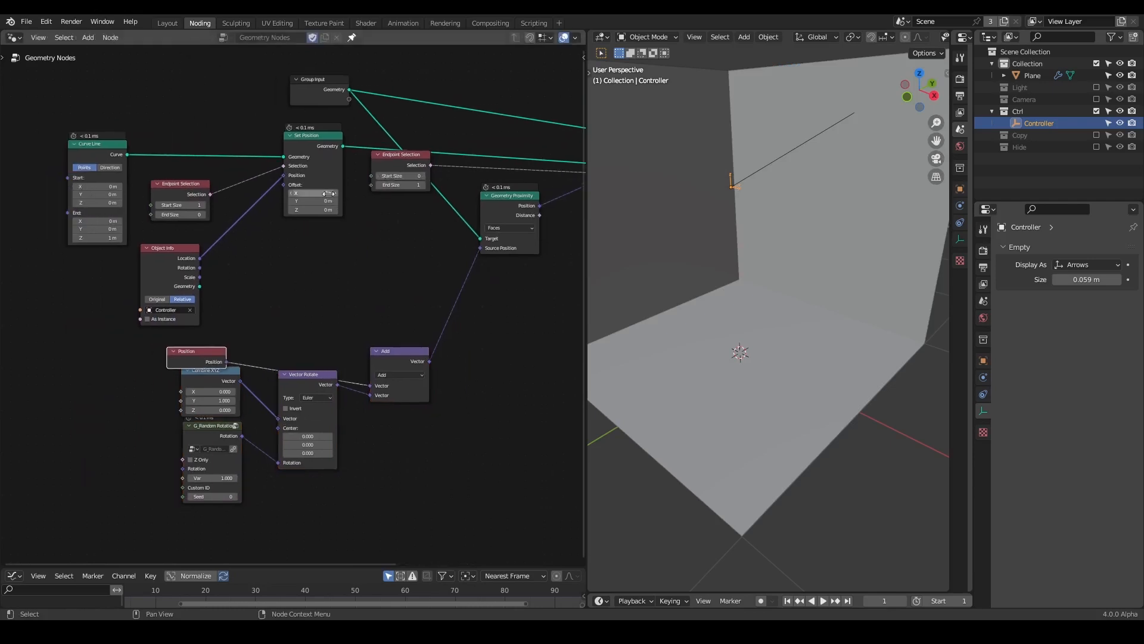
{"action": "left_click_drag", "start_coordinate": [317, 121], "coordinate": [52, 278]}
{"action": "key", "text": "g"}
{"action": "left_click", "coordinate": [131, 229]}
{"action": "left_click", "coordinate": [209, 238]}
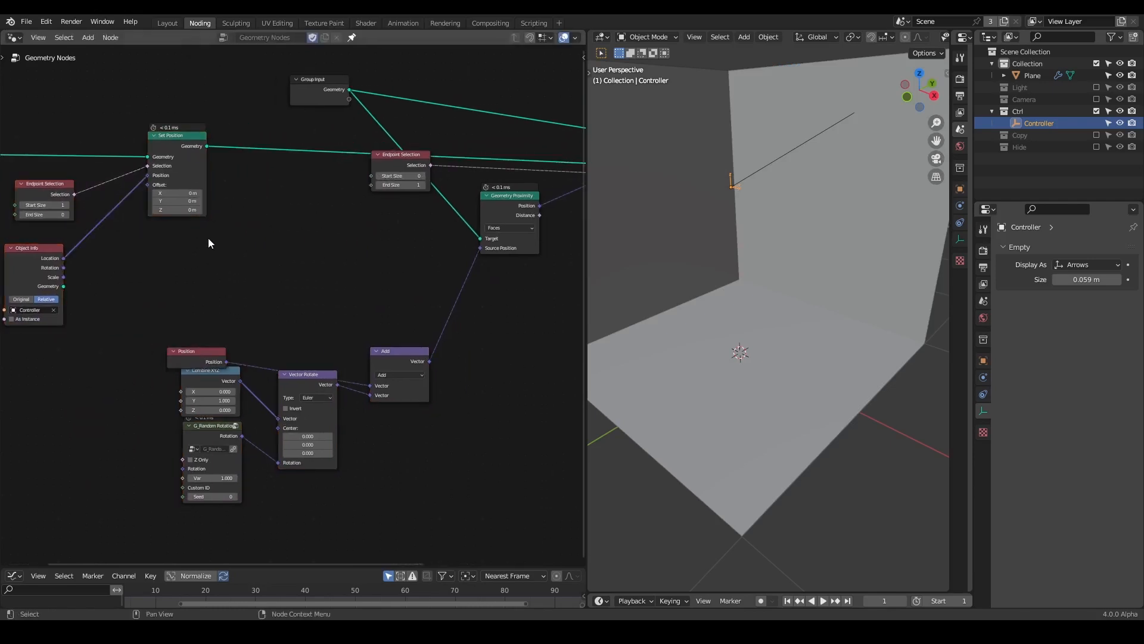
Insert a Duplicate Elements node with the Spline domain between the two Set Position nodes.
{"action": "key", "text": "shift+a"}
{"action": "type", "text": "sdup"}
{"action": "key", "text": "Return"}
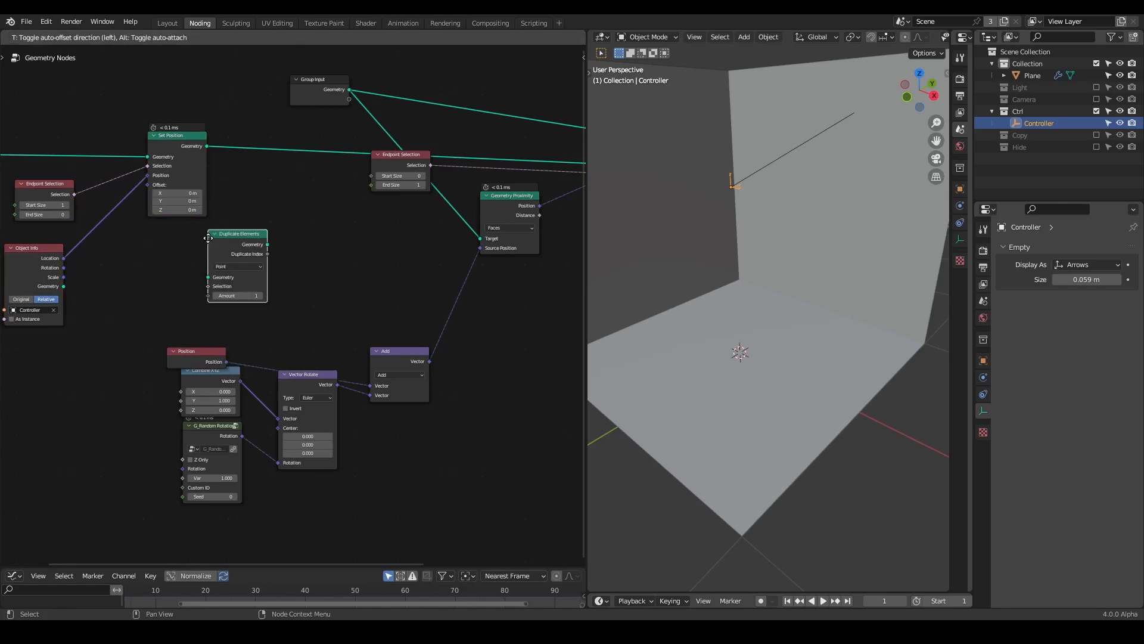
{"action": "left_click", "coordinate": [237, 204]}
{"action": "scroll", "coordinate": [261, 209], "scroll_direction": "up", "scroll_amount": 2}
{"action": "left_click", "coordinate": [261, 212]}
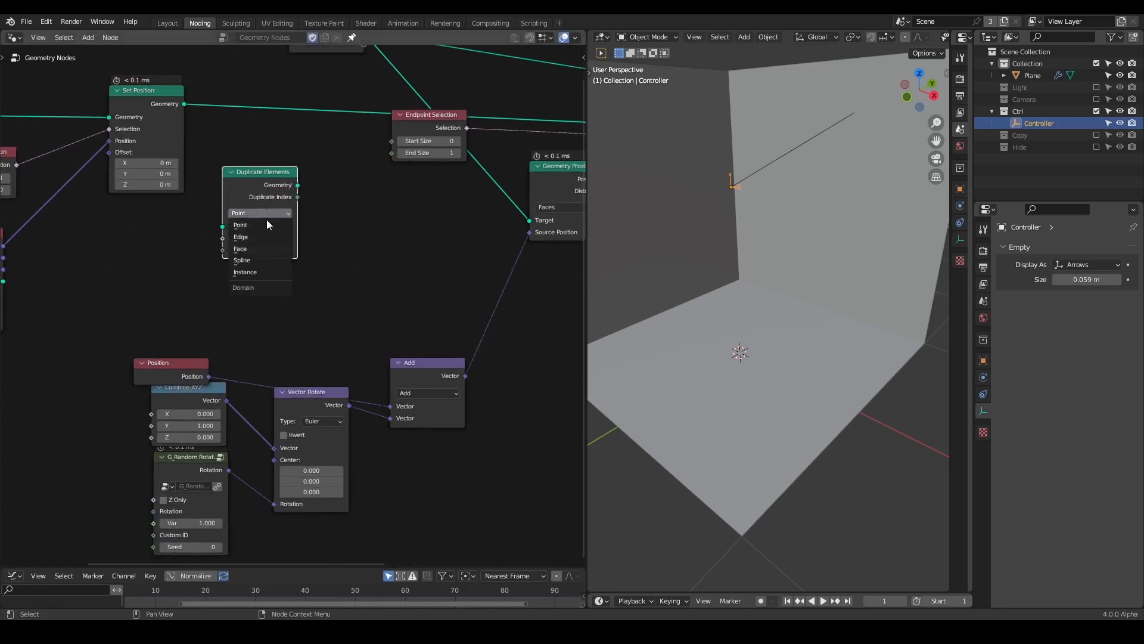
{"action": "left_click", "coordinate": [255, 260]}
{"action": "left_click_drag", "start_coordinate": [256, 200], "coordinate": [258, 116]}
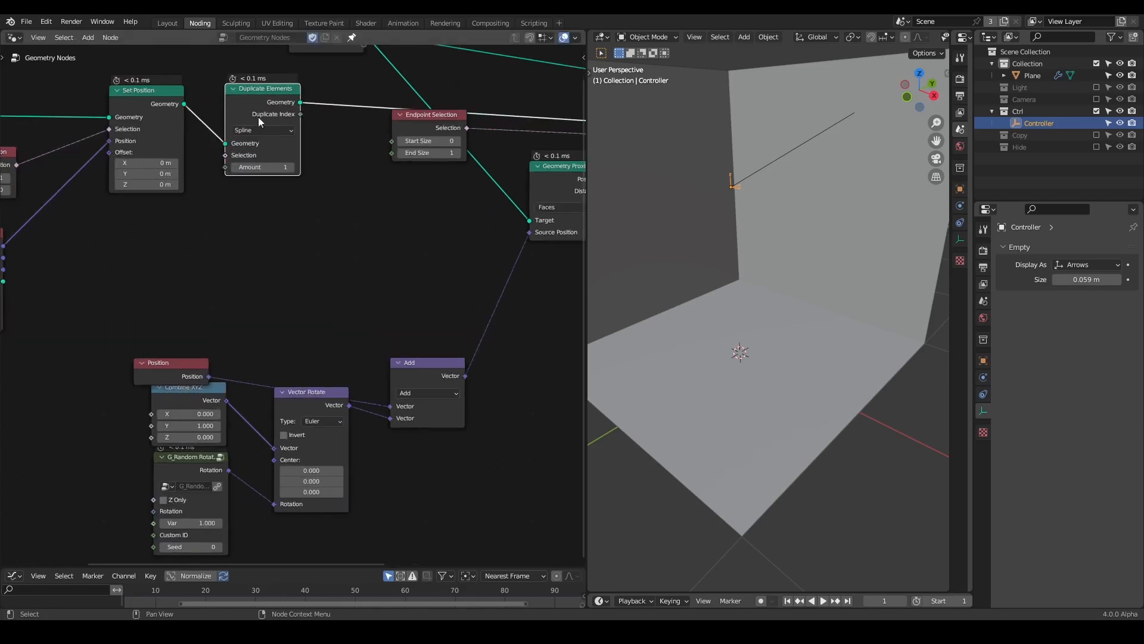
Set Duplicate Elements' Amount to 2 and connect its Duplicate Index to G_Random Rotation's Custom ID.
{"action": "middle_click_drag", "start_coordinate": [276, 229], "coordinate": [311, 215]}
{"action": "left_click", "coordinate": [327, 153]}
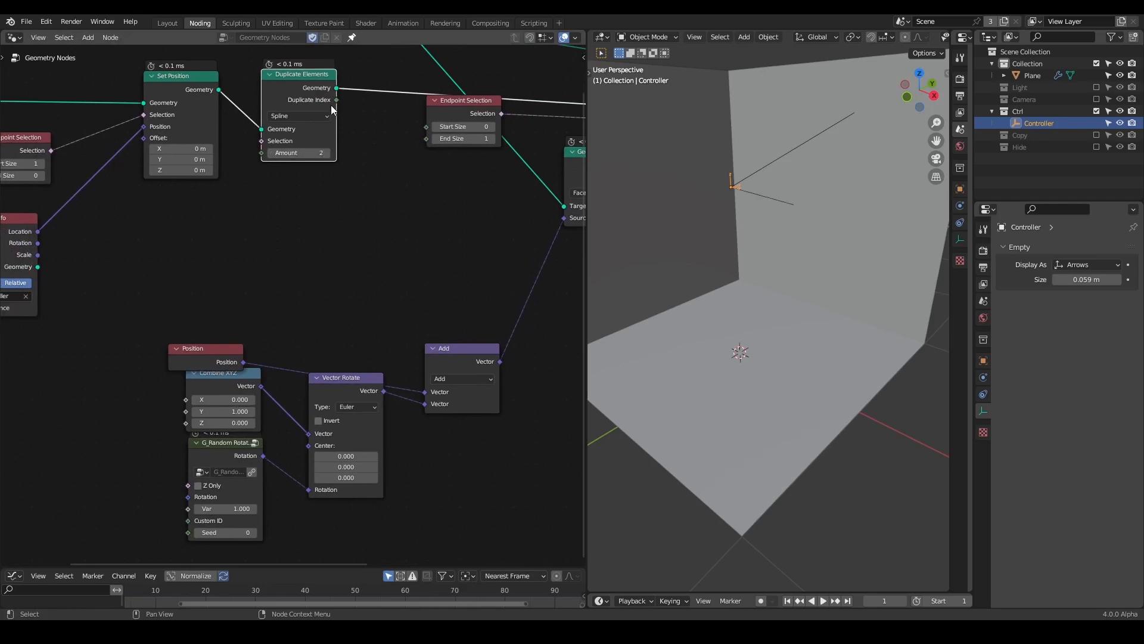
{"action": "left_click_drag", "start_coordinate": [336, 100], "coordinate": [188, 523]}
{"action": "middle_click_drag", "start_coordinate": [327, 307], "coordinate": [287, 301]}
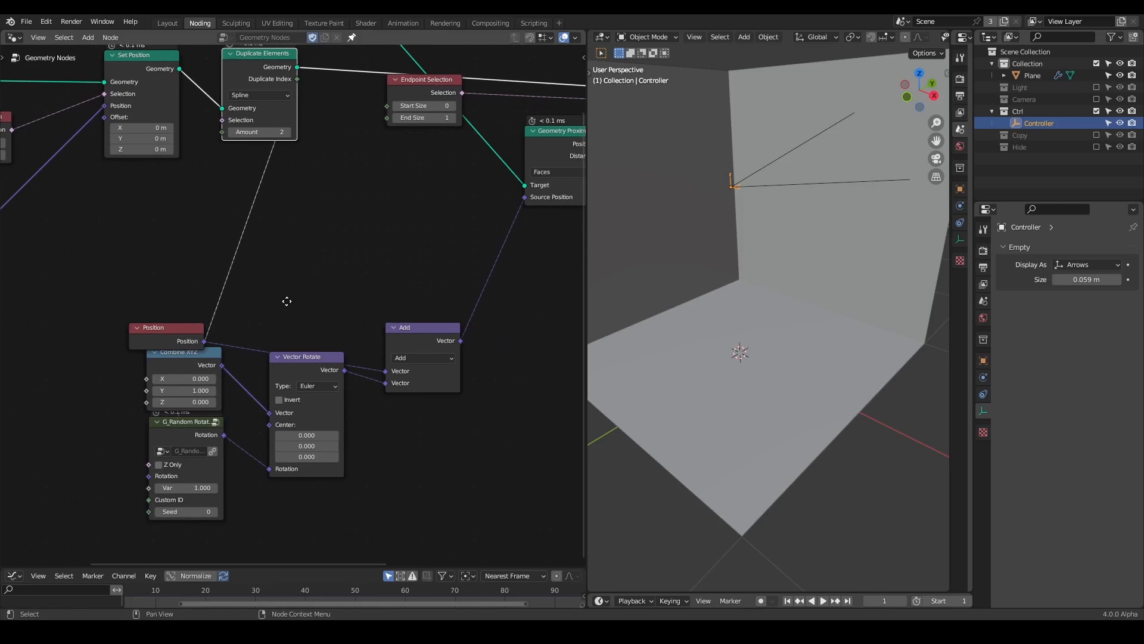
Regroup the Position, Combine XYZ, Vector Rotate, Add and G_Random Rotation nodes more tightly and set Duplicate Elements' Amount to 3.
{"action": "left_click_drag", "start_coordinate": [442, 277], "coordinate": [184, 366]}
{"action": "key", "text": "g"}
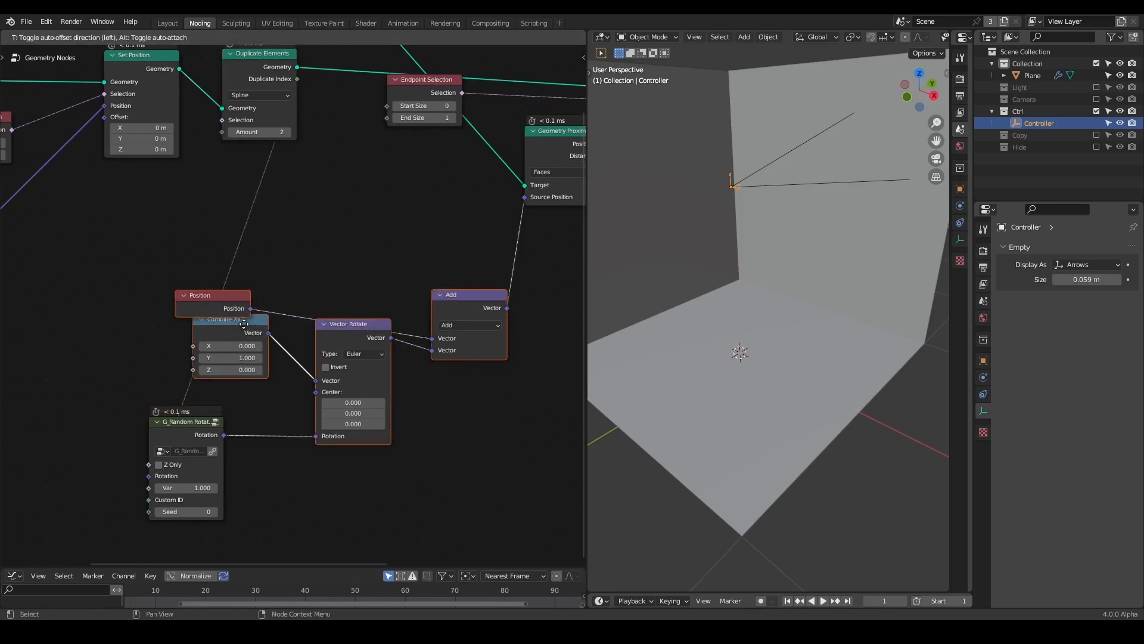
{"action": "left_click", "coordinate": [259, 310]}
{"action": "left_click_drag", "start_coordinate": [165, 421], "coordinate": [202, 384]}
{"action": "left_click", "coordinate": [289, 133]}
{"action": "middle_click_drag", "start_coordinate": [748, 179], "coordinate": [802, 192]}
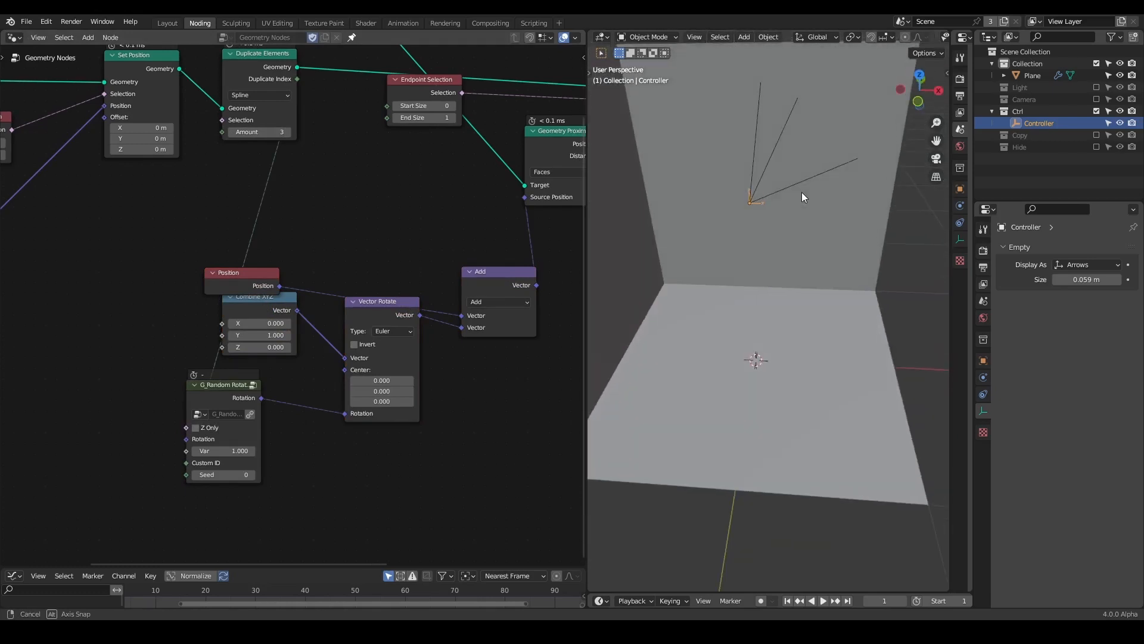
Collapse Endpoint Selection and place it beside the second Set Position, then move Join Geometry and Group Output farther away from it.
{"action": "middle_click_drag", "start_coordinate": [343, 174], "coordinate": [255, 253]}
{"action": "scroll", "coordinate": [258, 250], "scroll_direction": "down", "scroll_amount": 4}
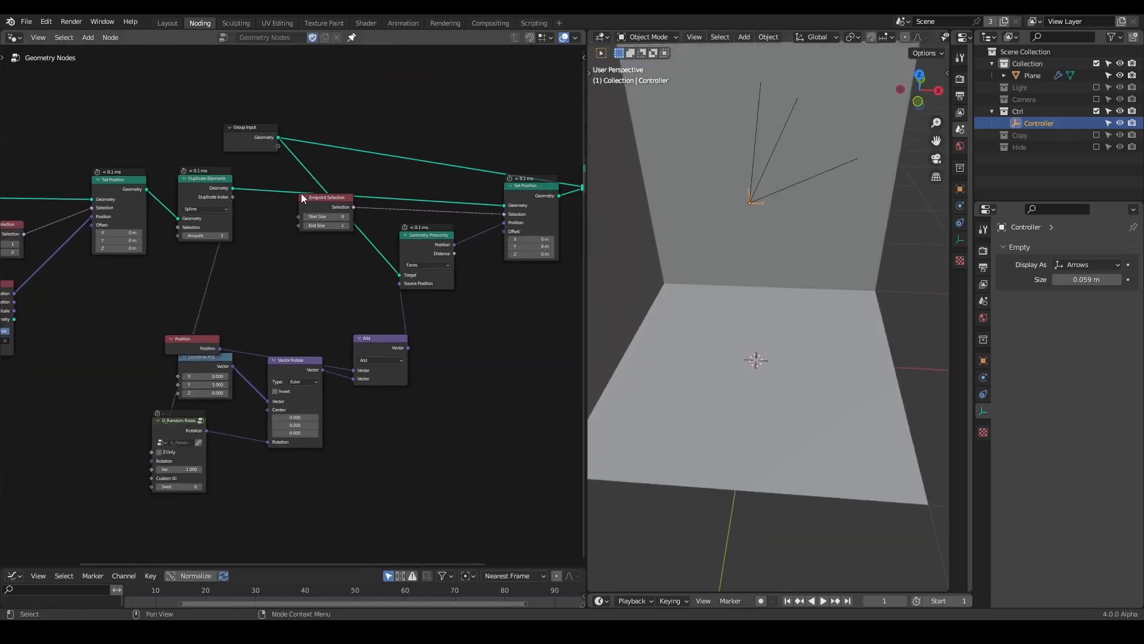
{"action": "left_click", "coordinate": [304, 195]}
{"action": "left_click_drag", "start_coordinate": [317, 199], "coordinate": [387, 217]}
{"action": "middle_click_drag", "start_coordinate": [387, 216], "coordinate": [218, 232]}
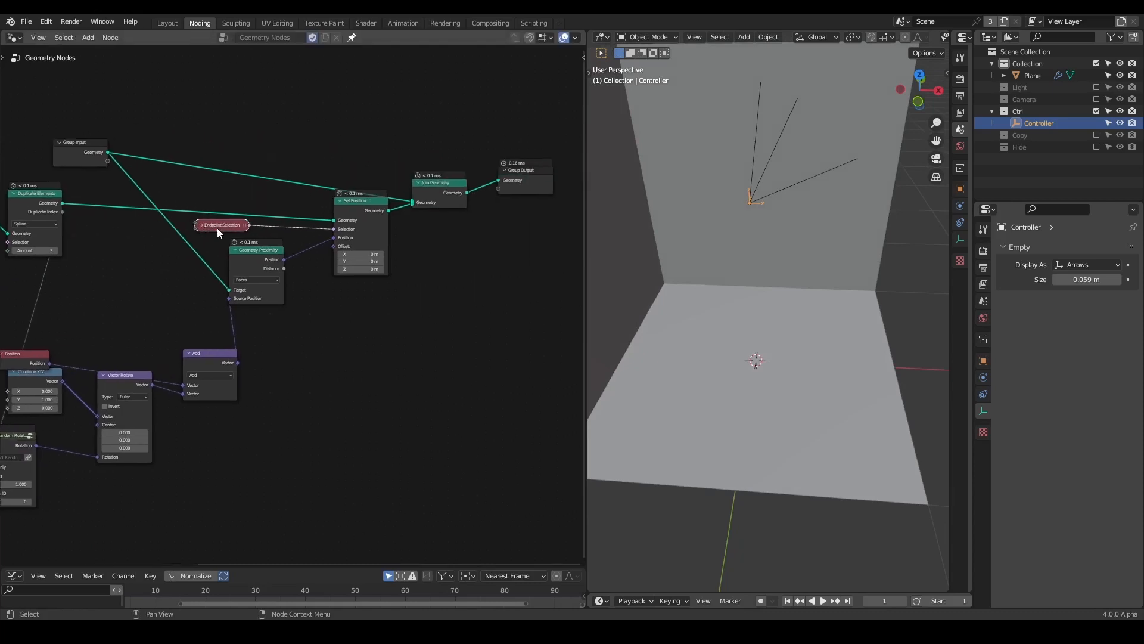
{"action": "left_click_drag", "start_coordinate": [541, 120], "coordinate": [429, 263]}
{"action": "left_click_drag", "start_coordinate": [433, 204], "coordinate": [563, 184]}
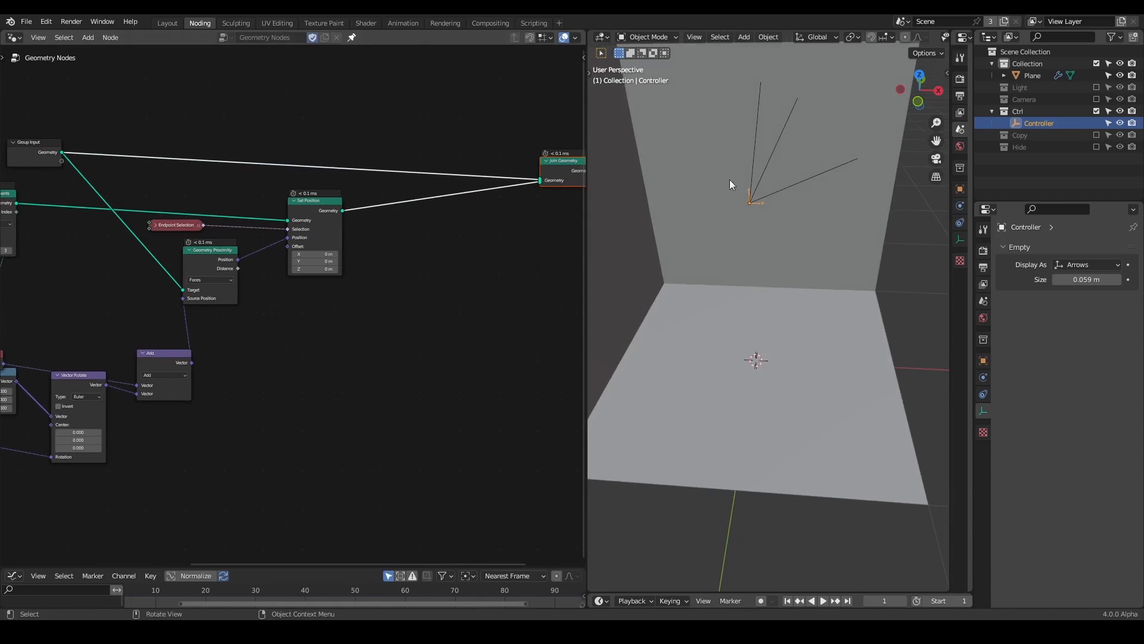
Sketch blue annotation strokes on and between the three lines in the viewport to illustrate side branches.
{"action": "middle_click_drag", "start_coordinate": [774, 230], "coordinate": [785, 288], "text": "shift"}
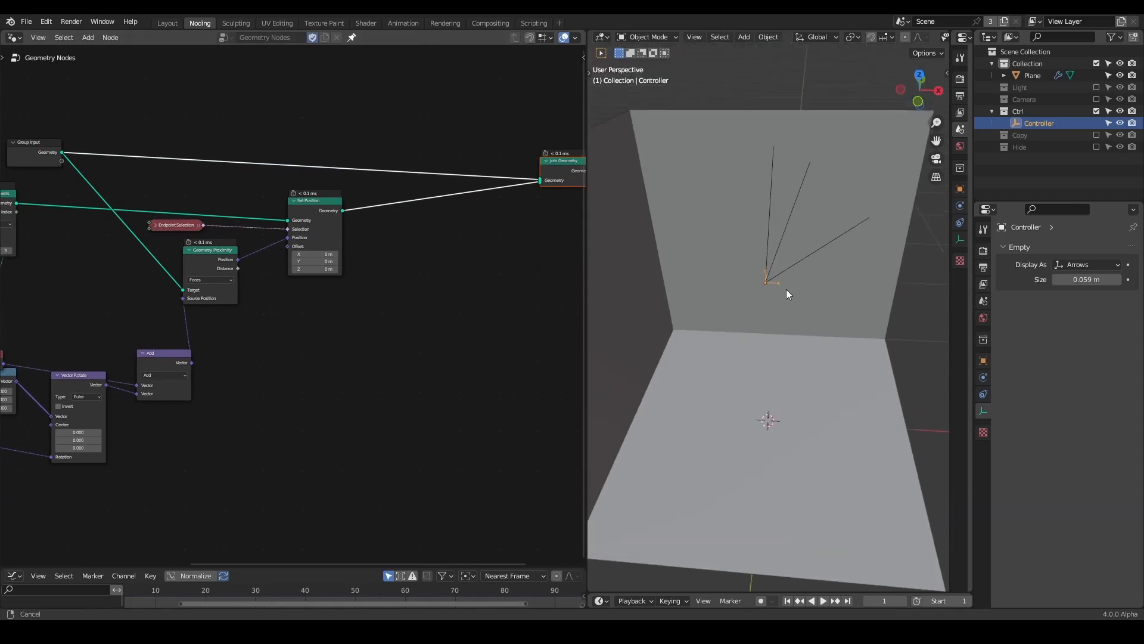
{"action": "scroll", "coordinate": [785, 288], "scroll_direction": "up", "scroll_amount": 2}
{"action": "middle_click_drag", "start_coordinate": [805, 241], "coordinate": [793, 278]}
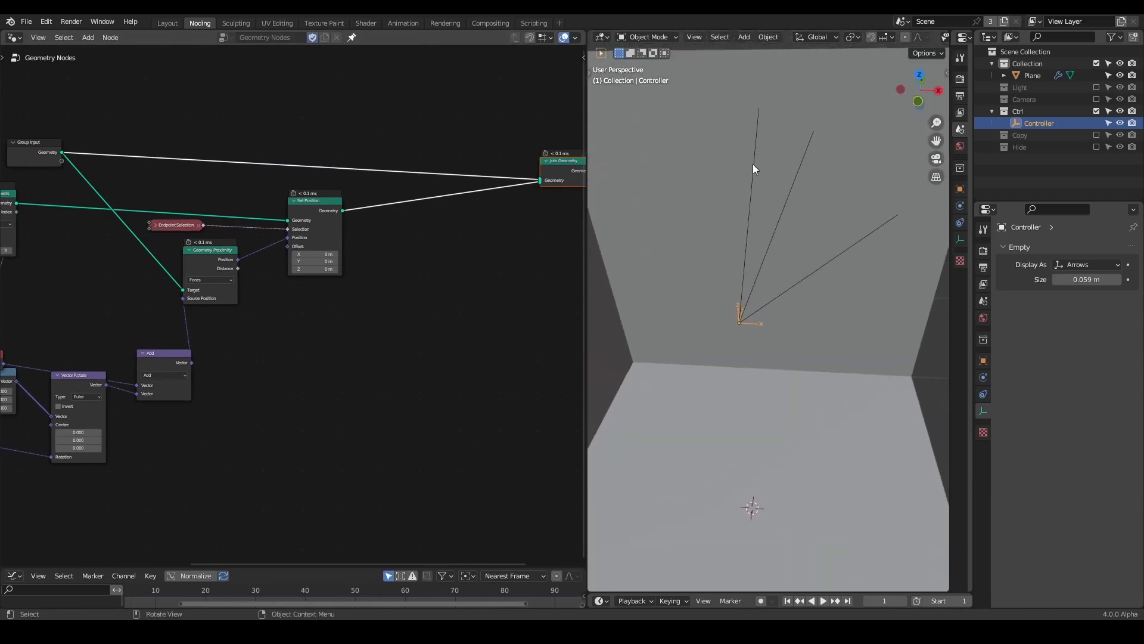
{"action": "left_click_drag", "start_coordinate": [766, 158], "coordinate": [801, 106]}
{"action": "left_click_drag", "start_coordinate": [747, 234], "coordinate": [778, 257]}
{"action": "left_click_drag", "start_coordinate": [804, 174], "coordinate": [839, 248]}
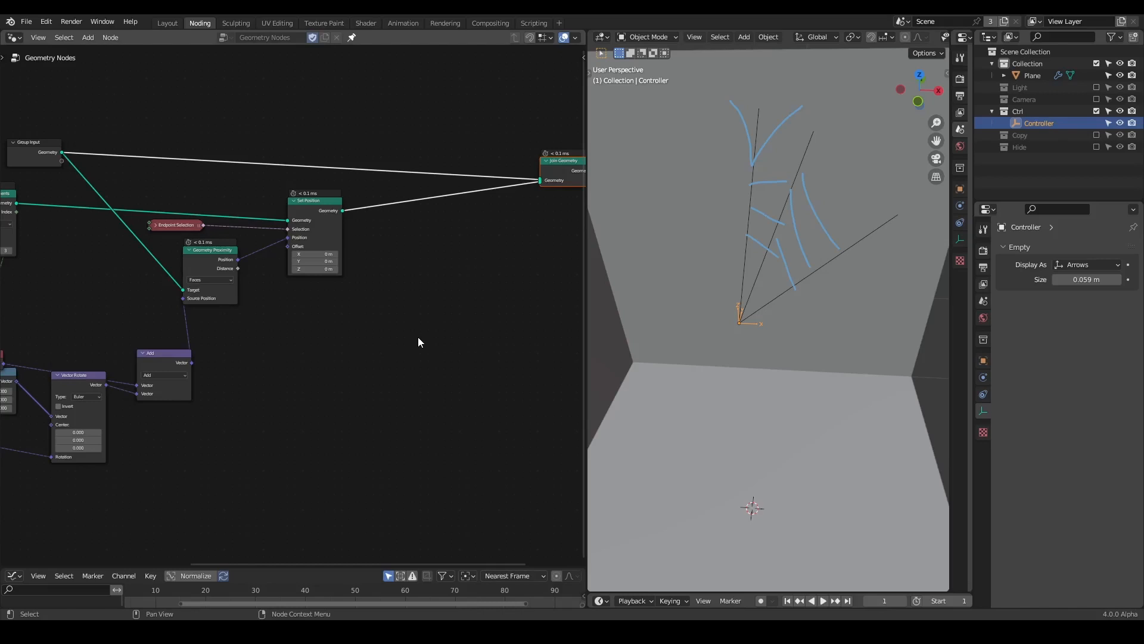
Shift Join Geometry and Group Output aside and add an Instance on Points node with its Points fed by the last Set Position.
{"action": "middle_click_drag", "start_coordinate": [419, 342], "coordinate": [276, 354]}
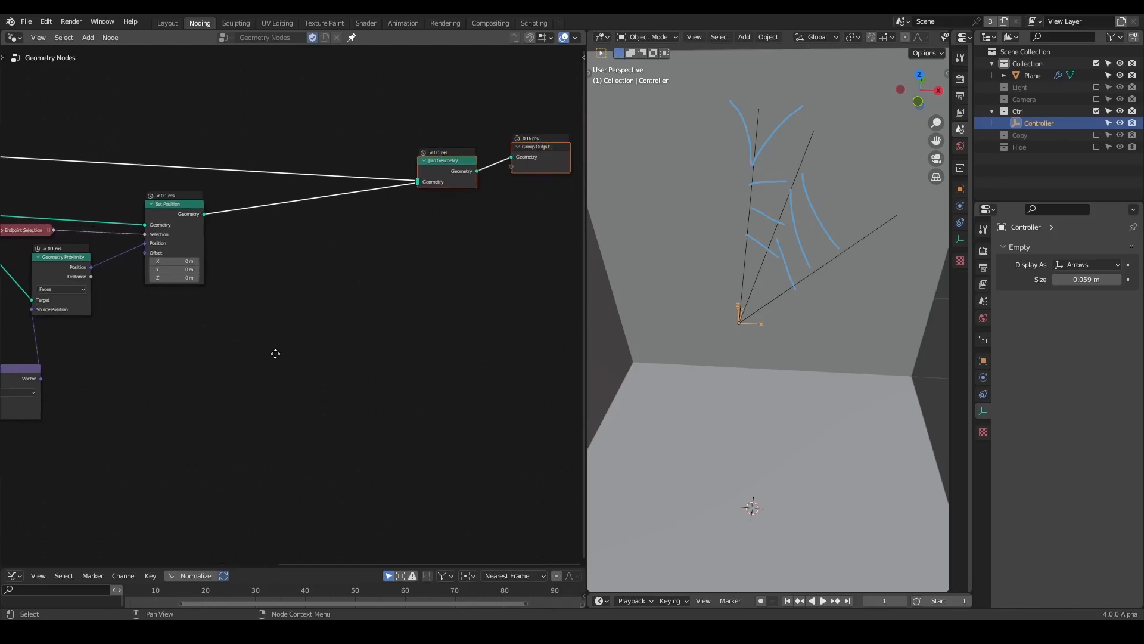
{"action": "left_click_drag", "start_coordinate": [523, 110], "coordinate": [518, 170]}
{"action": "left_click", "coordinate": [366, 248]}
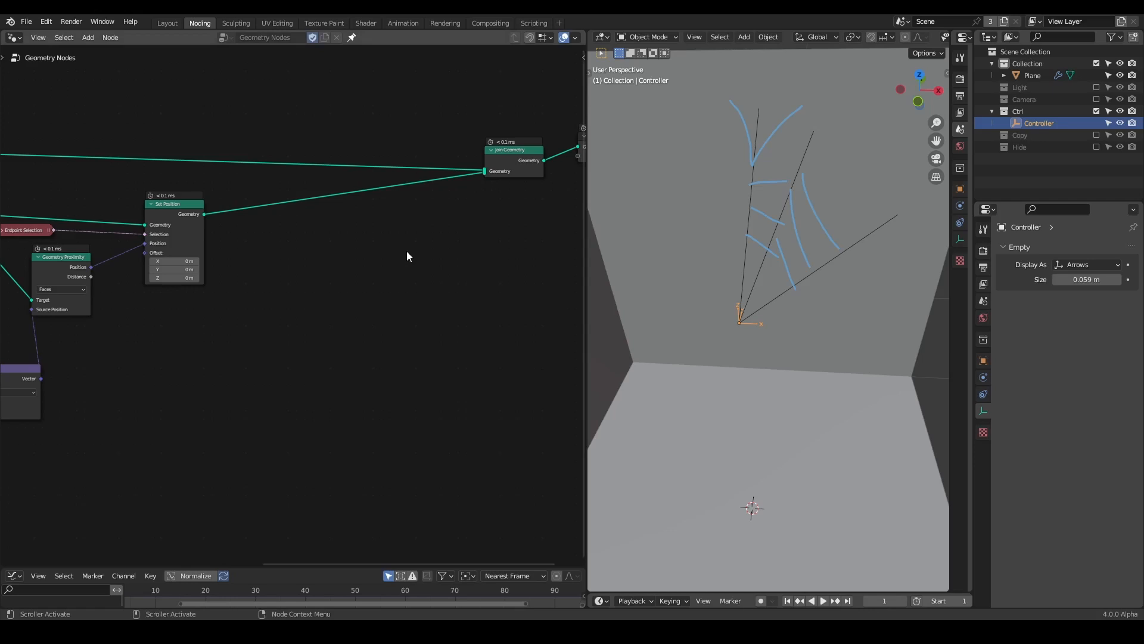
{"action": "key", "text": "shift+a"}
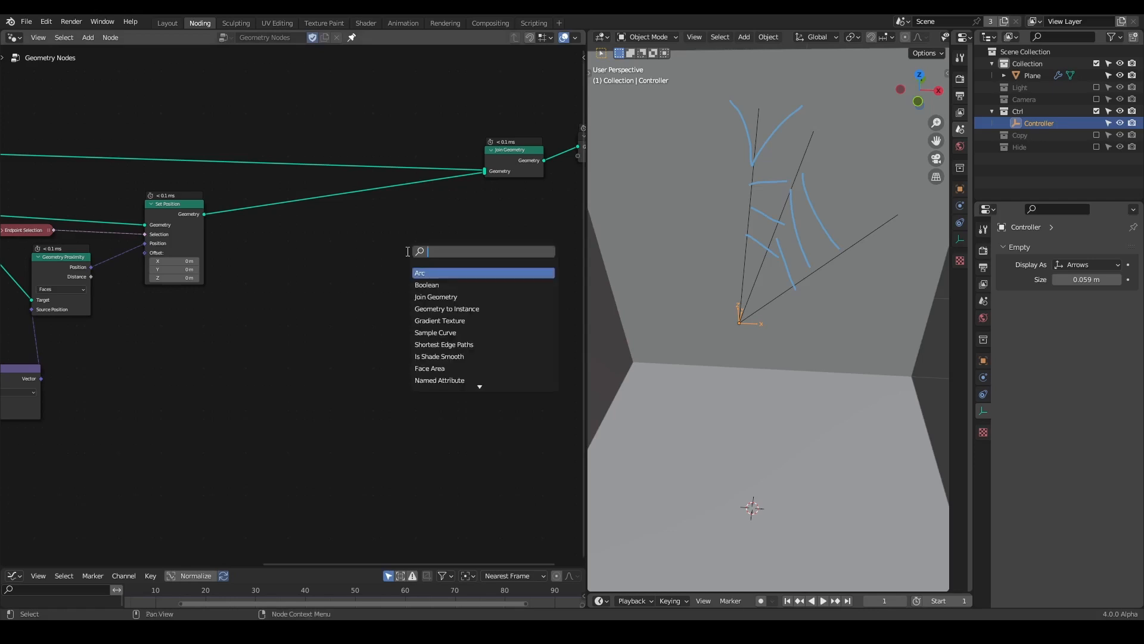
{"action": "type", "text": "instance on"}
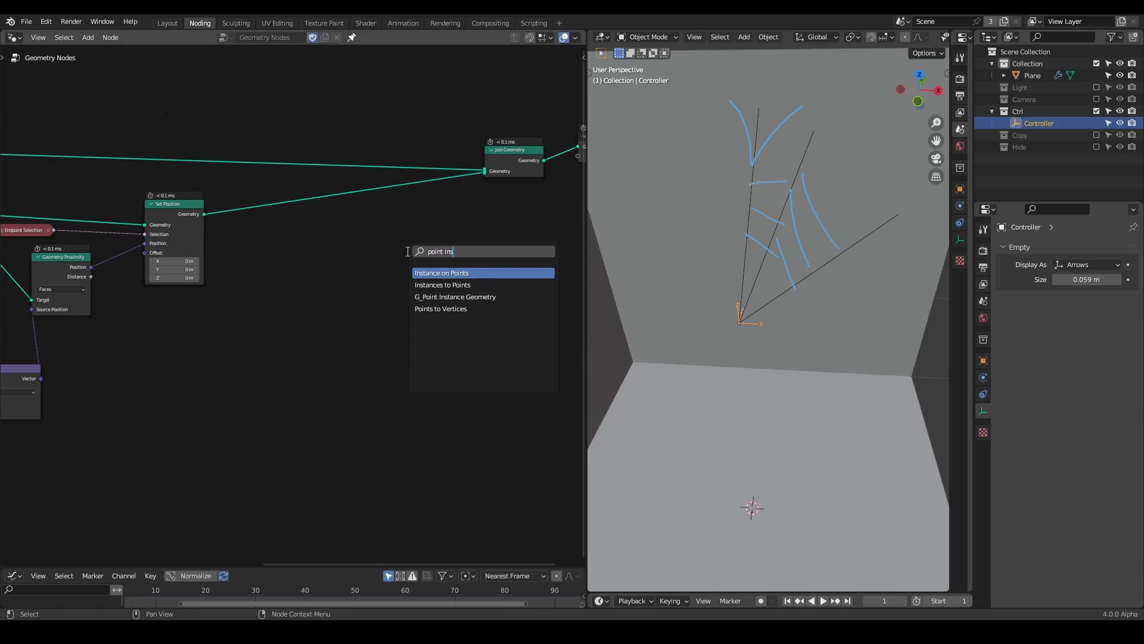
{"action": "key", "text": "Return"}
{"action": "left_click", "coordinate": [405, 249]}
{"action": "scroll", "coordinate": [338, 273], "scroll_direction": "up", "scroll_amount": 1}
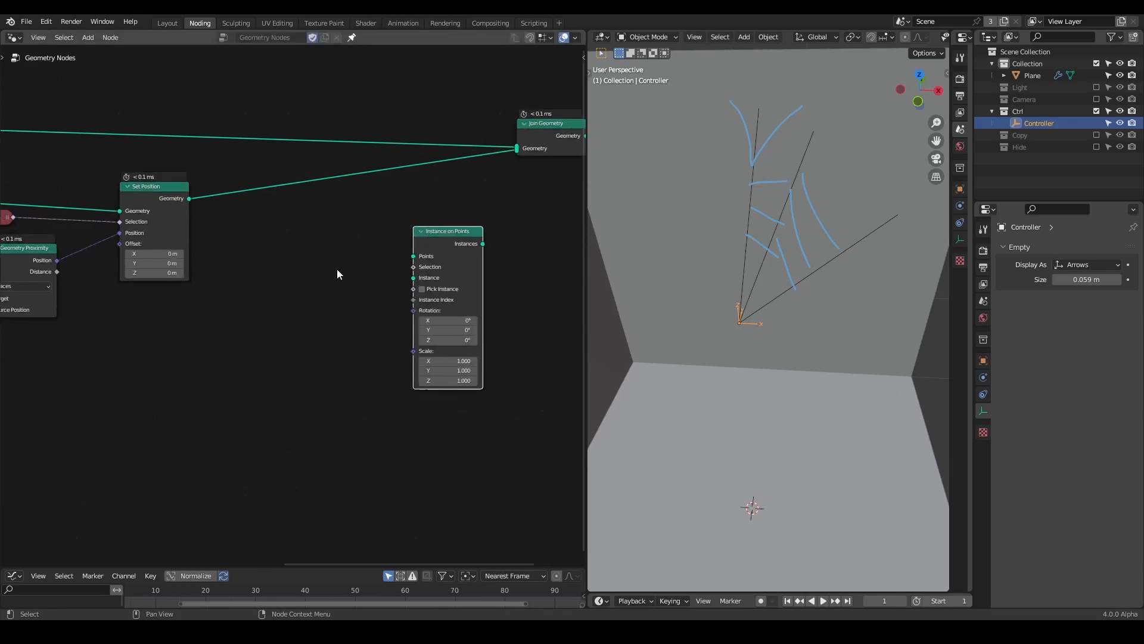
{"action": "left_click_drag", "start_coordinate": [188, 204], "coordinate": [464, 249]}
Add a Curve Line node, connect its Curve to Instance on Points' Instance input, and collapse the Curve Line node.
{"action": "key", "text": "shift+a"}
{"action": "type", "text": "curve line"}
{"action": "key", "text": "Return"}
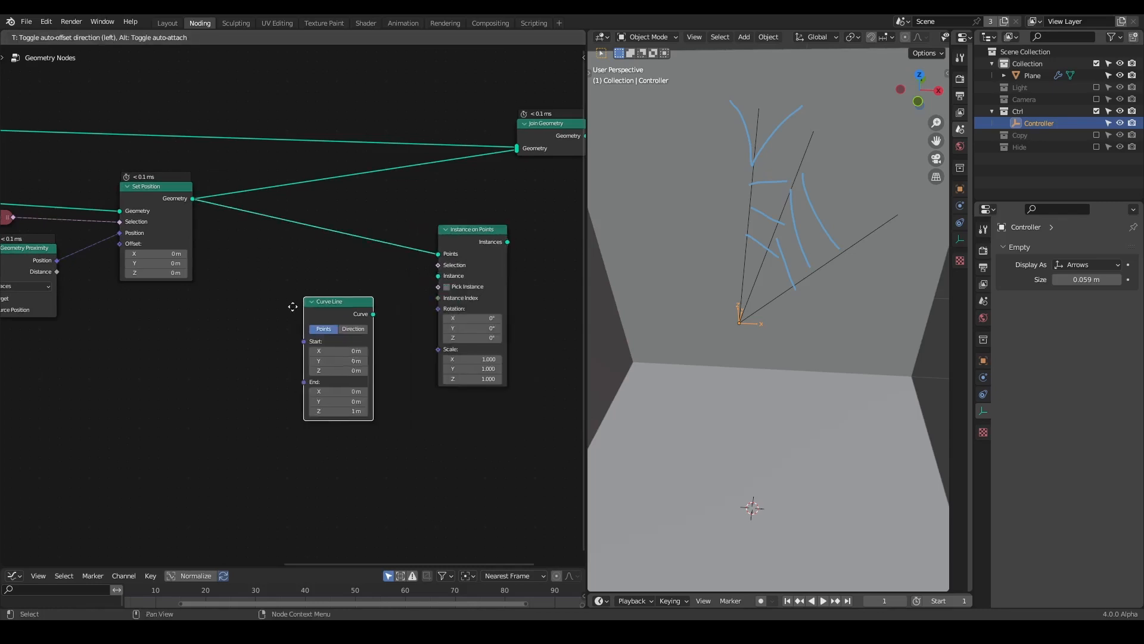
{"action": "left_click", "coordinate": [217, 307]}
{"action": "left_click_drag", "start_coordinate": [299, 313], "coordinate": [468, 248]}
{"action": "key", "text": "g"}
{"action": "left_click", "coordinate": [455, 242]}
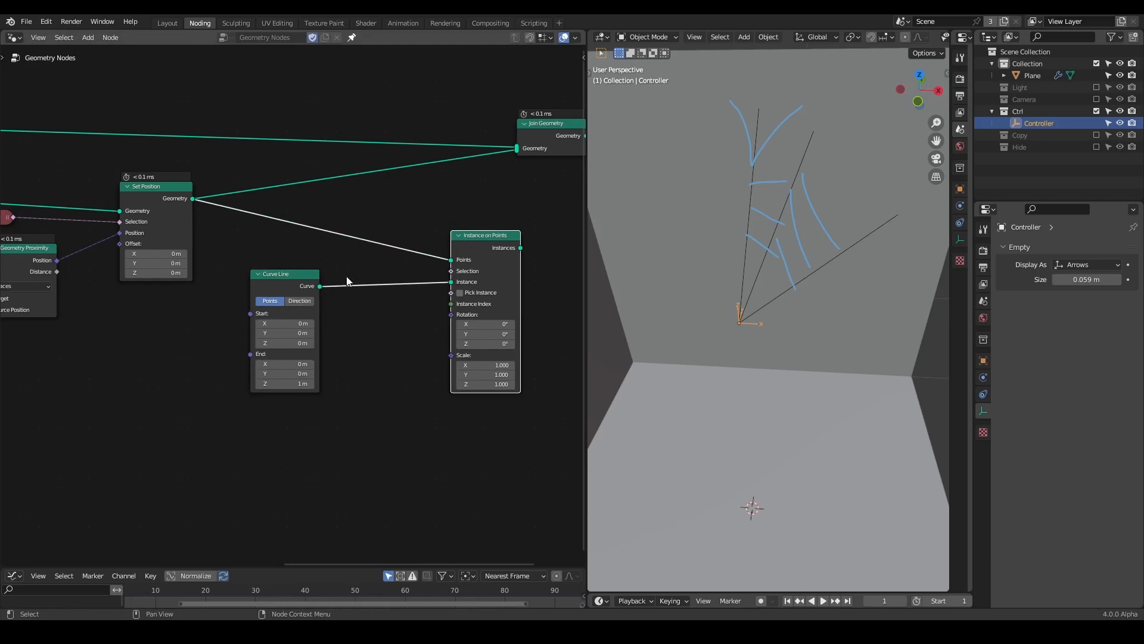
{"action": "left_click", "coordinate": [258, 274]}
Add a G_Random Rotation node below Curve Line and connect its Rotation to Instance on Points' Rotation.
{"action": "middle_click_drag", "start_coordinate": [287, 324], "coordinate": [300, 313]}
{"action": "key", "text": "shift+a"}
{"action": "type", "text": "r"}
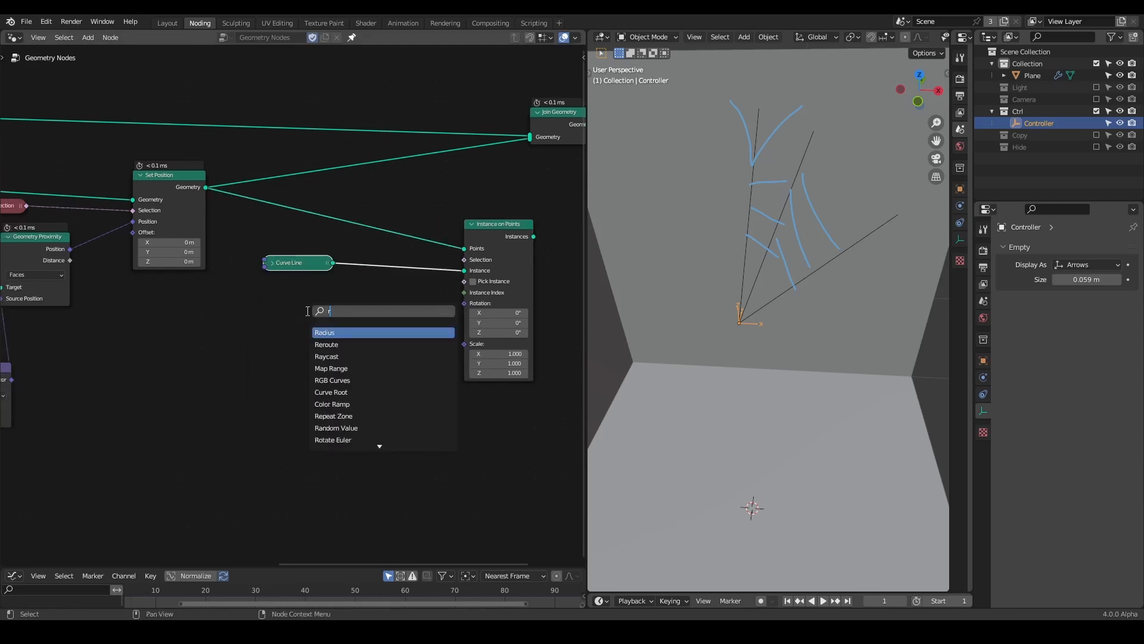
{"action": "type", "text": "andom rot"}
{"action": "key", "text": "Return"}
{"action": "left_click", "coordinate": [280, 309]}
{"action": "left_click_drag", "start_coordinate": [352, 316], "coordinate": [387, 317]}
{"action": "left_click_drag", "start_coordinate": [464, 310], "coordinate": [466, 307]}
Reposition Instance on Points and preview its Instances output through a Viewer node.
{"action": "middle_click_drag", "start_coordinate": [441, 351], "coordinate": [331, 341]}
{"action": "left_click_drag", "start_coordinate": [379, 231], "coordinate": [323, 231]}
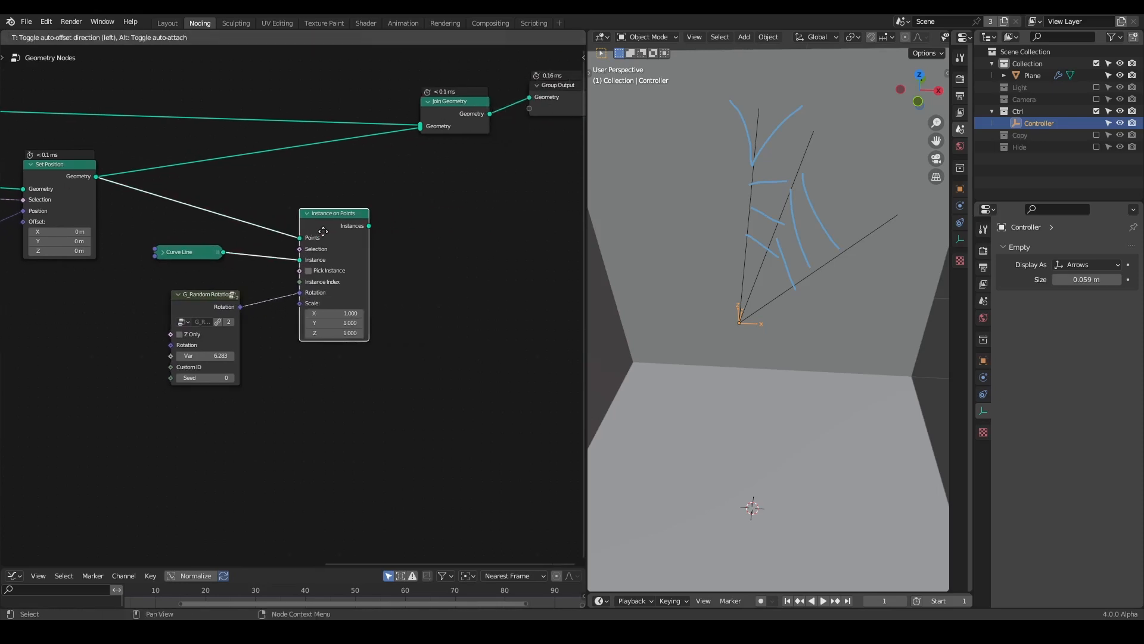
{"action": "left_click", "coordinate": [336, 224], "text": "ctrl+shift"}
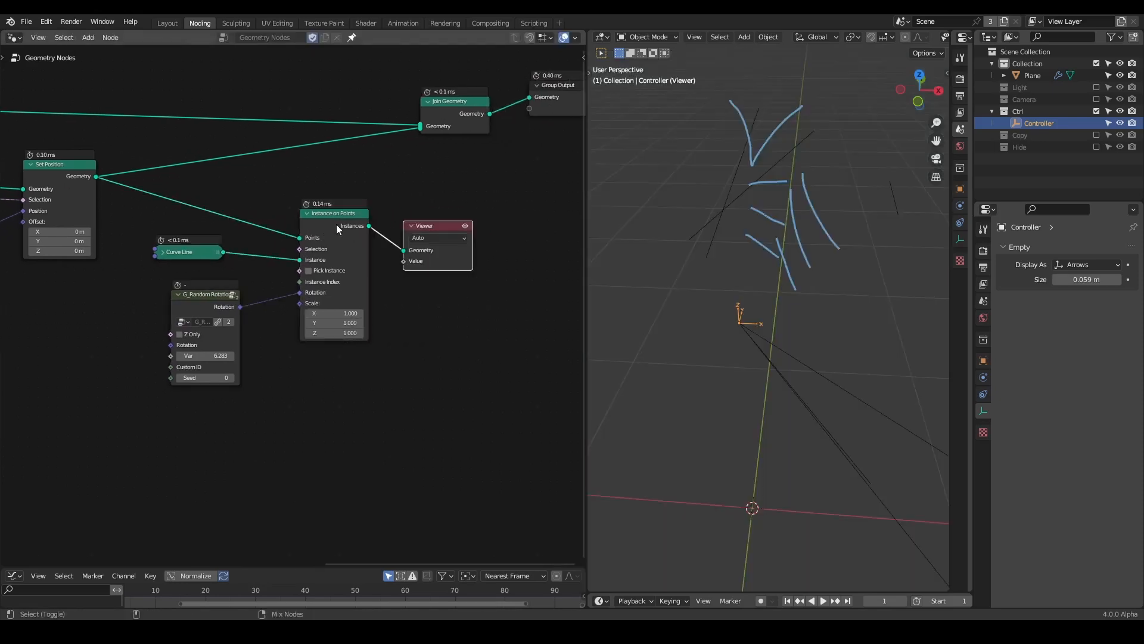
Move the new G_Random Rotation node up under Curve Line and add a G_Randomness node below it.
{"action": "middle_click_drag", "start_coordinate": [145, 367], "coordinate": [250, 366]}
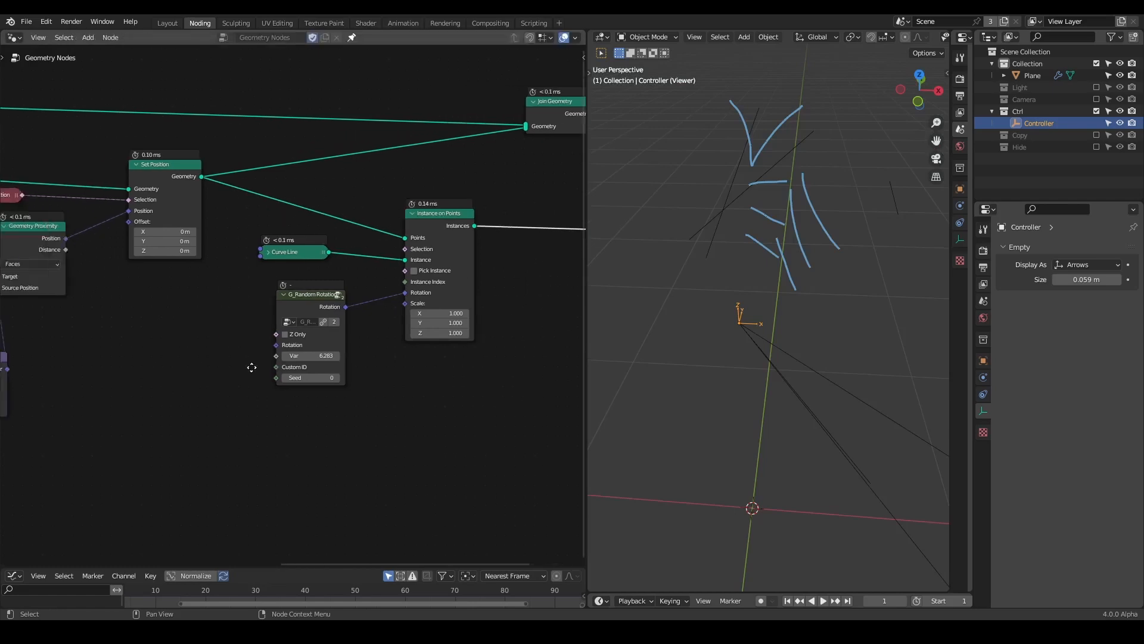
{"action": "scroll", "coordinate": [289, 298], "scroll_direction": "up", "scroll_amount": 3}
{"action": "left_click_drag", "start_coordinate": [320, 288], "coordinate": [319, 265]}
{"action": "left_click", "coordinate": [262, 241]}
{"action": "left_click", "coordinate": [262, 239]}
{"action": "type", "text": "randomne"}
{"action": "key", "text": "Return"}
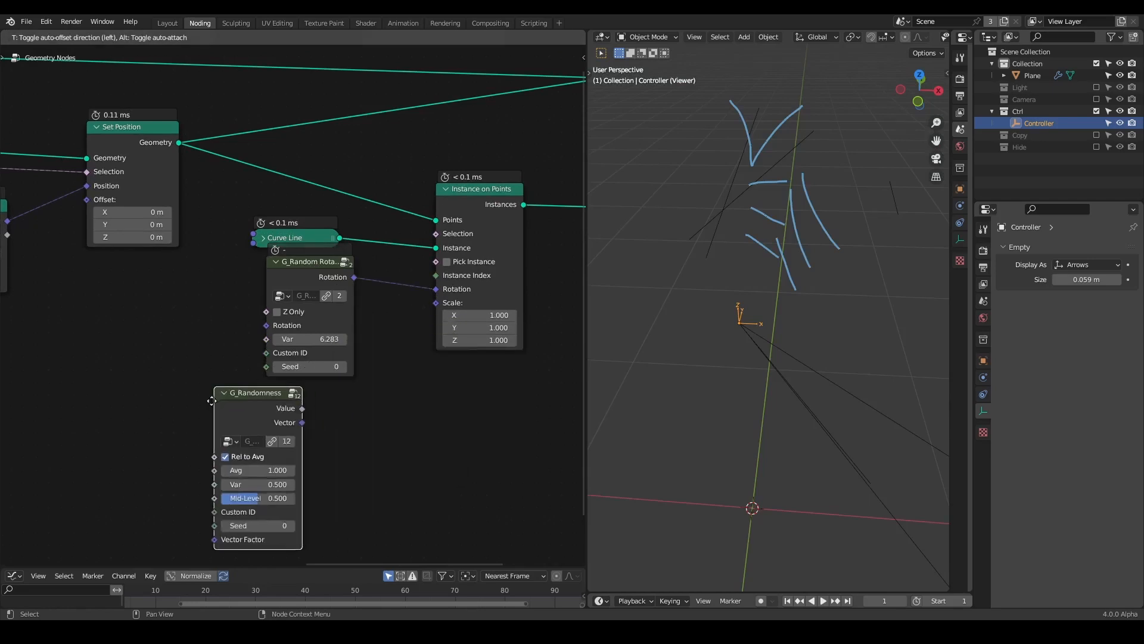
{"action": "left_click", "coordinate": [205, 404]}
Add a G_Value Precision node, feed it G_Randomness' Value, and connect its Value output to Instance on Points' Scale.
{"action": "key", "text": "shift+a"}
{"action": "type", "text": "svalue pr"}
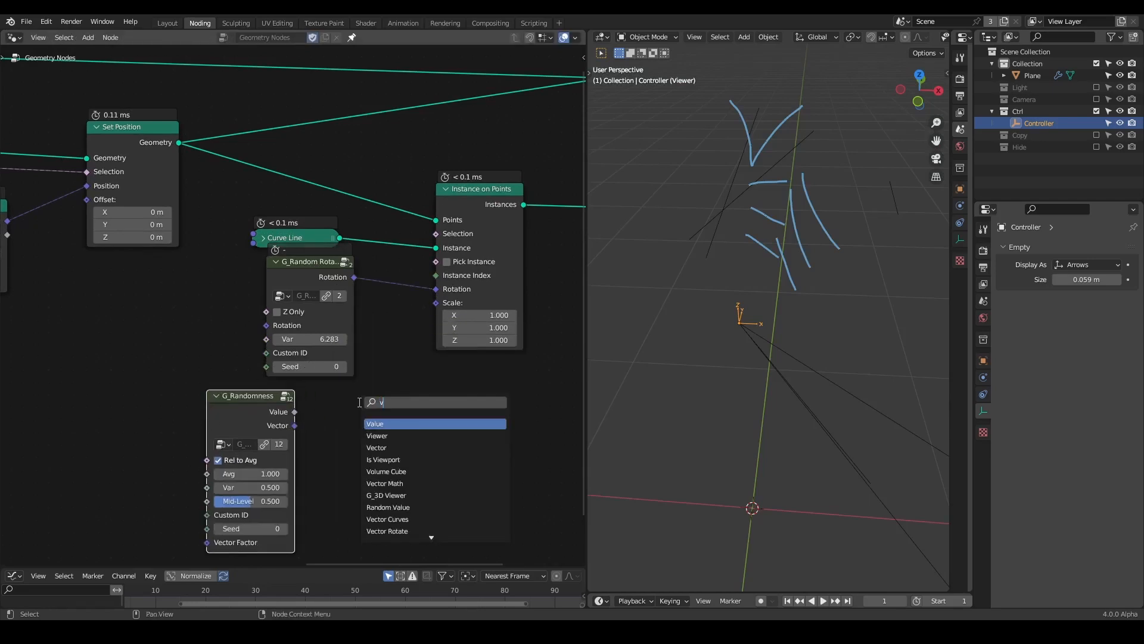
{"action": "key", "text": "Return"}
{"action": "left_click", "coordinate": [358, 402]}
{"action": "left_click_drag", "start_coordinate": [262, 417], "coordinate": [357, 459]}
{"action": "left_click_drag", "start_coordinate": [393, 411], "coordinate": [435, 303]}
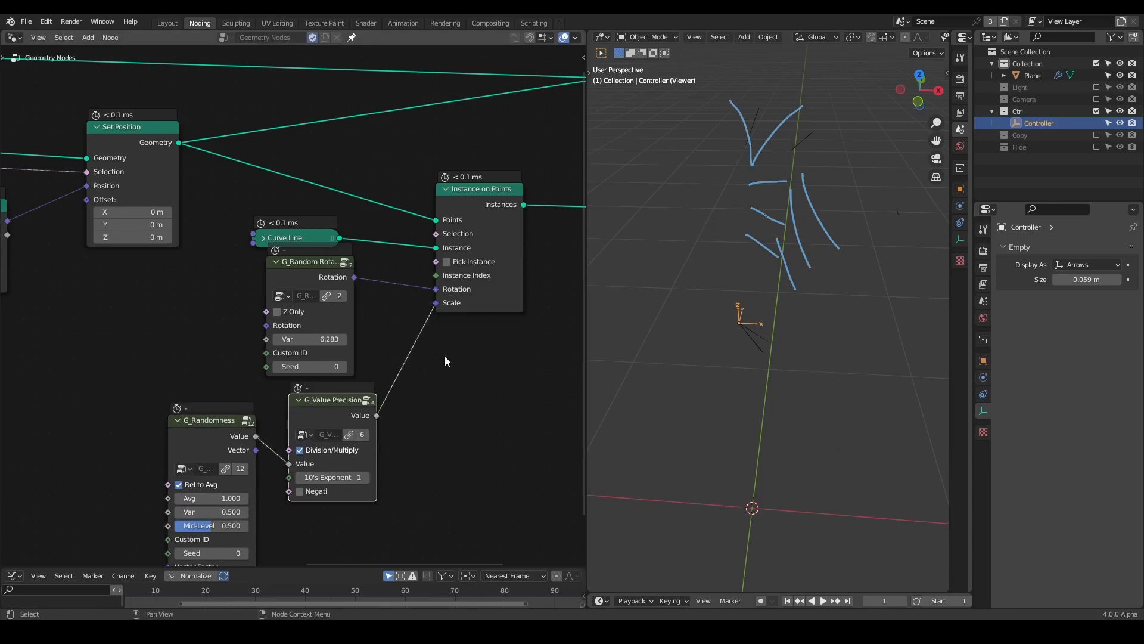
Shift Instance on Points and G_Value Precision aside to make room in the branch node chain.
{"action": "middle_click_drag", "start_coordinate": [445, 361], "coordinate": [435, 310]}
{"action": "key", "text": "g"}
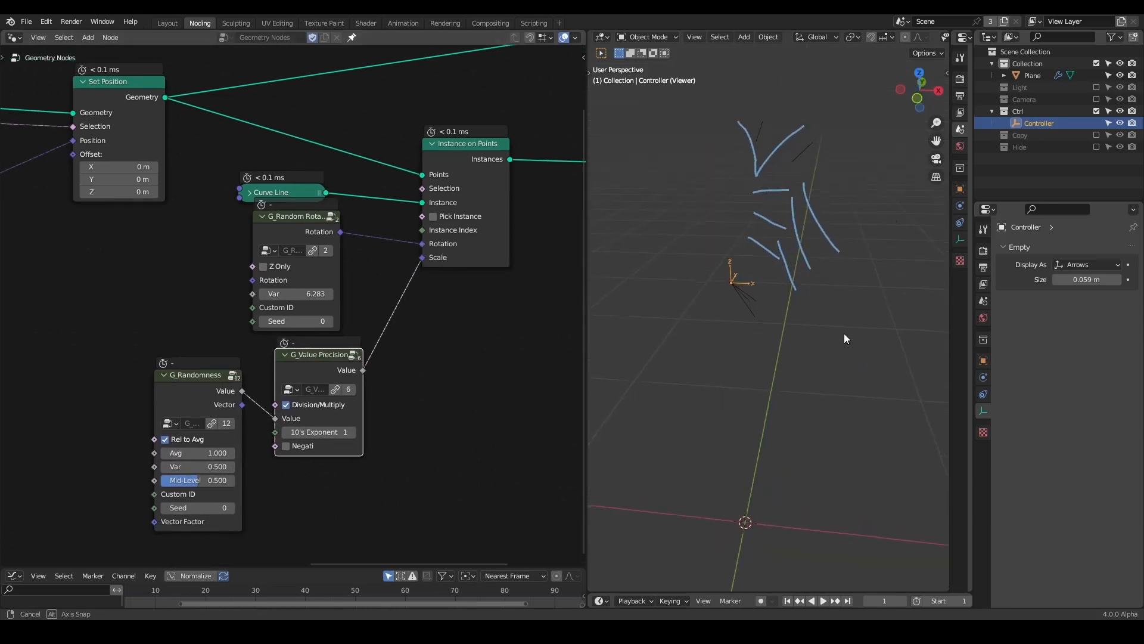
{"action": "middle_click_drag", "start_coordinate": [446, 266], "coordinate": [421, 266]}
{"action": "scroll", "coordinate": [421, 266], "scroll_direction": "down", "scroll_amount": 2}
{"action": "left_click_drag", "start_coordinate": [406, 177], "coordinate": [426, 177]}
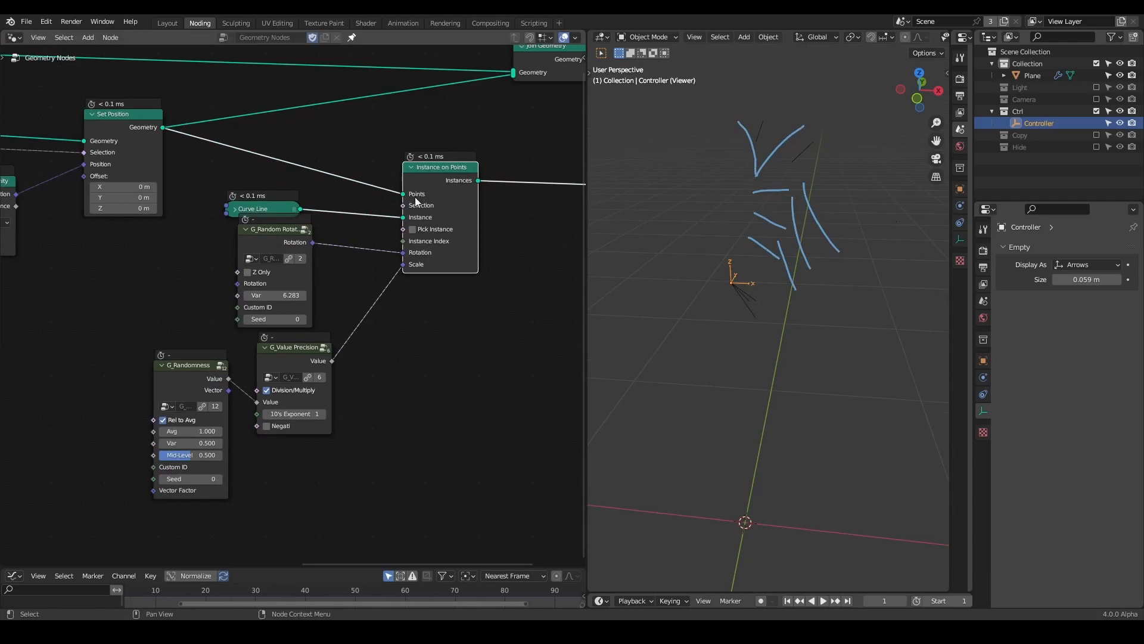
{"action": "left_click_drag", "start_coordinate": [275, 354], "coordinate": [303, 350]}
Insert a Resample Curve node between the last Set Position and Instance on Points' Points input.
{"action": "key", "text": "shift+a"}
{"action": "type", "text": "resample"}
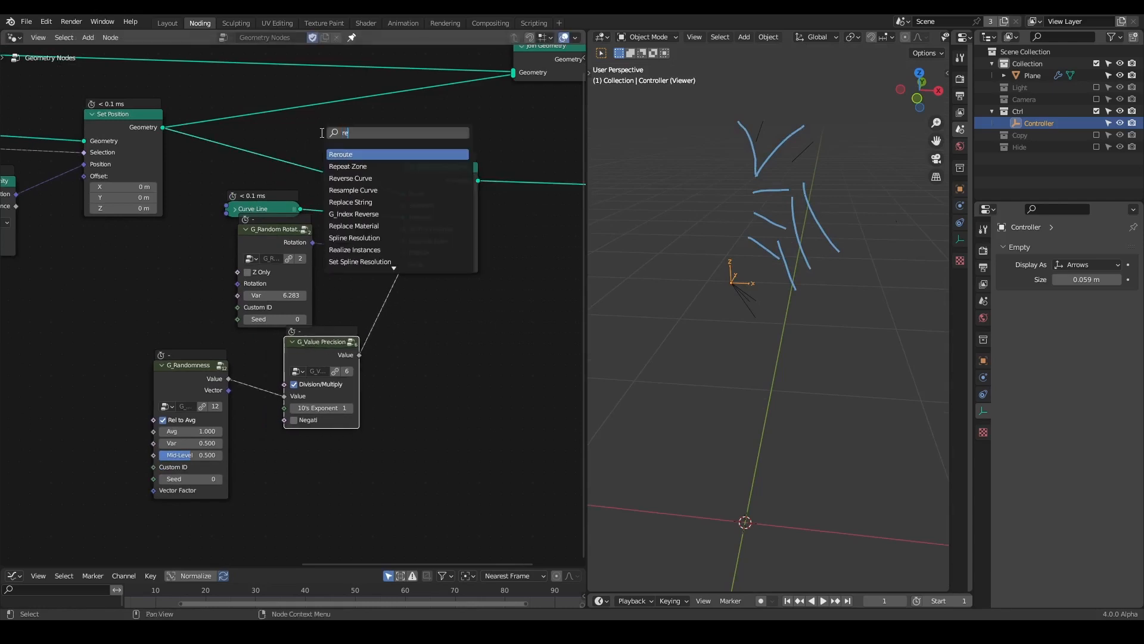
{"action": "key", "text": "Return"}
{"action": "left_click", "coordinate": [265, 132]}
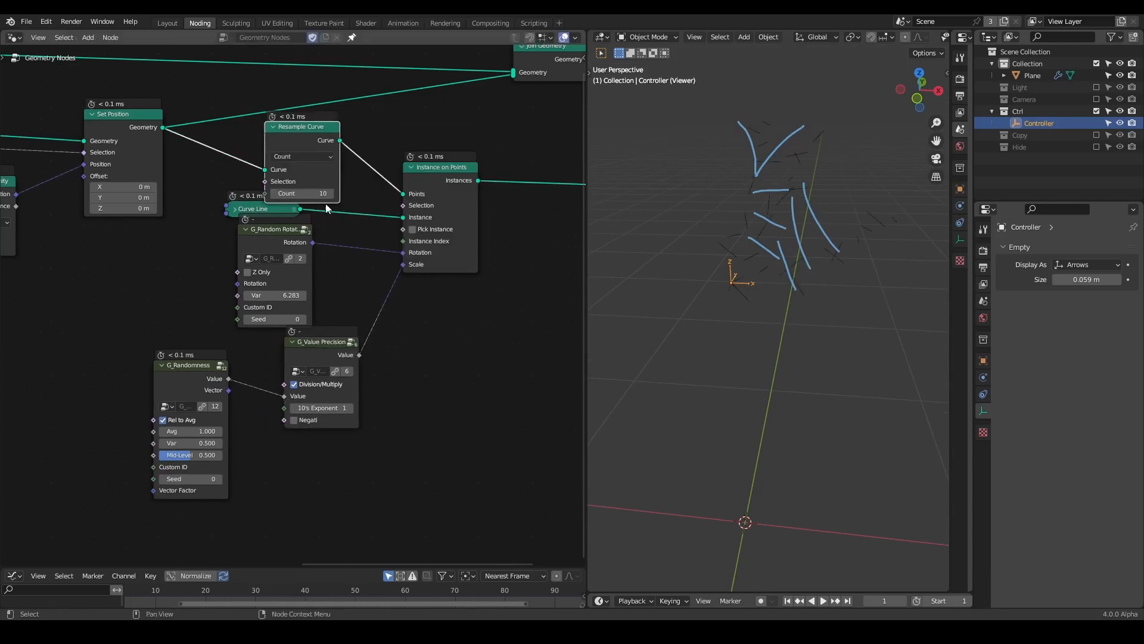
Erase the blue annotation strokes from the viewport.
{"action": "middle_click_drag", "start_coordinate": [822, 208], "coordinate": [816, 209]}
{"action": "right_click_drag", "start_coordinate": [778, 138], "coordinate": [717, 306]}
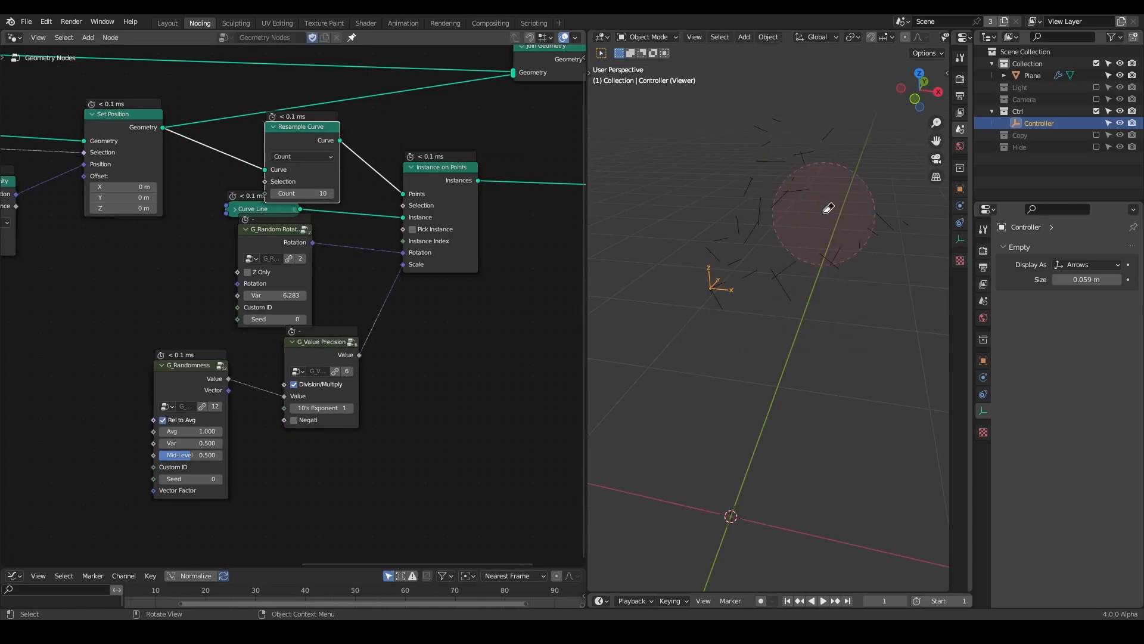
Move Join Geometry, Group Output and the Viewer node farther away from Instance on Points.
{"action": "middle_click_drag", "start_coordinate": [469, 173], "coordinate": [309, 193]}
{"action": "scroll", "coordinate": [308, 193], "scroll_direction": "down", "scroll_amount": 2}
{"action": "left_click_drag", "start_coordinate": [499, 62], "coordinate": [322, 151]}
{"action": "key", "text": "g"}
{"action": "left_click", "coordinate": [445, 117]}
{"action": "left_click_drag", "start_coordinate": [431, 201], "coordinate": [527, 200]}
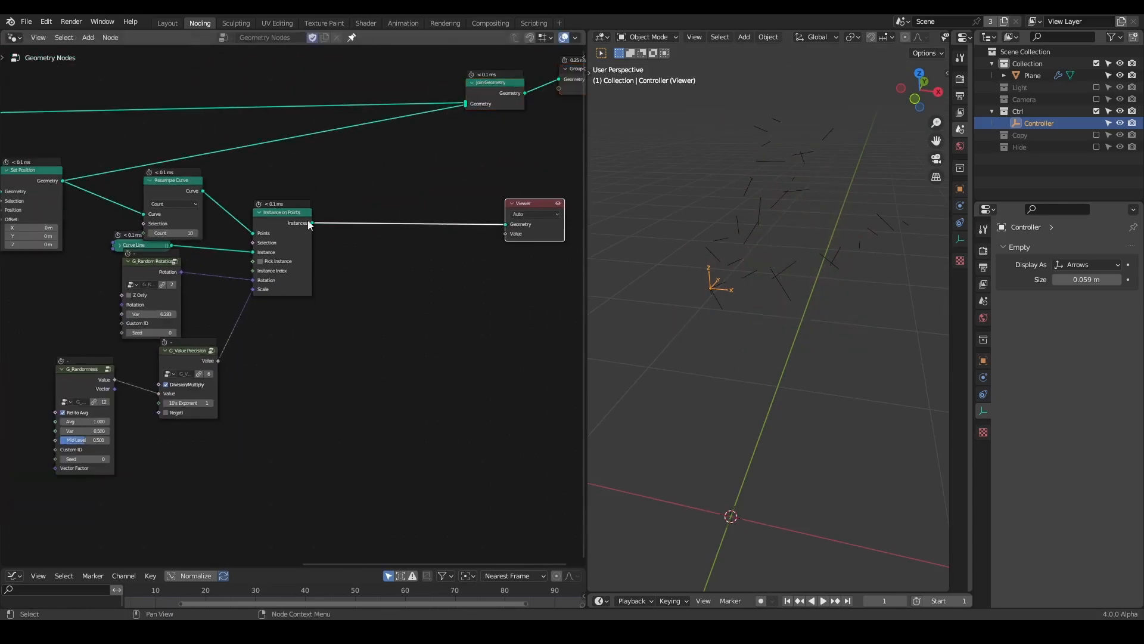
Collapse the branch G_Random Rotation node, place it lower, and reposition Instance on Points beside Resample Curve.
{"action": "left_click_drag", "start_coordinate": [282, 224], "coordinate": [323, 227]}
{"action": "left_click", "coordinate": [127, 261]}
{"action": "left_click_drag", "start_coordinate": [149, 261], "coordinate": [150, 306]}
{"action": "scroll", "coordinate": [345, 213], "scroll_direction": "up", "scroll_amount": 2}
{"action": "left_click_drag", "start_coordinate": [330, 204], "coordinate": [295, 202]}
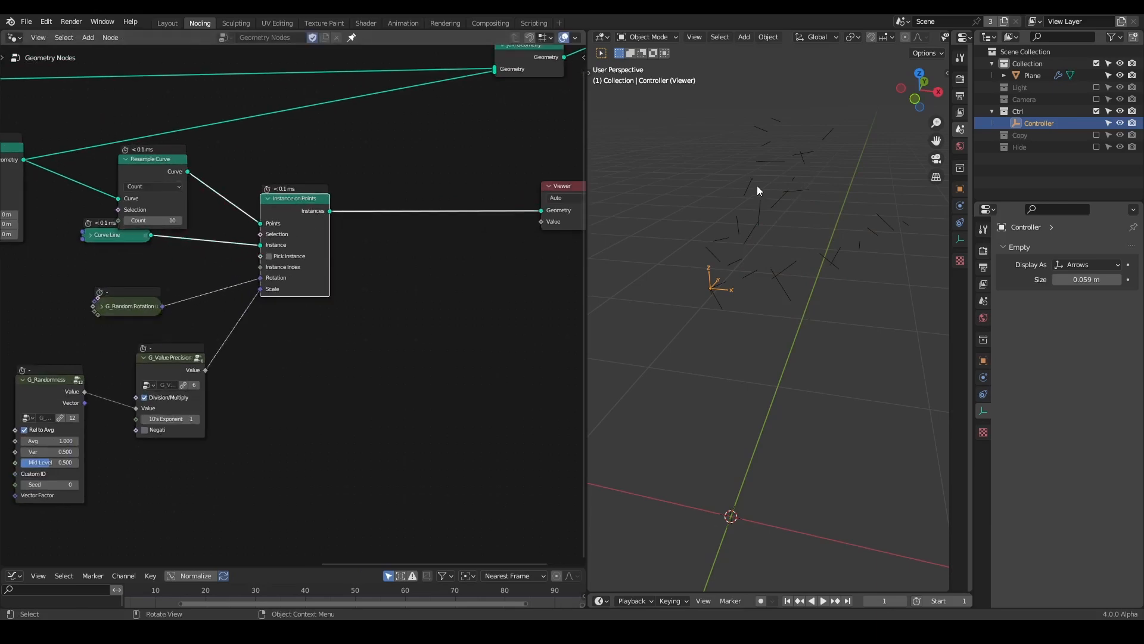
{"action": "middle_click_drag", "start_coordinate": [754, 194], "coordinate": [767, 162]}
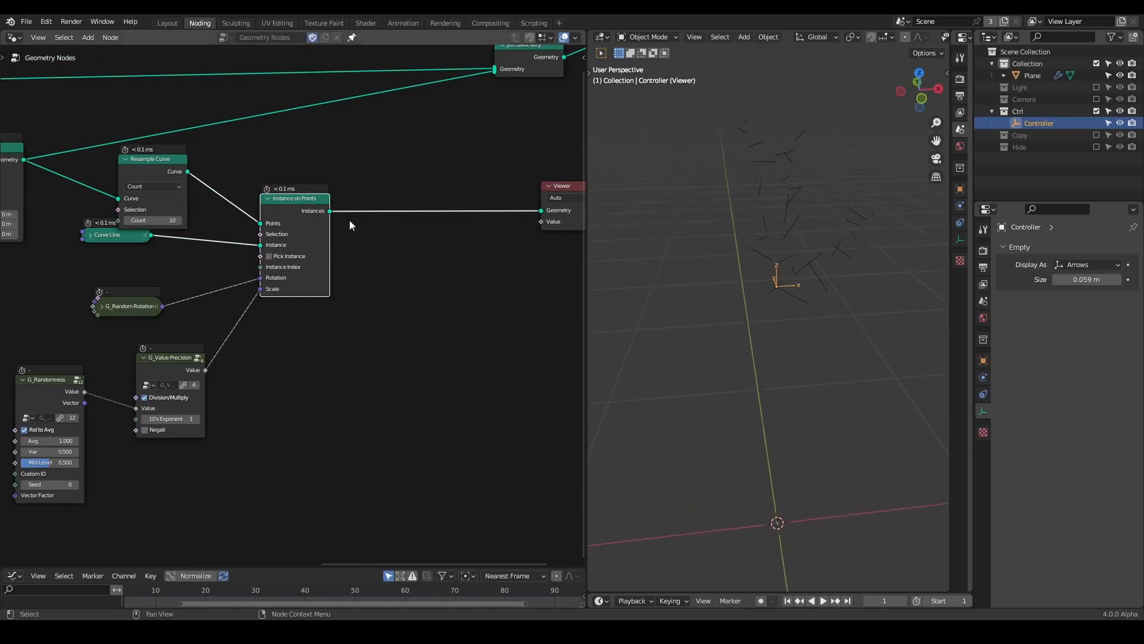
Add a Geometry Proximity node above Instance on Points with the last Set Position's Geometry connected to its Target.
{"action": "middle_click_drag", "start_coordinate": [378, 216], "coordinate": [376, 212]}
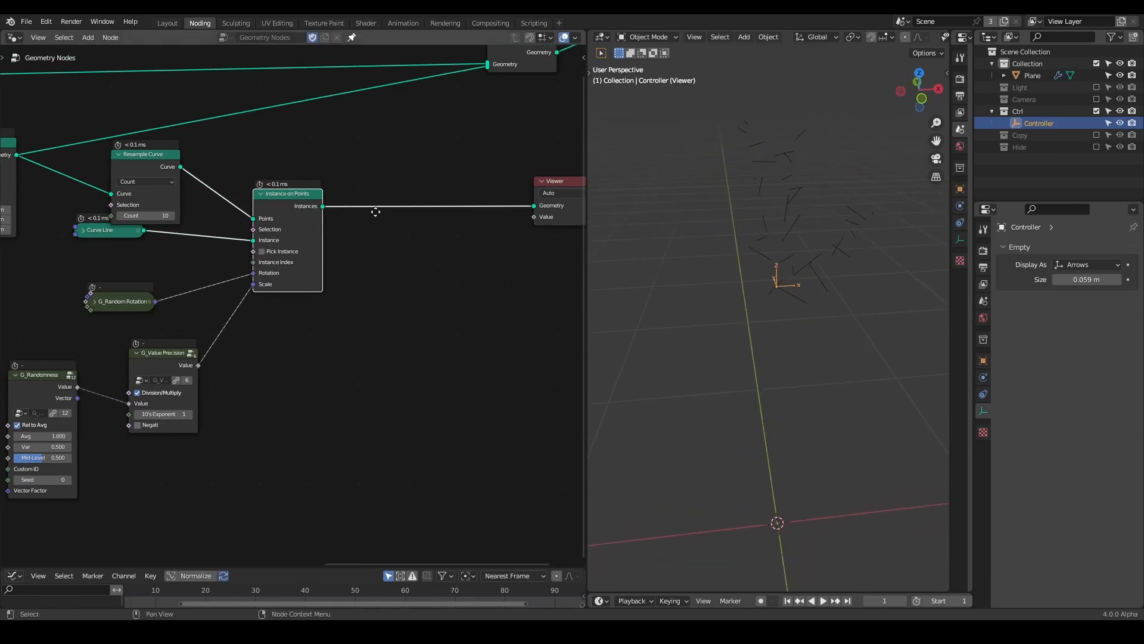
{"action": "middle_click_drag", "start_coordinate": [375, 211], "coordinate": [458, 209]}
{"action": "scroll", "coordinate": [357, 170], "scroll_direction": "down", "scroll_amount": 1}
{"action": "left_click_drag", "start_coordinate": [122, 145], "coordinate": [453, 166]}
{"action": "type", "text": "geome"}
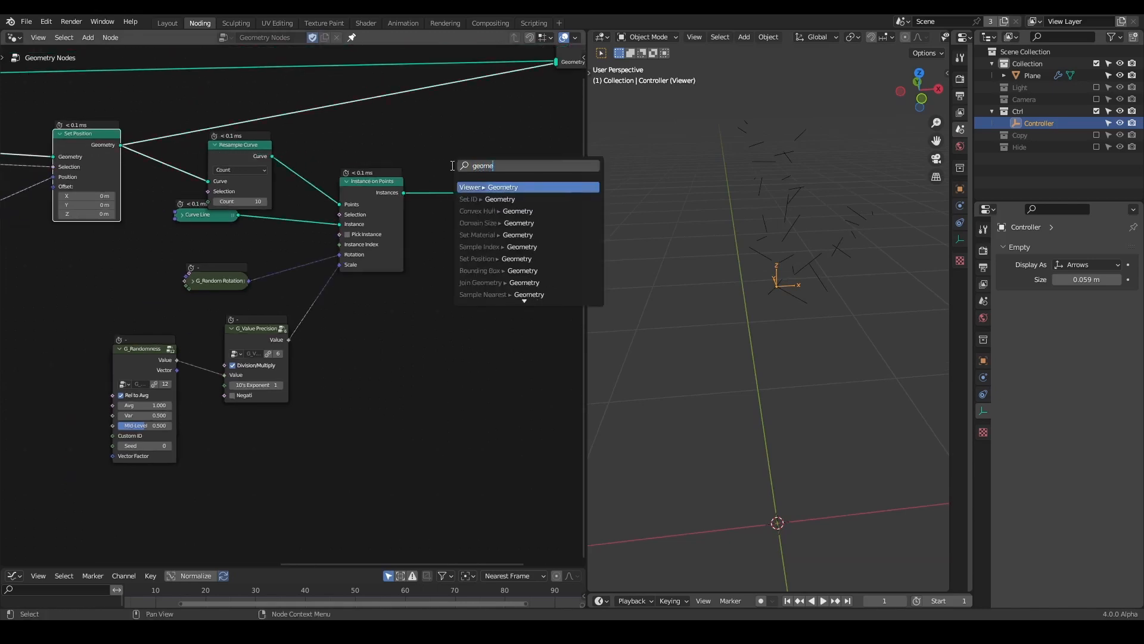
{"action": "type", "text": "try prox"}
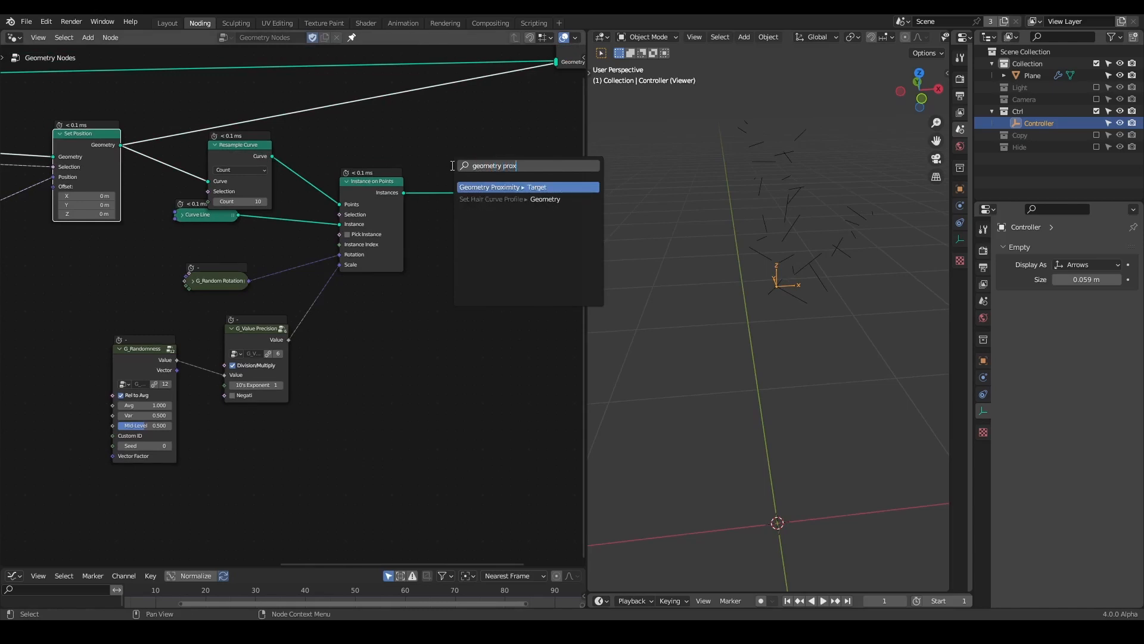
{"action": "key", "text": "Return"}
{"action": "left_click", "coordinate": [444, 103]}
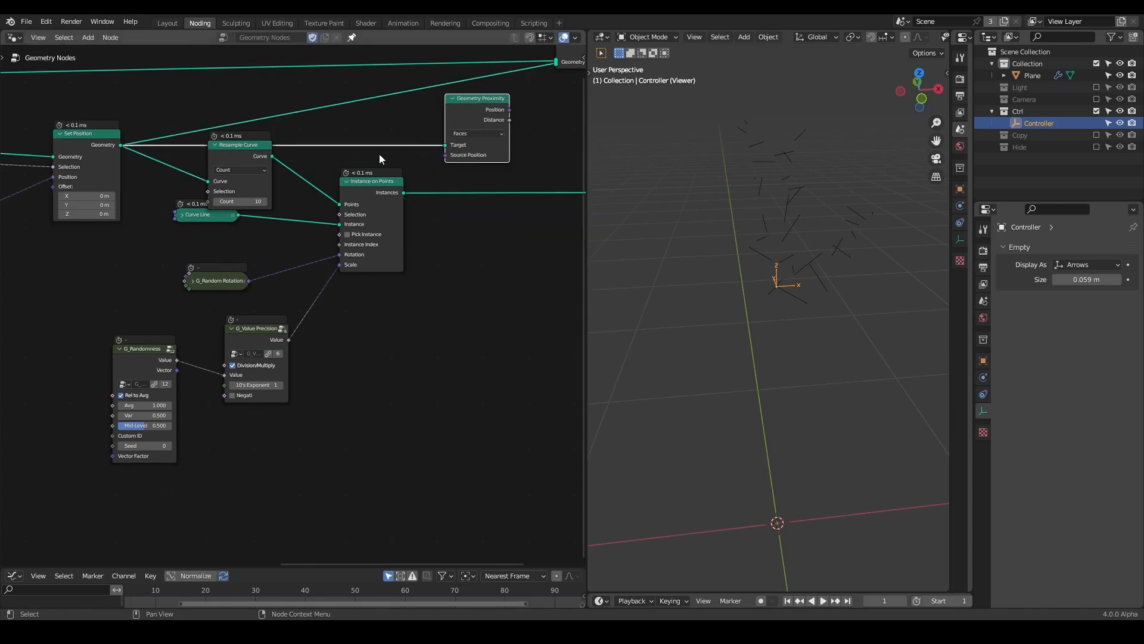
Insert a Join Geometry node before Geometry Proximity's Target and also feed the Group Input geometry into it through a reroute.
{"action": "key", "text": "shift+a"}
{"action": "type", "text": "join"}
{"action": "key", "text": "Down"}
{"action": "key", "text": "Return"}
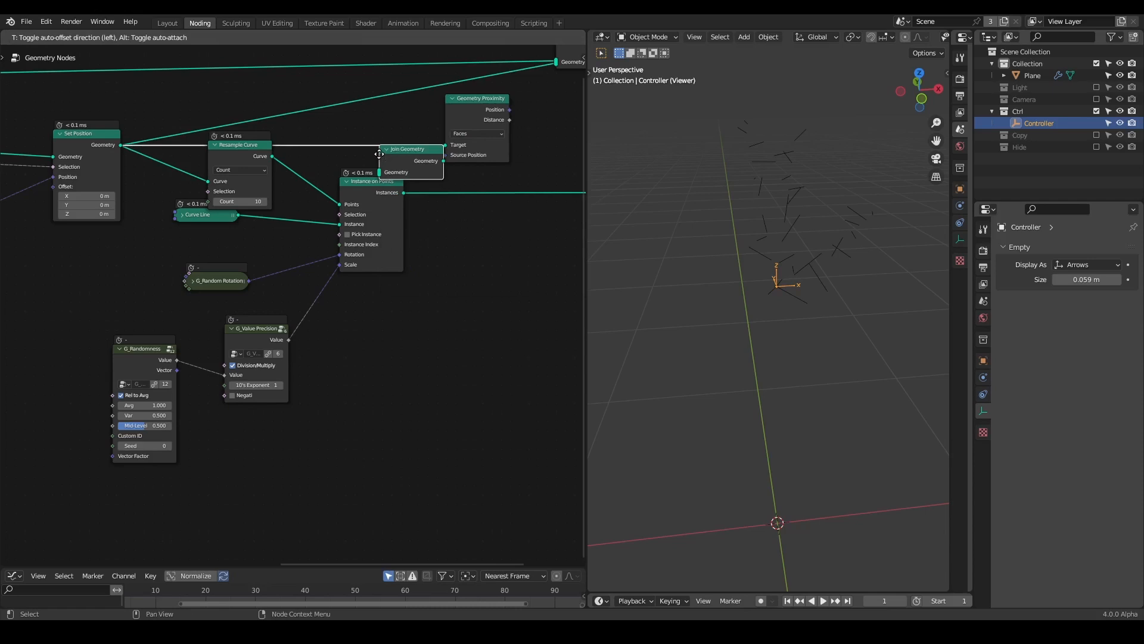
{"action": "left_click", "coordinate": [347, 126]}
{"action": "middle_click_drag", "start_coordinate": [214, 148], "coordinate": [376, 169]}
{"action": "scroll", "coordinate": [358, 163], "scroll_direction": "down", "scroll_amount": 3}
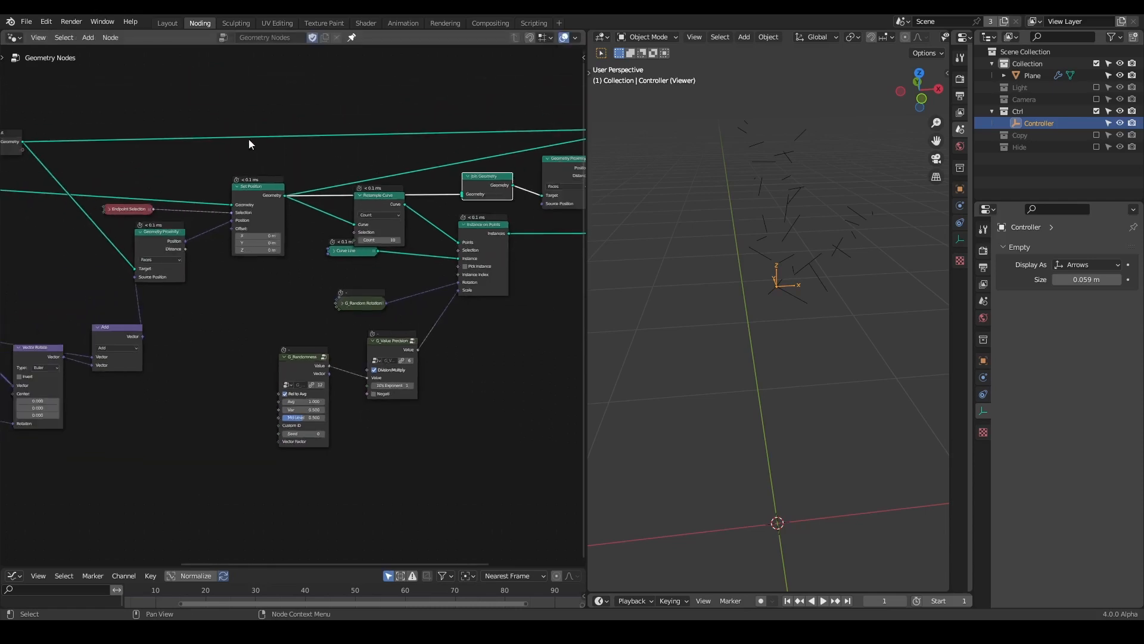
{"action": "right_click_drag", "start_coordinate": [244, 152], "coordinate": [245, 152], "text": "shift"}
{"action": "left_click_drag", "start_coordinate": [244, 137], "coordinate": [463, 194]}
Set the branch Geometry Proximity node's target type to Points.
{"action": "middle_click_drag", "start_coordinate": [472, 249], "coordinate": [286, 281]}
{"action": "scroll", "coordinate": [286, 281], "scroll_direction": "up", "scroll_amount": 3}
{"action": "left_click", "coordinate": [434, 181]}
{"action": "left_click", "coordinate": [445, 196]}
{"action": "scroll", "coordinate": [443, 263], "scroll_direction": "down", "scroll_amount": 2}
{"action": "middle_click_drag", "start_coordinate": [443, 267], "coordinate": [423, 248]}
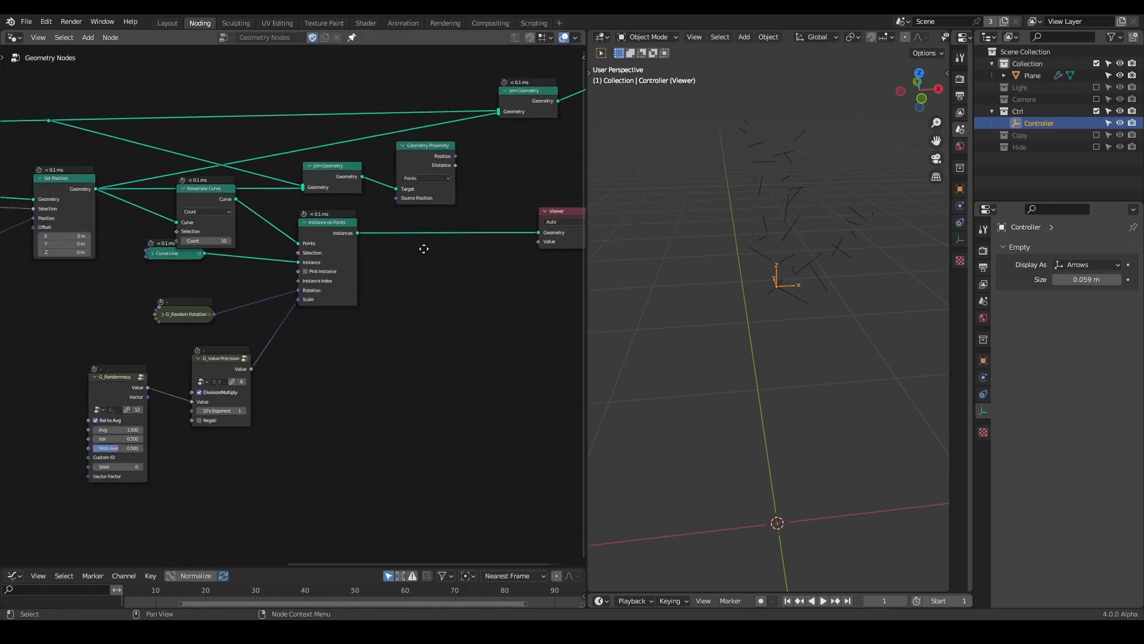
Move the branch-generating nodes, from Resample Curve to G_Randomness, lower to free space beneath Join Geometry and Geometry Proximity.
{"action": "left_click_drag", "start_coordinate": [371, 224], "coordinate": [110, 468]}
{"action": "left_click_drag", "start_coordinate": [192, 256], "coordinate": [181, 350]}
{"action": "left_click", "coordinate": [273, 248]}
{"action": "left_click_drag", "start_coordinate": [198, 283], "coordinate": [218, 261]}
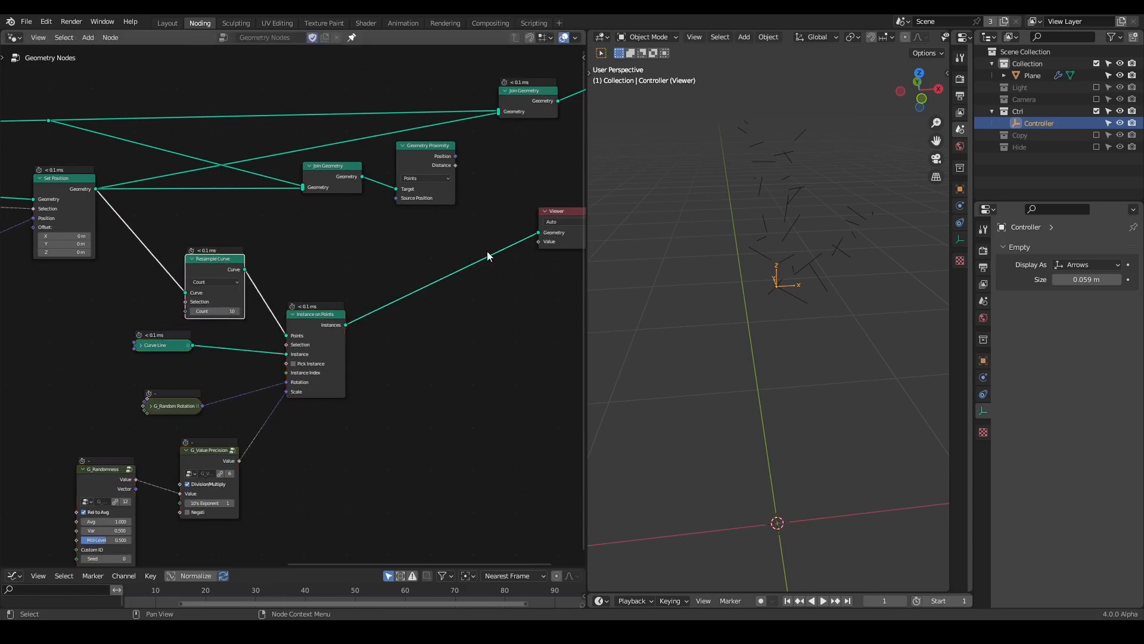
Insert a Subdivide Mesh node with Level 4 between Group Input and the proximity Join Geometry, and lower Join Geometry and Geometry Proximity.
{"action": "scroll", "coordinate": [400, 246], "scroll_direction": "up", "scroll_amount": 3}
{"action": "middle_click_drag", "start_coordinate": [253, 241], "coordinate": [346, 261]}
{"action": "middle_click_drag", "start_coordinate": [126, 127], "coordinate": [281, 120]}
{"action": "key", "text": "shift+a"}
{"action": "type", "text": "subd"}
{"action": "key", "text": "Return"}
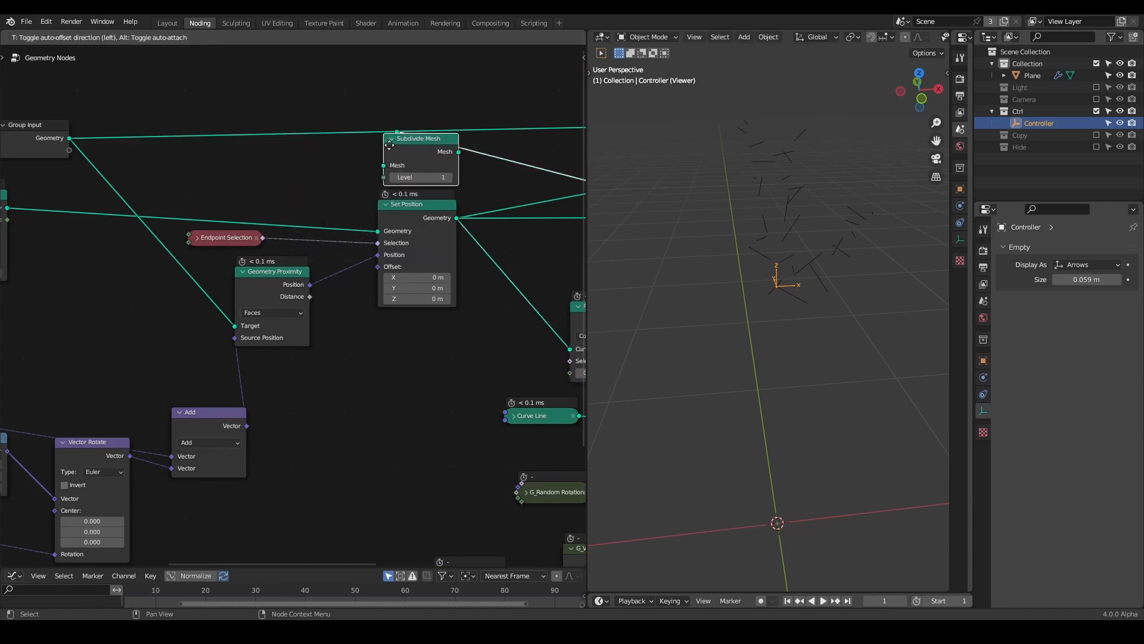
{"action": "left_click", "coordinate": [441, 173]}
{"action": "middle_click_drag", "start_coordinate": [441, 173], "coordinate": [244, 143]}
{"action": "middle_click_drag", "start_coordinate": [399, 248], "coordinate": [154, 187]}
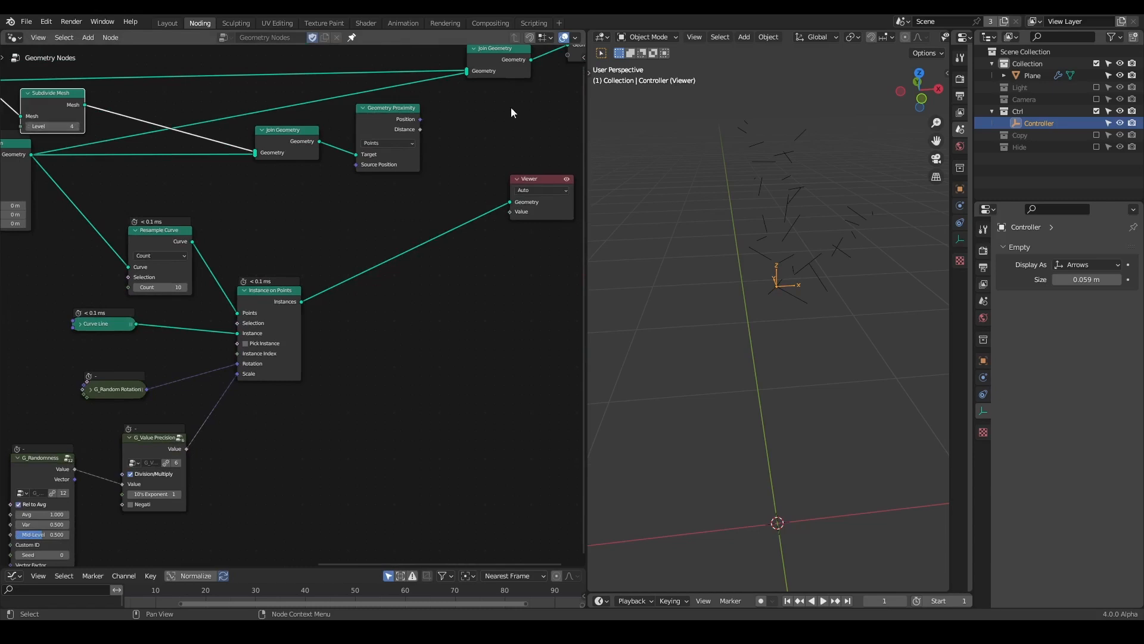
{"action": "left_click_drag", "start_coordinate": [393, 122], "coordinate": [387, 164]}
{"action": "left_click_drag", "start_coordinate": [283, 146], "coordinate": [256, 188]}
{"action": "scroll", "coordinate": [363, 235], "scroll_direction": "up", "scroll_amount": 2}
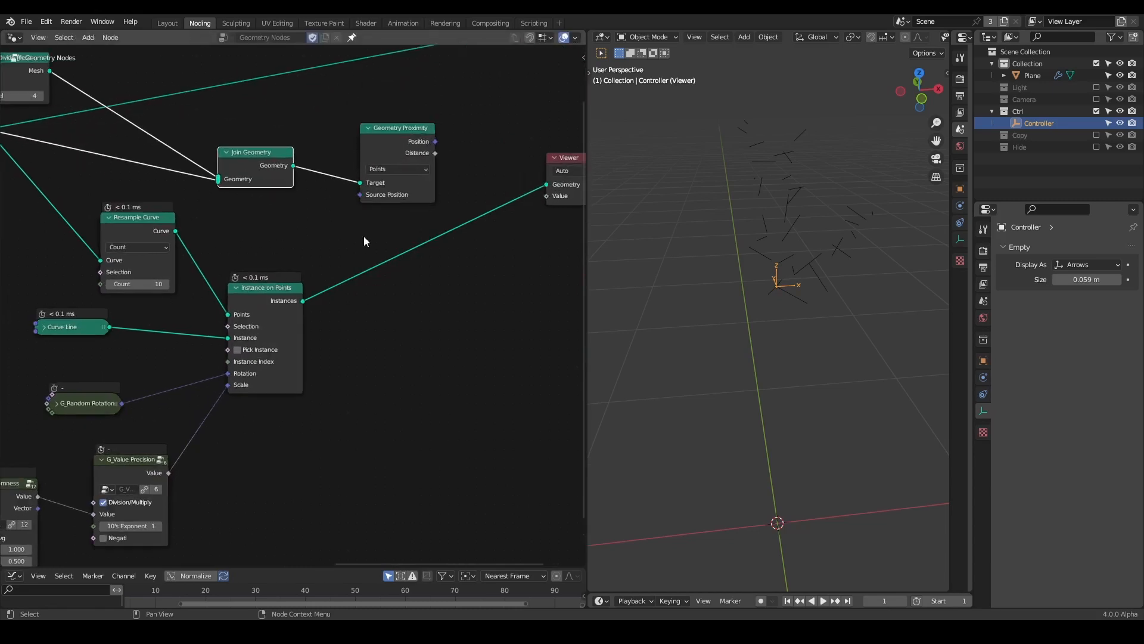
Add a Realize Instances node after Instance on Points.
{"action": "key", "text": "shift+a"}
{"action": "type", "text": "realize"}
{"action": "key", "text": "Return"}
{"action": "left_click", "coordinate": [354, 260]}
{"action": "middle_click_drag", "start_coordinate": [341, 270], "coordinate": [216, 267]}
Move the Viewer farther away and insert a Set Position node after Realize Instances.
{"action": "left_click_drag", "start_coordinate": [447, 156], "coordinate": [611, 151]}
{"action": "key", "text": "shift+a"}
{"action": "type", "text": "set posi"}
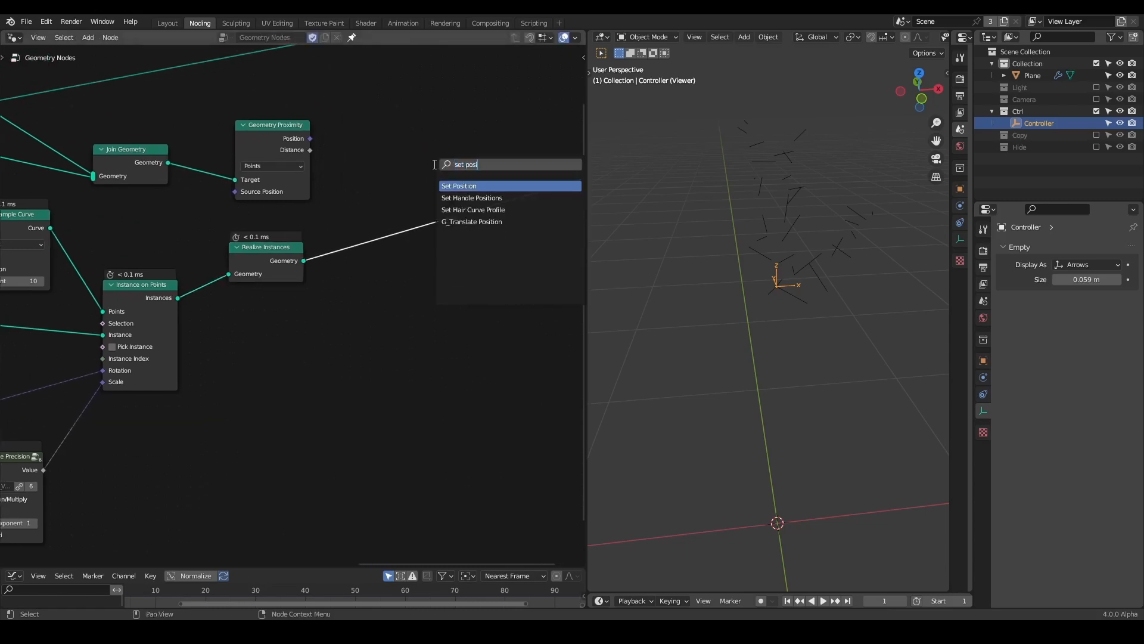
{"action": "key", "text": "Return"}
{"action": "left_click", "coordinate": [433, 164]}
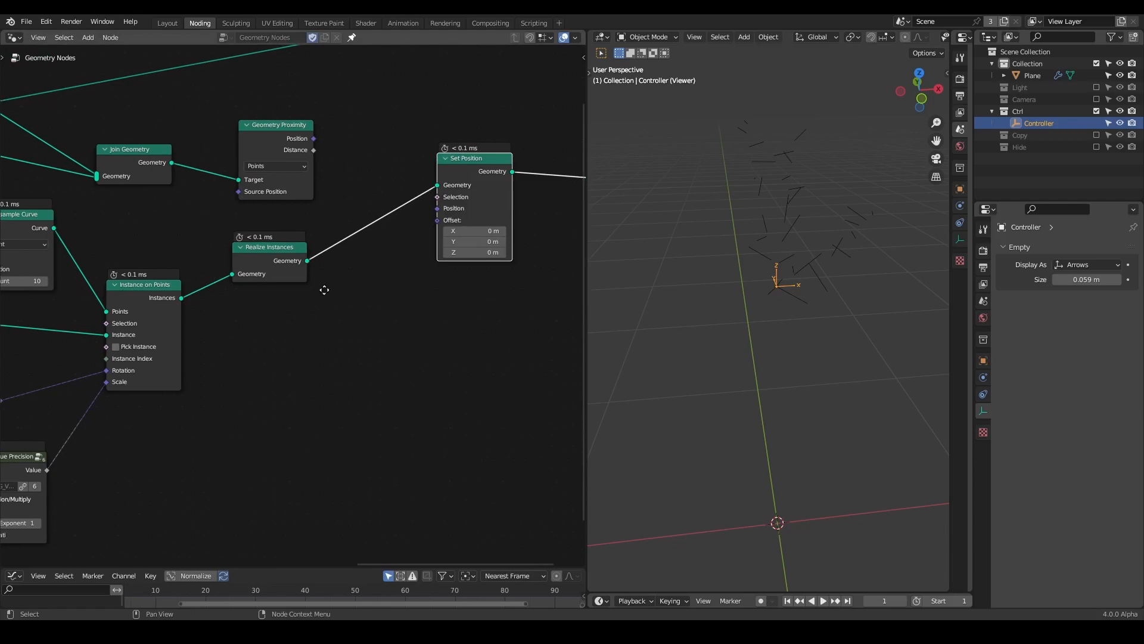
Add an Endpoint Selection node with Start Size 0 and connect it to the new Set Position's Selection.
{"action": "middle_click_drag", "start_coordinate": [322, 289], "coordinate": [362, 283]}
{"action": "key", "text": "shift+a"}
{"action": "type", "text": "endpo"}
{"action": "key", "text": "Return"}
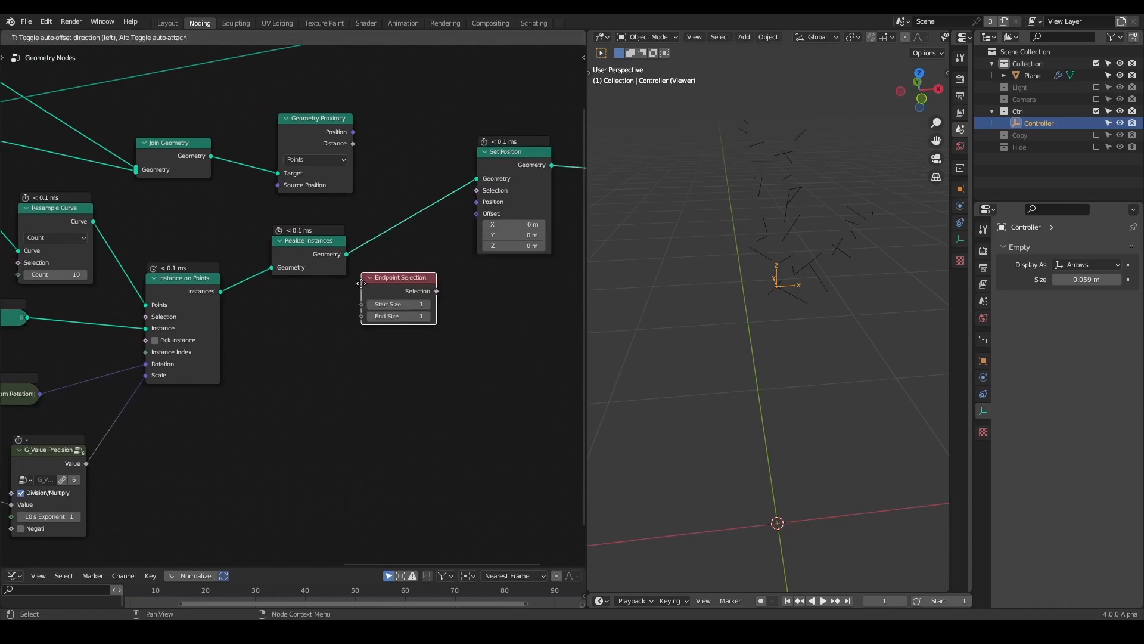
{"action": "left_click", "coordinate": [288, 318]}
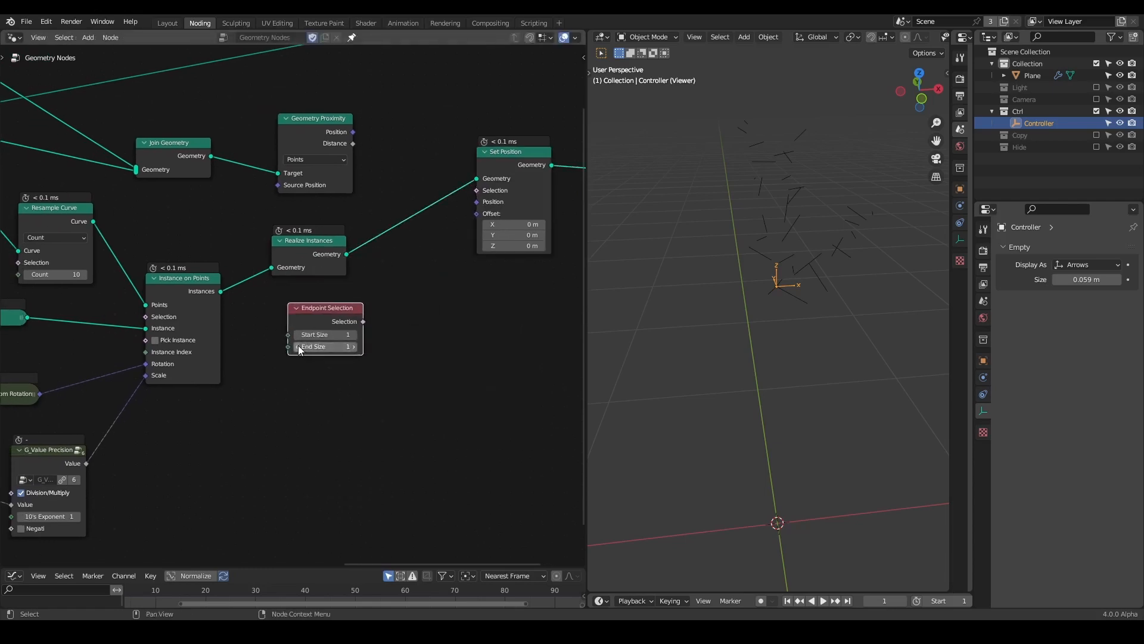
{"action": "left_click", "coordinate": [296, 334]}
{"action": "left_click_drag", "start_coordinate": [363, 321], "coordinate": [433, 277]}
{"action": "left_click_drag", "start_coordinate": [479, 192], "coordinate": [480, 192]}
Connect Geometry Proximity's Position output to the new Set Position's Position input and inspect the branches in the viewport.
{"action": "left_click_drag", "start_coordinate": [353, 132], "coordinate": [476, 201]}
{"action": "scroll", "coordinate": [461, 303], "scroll_direction": "down", "scroll_amount": 1}
{"action": "middle_click_drag", "start_coordinate": [472, 301], "coordinate": [423, 315]}
{"action": "middle_click_drag", "start_coordinate": [791, 281], "coordinate": [716, 266]}
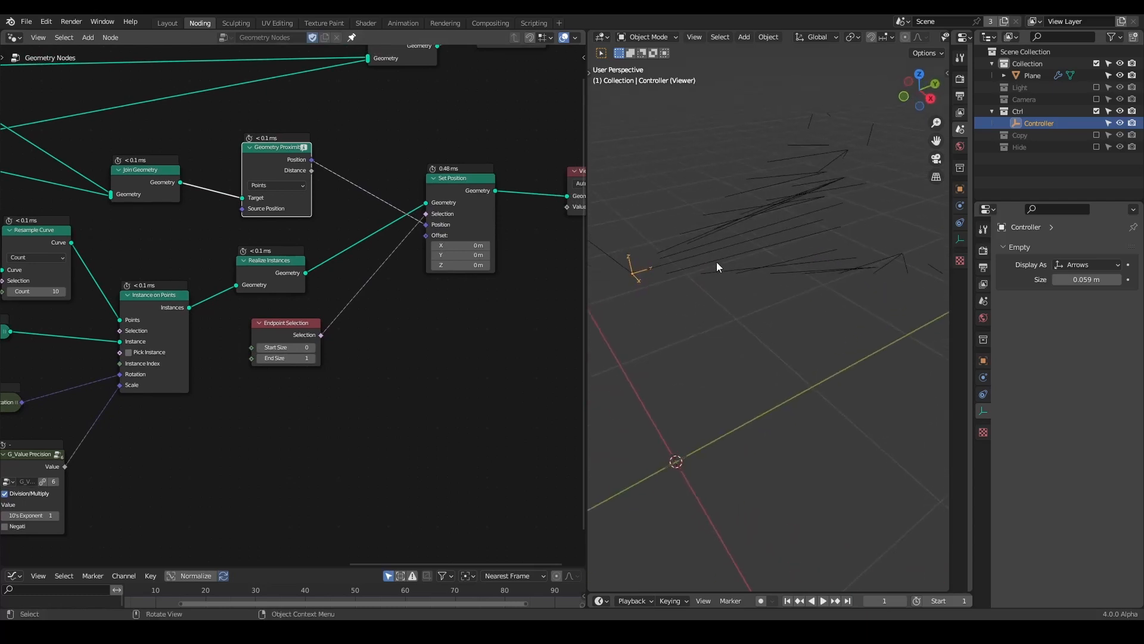
{"action": "middle_click_drag", "start_coordinate": [772, 189], "coordinate": [817, 264]}
Connect the branch Set Position to the final Join Geometry, move Group Output farther away, and delete the Viewer node.
{"action": "middle_click_drag", "start_coordinate": [488, 189], "coordinate": [406, 281]}
{"action": "scroll", "coordinate": [398, 280], "scroll_direction": "down", "scroll_amount": 1}
{"action": "left_click_drag", "start_coordinate": [397, 284], "coordinate": [356, 178]}
{"action": "left_click_drag", "start_coordinate": [427, 165], "coordinate": [532, 166]}
{"action": "left_click", "coordinate": [517, 267]}
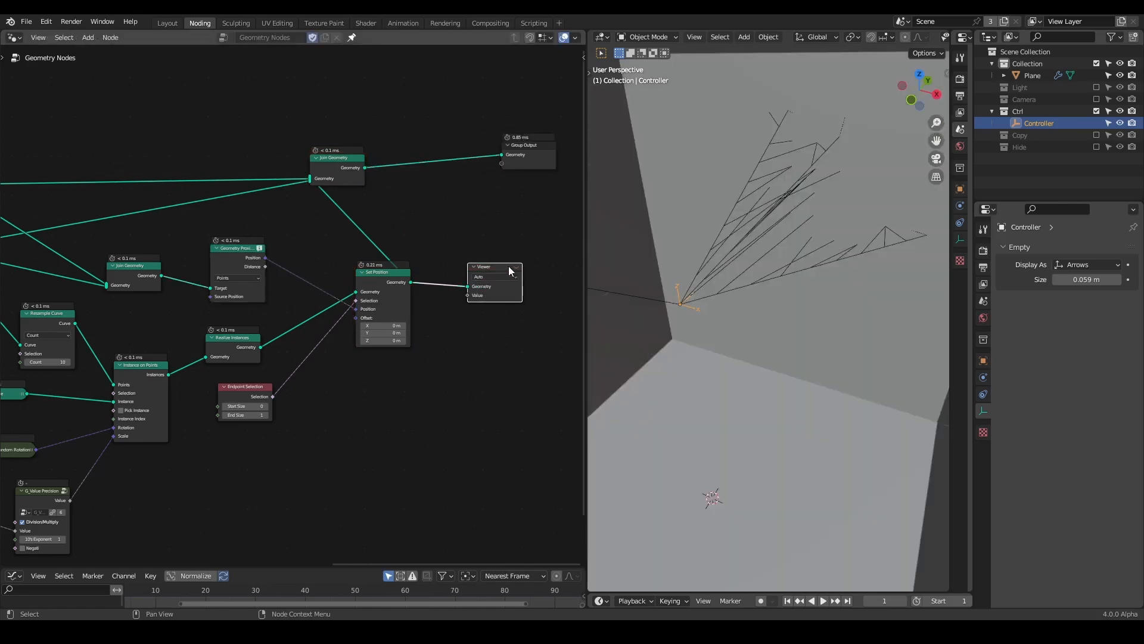
{"action": "left_click", "coordinate": [494, 266]}
{"action": "key", "text": "x"}
Reposition the final Join Geometry, the branch Set Position and the proximity Join Geometry to tidy the layout.
{"action": "left_click_drag", "start_coordinate": [319, 154], "coordinate": [423, 179]}
{"action": "middle_click_drag", "start_coordinate": [288, 364], "coordinate": [408, 317]}
{"action": "left_click_drag", "start_coordinate": [521, 224], "coordinate": [479, 224]}
{"action": "scroll", "coordinate": [417, 302], "scroll_direction": "up", "scroll_amount": 1}
{"action": "left_click_drag", "start_coordinate": [242, 202], "coordinate": [267, 182]}
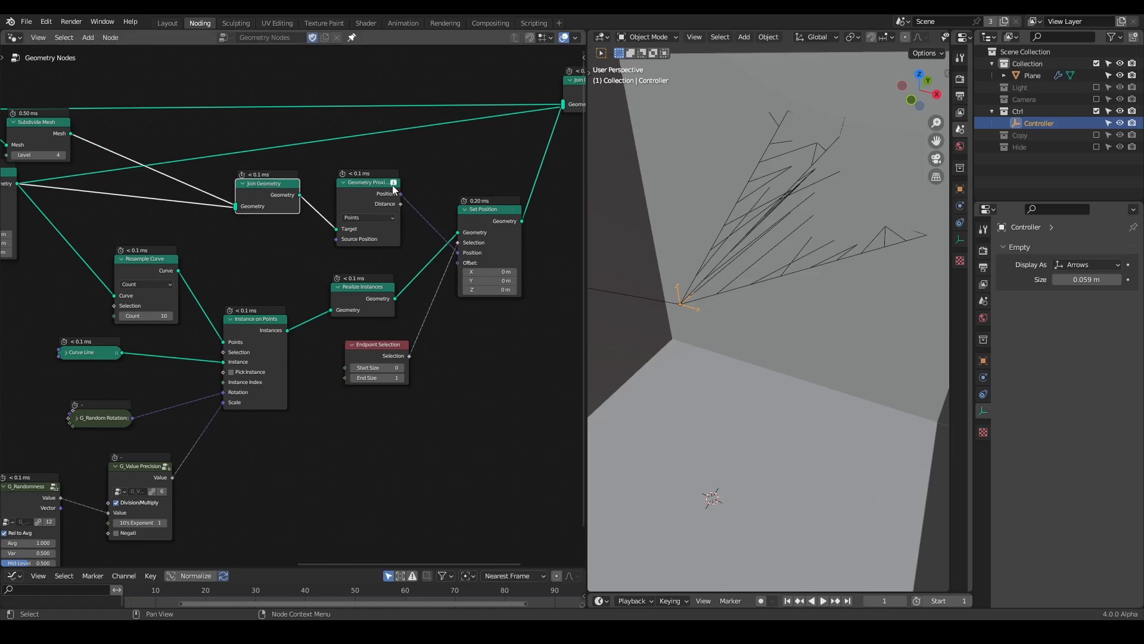
Collapse the main Set Position node and insert a collapsed Curve to Mesh node between it and the proximity Join Geometry.
{"action": "mouse_move", "coordinate": [393, 190]}
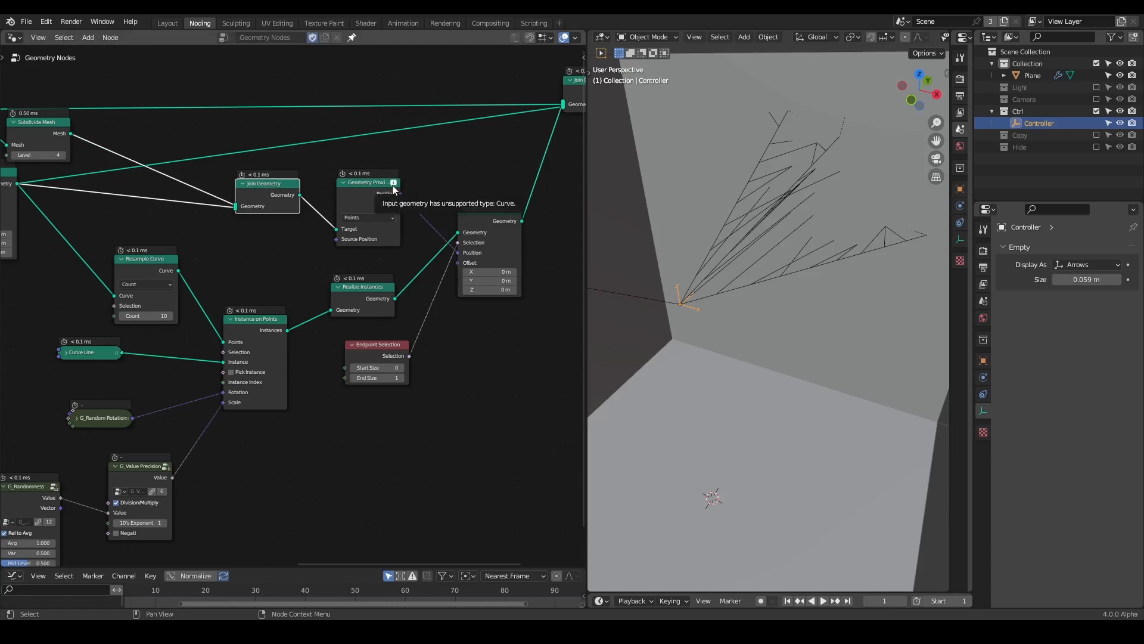
{"action": "middle_click_drag", "start_coordinate": [254, 215], "coordinate": [389, 225]}
{"action": "left_click", "coordinate": [93, 180]}
{"action": "left_click_drag", "start_coordinate": [93, 180], "coordinate": [79, 237]}
{"action": "key", "text": "shift+a"}
{"action": "type", "text": "curve to mesh"}
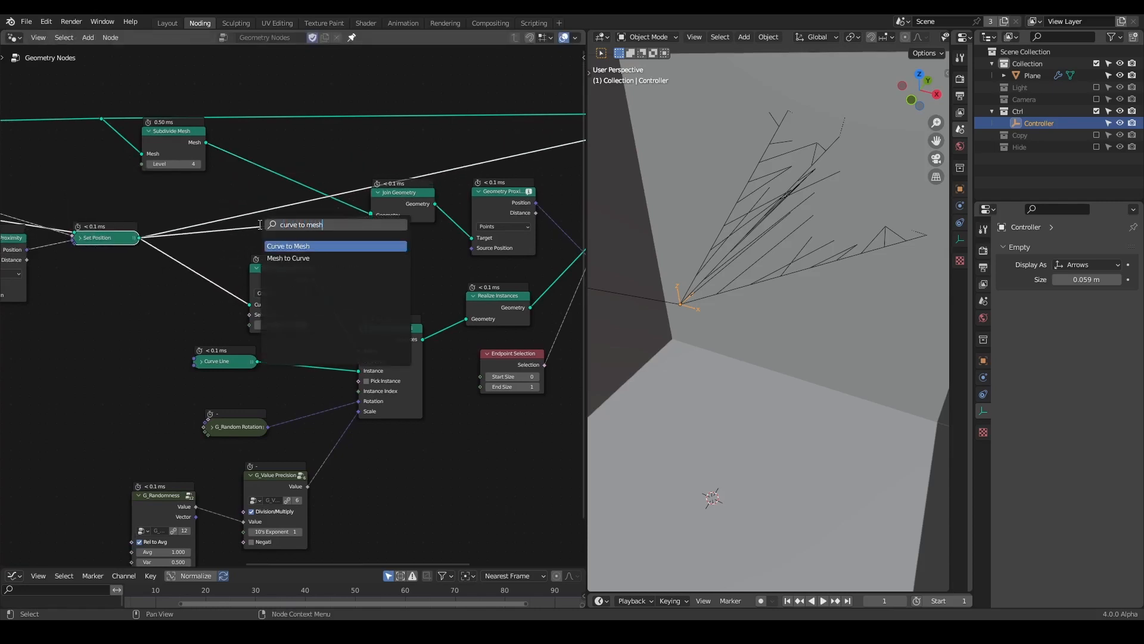
{"action": "key", "text": "Return"}
{"action": "left_click", "coordinate": [260, 229]}
{"action": "left_click", "coordinate": [266, 218]}
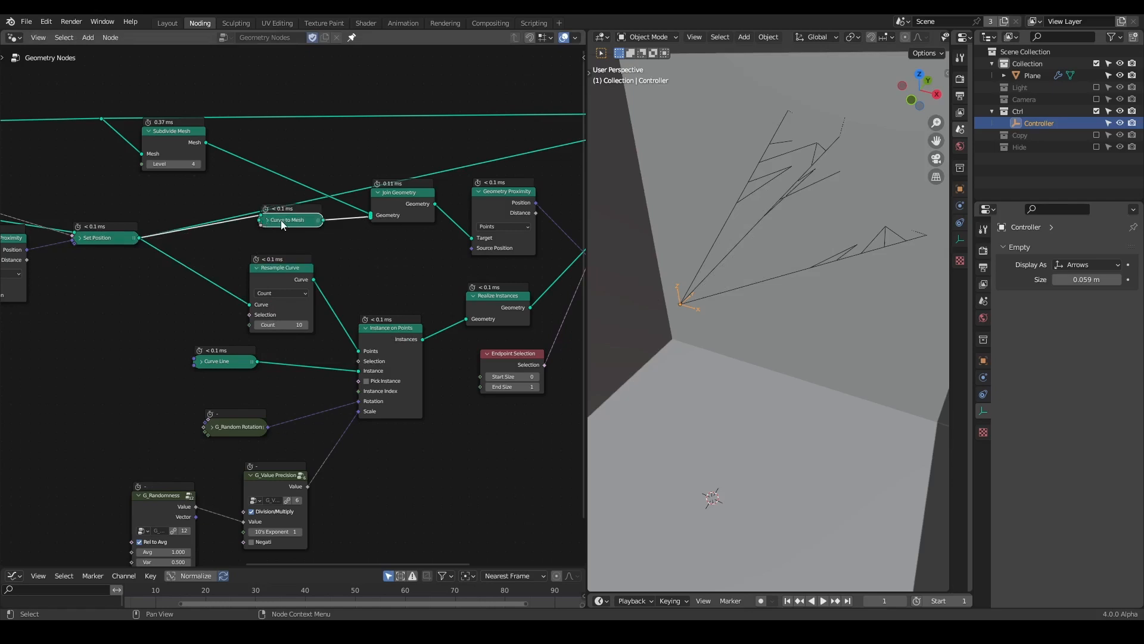
{"action": "middle_click_drag", "start_coordinate": [799, 180], "coordinate": [804, 270]}
{"action": "mouse_move", "coordinate": [830, 224]}
{"action": "middle_mouse_down"}
{"action": "mouse_move", "coordinate": [818, 249]}
{"action": "mouse_move", "coordinate": [818, 235]}
{"action": "middle_mouse_up"}
Expand the branch G_Random Rotation node and set its Seed to 18.
{"action": "middle_click_drag", "start_coordinate": [374, 357], "coordinate": [407, 241]}
{"action": "scroll", "coordinate": [387, 247], "scroll_direction": "up", "scroll_amount": 2}
{"action": "mouse_move", "coordinate": [734, 205]}
{"action": "middle_mouse_down"}
{"action": "mouse_move", "coordinate": [713, 195]}
{"action": "mouse_move", "coordinate": [719, 220]}
{"action": "mouse_move", "coordinate": [741, 224]}
{"action": "mouse_move", "coordinate": [712, 210]}
{"action": "middle_mouse_up"}
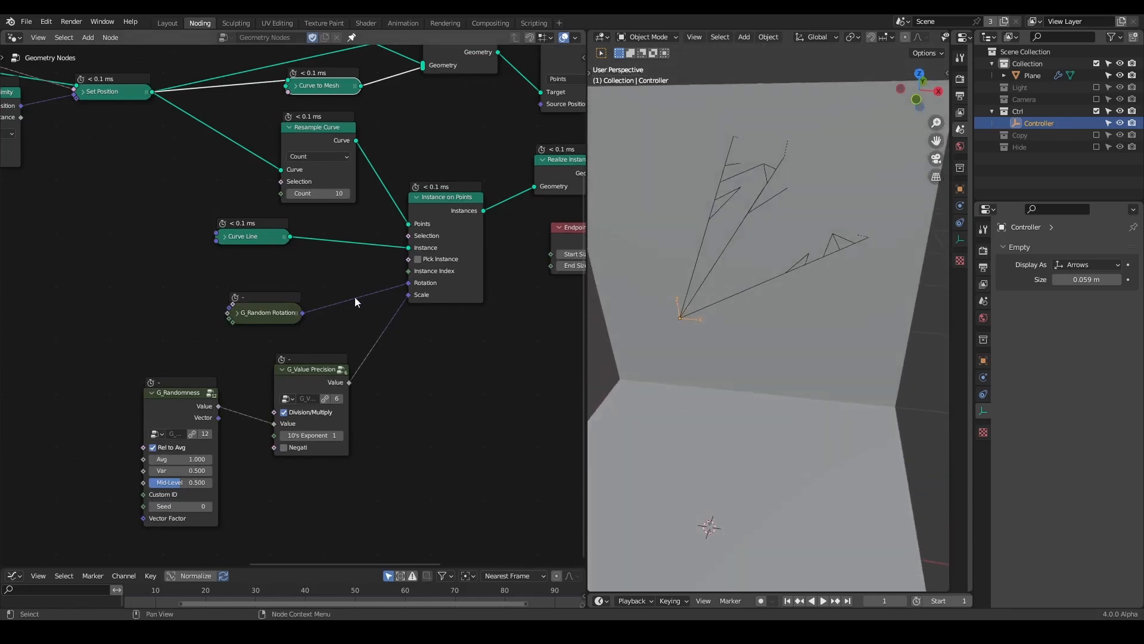
{"action": "scroll", "coordinate": [310, 298], "scroll_direction": "up", "scroll_amount": 1}
{"action": "left_click_drag", "start_coordinate": [285, 404], "coordinate": [230, 323]}
{"action": "left_click", "coordinate": [228, 314]}
{"action": "left_click_drag", "start_coordinate": [216, 364], "coordinate": [236, 364]}
Set the Resample Curve's Count to 132 and shift G_Value Precision slightly.
{"action": "left_click_drag", "start_coordinate": [315, 174], "coordinate": [403, 174]}
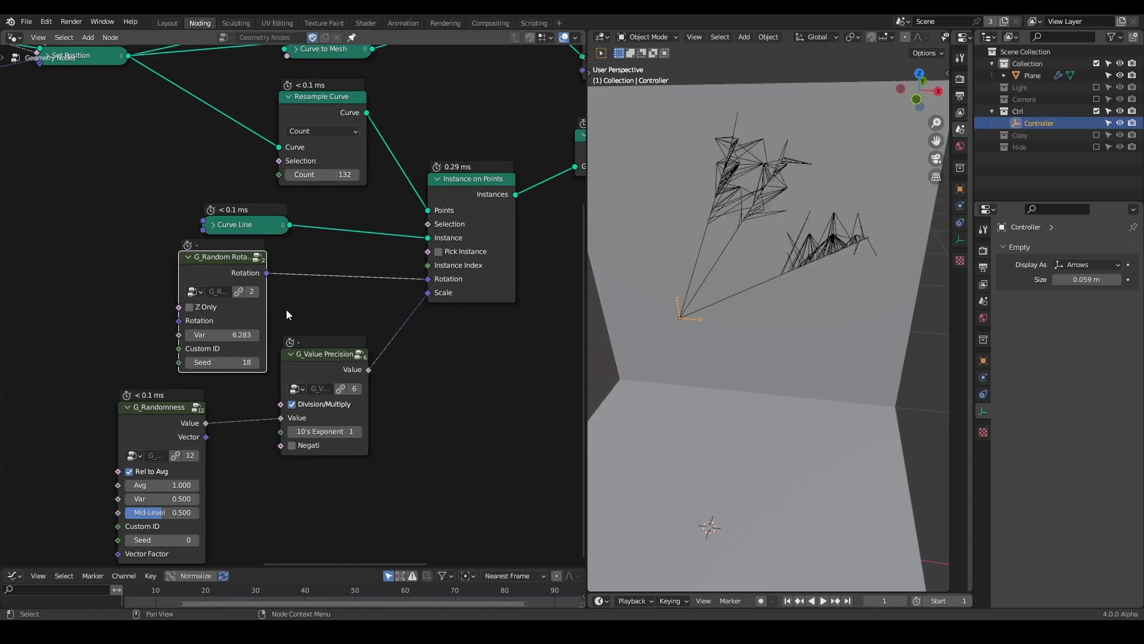
{"action": "mouse_move", "coordinate": [226, 359]}
{"action": "left_mouse_down"}
{"action": "mouse_move", "coordinate": [237, 359]}
{"action": "mouse_move", "coordinate": [226, 359]}
{"action": "left_mouse_up"}
{"action": "left_click_drag", "start_coordinate": [304, 371], "coordinate": [309, 377]}
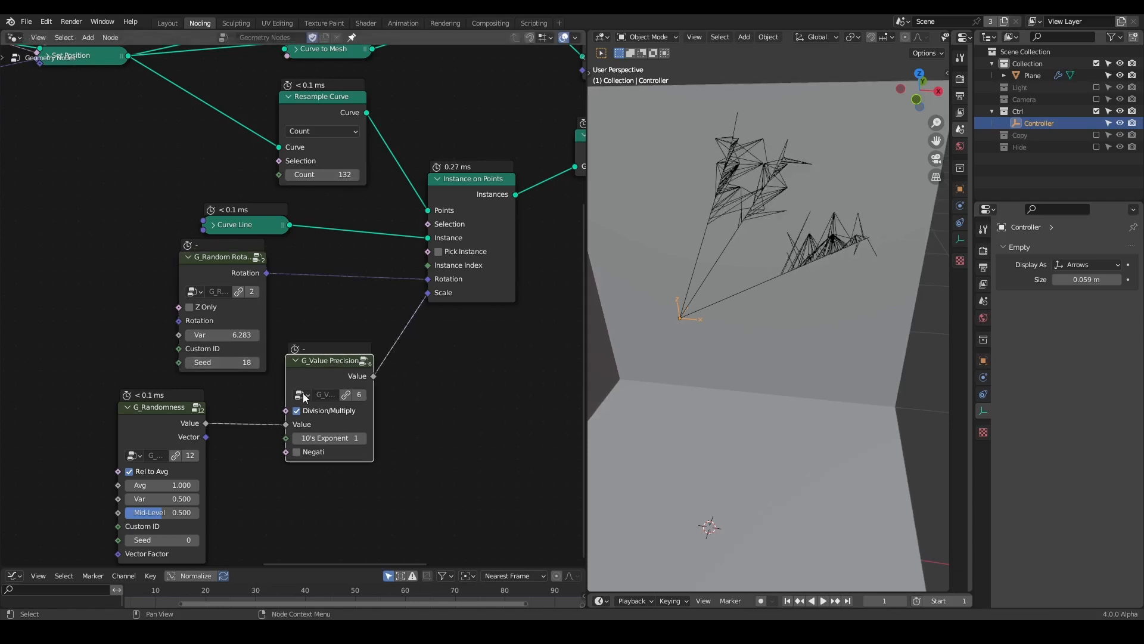
Set the branch G_Randomness node's Avg to 2.800.
{"action": "middle_click_drag", "start_coordinate": [247, 455], "coordinate": [295, 380]}
{"action": "left_click_drag", "start_coordinate": [204, 410], "coordinate": [244, 410]}
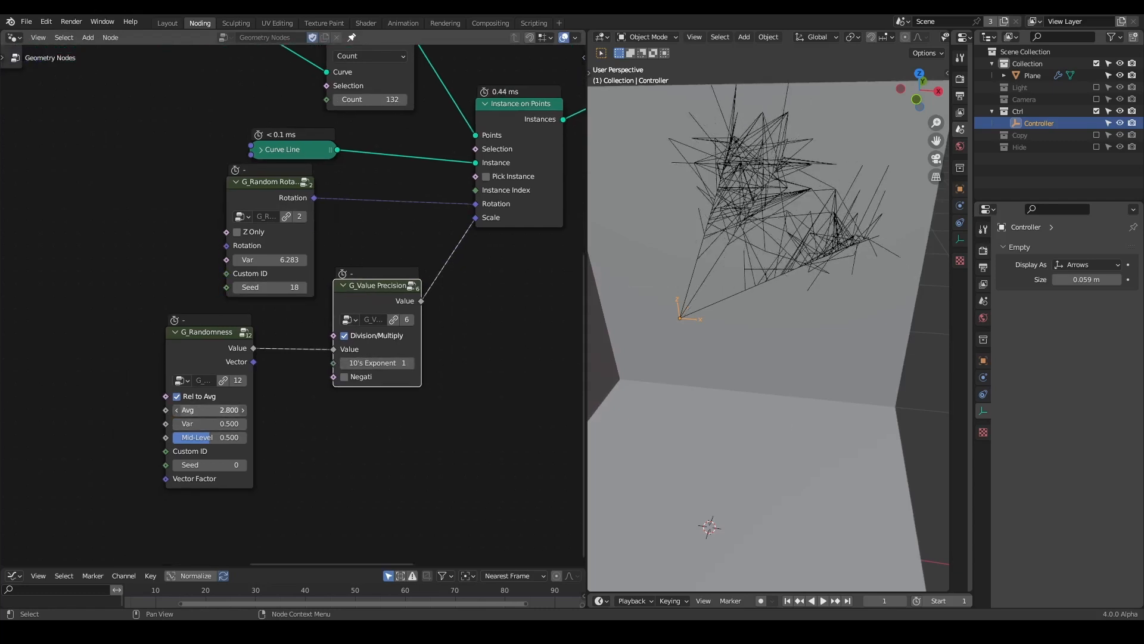
{"action": "middle_click_drag", "start_coordinate": [763, 280], "coordinate": [735, 270]}
Collapse the Resample Curve node and move it nearer the main Set Position.
{"action": "middle_click_drag", "start_coordinate": [340, 209], "coordinate": [314, 341]}
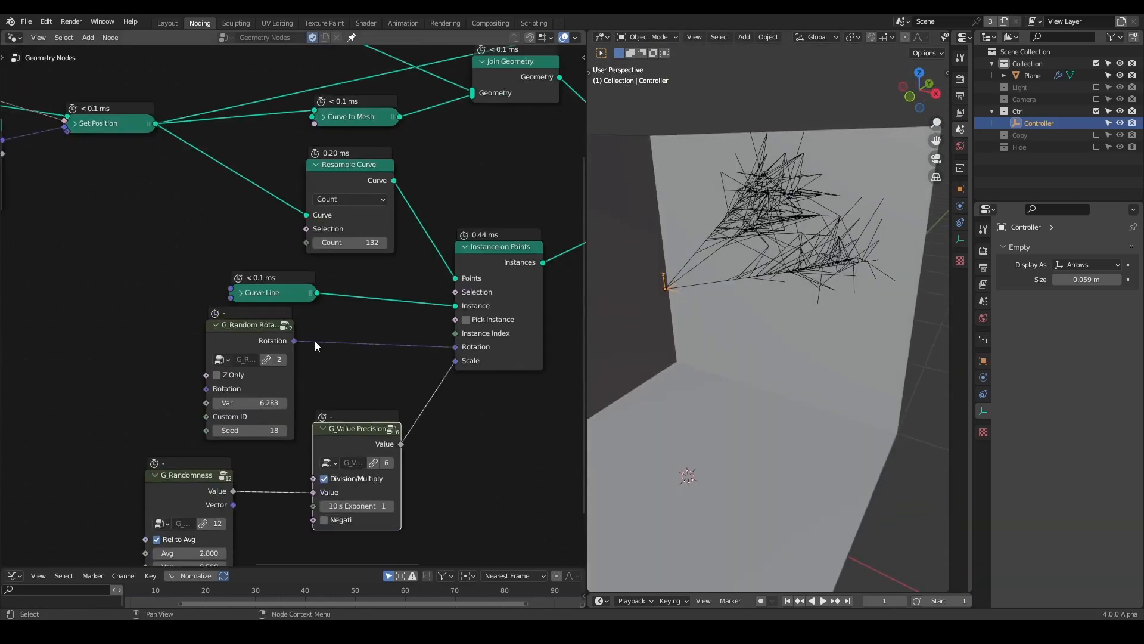
{"action": "scroll", "coordinate": [315, 337], "scroll_direction": "down", "scroll_amount": 2}
{"action": "left_click", "coordinate": [313, 186]}
{"action": "left_click_drag", "start_coordinate": [322, 186], "coordinate": [250, 199]}
Draw short blue annotation strokes across the lower part of a lightning curve in the viewport.
{"action": "middle_click_drag", "start_coordinate": [699, 215], "coordinate": [727, 259]}
{"action": "left_click_drag", "start_coordinate": [685, 251], "coordinate": [720, 255]}
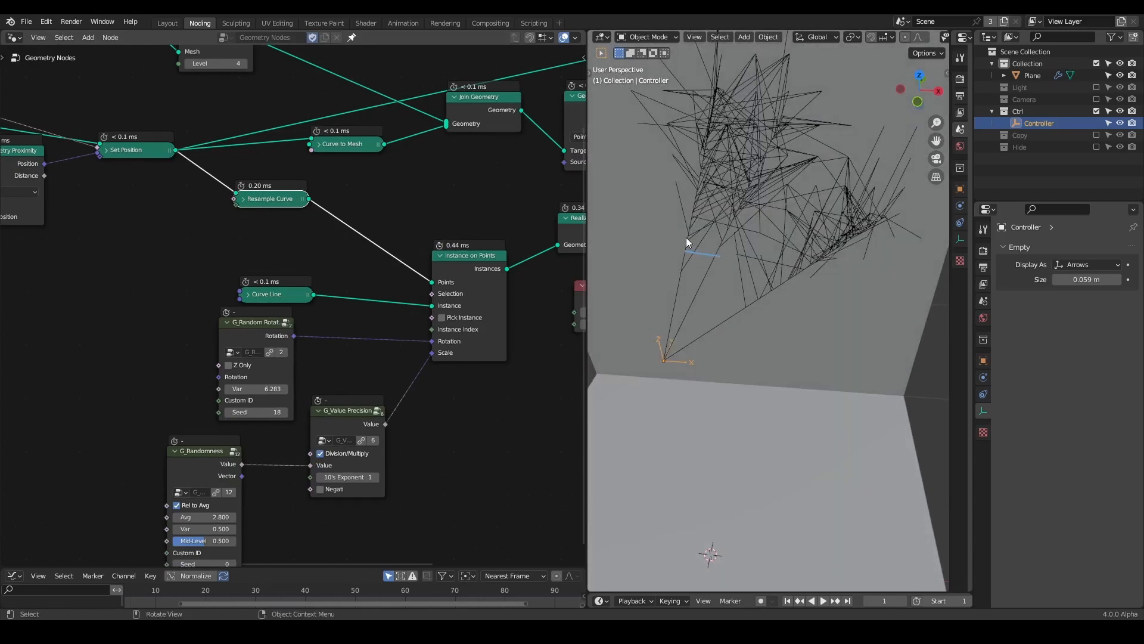
Mute the link from Subdivide Mesh to the proximity Join Geometry.
{"action": "middle_click_drag", "start_coordinate": [414, 264], "coordinate": [348, 264]}
{"action": "scroll", "coordinate": [352, 262], "scroll_direction": "down", "scroll_amount": 2}
{"action": "middle_click_drag", "start_coordinate": [370, 205], "coordinate": [365, 248]}
{"action": "left_click", "coordinate": [391, 186]}
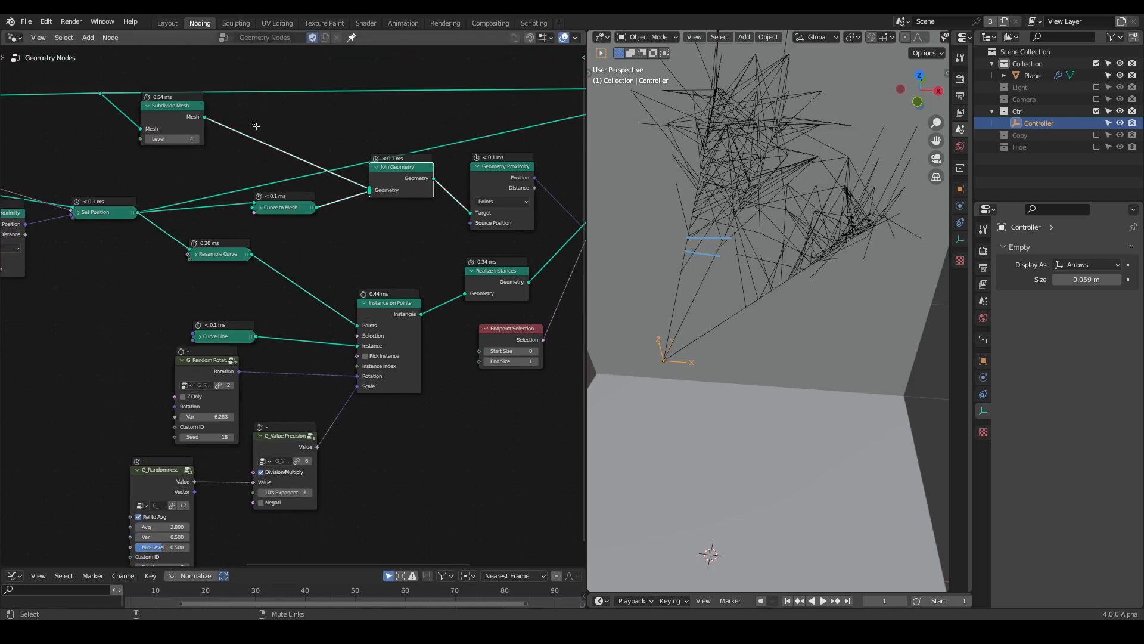
{"action": "right_click_drag", "start_coordinate": [257, 126], "coordinate": [252, 159], "text": "ctrl+alt"}
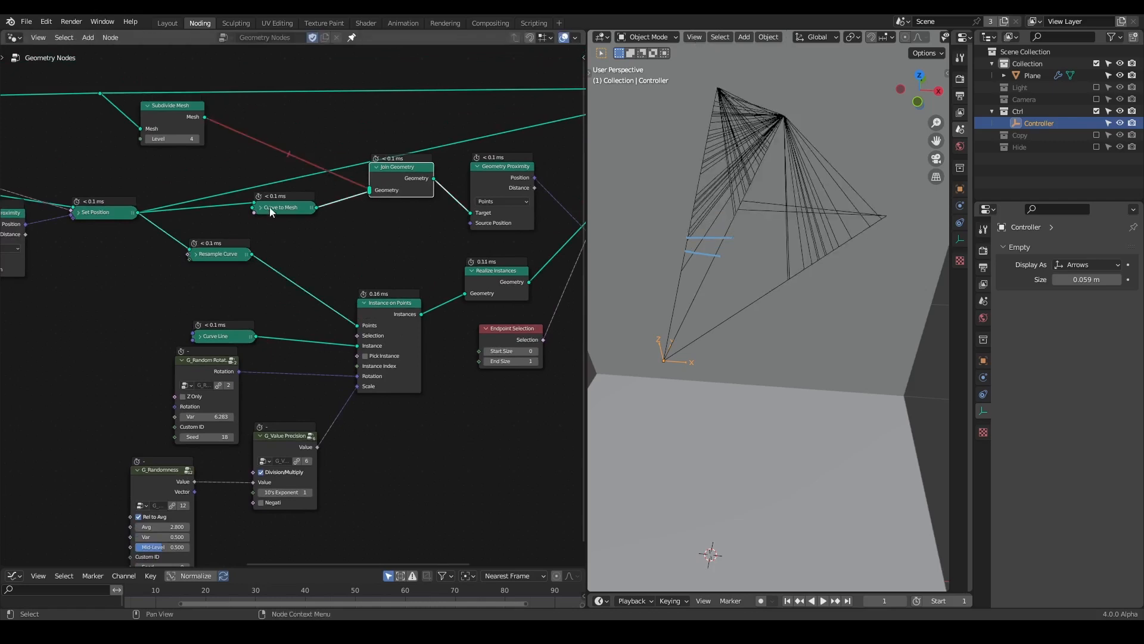
Expand the Curve to Mesh node and feed its Curve input from Resample Curve instead of directly from Set Position.
{"action": "left_click_drag", "start_coordinate": [200, 264], "coordinate": [199, 290]}
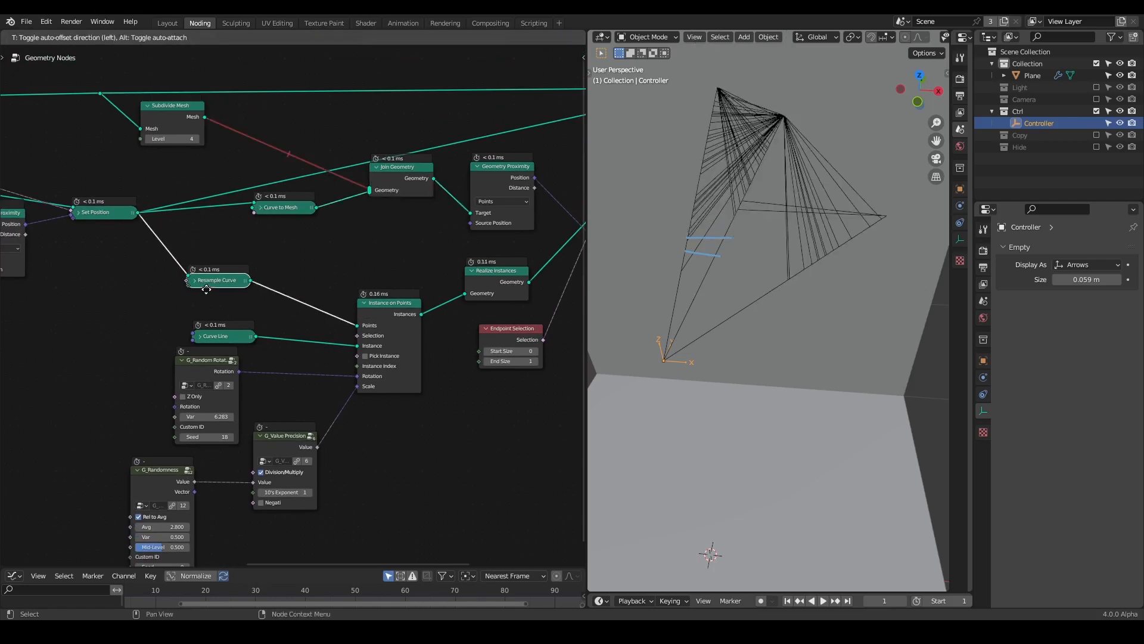
{"action": "left_click", "coordinate": [260, 209]}
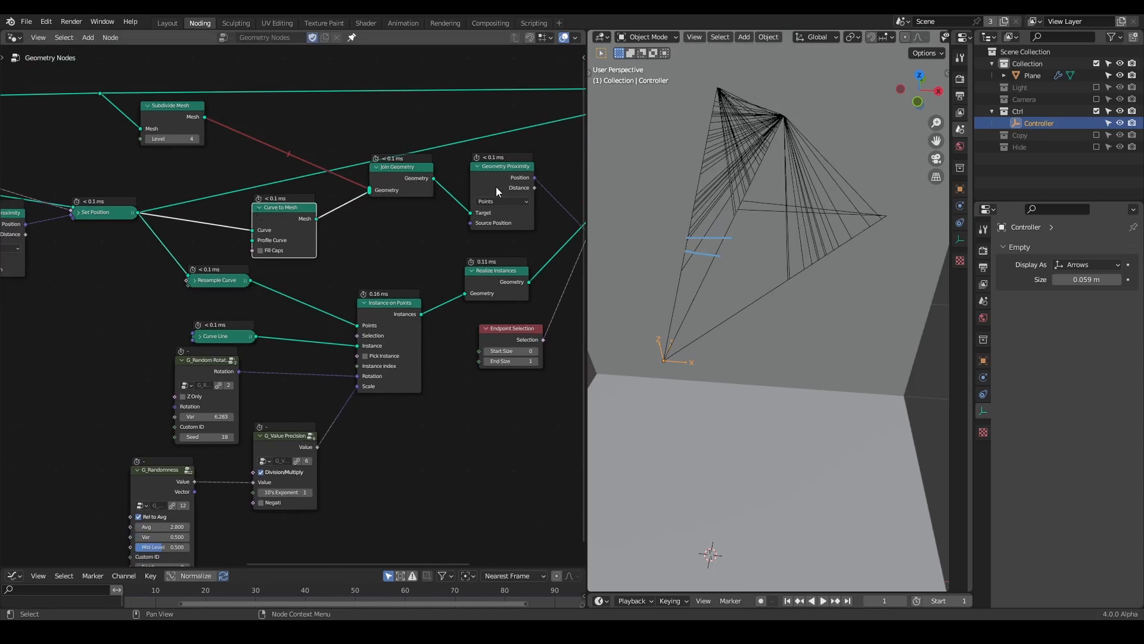
{"action": "mouse_move", "coordinate": [692, 210]}
{"action": "middle_mouse_down"}
{"action": "mouse_move", "coordinate": [709, 231]}
{"action": "mouse_move", "coordinate": [671, 209]}
{"action": "mouse_move", "coordinate": [692, 219]}
{"action": "middle_mouse_up"}
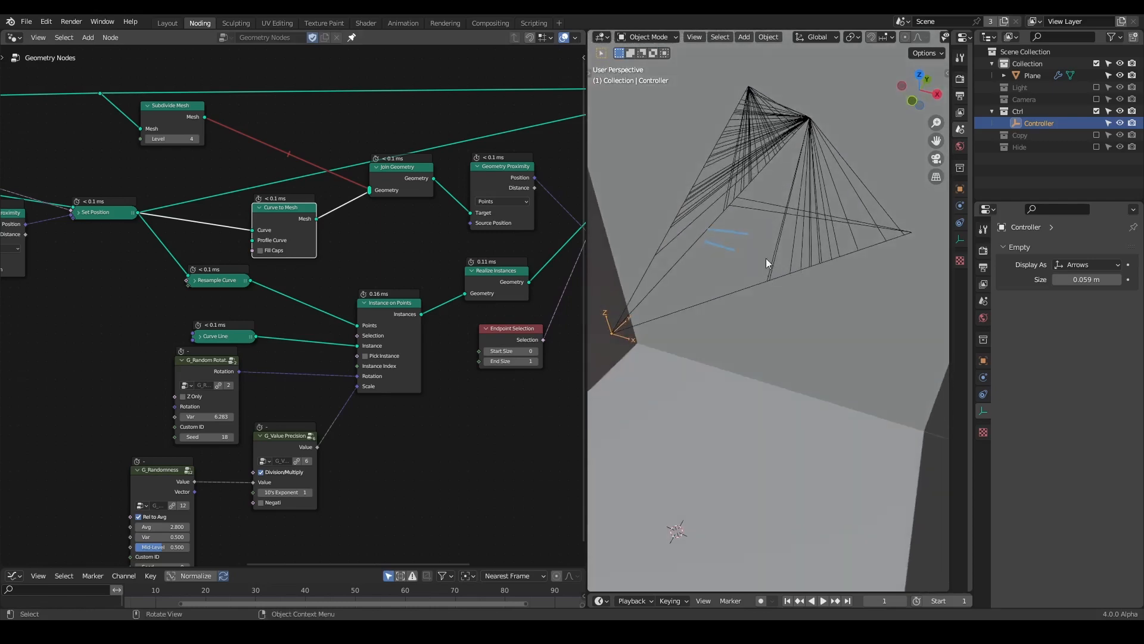
{"action": "left_click_drag", "start_coordinate": [286, 220], "coordinate": [311, 210]}
{"action": "left_click_drag", "start_coordinate": [225, 278], "coordinate": [253, 280]}
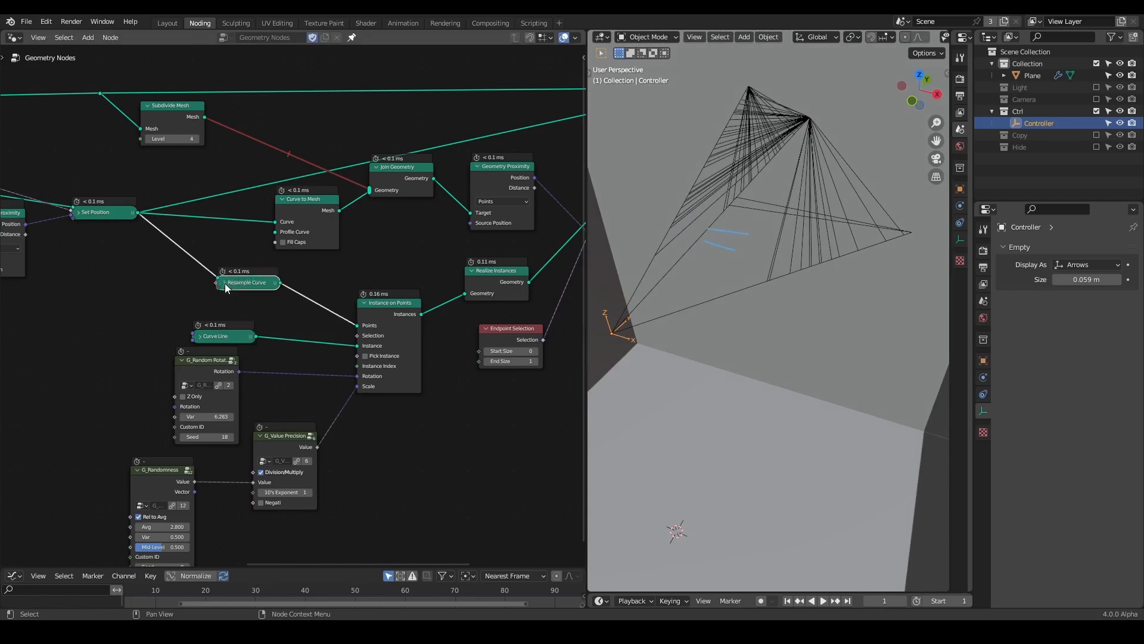
{"action": "middle_click_drag", "start_coordinate": [306, 219], "coordinate": [283, 218]}
{"action": "left_click_drag", "start_coordinate": [224, 263], "coordinate": [251, 204]}
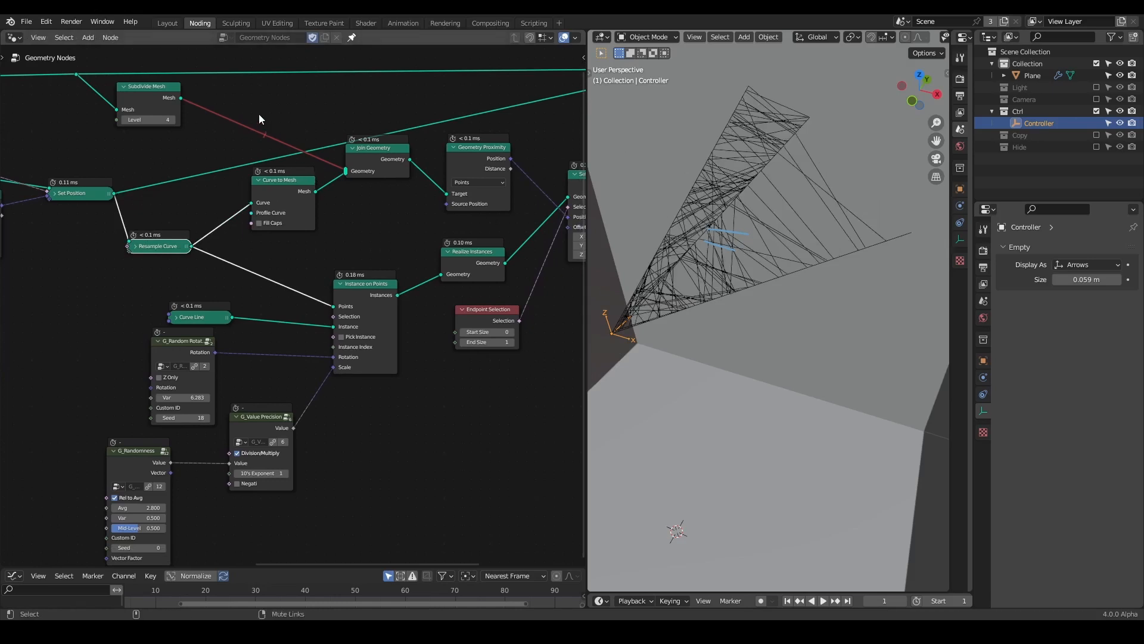
Unmute the link from Subdivide Mesh to the proximity Join Geometry and inspect the branches.
{"action": "right_click_drag", "start_coordinate": [259, 113], "coordinate": [256, 147], "text": "ctrl+alt"}
{"action": "middle_click_drag", "start_coordinate": [711, 244], "coordinate": [742, 222]}
{"action": "middle_click_drag", "start_coordinate": [385, 326], "coordinate": [415, 307]}
Expand Resample Curve and rearrange it with Curve to Mesh, Instance on Points and the lower branch nodes for a clearer layout.
{"action": "left_click", "coordinate": [167, 228]}
{"action": "left_click_drag", "start_coordinate": [179, 229], "coordinate": [192, 193]}
{"action": "left_click_drag", "start_coordinate": [303, 172], "coordinate": [305, 173]}
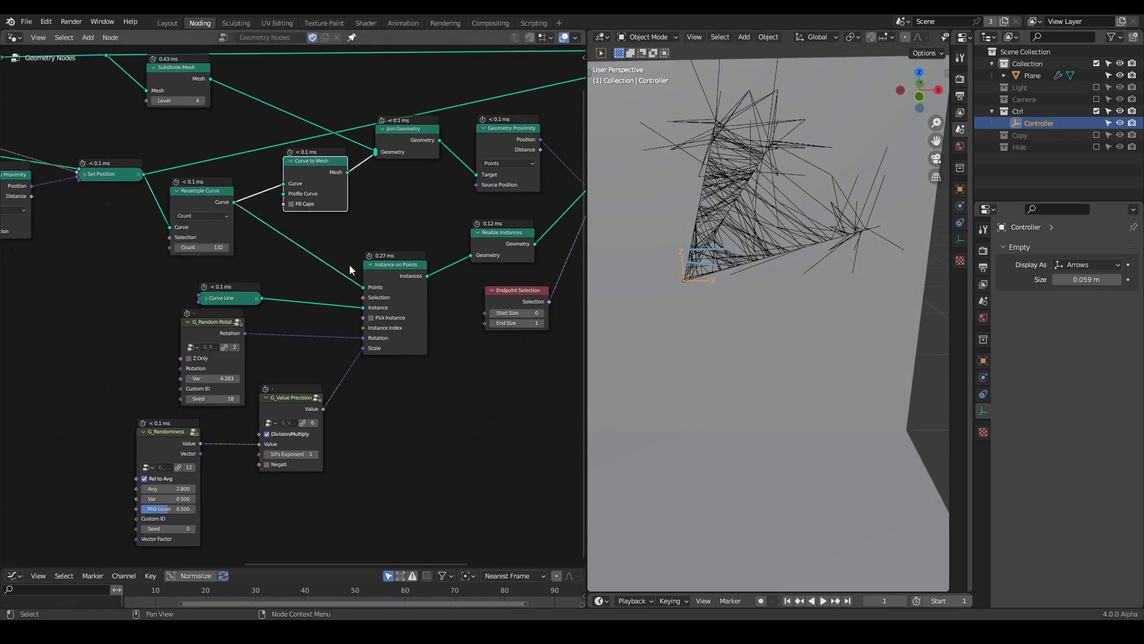
{"action": "left_click_drag", "start_coordinate": [316, 301], "coordinate": [124, 475]}
{"action": "left_click_drag", "start_coordinate": [205, 298], "coordinate": [191, 384]}
{"action": "middle_click_drag", "start_coordinate": [334, 275], "coordinate": [369, 256]}
{"action": "left_click_drag", "start_coordinate": [427, 256], "coordinate": [440, 265]}
Add a Random Value node set to Boolean and connect its Value to the Selection input of Instance on Points.
{"action": "key", "text": "ctrl+a"}
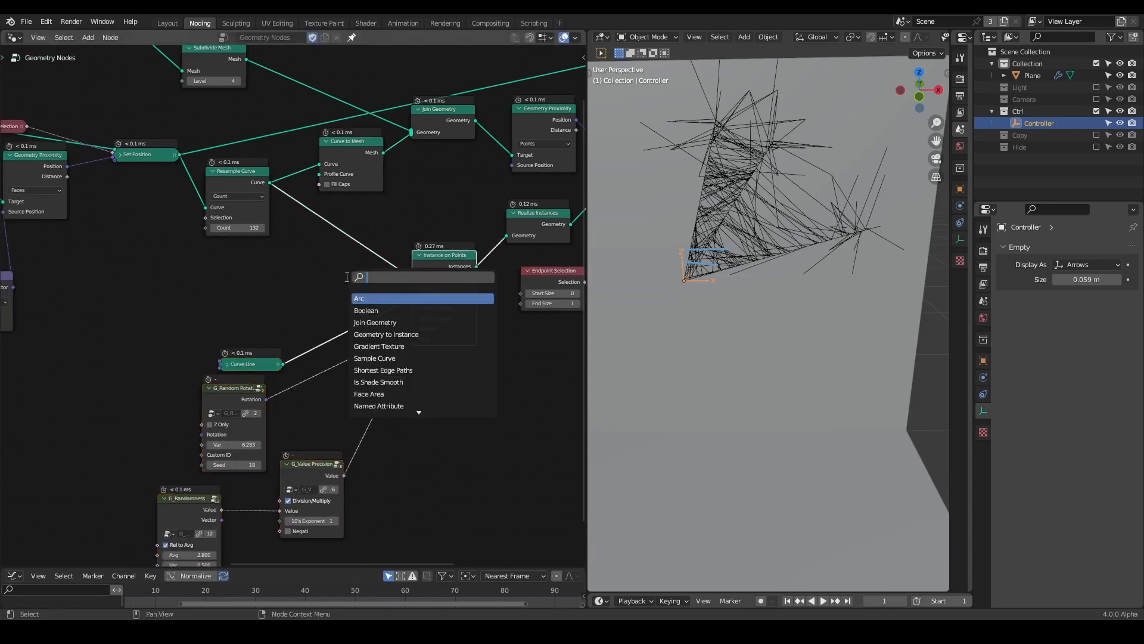
{"action": "type", "text": "random"}
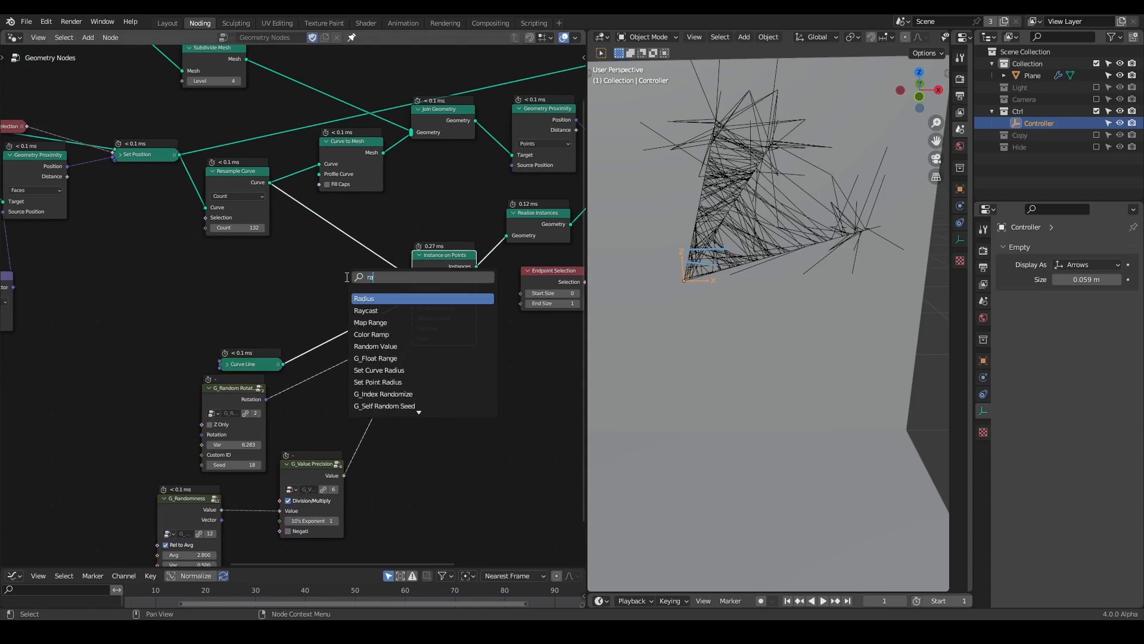
{"action": "key", "text": "Return"}
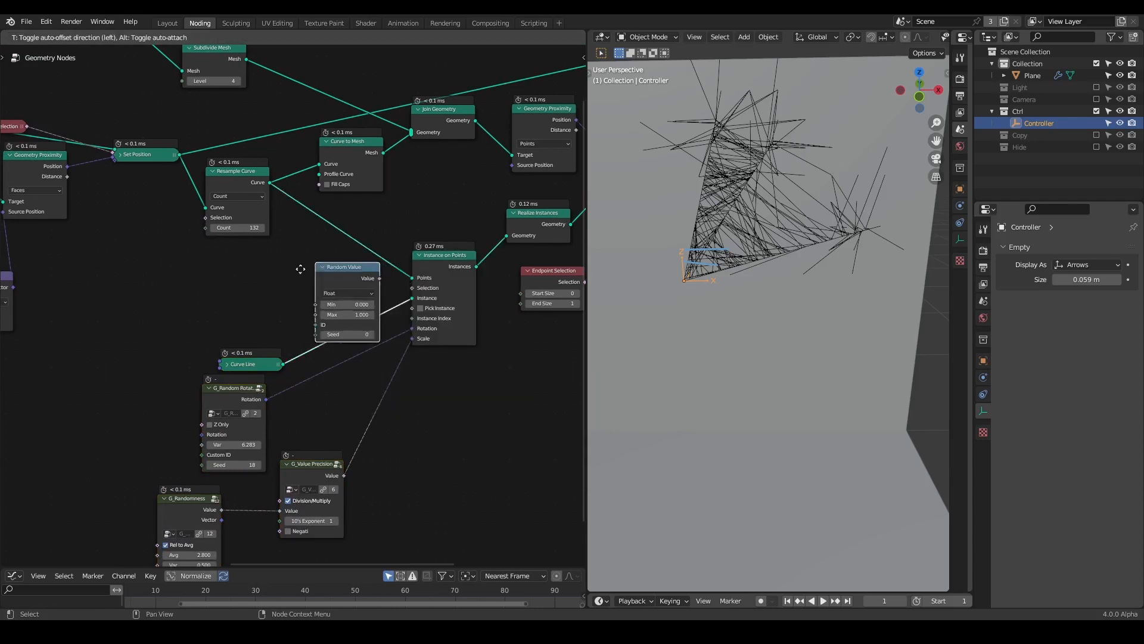
{"action": "left_click", "coordinate": [168, 272]}
{"action": "scroll", "coordinate": [294, 308], "scroll_direction": "up", "scroll_amount": 1}
{"action": "left_click", "coordinate": [183, 295]}
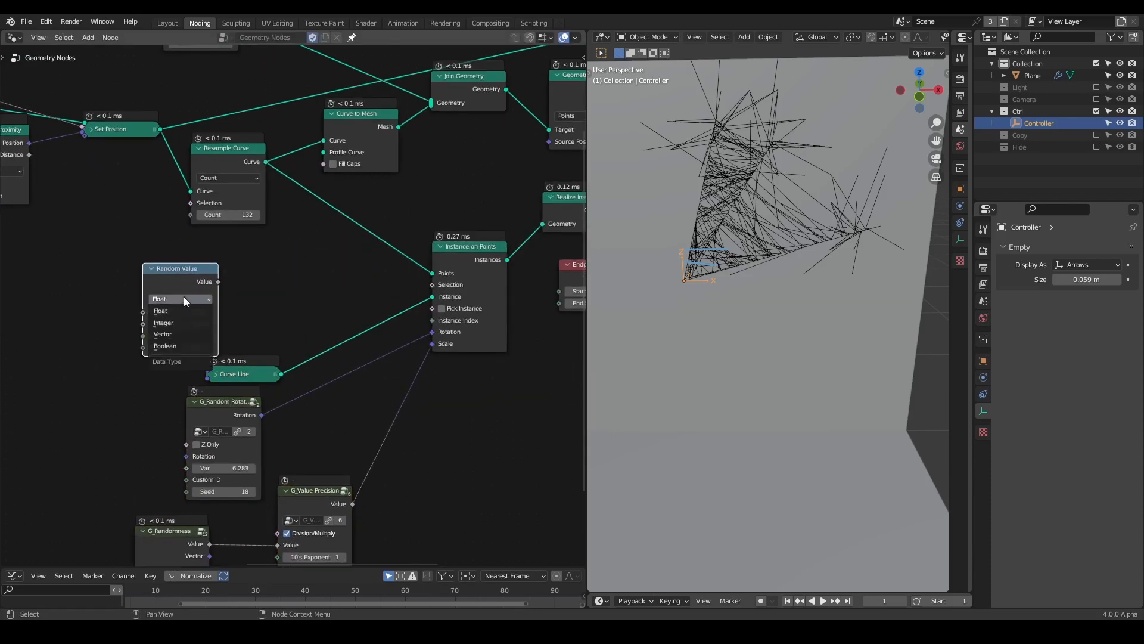
{"action": "left_click", "coordinate": [198, 348]}
{"action": "left_click_drag", "start_coordinate": [219, 281], "coordinate": [438, 288]}
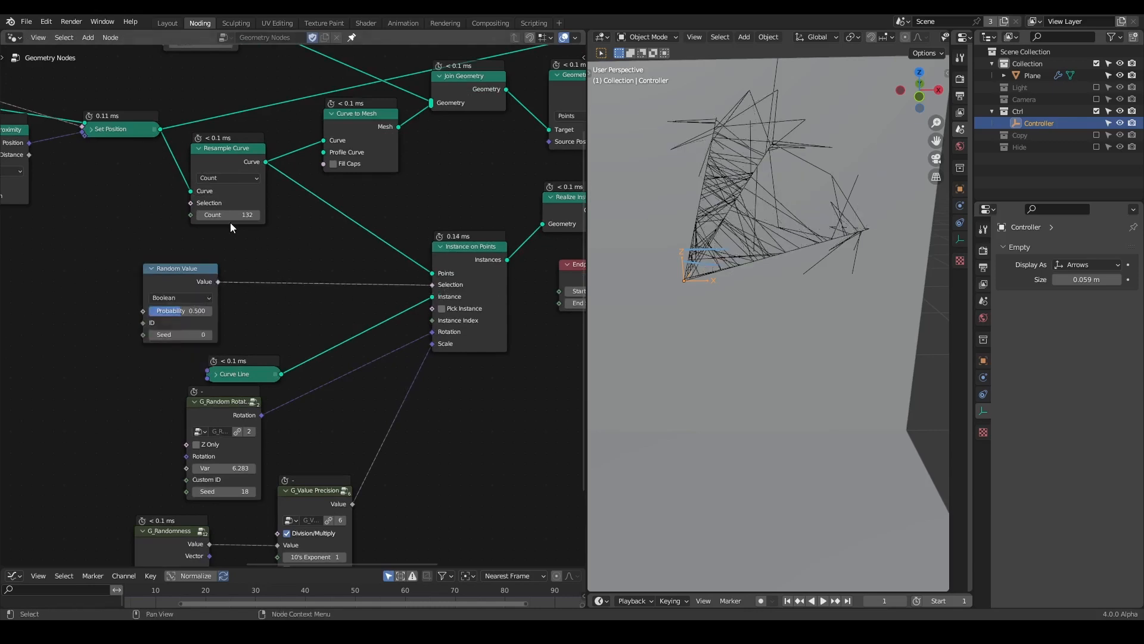
Set the Boolean Random Value's Probability to 0.333 and move the node away from Instance on Points.
{"action": "left_click_drag", "start_coordinate": [175, 341], "coordinate": [245, 296]}
{"action": "middle_click_drag", "start_coordinate": [793, 146], "coordinate": [694, 220]}
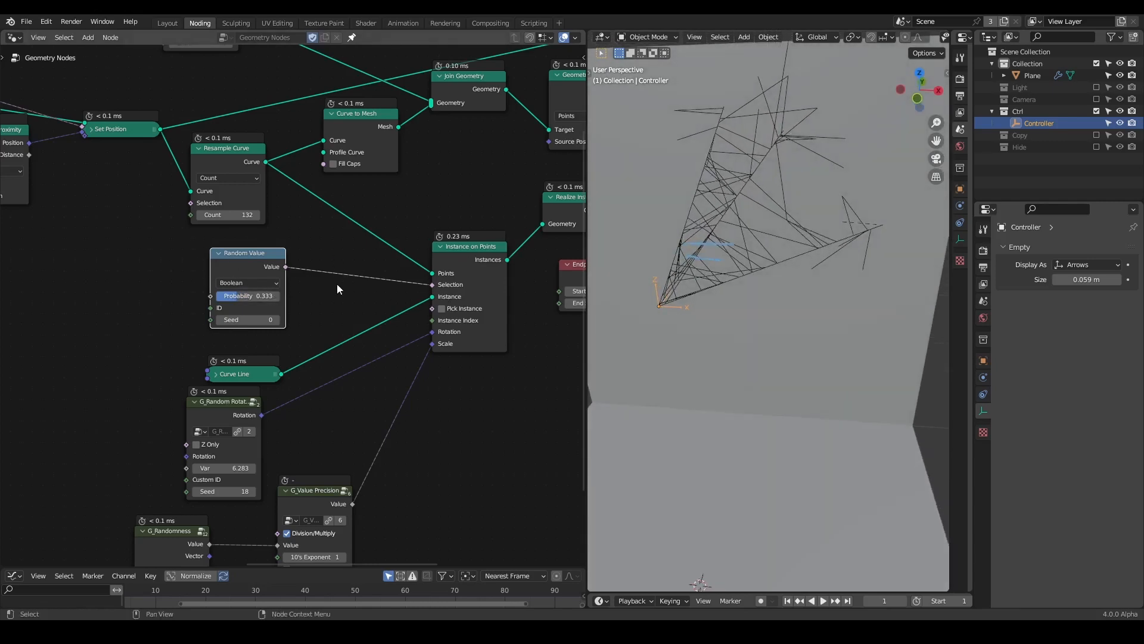
{"action": "left_click_drag", "start_coordinate": [224, 252], "coordinate": [110, 292]}
{"action": "mouse_move", "coordinate": [734, 188]}
{"action": "middle_mouse_down"}
{"action": "mouse_move", "coordinate": [741, 204]}
{"action": "mouse_move", "coordinate": [716, 216]}
{"action": "mouse_move", "coordinate": [660, 192]}
{"action": "mouse_move", "coordinate": [727, 192]}
{"action": "middle_mouse_up"}
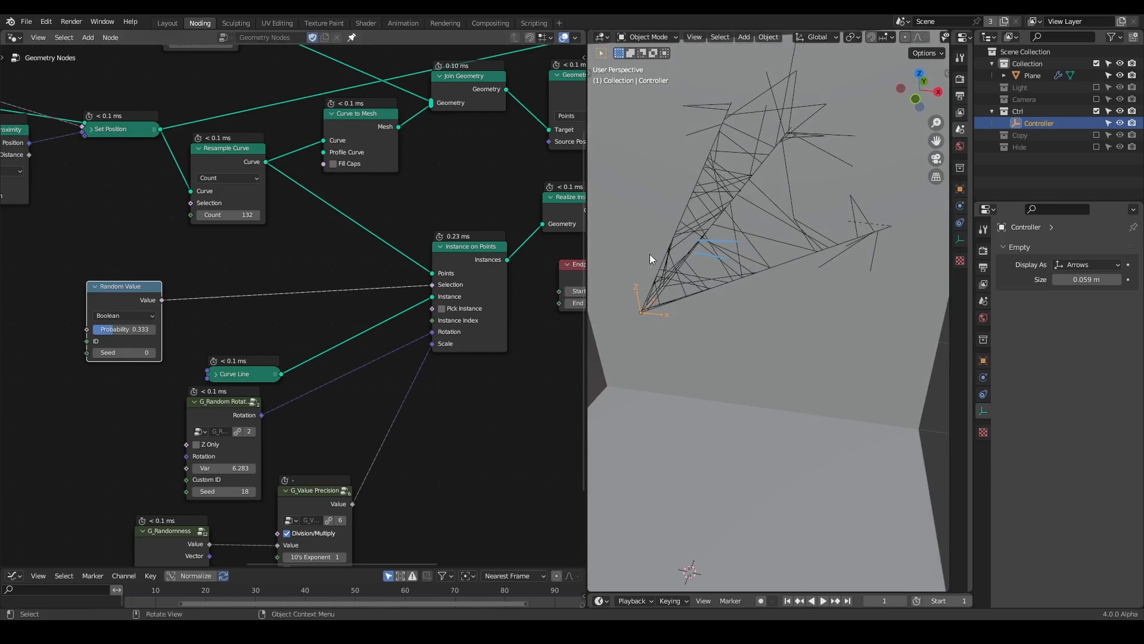
Add a Spline Parameter node above the Random Value node and move Random Value lower to make room.
{"action": "middle_click_drag", "start_coordinate": [223, 265], "coordinate": [279, 250]}
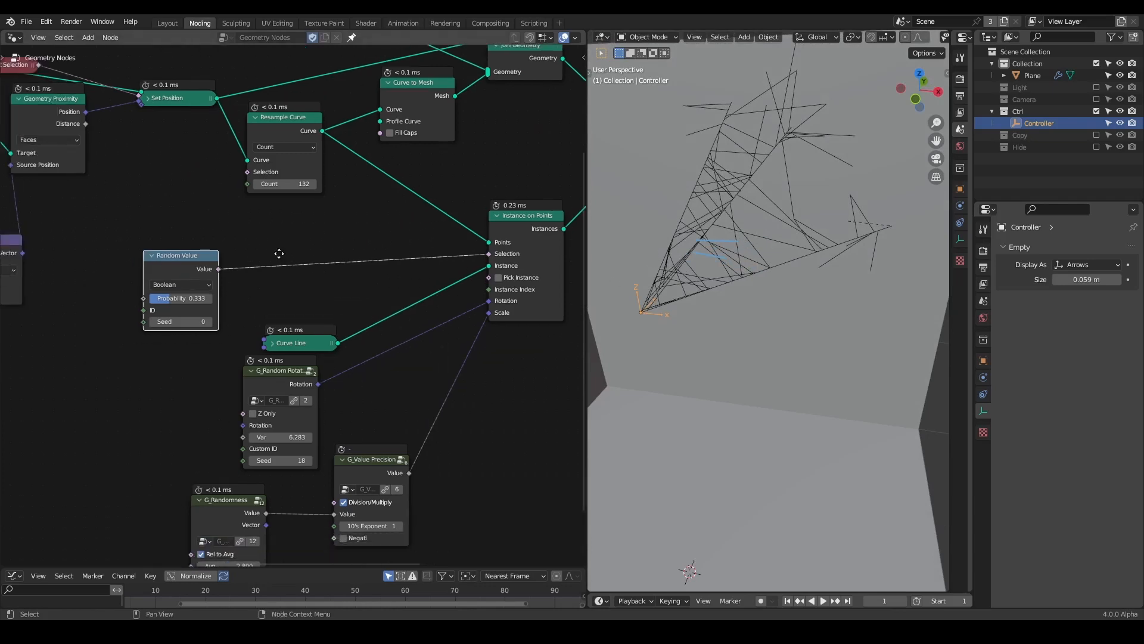
{"action": "key", "text": "shift+a"}
{"action": "type", "text": "sspline param"}
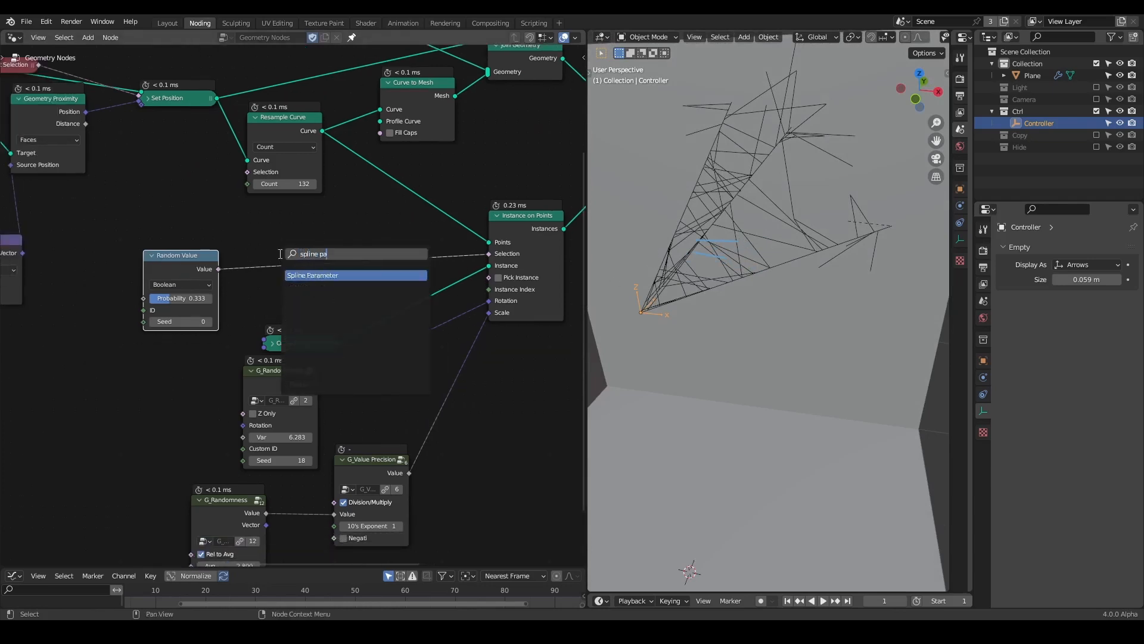
{"action": "key", "text": "Return"}
{"action": "left_click", "coordinate": [83, 209]}
{"action": "left_click_drag", "start_coordinate": [169, 273], "coordinate": [122, 342]}
Add a Greater Than comparison node with its A input fed by the Spline Parameter's Factor.
{"action": "left_click", "coordinate": [159, 221]}
{"action": "key", "text": "shift+a"}
{"action": "type", "text": "greater"}
{"action": "key", "text": "Return"}
{"action": "left_click", "coordinate": [280, 244]}
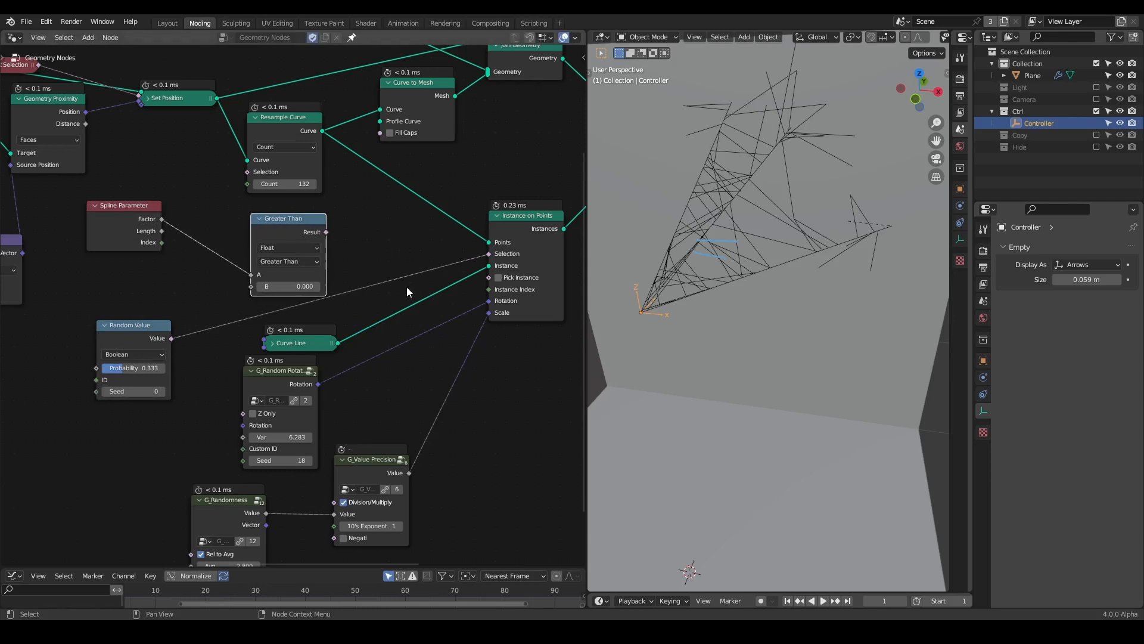
Insert an And node between Random Value and the instancing Selection, and connect the Greater Than Result to its first Boolean input.
{"action": "left_click_drag", "start_coordinate": [326, 232], "coordinate": [390, 249]}
{"action": "type", "text": "and"}
{"action": "key", "text": "Return"}
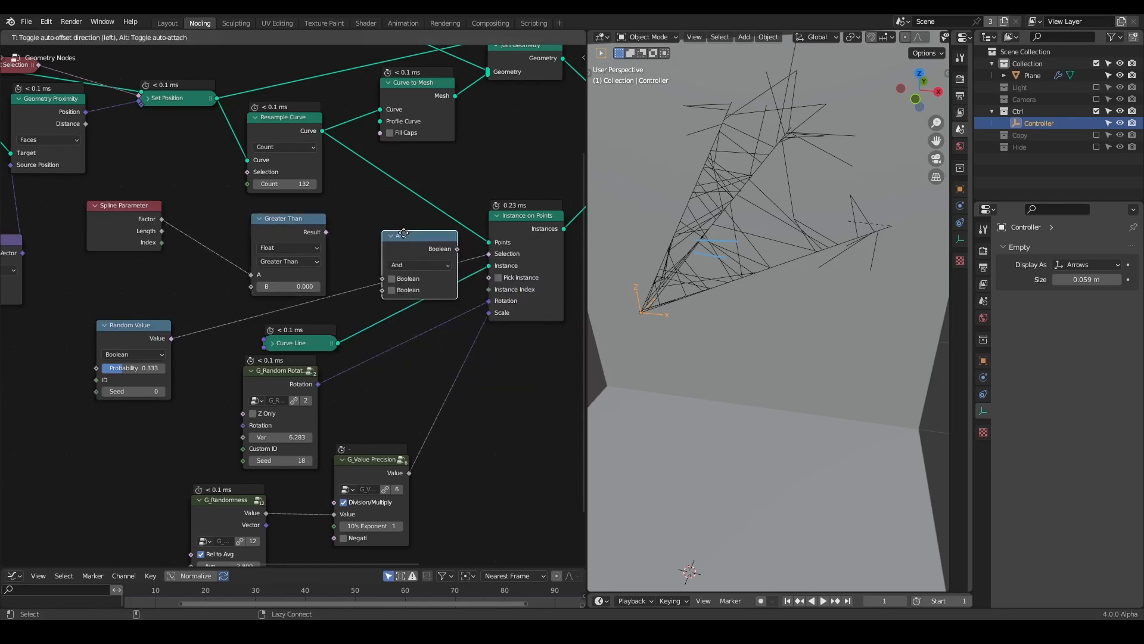
{"action": "left_click", "coordinate": [367, 244]}
{"action": "left_click", "coordinate": [327, 238]}
{"action": "left_click_drag", "start_coordinate": [327, 236], "coordinate": [366, 277]}
Raise the Greater Than threshold B to about 0.46, then collapse the node and place it beside Spline Parameter.
{"action": "left_click_drag", "start_coordinate": [290, 286], "coordinate": [362, 287], "text": "shift"}
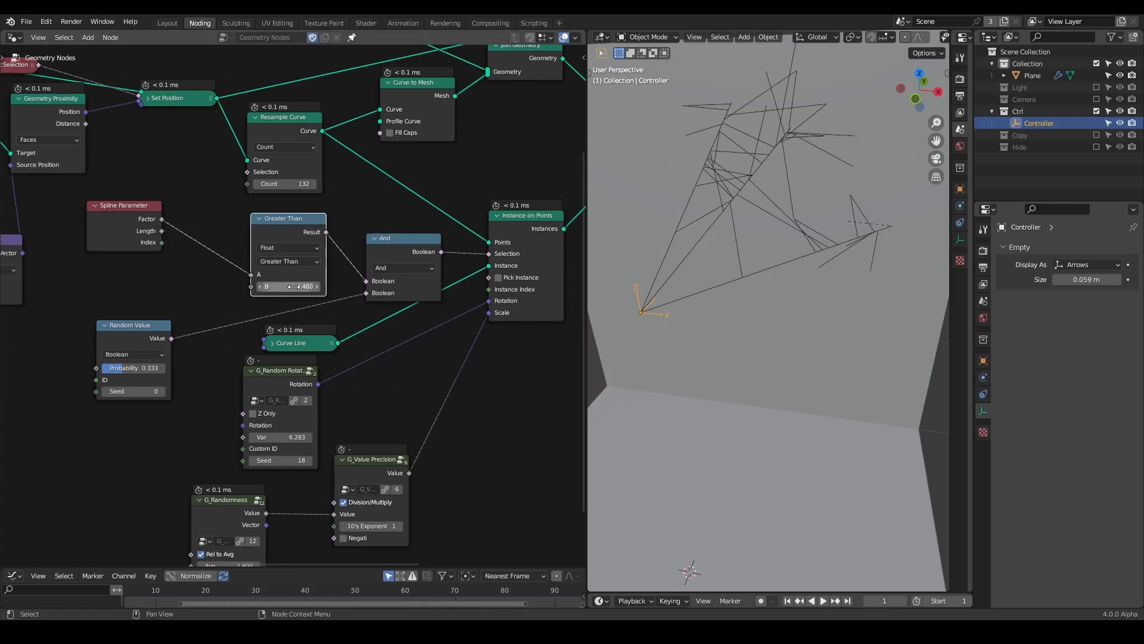
{"action": "left_click", "coordinate": [259, 219]}
{"action": "left_click_drag", "start_coordinate": [259, 219], "coordinate": [231, 272]}
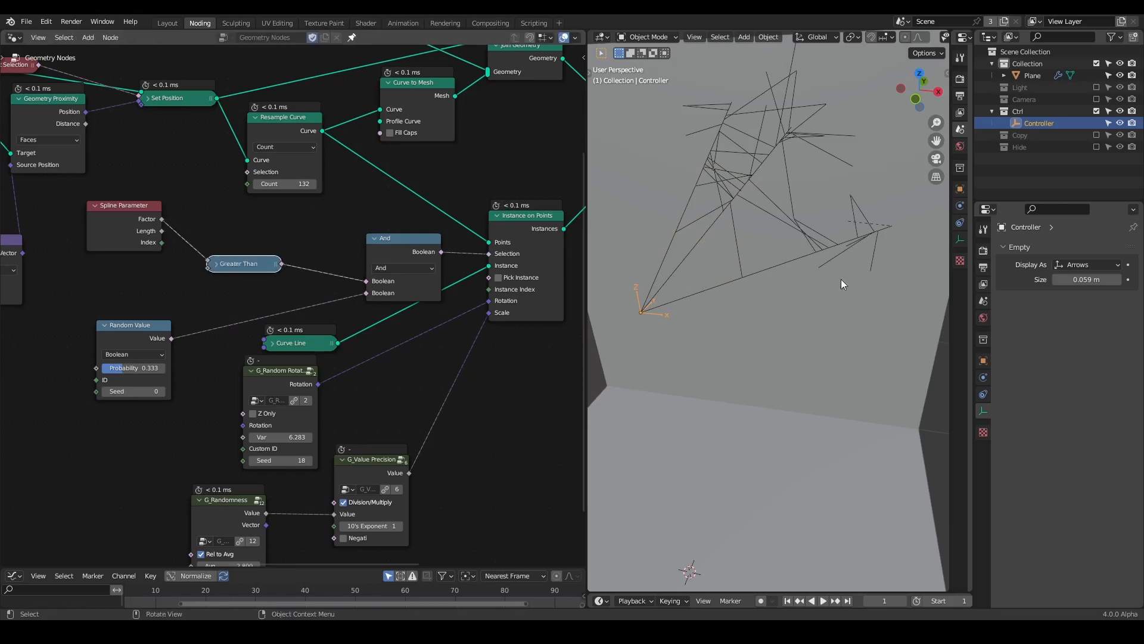
Adjust the Probability of the Boolean Random Value that selects the branch points and inspect the branches.
{"action": "middle_click_drag", "start_coordinate": [322, 420], "coordinate": [328, 353]}
{"action": "middle_click_drag", "start_coordinate": [317, 231], "coordinate": [310, 257]}
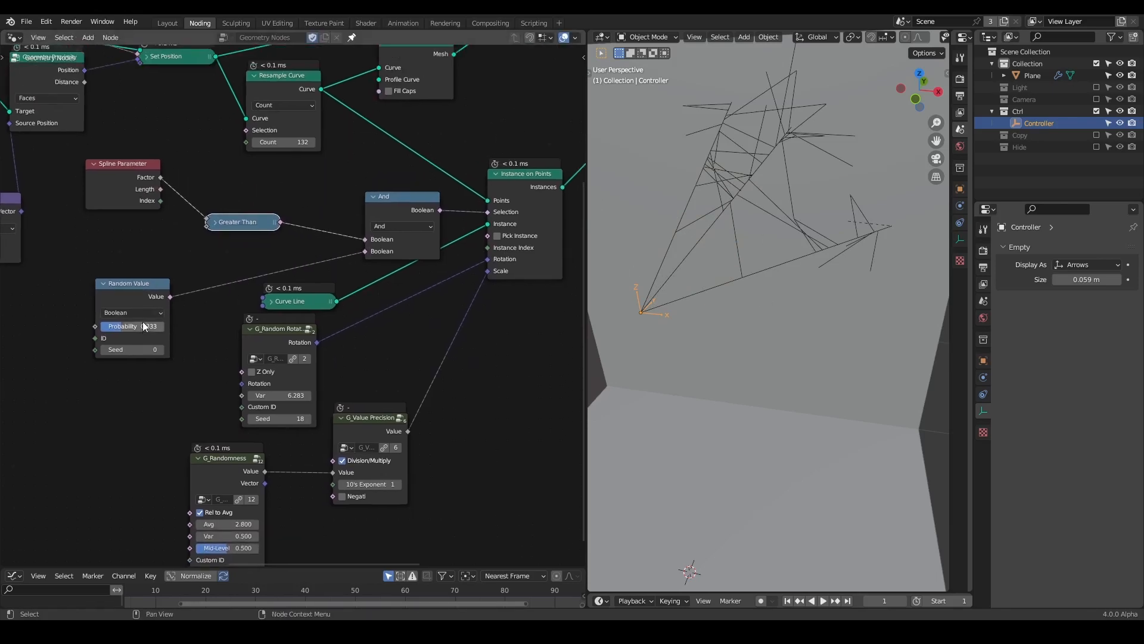
{"action": "left_click_drag", "start_coordinate": [135, 326], "coordinate": [132, 329]}
{"action": "middle_click_drag", "start_coordinate": [901, 216], "coordinate": [825, 262]}
Increase the Amount of the Duplicate Elements node to 4 and inspect the lightning strands.
{"action": "middle_click_drag", "start_coordinate": [202, 182], "coordinate": [522, 283]}
{"action": "middle_click_drag", "start_coordinate": [169, 191], "coordinate": [374, 223]}
{"action": "left_click", "coordinate": [297, 193]}
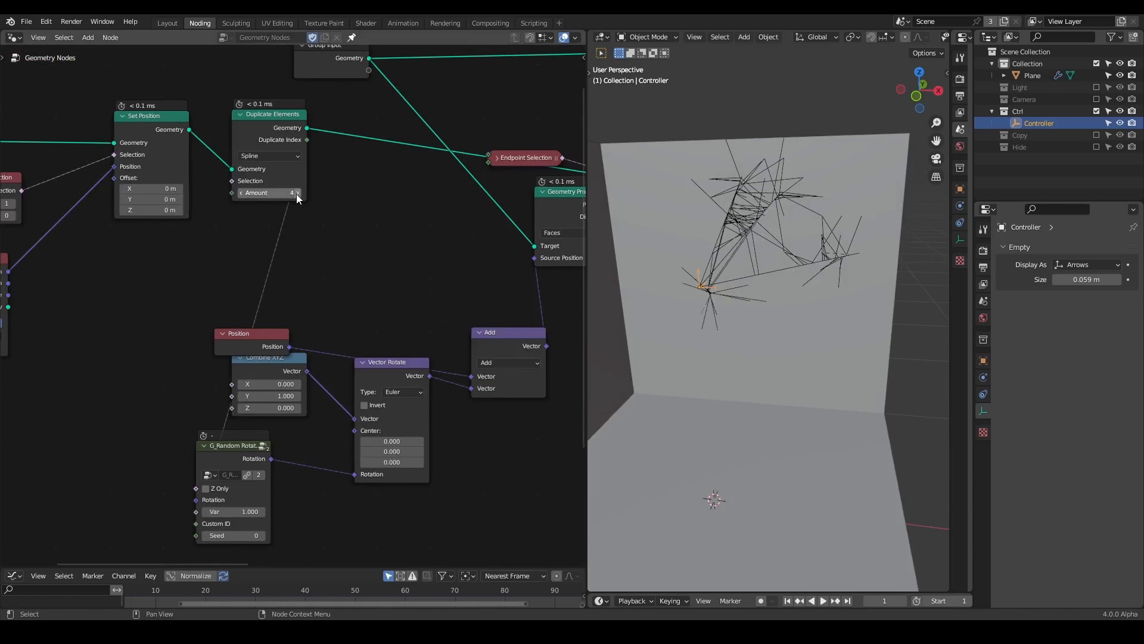
{"action": "middle_click_drag", "start_coordinate": [804, 260], "coordinate": [883, 313]}
Move the final Join Geometry farther from the branch nodes to open up space before the output.
{"action": "middle_click_drag", "start_coordinate": [412, 258], "coordinate": [149, 260]}
{"action": "scroll", "coordinate": [149, 260], "scroll_direction": "down", "scroll_amount": 4}
{"action": "scroll", "coordinate": [304, 307], "scroll_direction": "down", "scroll_amount": 3}
{"action": "middle_click_drag", "start_coordinate": [304, 307], "coordinate": [150, 374]}
{"action": "left_click_drag", "start_coordinate": [383, 175], "coordinate": [487, 176]}
{"action": "left_click", "coordinate": [302, 200]}
{"action": "middle_click_drag", "start_coordinate": [219, 286], "coordinate": [415, 236]}
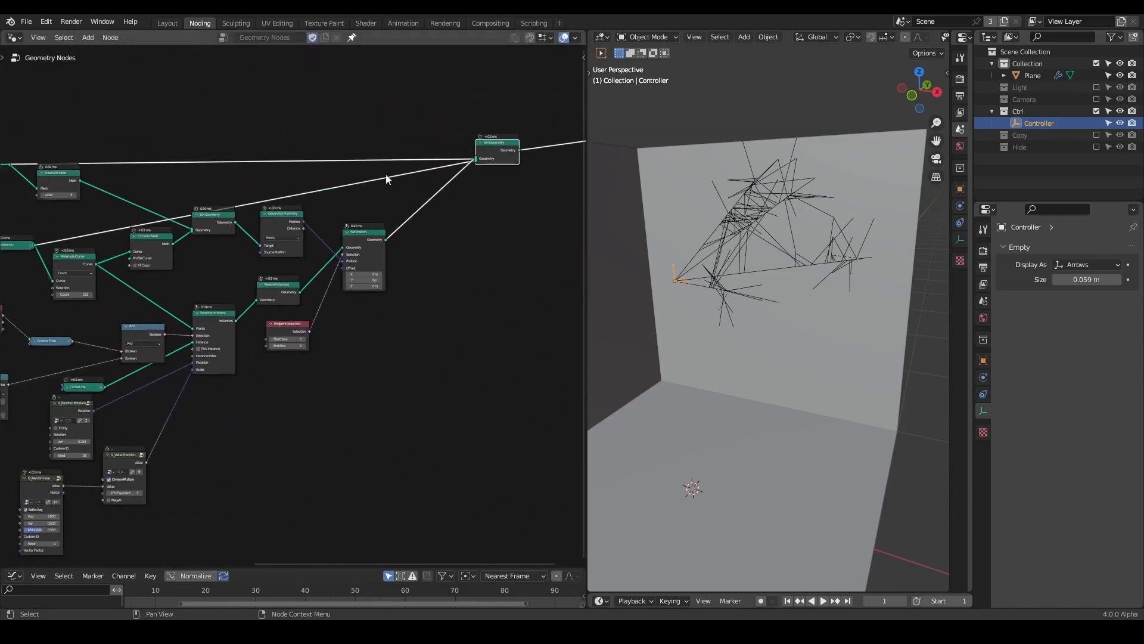
Shift the Subdivide Mesh node slightly and mute the link carrying the box geometry into the final Join Geometry.
{"action": "left_click_drag", "start_coordinate": [87, 177], "coordinate": [109, 184]}
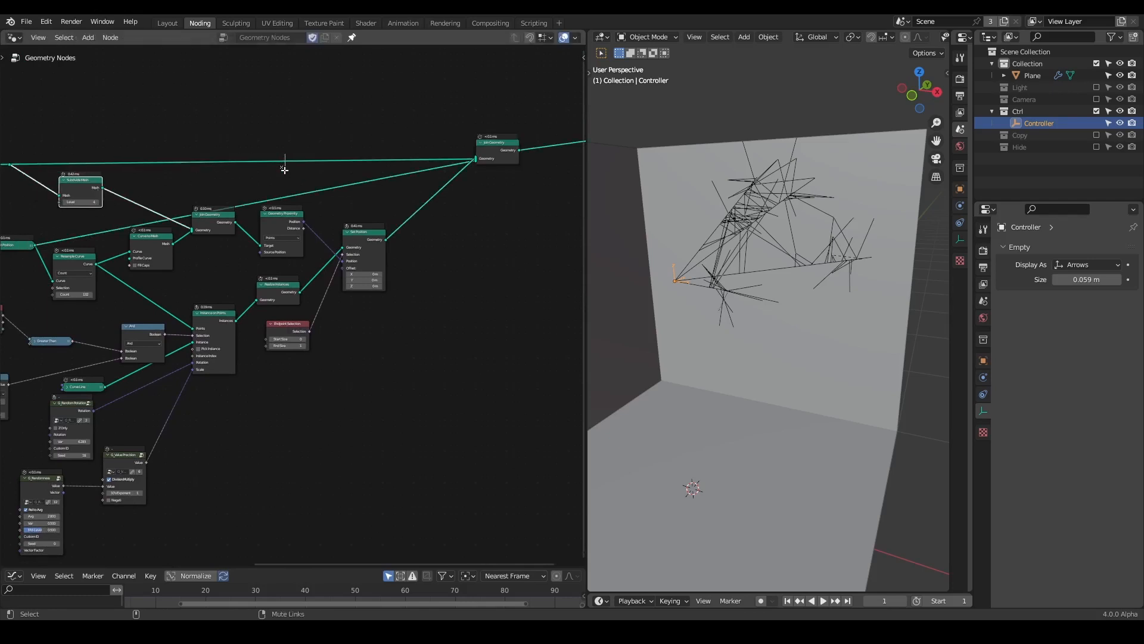
{"action": "right_click_drag", "start_coordinate": [284, 169], "coordinate": [283, 165], "text": "ctrl+shift"}
{"action": "middle_click_drag", "start_coordinate": [371, 174], "coordinate": [337, 196]}
Duplicate the final Join Geometry, feed the copy the main curves and the branch Set Position, and send it to Group Output.
{"action": "left_click", "coordinate": [458, 171]}
{"action": "key", "text": "shift+d"}
{"action": "left_click", "coordinate": [438, 255]}
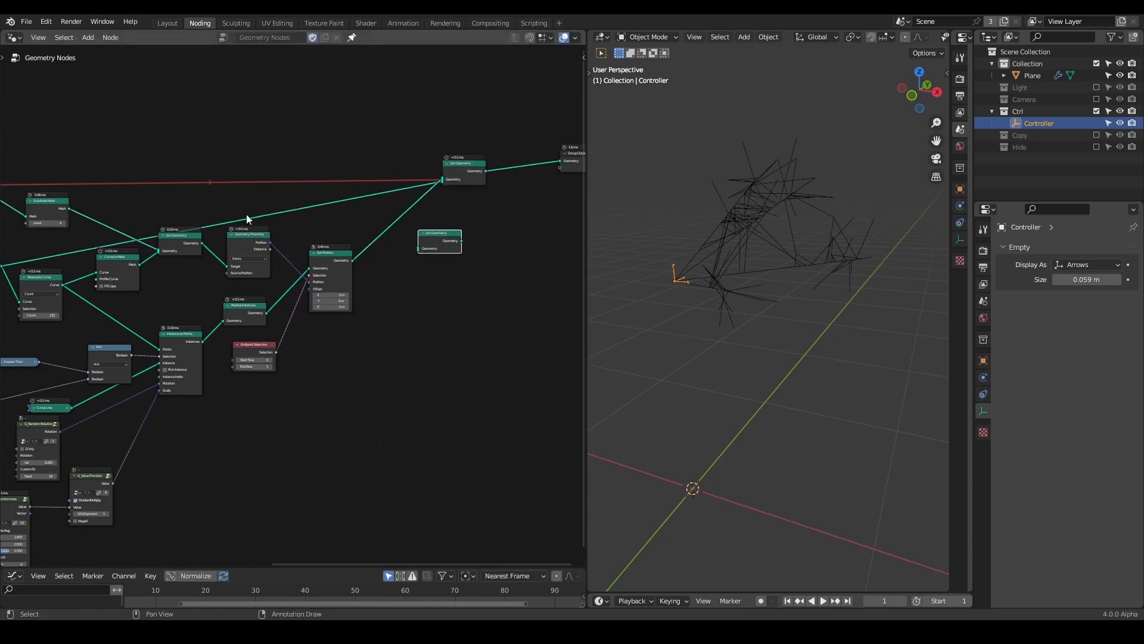
{"action": "mouse_move", "coordinate": [280, 227]}
{"action": "right_mouse_down", "text": "shift"}
{"action": "mouse_move", "coordinate": [338, 230]}
{"action": "mouse_move", "coordinate": [383, 273]}
{"action": "right_mouse_up", "text": "shift"}
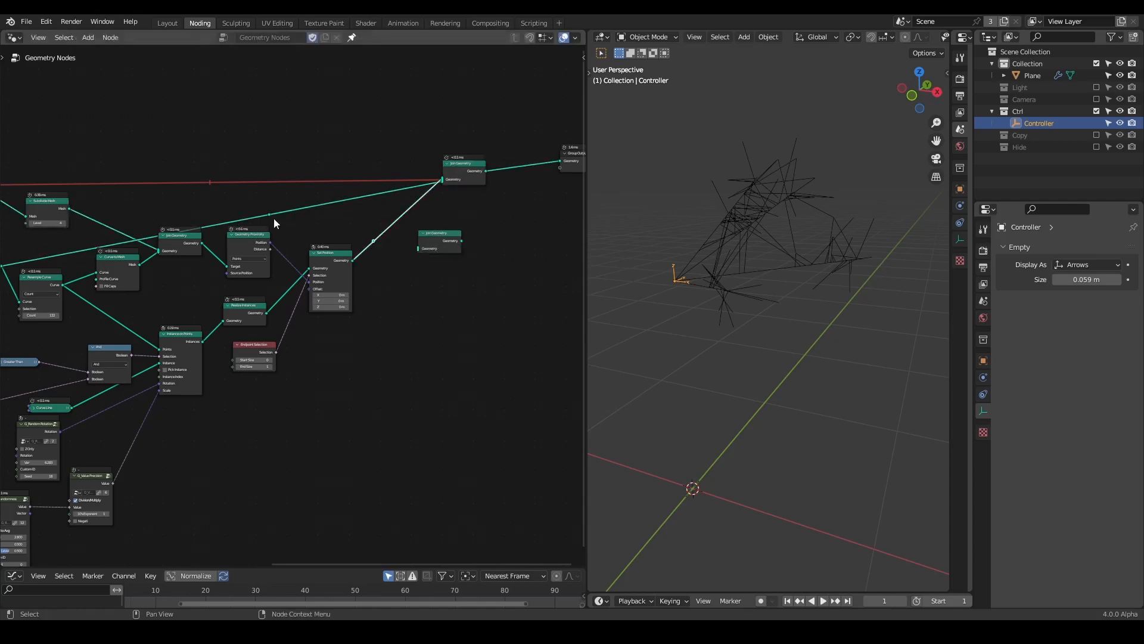
{"action": "right_click_drag", "start_coordinate": [267, 215], "coordinate": [450, 243], "text": "alt"}
{"action": "left_click", "coordinate": [441, 234], "text": "ctrl+shift"}
Detach the original Join Geometry from the lightning curves, move it aside and dissolve the spare reroute on the branch link.
{"action": "left_click", "coordinate": [464, 165]}
{"action": "left_click_drag", "start_coordinate": [464, 170], "coordinate": [480, 146]}
{"action": "right_click_drag", "start_coordinate": [430, 196], "coordinate": [431, 196], "text": "ctrl"}
{"action": "left_click", "coordinate": [374, 242]}
{"action": "key", "text": "ctrl+x"}
{"action": "left_click_drag", "start_coordinate": [337, 255], "coordinate": [339, 281]}
Move Group Output farther out and insert a Set Position node between the new Join Geometry and Group Output.
{"action": "middle_click_drag", "start_coordinate": [418, 269], "coordinate": [310, 271]}
{"action": "scroll", "coordinate": [361, 253], "scroll_direction": "up", "scroll_amount": 3}
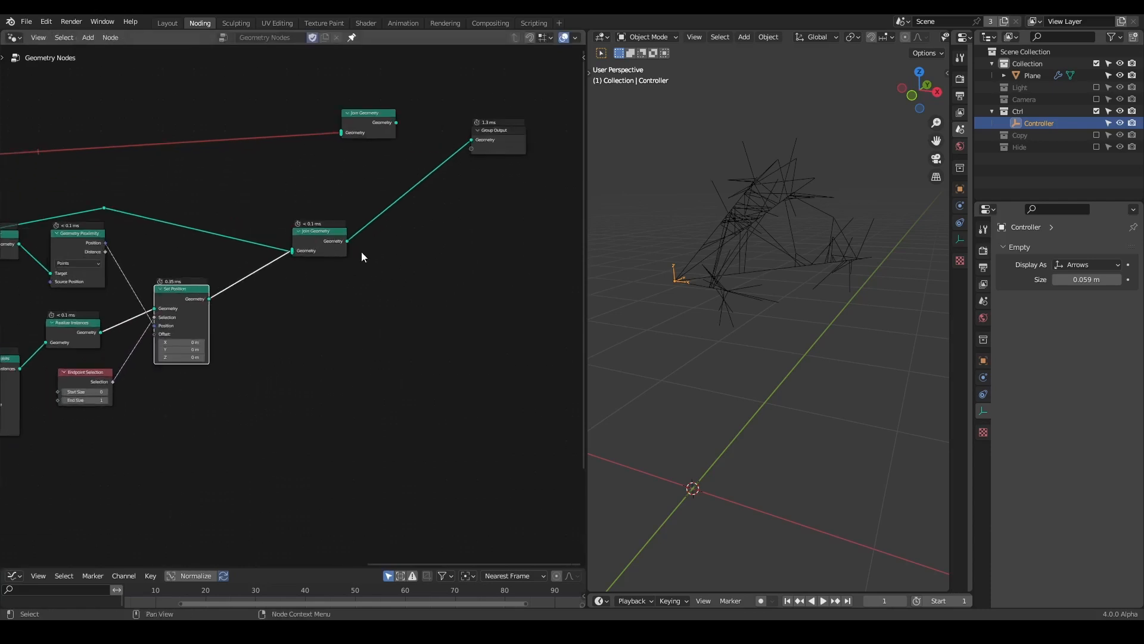
{"action": "left_click_drag", "start_coordinate": [498, 134], "coordinate": [556, 165]}
{"action": "key", "text": "shift+a"}
{"action": "type", "text": "set po"}
{"action": "key", "text": "Return"}
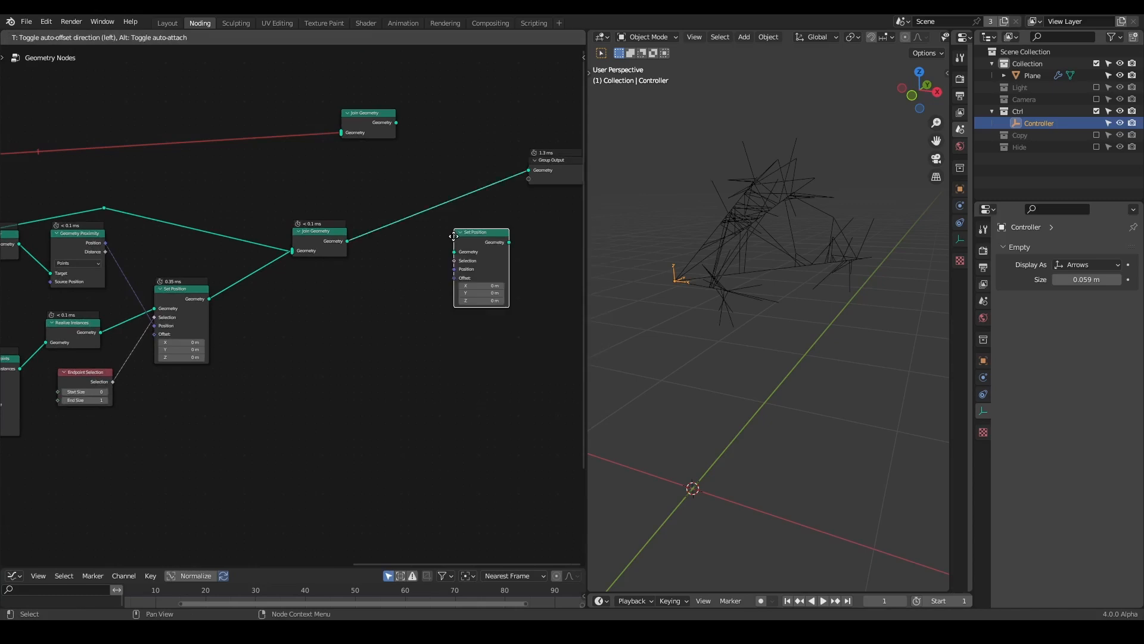
{"action": "left_click", "coordinate": [428, 215]}
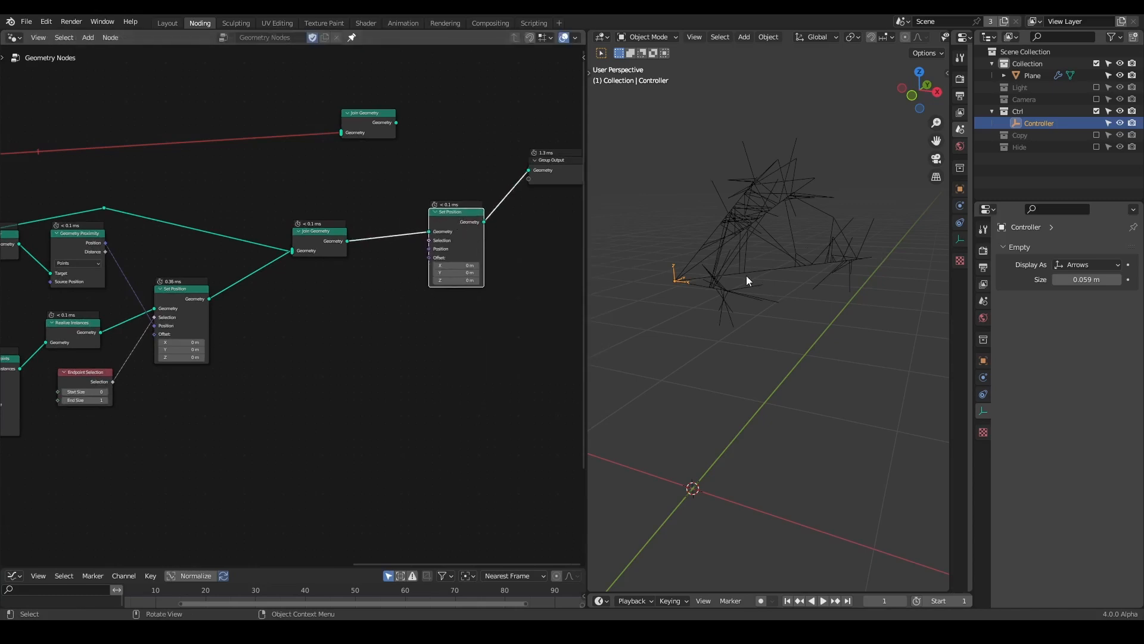
Add a Mix node set to Vector and place it below the new Join Geometry, beside the last Set Position.
{"action": "middle_click_drag", "start_coordinate": [306, 299], "coordinate": [348, 263]}
{"action": "scroll", "coordinate": [348, 264], "scroll_direction": "up", "scroll_amount": 1}
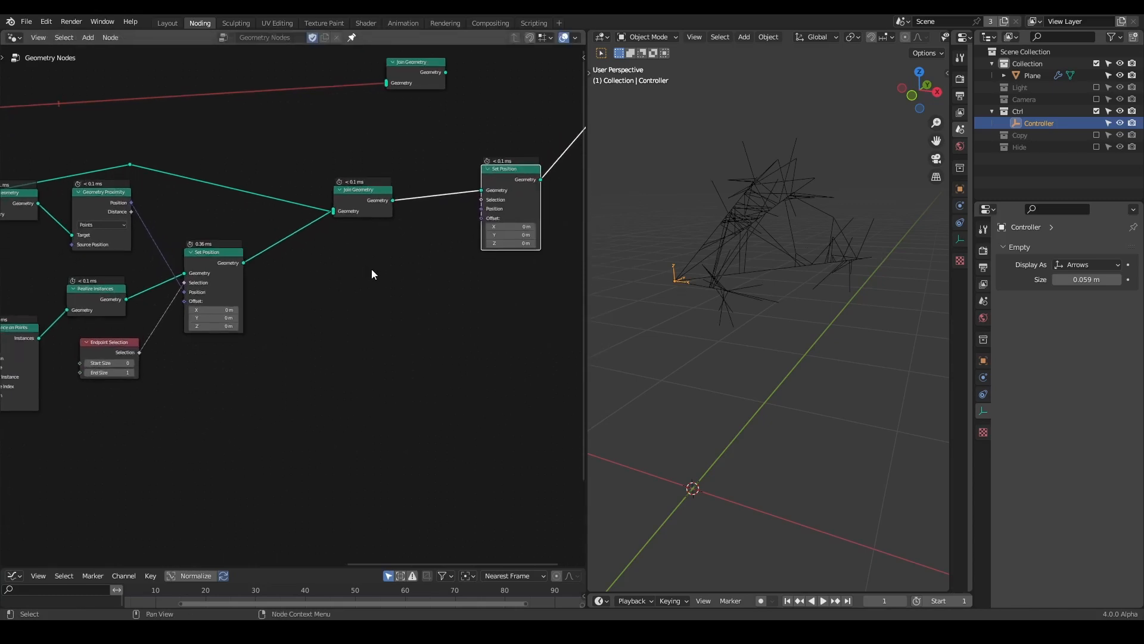
{"action": "key", "text": "shift+a"}
{"action": "type", "text": "mix"}
{"action": "key", "text": "Return"}
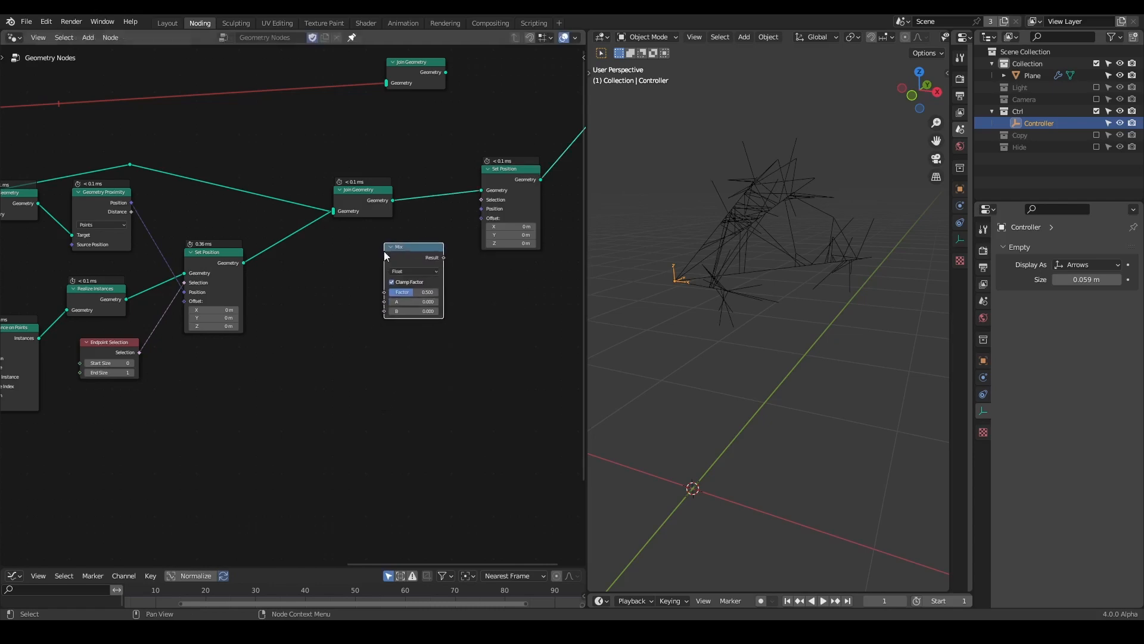
{"action": "left_click", "coordinate": [383, 251]}
{"action": "scroll", "coordinate": [384, 251], "scroll_direction": "up", "scroll_amount": 2}
{"action": "left_click", "coordinate": [443, 263]}
{"action": "left_click", "coordinate": [443, 288]}
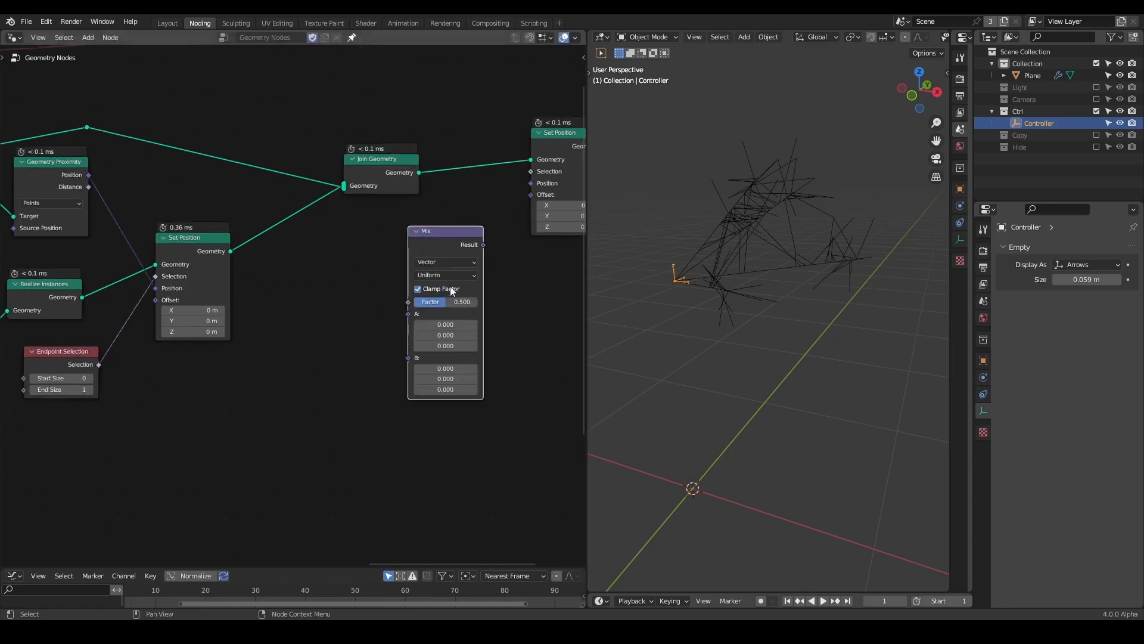
{"action": "middle_click_drag", "start_coordinate": [444, 288], "coordinate": [396, 272]}
{"action": "left_click_drag", "start_coordinate": [399, 215], "coordinate": [419, 199]}
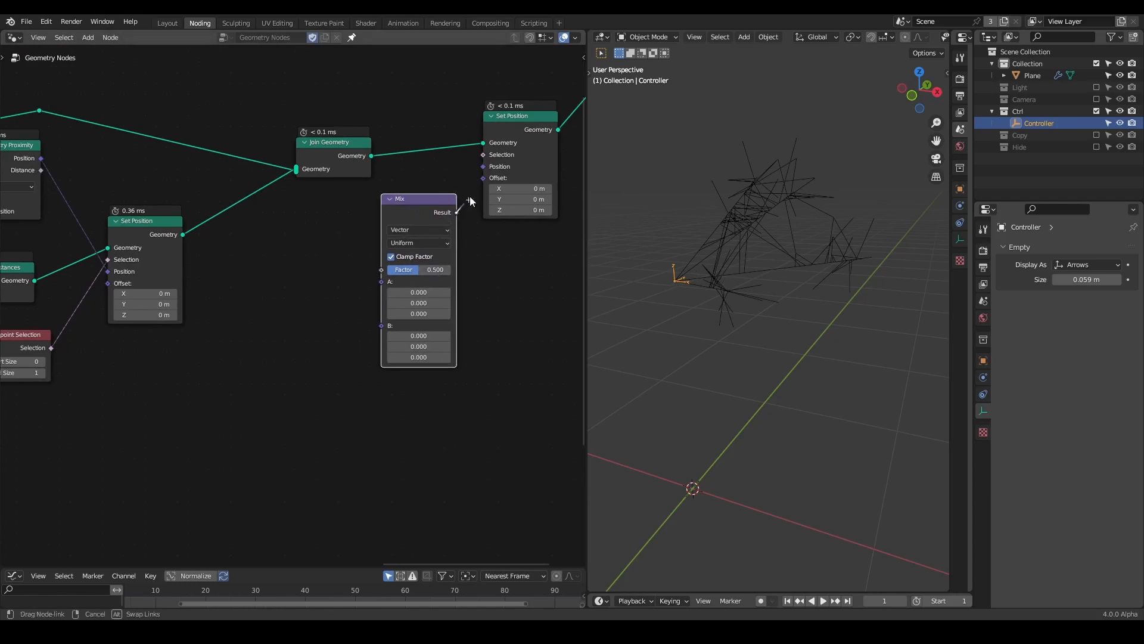
Add a Position node, connect it to the Mix node's B input and place it lower.
{"action": "left_click_drag", "start_coordinate": [457, 212], "coordinate": [466, 251]}
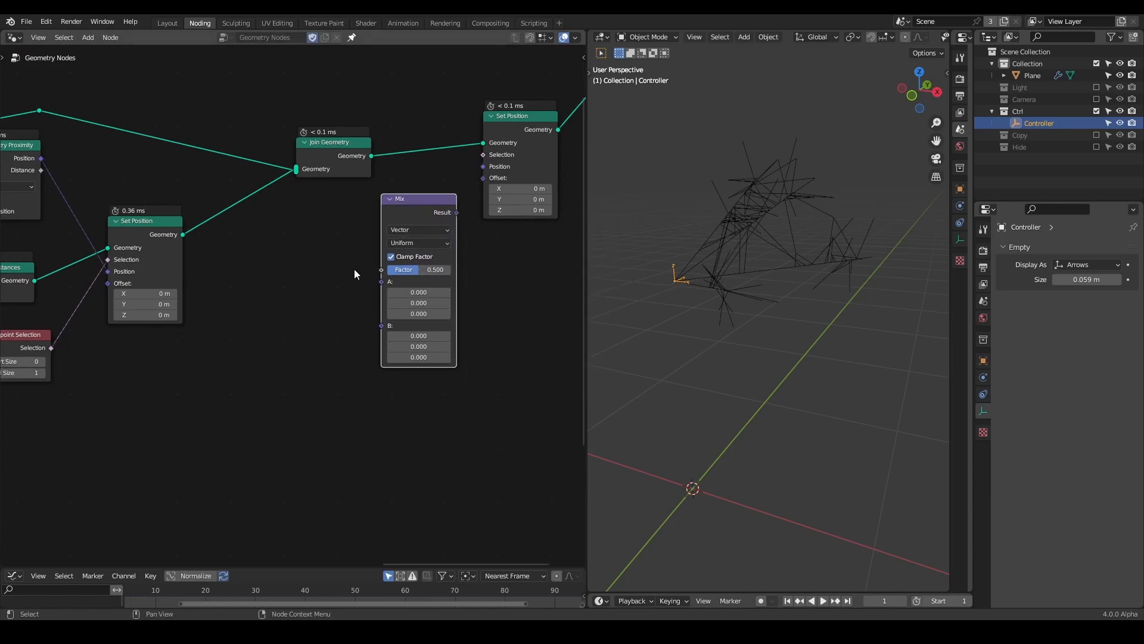
{"action": "left_click_drag", "start_coordinate": [381, 281], "coordinate": [295, 281]}
{"action": "type", "text": "pos"}
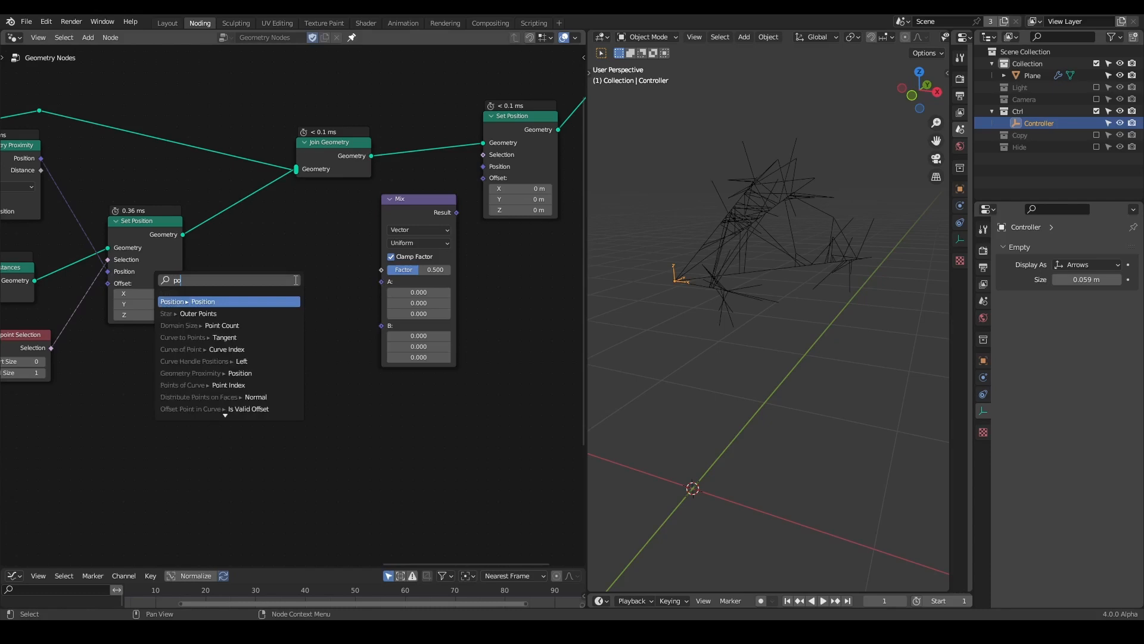
{"action": "key", "text": "Return"}
{"action": "left_click", "coordinate": [308, 326]}
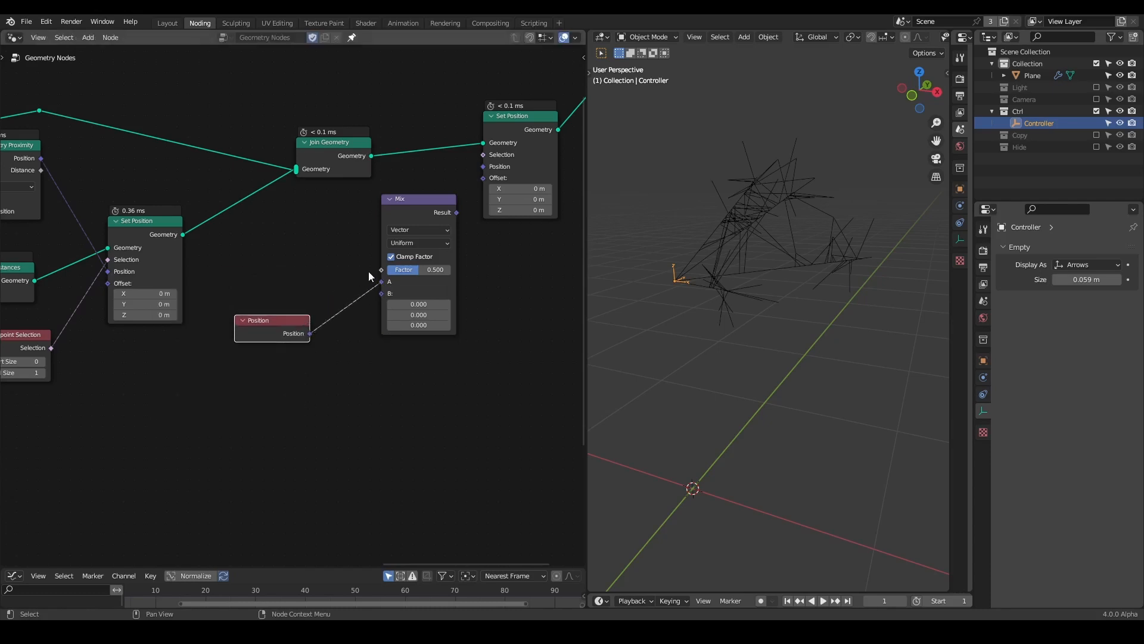
{"action": "left_click_drag", "start_coordinate": [382, 282], "coordinate": [381, 325]}
{"action": "left_click_drag", "start_coordinate": [271, 324], "coordinate": [271, 372]}
Bring the Controller empty in as an Object Info node and feed its Location to the Mix node's A input.
{"action": "left_click_drag", "start_coordinate": [1026, 127], "coordinate": [381, 281]}
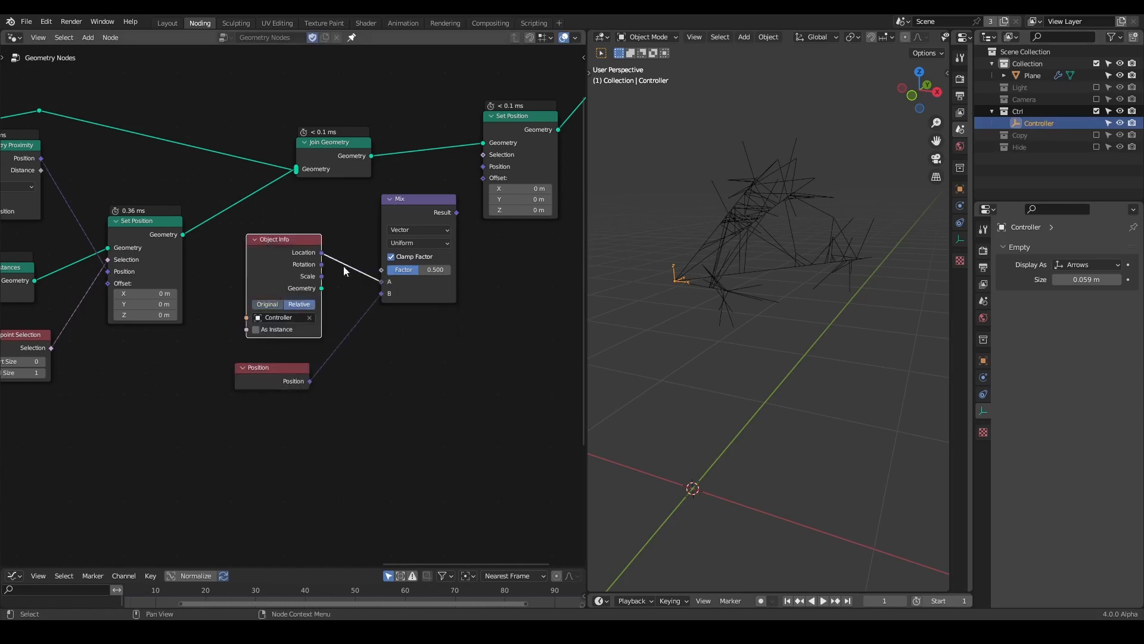
{"action": "middle_click_drag", "start_coordinate": [237, 296], "coordinate": [280, 292]}
{"action": "scroll", "coordinate": [281, 292], "scroll_direction": "down", "scroll_amount": 6}
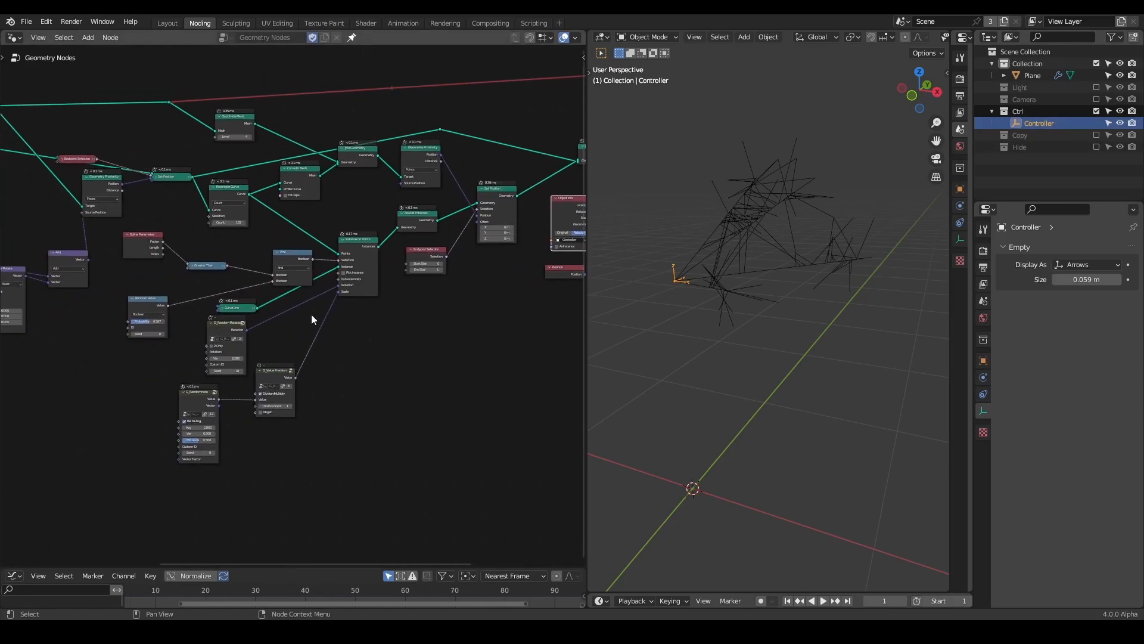
{"action": "middle_click_drag", "start_coordinate": [162, 288], "coordinate": [251, 203]}
{"action": "middle_click_drag", "start_coordinate": [225, 160], "coordinate": [230, 195]}
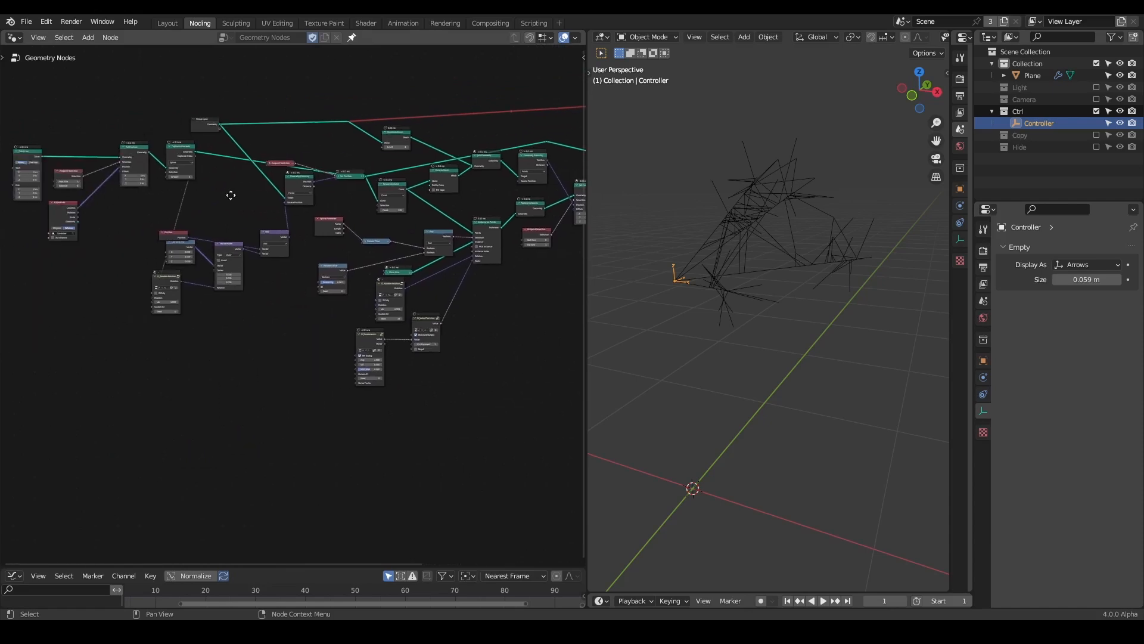
{"action": "middle_click_drag", "start_coordinate": [396, 215], "coordinate": [26, 288]}
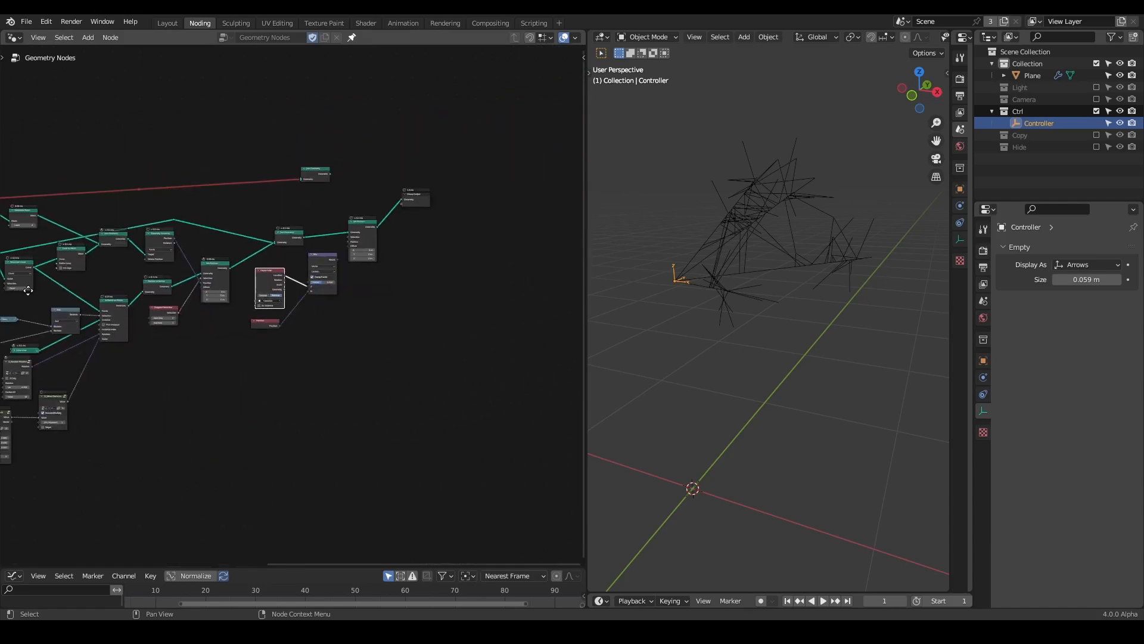
Connect the Mix Result to the last Set Position's Position input and set the Mix Factor to 1.000.
{"action": "middle_click_drag", "start_coordinate": [339, 383], "coordinate": [355, 241], "text": "ctrl"}
{"action": "left_click_drag", "start_coordinate": [428, 163], "coordinate": [460, 109]}
{"action": "middle_click_drag", "start_coordinate": [476, 203], "coordinate": [431, 260]}
{"action": "mouse_move", "coordinate": [348, 292]}
{"action": "left_mouse_down"}
{"action": "mouse_move", "coordinate": [301, 292]}
{"action": "mouse_move", "coordinate": [368, 292]}
{"action": "left_mouse_up"}
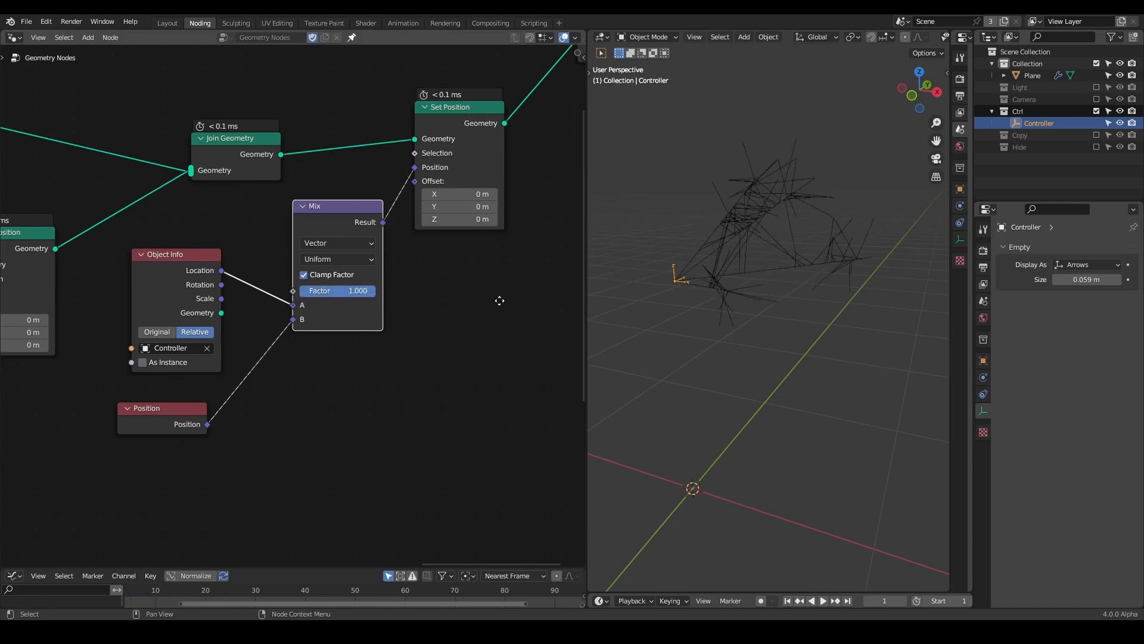
Move the spare Join Geometry near the Group Output, feed it the last Set Position's geometry, and connect it to the Group Output.
{"action": "middle_click_drag", "start_coordinate": [500, 300], "coordinate": [447, 386]}
{"action": "scroll", "coordinate": [446, 385], "scroll_direction": "down", "scroll_amount": 2}
{"action": "left_click_drag", "start_coordinate": [479, 171], "coordinate": [579, 174]}
{"action": "left_click_drag", "start_coordinate": [274, 118], "coordinate": [502, 136]}
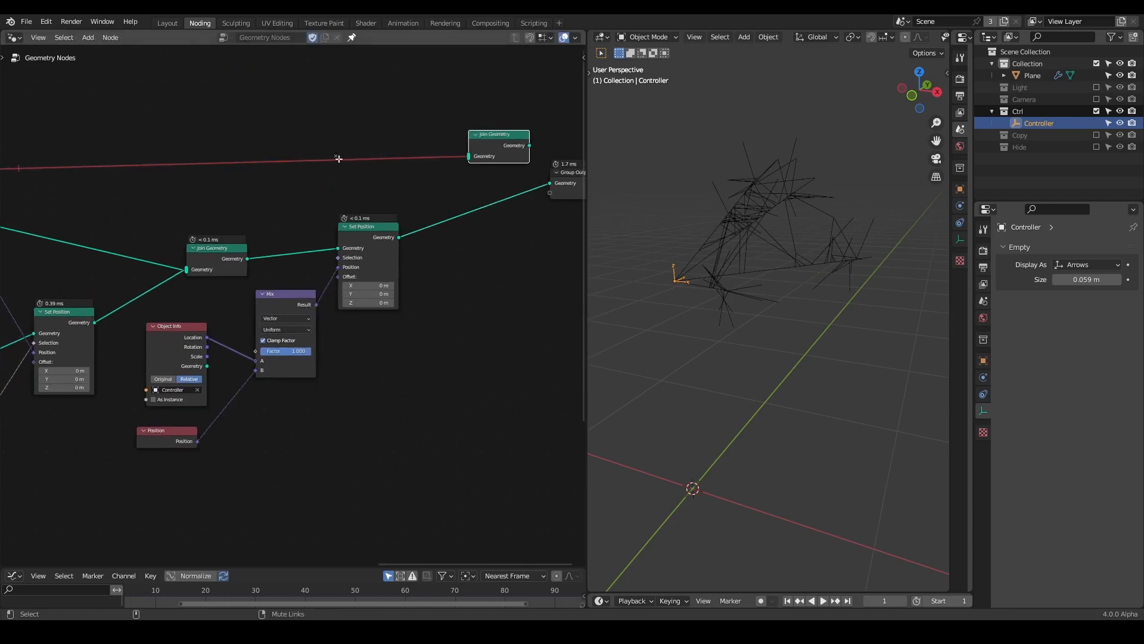
{"action": "left_click_drag", "start_coordinate": [398, 237], "coordinate": [468, 158]}
{"action": "left_click", "coordinate": [491, 143], "text": "alt+shift"}
{"action": "middle_click_drag", "start_coordinate": [492, 218], "coordinate": [428, 191]}
{"action": "left_click_drag", "start_coordinate": [516, 154], "coordinate": [552, 141]}
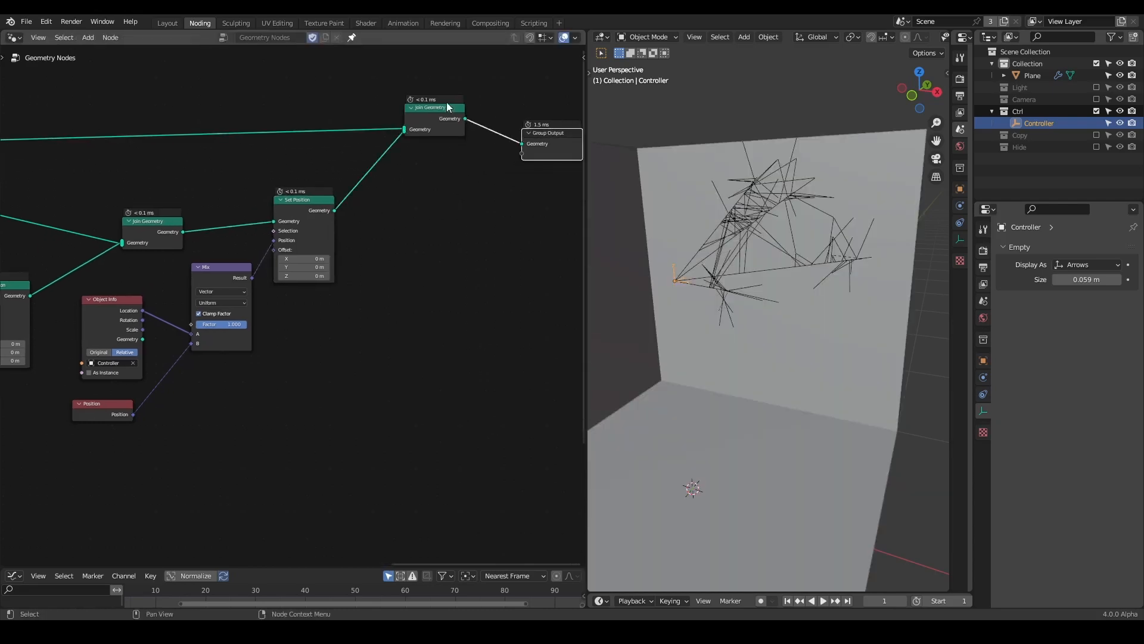
Space out the last Set Position, its Mix node and the Position node to leave more room between them.
{"action": "mouse_move", "coordinate": [246, 324]}
{"action": "left_mouse_down"}
{"action": "mouse_move", "coordinate": [197, 324]}
{"action": "mouse_move", "coordinate": [246, 324]}
{"action": "left_mouse_up"}
{"action": "middle_click_drag", "start_coordinate": [410, 296], "coordinate": [437, 277]}
{"action": "left_click_drag", "start_coordinate": [335, 192], "coordinate": [389, 194]}
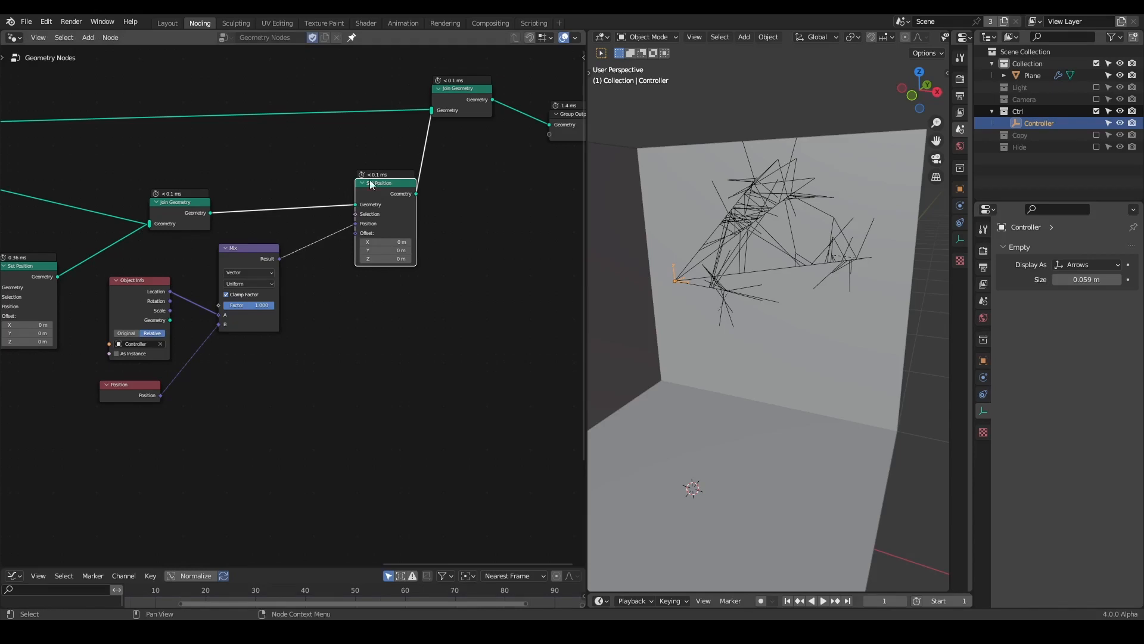
{"action": "middle_click_drag", "start_coordinate": [272, 271], "coordinate": [392, 211]}
{"action": "left_click_drag", "start_coordinate": [392, 211], "coordinate": [450, 210]}
{"action": "left_click_drag", "start_coordinate": [268, 344], "coordinate": [329, 337]}
{"action": "scroll", "coordinate": [362, 347], "scroll_direction": "up", "scroll_amount": 2}
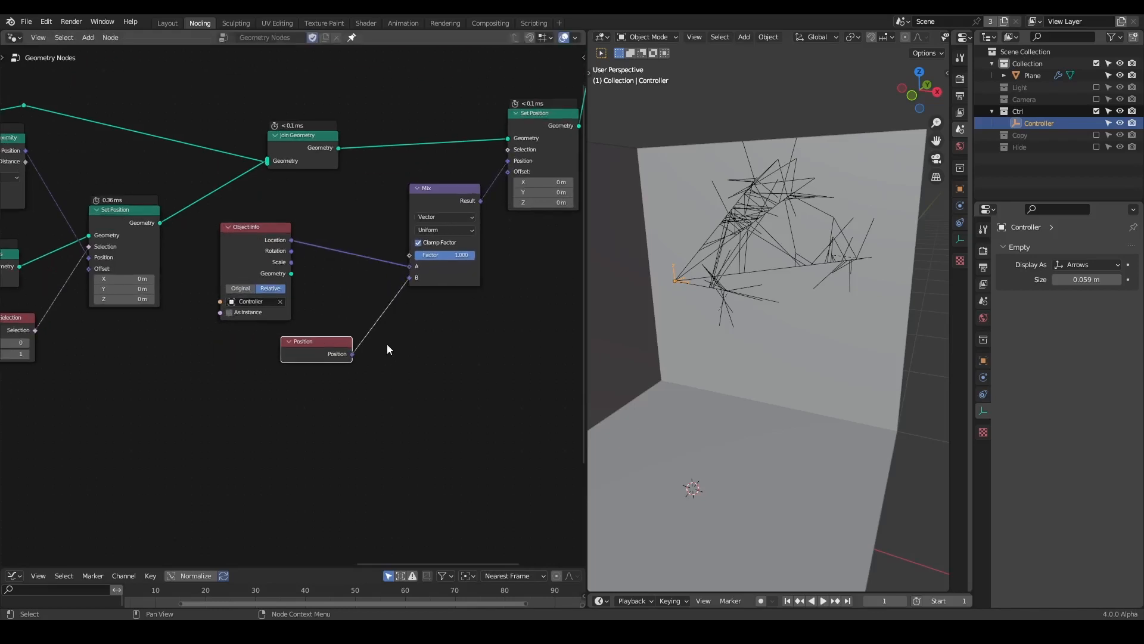
Add a Scene Time node below the Object Info node.
{"action": "key", "text": "shift+a"}
{"action": "type", "text": "scene"}
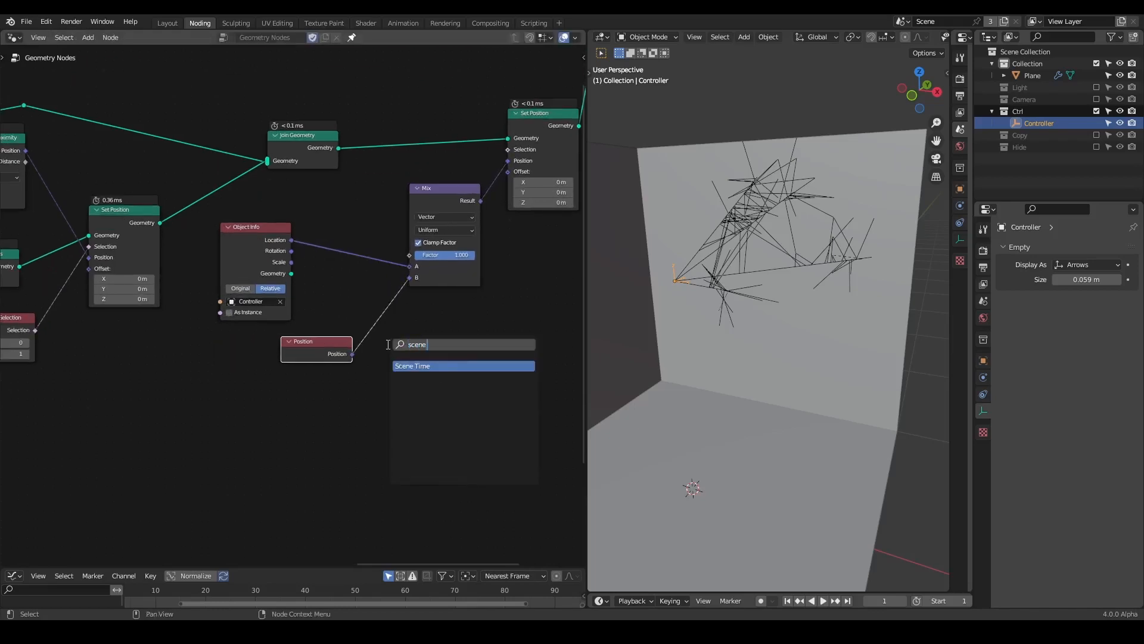
{"action": "key", "text": "Return"}
{"action": "left_click", "coordinate": [132, 400]}
Add a Map Range node fed by Scene Time's Frame output and move Scene Time further away from it.
{"action": "middle_click_drag", "start_coordinate": [149, 406], "coordinate": [178, 359]}
{"action": "left_click_drag", "start_coordinate": [180, 364], "coordinate": [295, 372]}
{"action": "type", "text": "map ran"}
{"action": "key", "text": "Return"}
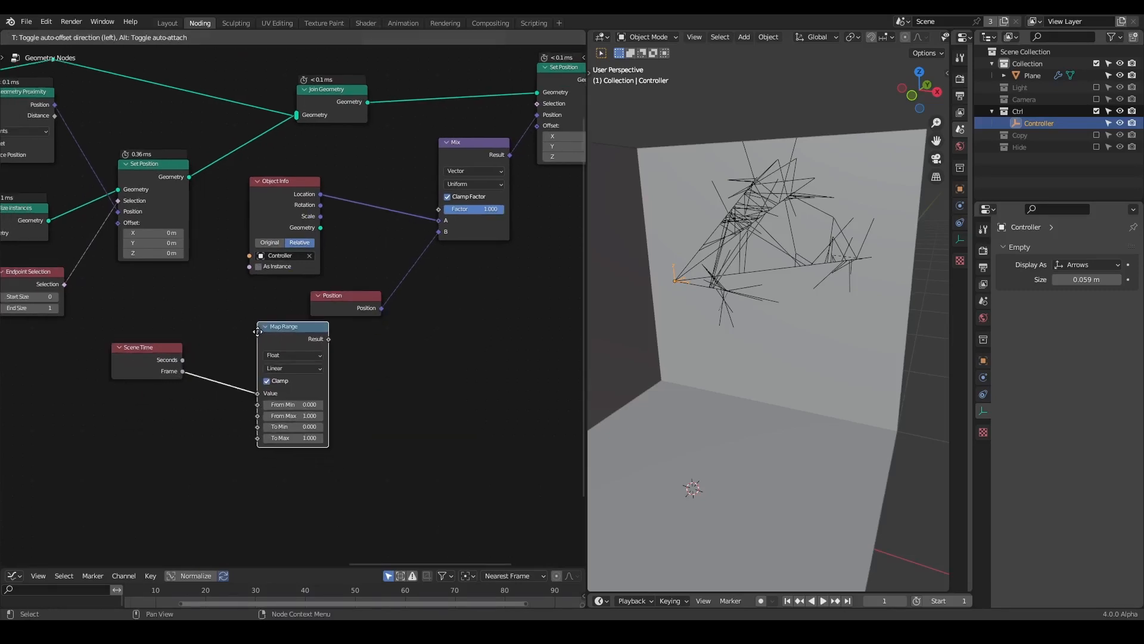
{"action": "left_click", "coordinate": [260, 331]}
{"action": "left_click", "coordinate": [156, 347]}
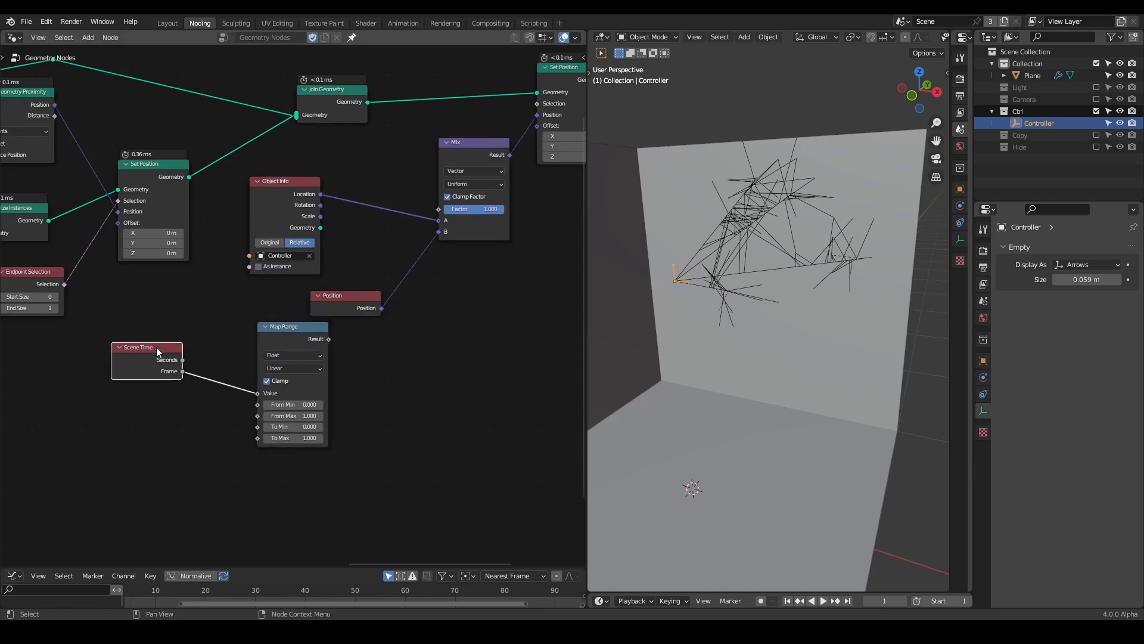
{"action": "left_click_drag", "start_coordinate": [156, 347], "coordinate": [124, 392]}
Set the Map Range's From Max to 25 and From Min to 1.
{"action": "scroll", "coordinate": [414, 434], "scroll_direction": "up", "scroll_amount": 2}
{"action": "scroll", "coordinate": [873, 599], "scroll_direction": "down", "scroll_amount": 2}
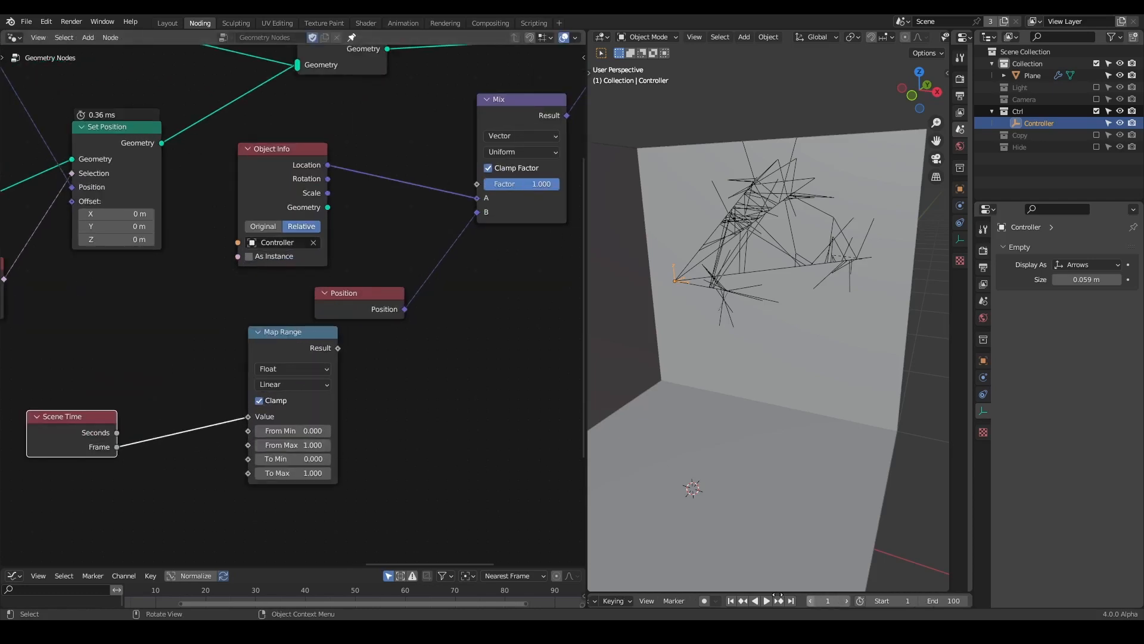
{"action": "left_click", "coordinate": [296, 448]}
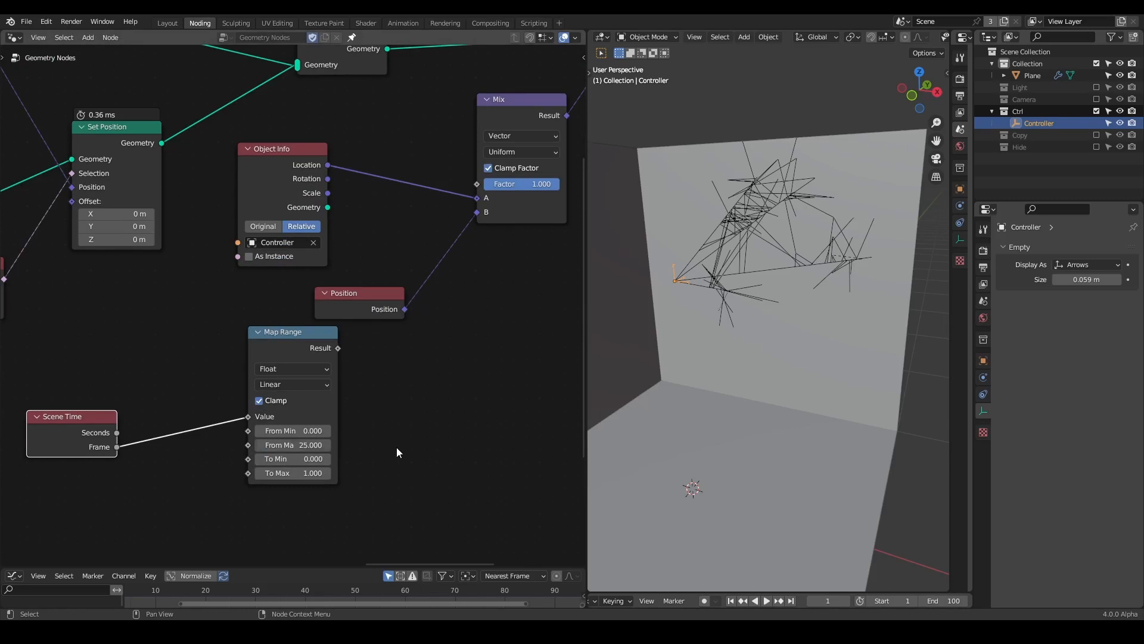
{"action": "left_click", "coordinate": [313, 431]}
{"action": "type", "text": "1"}
{"action": "key", "text": "Return"}
Connect the Map Range Result to the Mix node's Factor and play the animation to check the growth.
{"action": "left_click_drag", "start_coordinate": [337, 348], "coordinate": [477, 184]}
{"action": "middle_click_drag", "start_coordinate": [451, 320], "coordinate": [399, 380]}
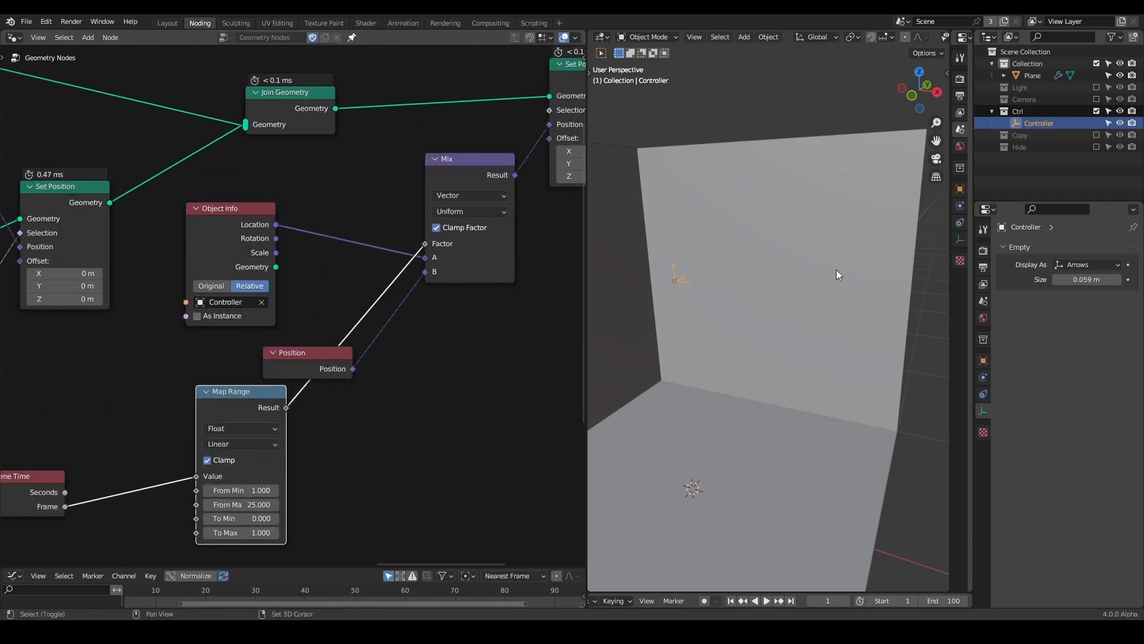
{"action": "key", "text": "space"}
{"action": "key", "text": "space"}
Reposition the Map Range node and insert a Float Curve node between it and the Mix Factor.
{"action": "middle_click_drag", "start_coordinate": [81, 362], "coordinate": [210, 263]}
{"action": "key", "text": "g"}
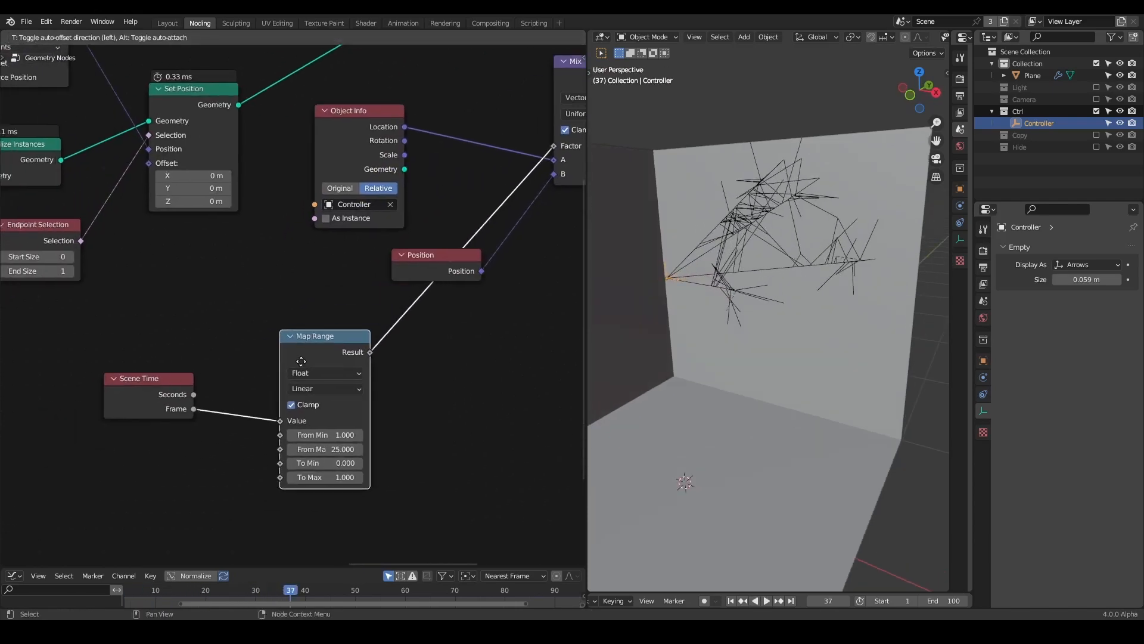
{"action": "left_click", "coordinate": [288, 395]}
{"action": "key", "text": "shift+a"}
{"action": "type", "text": "float curve"}
{"action": "key", "text": "Return"}
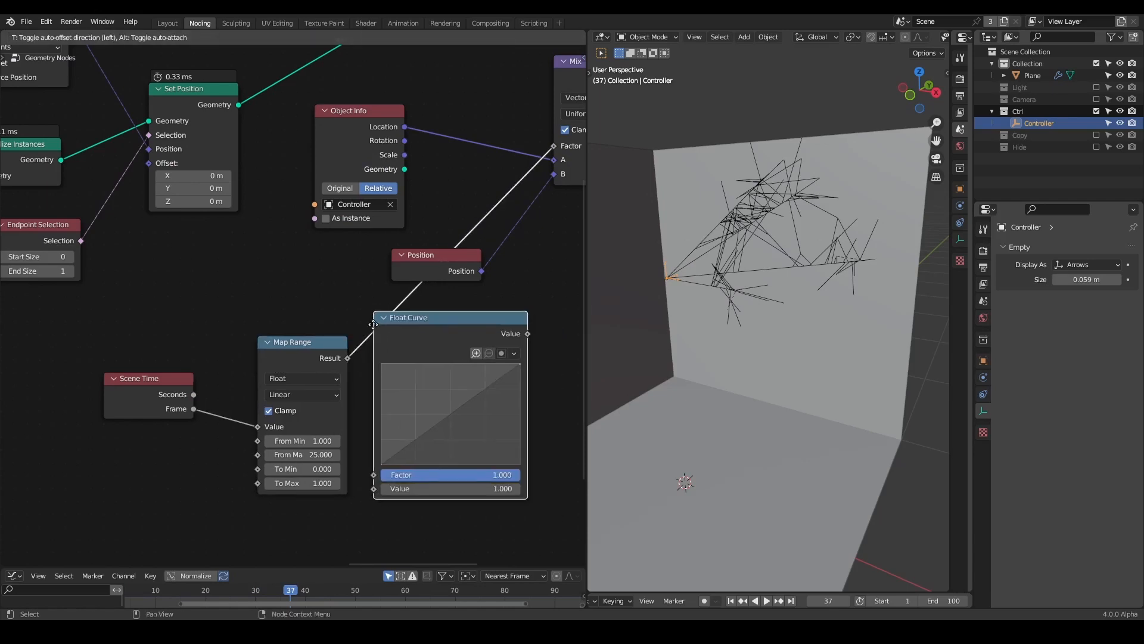
{"action": "left_click", "coordinate": [350, 324]}
{"action": "middle_click_drag", "start_coordinate": [350, 323], "coordinate": [307, 302]}
Bend the Float Curve with an auto-clamped point at about 0.69, 0.18, and play the growth from the first frame.
{"action": "left_click_drag", "start_coordinate": [373, 398], "coordinate": [409, 423]}
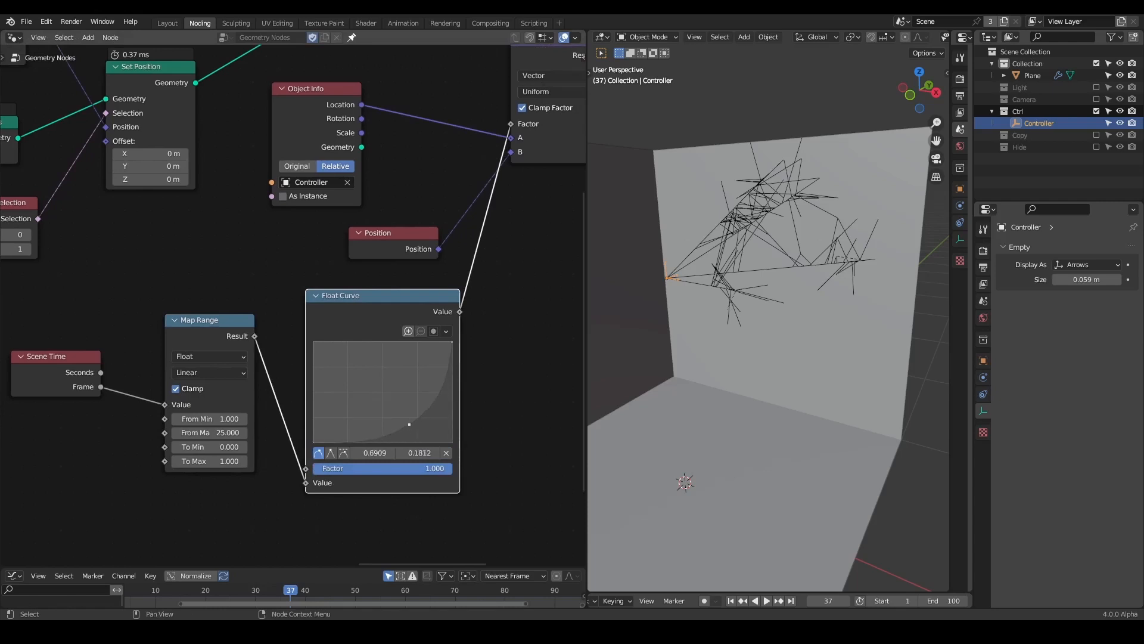
{"action": "left_click", "coordinate": [347, 455]}
{"action": "key", "text": "shift+Left"}
{"action": "key", "text": "space"}
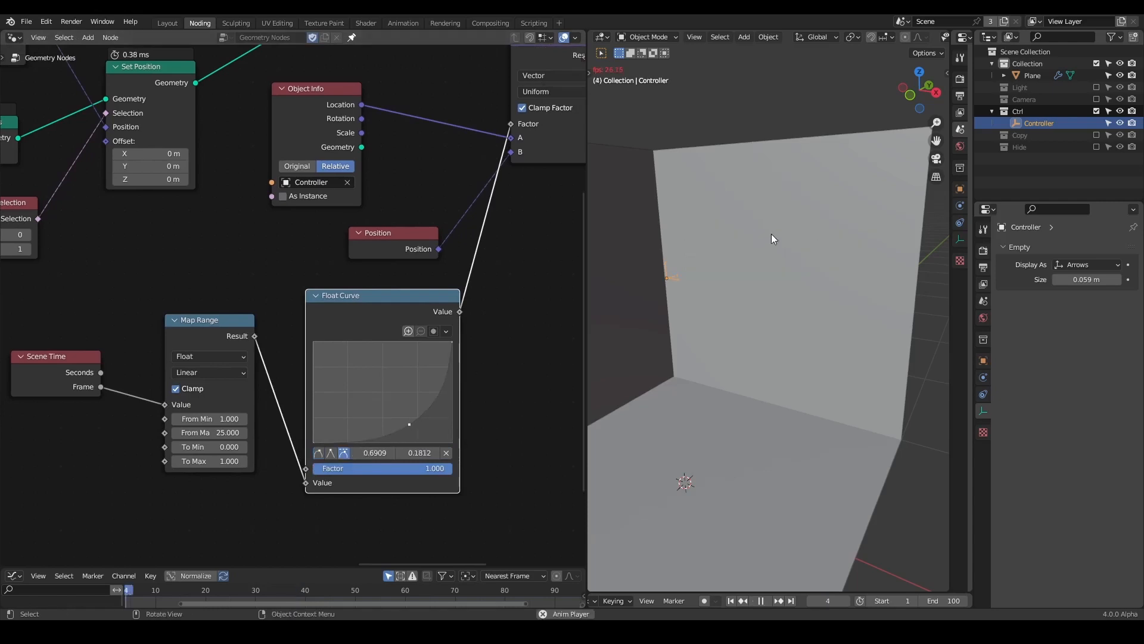
{"action": "key", "text": "space"}
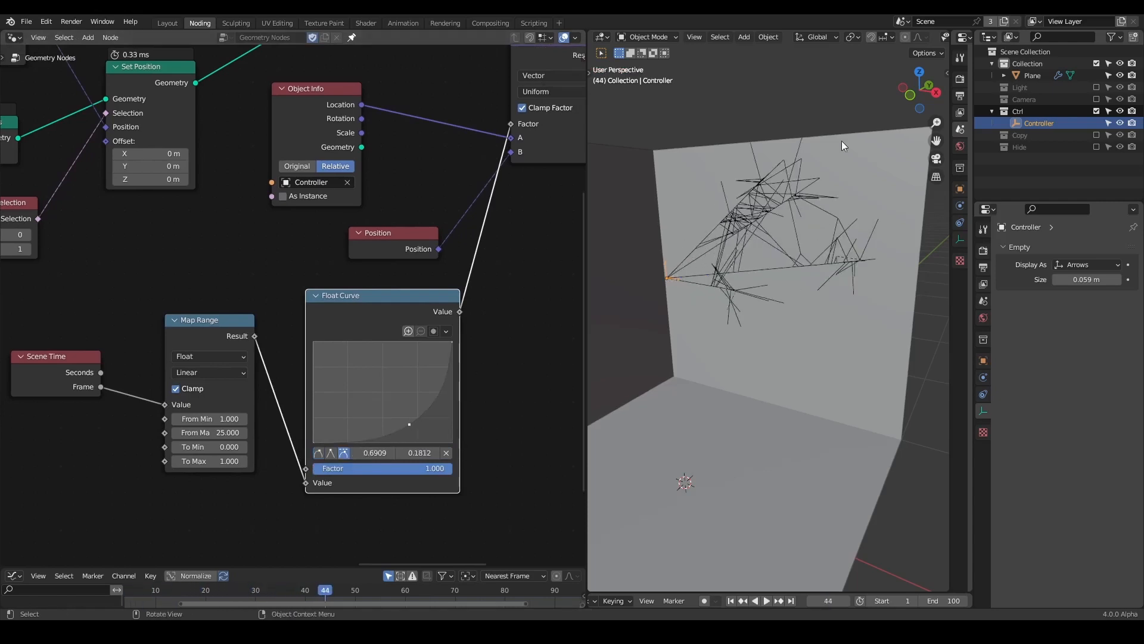
Move the final Join Geometry and Group Output well away from the last Set Position to make room.
{"action": "middle_click_drag", "start_coordinate": [516, 238], "coordinate": [204, 434]}
{"action": "scroll", "coordinate": [324, 280], "scroll_direction": "down", "scroll_amount": 4}
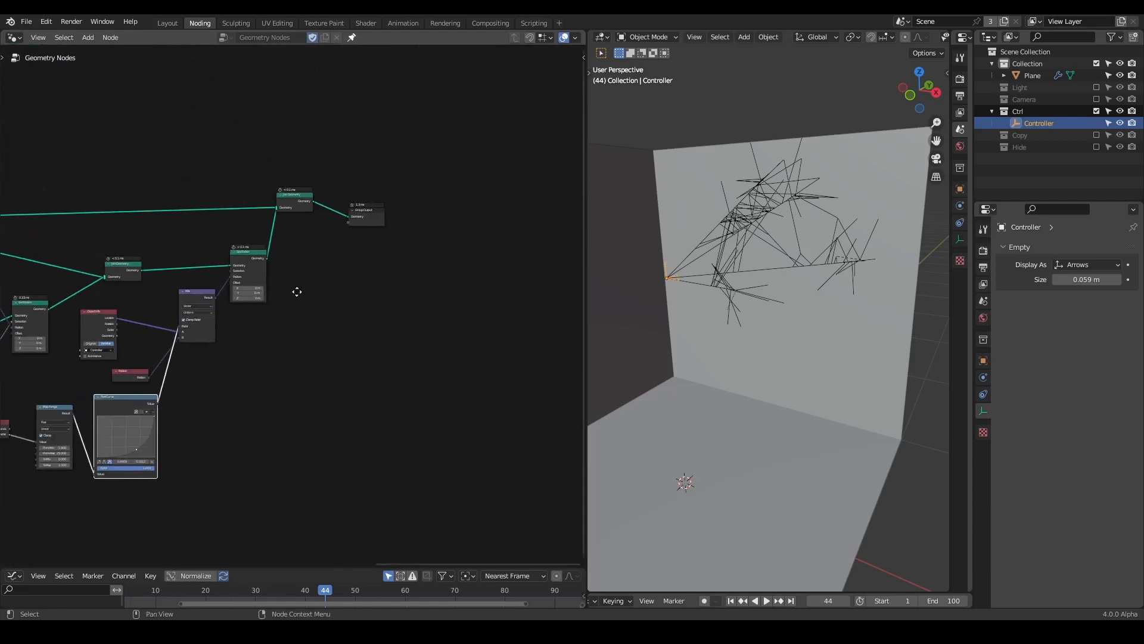
{"action": "left_click_drag", "start_coordinate": [384, 119], "coordinate": [265, 254]}
{"action": "key", "text": "g"}
{"action": "left_click", "coordinate": [468, 253]}
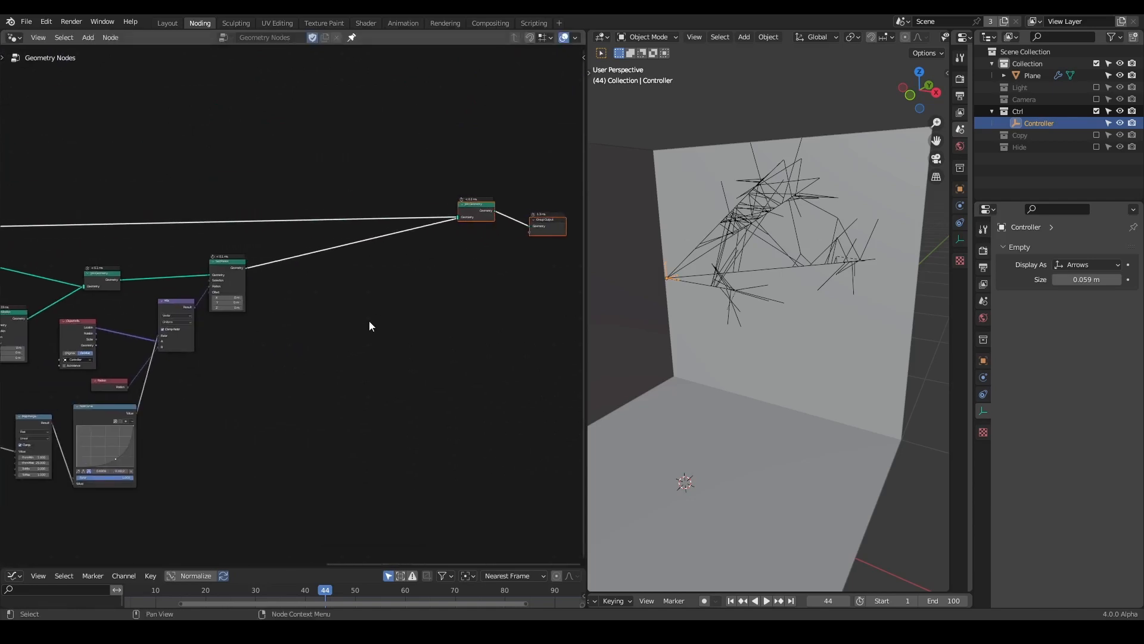
Insert a G_Inertial Deformer node between the last Set Position and the final Join Geometry.
{"action": "scroll", "coordinate": [370, 320], "scroll_direction": "up", "scroll_amount": 5}
{"action": "key", "text": "shift+a"}
{"action": "type", "text": "inertial"}
{"action": "key", "text": "Down"}
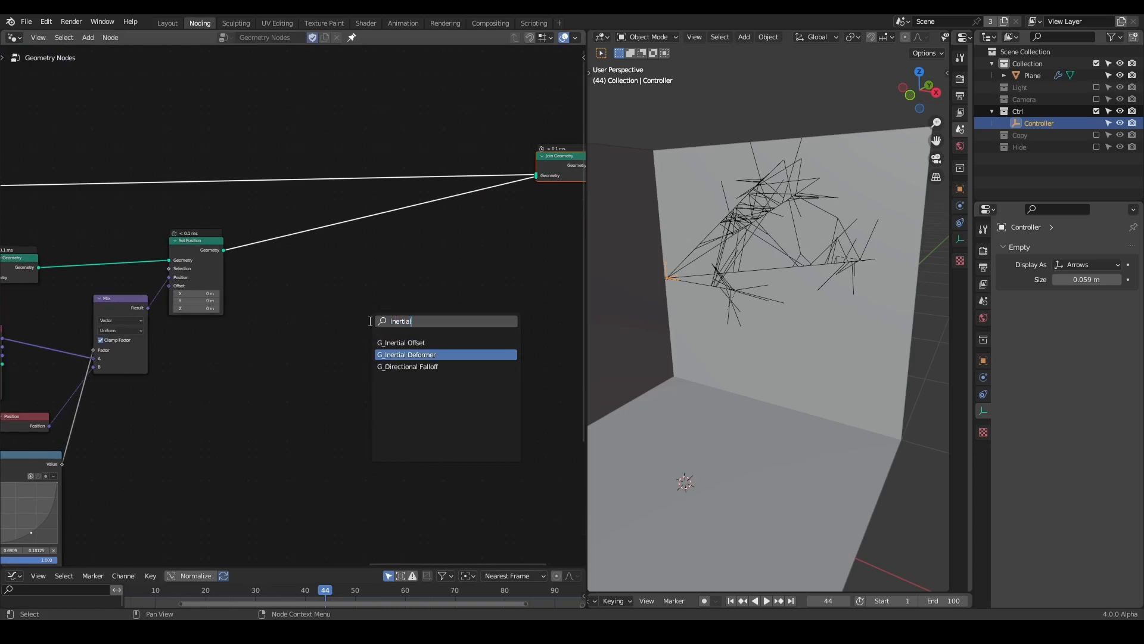
{"action": "key", "text": "Return"}
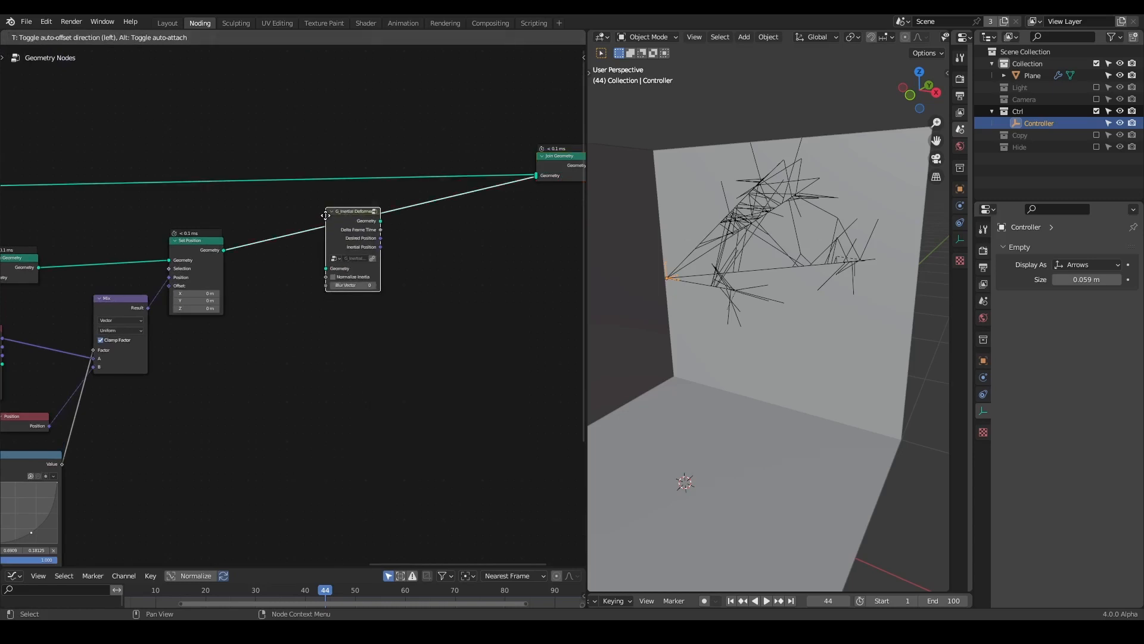
{"action": "left_click", "coordinate": [314, 213]}
Move the final Join Geometry and Group Output further away from the G_Inertial Deformer node.
{"action": "middle_click_drag", "start_coordinate": [412, 241], "coordinate": [216, 233]}
{"action": "left_click_drag", "start_coordinate": [504, 113], "coordinate": [286, 241]}
{"action": "key", "text": "g"}
{"action": "left_click", "coordinate": [400, 204]}
{"action": "scroll", "coordinate": [312, 267], "scroll_direction": "up", "scroll_amount": 6}
{"action": "middle_click_drag", "start_coordinate": [311, 270], "coordinate": [351, 282]}
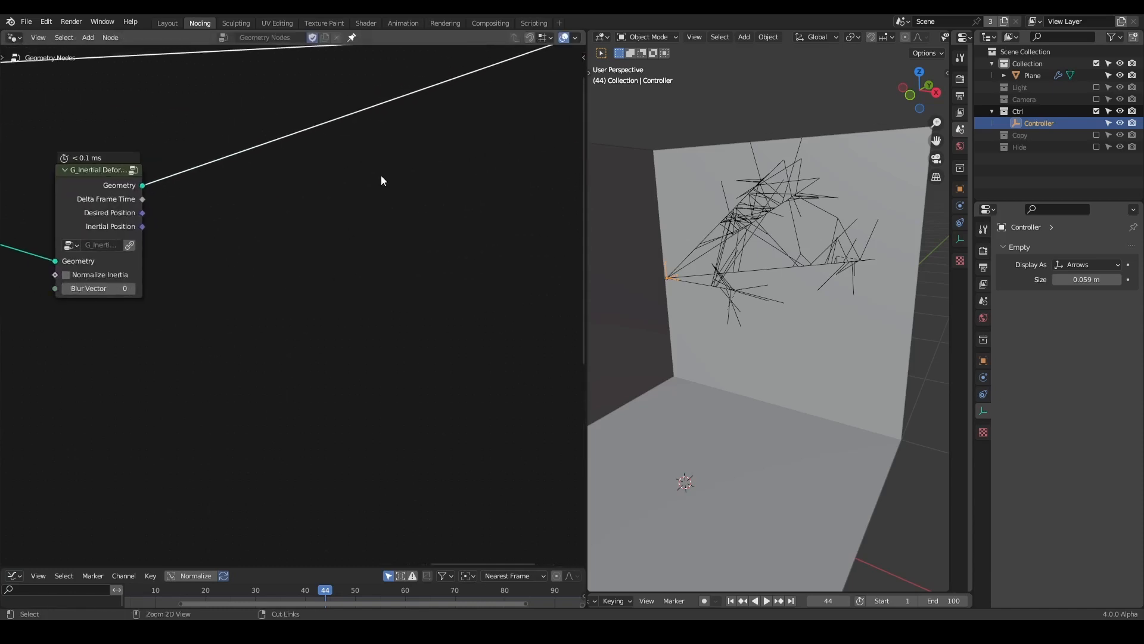
{"action": "key", "text": "shift+a"}
{"action": "type", "text": "set poi"}
{"action": "key", "text": "Return"}
{"action": "left_click", "coordinate": [388, 169]}
{"action": "key", "text": "x"}
Insert a Set Position node between the G_Inertial Deformer and the final Join Geometry.
{"action": "key", "text": "shift+a"}
{"action": "type", "text": "sset pos"}
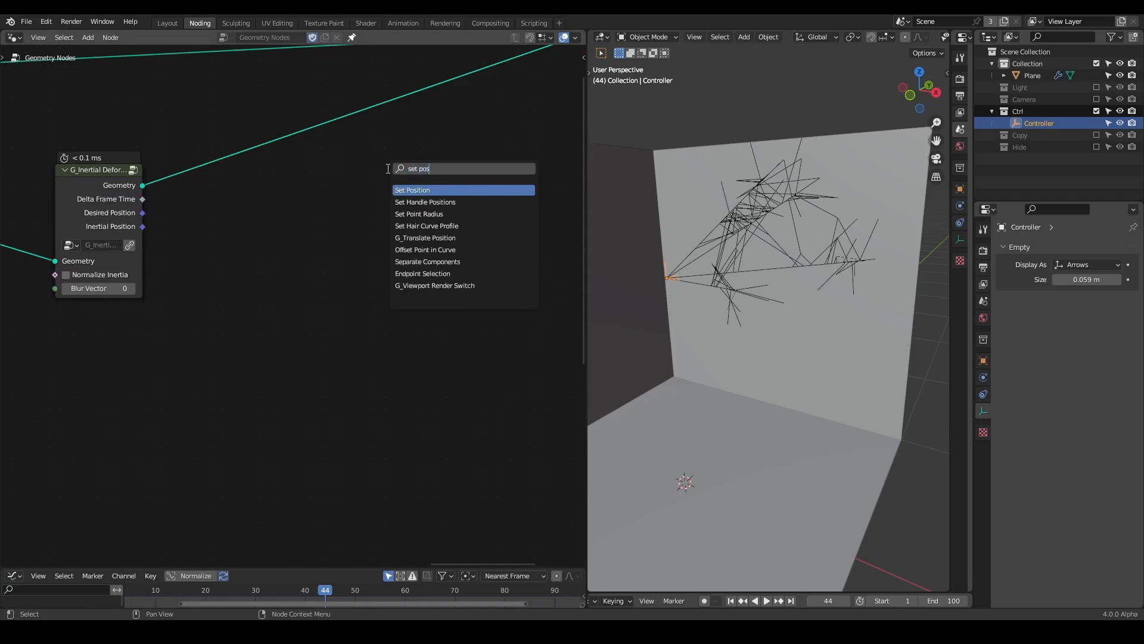
{"action": "key", "text": "Return"}
{"action": "left_click", "coordinate": [412, 107]}
{"action": "left_click_drag", "start_coordinate": [411, 103], "coordinate": [525, 143]}
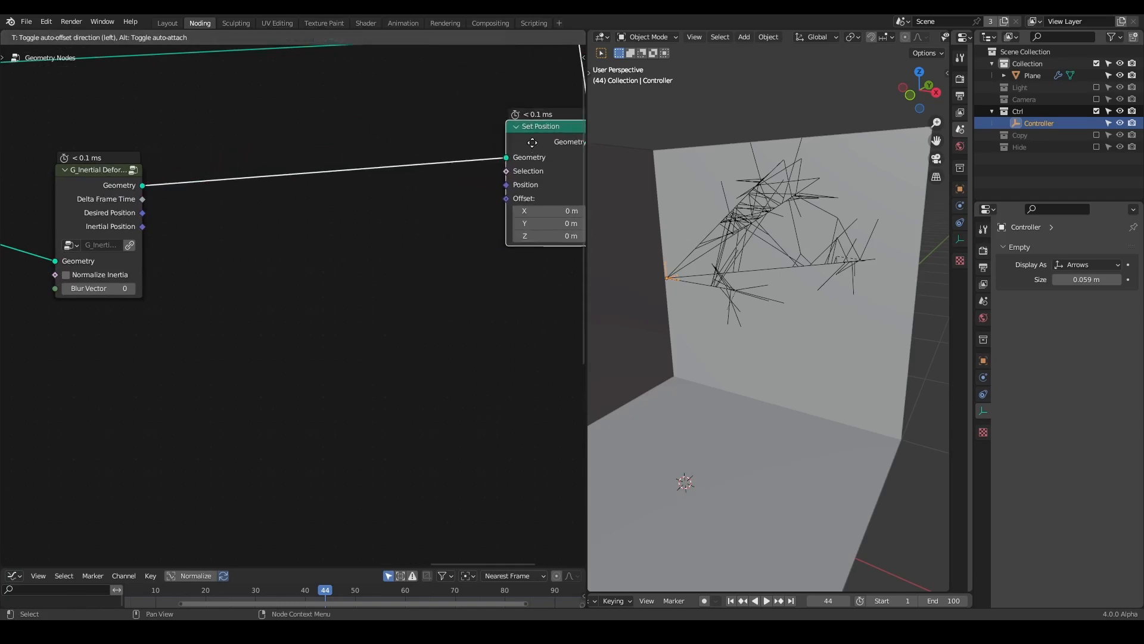
Add a vector Mix node whose Result feeds the Position input of the new Set Position.
{"action": "scroll", "coordinate": [323, 324], "scroll_direction": "down", "scroll_amount": 3}
{"action": "left_click", "coordinate": [376, 275]}
{"action": "key", "text": "shift+a"}
{"action": "type", "text": "mix"}
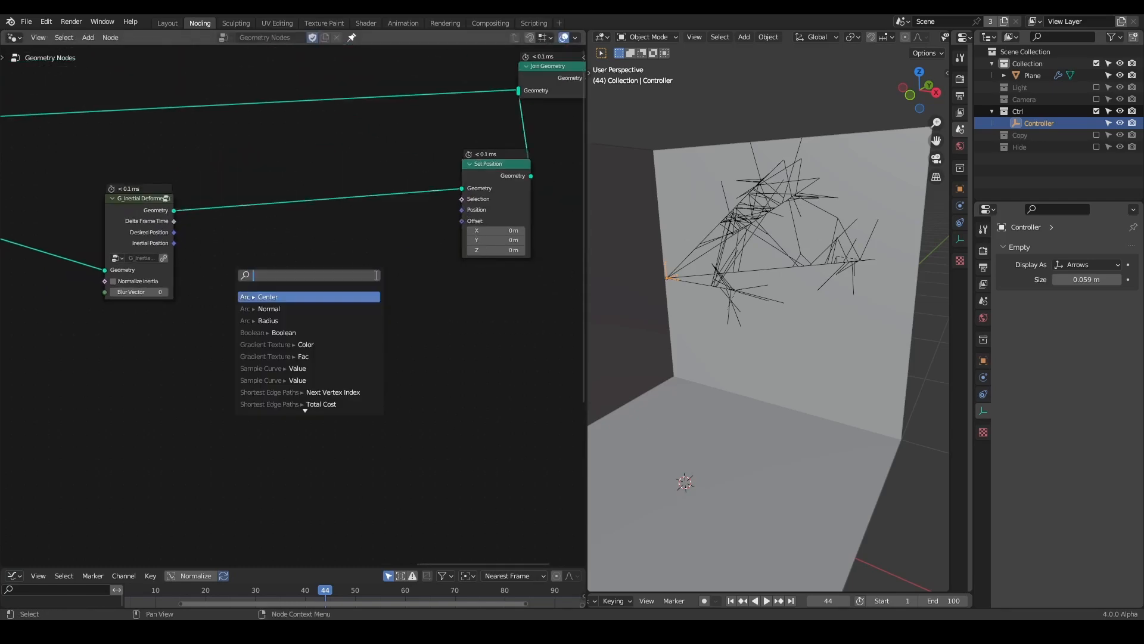
{"action": "key", "text": "Return"}
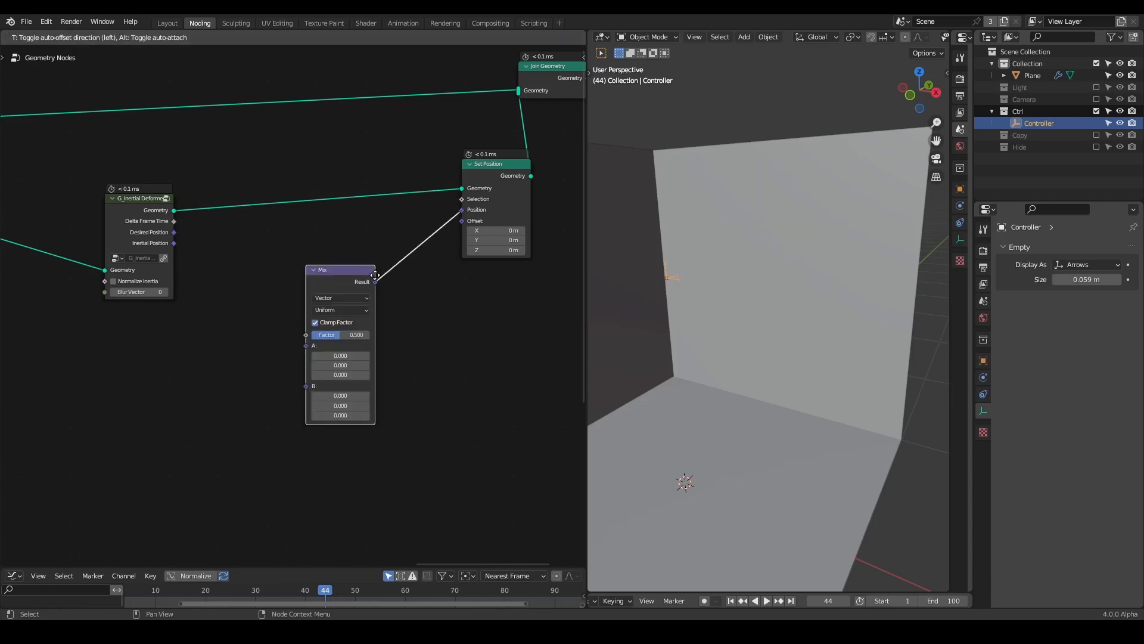
{"action": "left_click", "coordinate": [401, 233]}
Connect the deformer's Desired Position to the Mix's A and Inertial Position to B, and space the two nodes apart.
{"action": "scroll", "coordinate": [258, 312], "scroll_direction": "up", "scroll_amount": 1}
{"action": "left_click_drag", "start_coordinate": [153, 220], "coordinate": [339, 299]}
{"action": "left_click_drag", "start_coordinate": [153, 233], "coordinate": [339, 311]}
{"action": "left_click_drag", "start_coordinate": [360, 228], "coordinate": [380, 229]}
{"action": "middle_click_drag", "start_coordinate": [315, 278], "coordinate": [441, 266]}
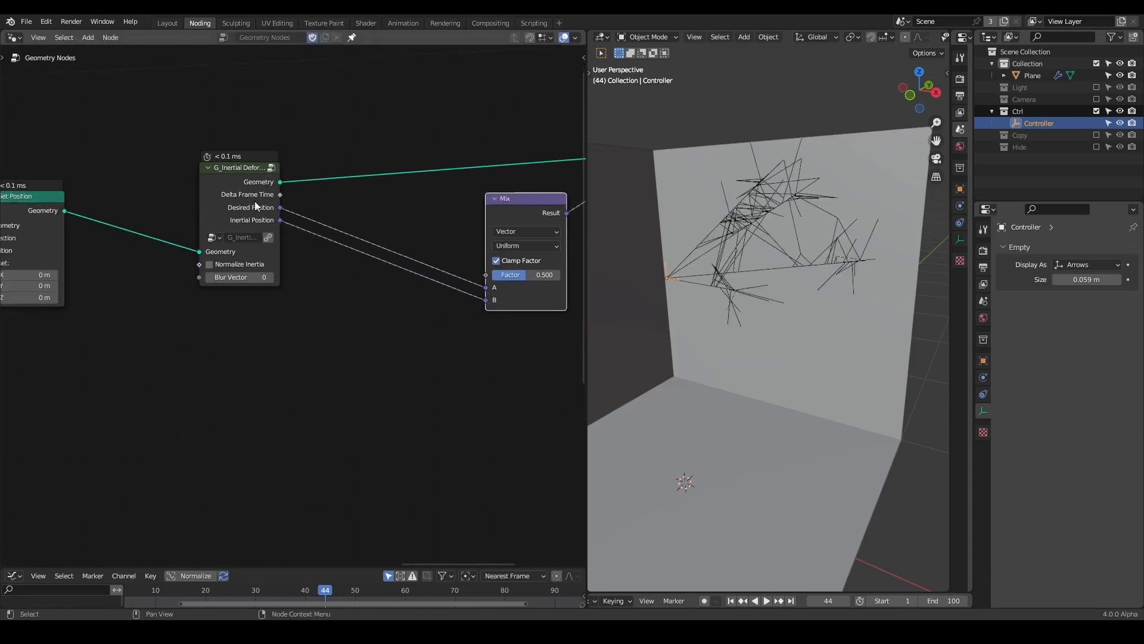
{"action": "left_click_drag", "start_coordinate": [229, 192], "coordinate": [184, 188]}
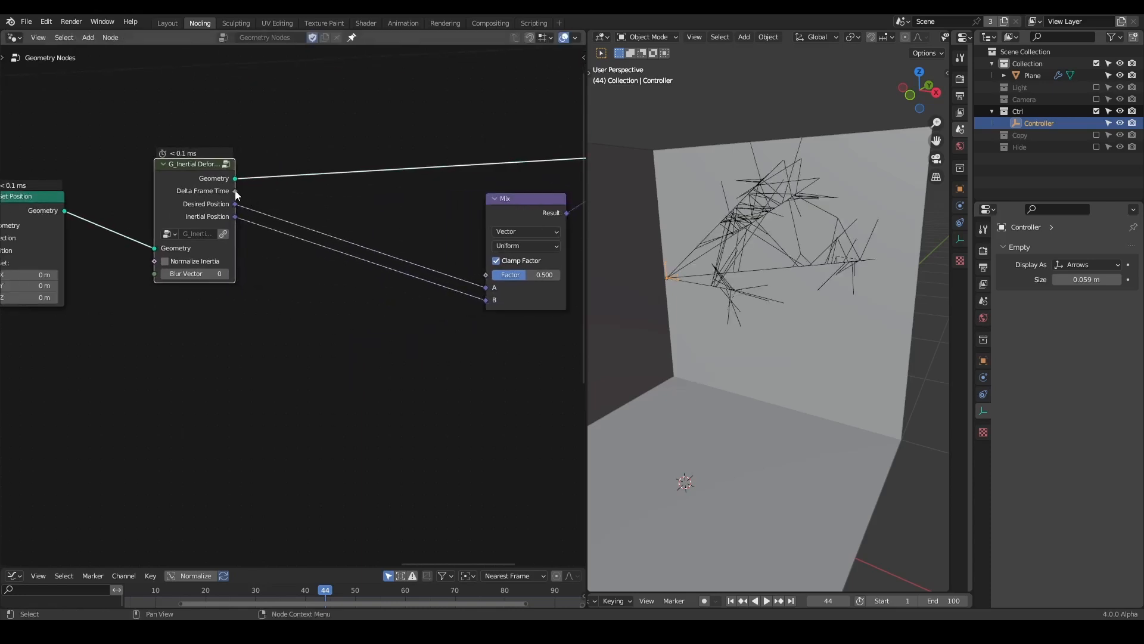
Add a G_Sin Function node driven by Delta Frame Time, feed its Sin output to the Mix Factor, and disable Clamp Factor.
{"action": "key", "text": "shift+a"}
{"action": "type", "text": "sin f"}
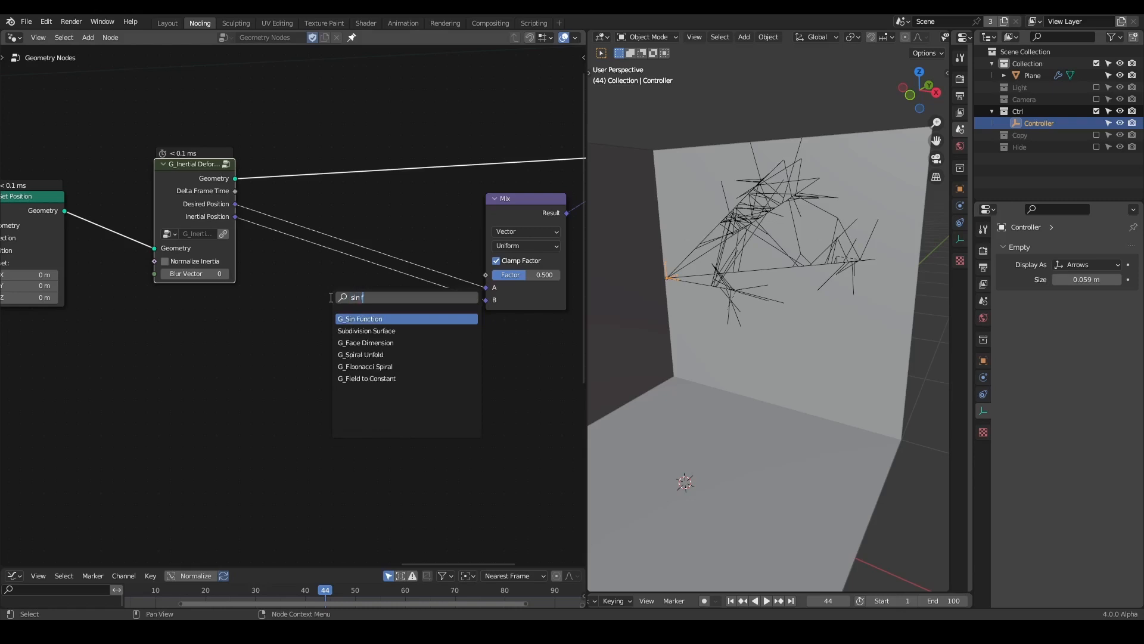
{"action": "key", "text": "Return"}
{"action": "left_click", "coordinate": [329, 297]}
{"action": "left_click_drag", "start_coordinate": [236, 191], "coordinate": [330, 349]}
{"action": "left_click_drag", "start_coordinate": [411, 306], "coordinate": [487, 276]}
Move the Mix, Set Position and output nodes further along and place the G_Sin Function in the gap.
{"action": "middle_click_drag", "start_coordinate": [484, 341], "coordinate": [235, 301]}
{"action": "scroll", "coordinate": [312, 331], "scroll_direction": "down", "scroll_amount": 6}
{"action": "left_click_drag", "start_coordinate": [476, 73], "coordinate": [247, 239]}
{"action": "key", "text": "g"}
{"action": "left_click", "coordinate": [359, 238]}
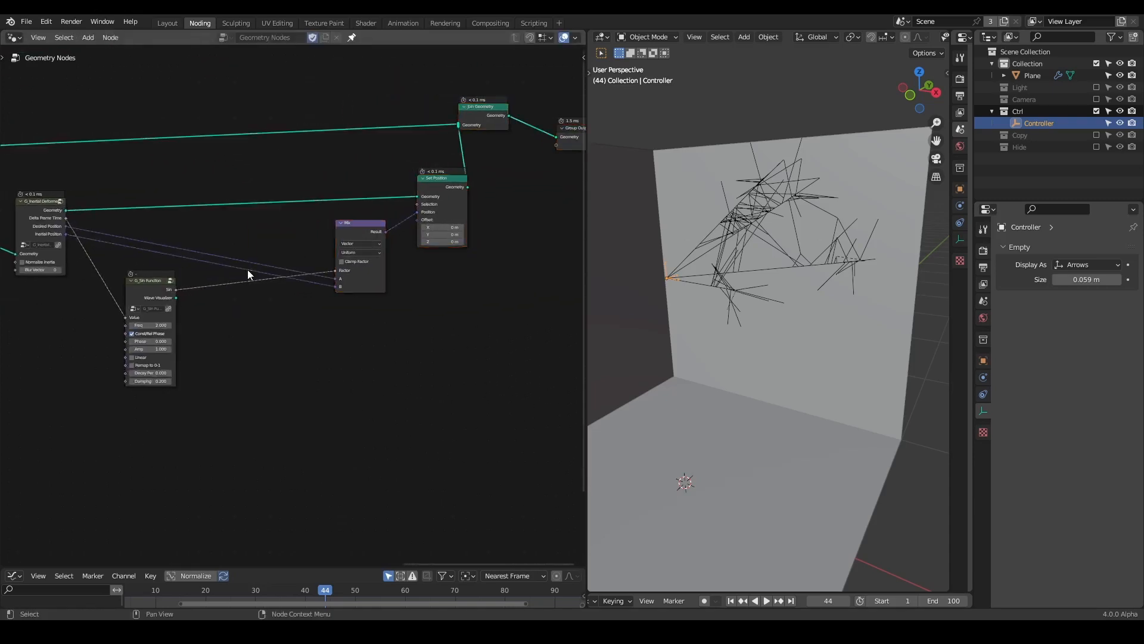
{"action": "left_click", "coordinate": [206, 310]}
{"action": "scroll", "coordinate": [202, 312], "scroll_direction": "up", "scroll_amount": 3}
{"action": "left_click_drag", "start_coordinate": [113, 284], "coordinate": [228, 287]}
Set the G_Sin Function's Freq to 1 and its Decay Per value to 0.23.
{"action": "scroll", "coordinate": [363, 271], "scroll_direction": "up", "scroll_amount": 3}
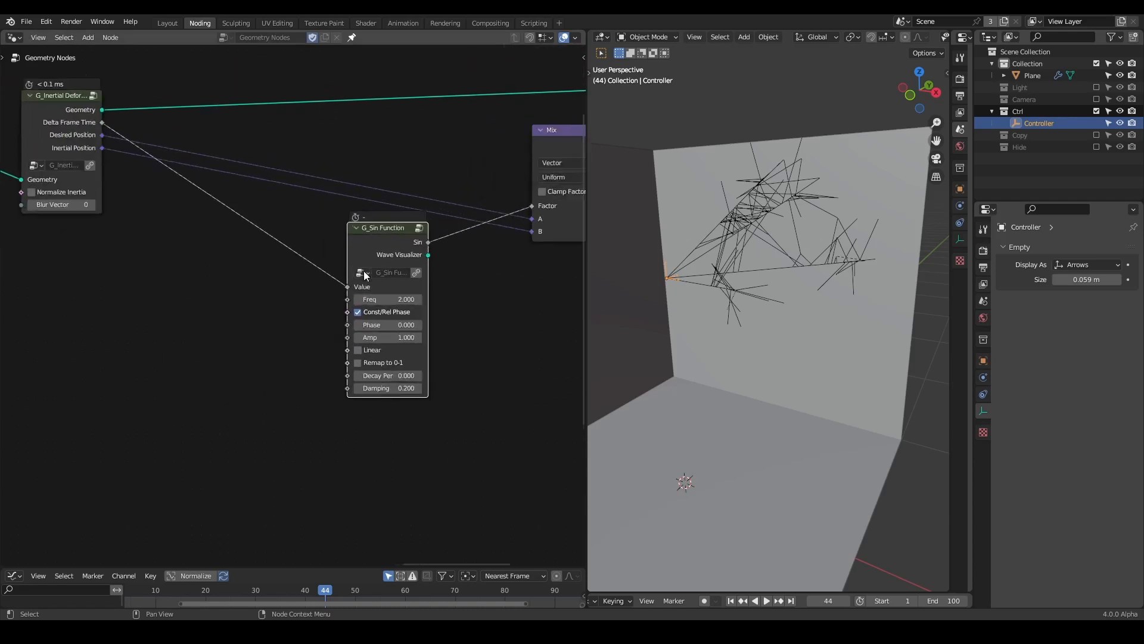
{"action": "double_click", "coordinate": [396, 298]}
{"action": "type", "text": "1"}
{"action": "key", "text": "Return"}
{"action": "double_click", "coordinate": [395, 381]}
{"action": "type", "text": "0.23"}
{"action": "key", "text": "Return"}
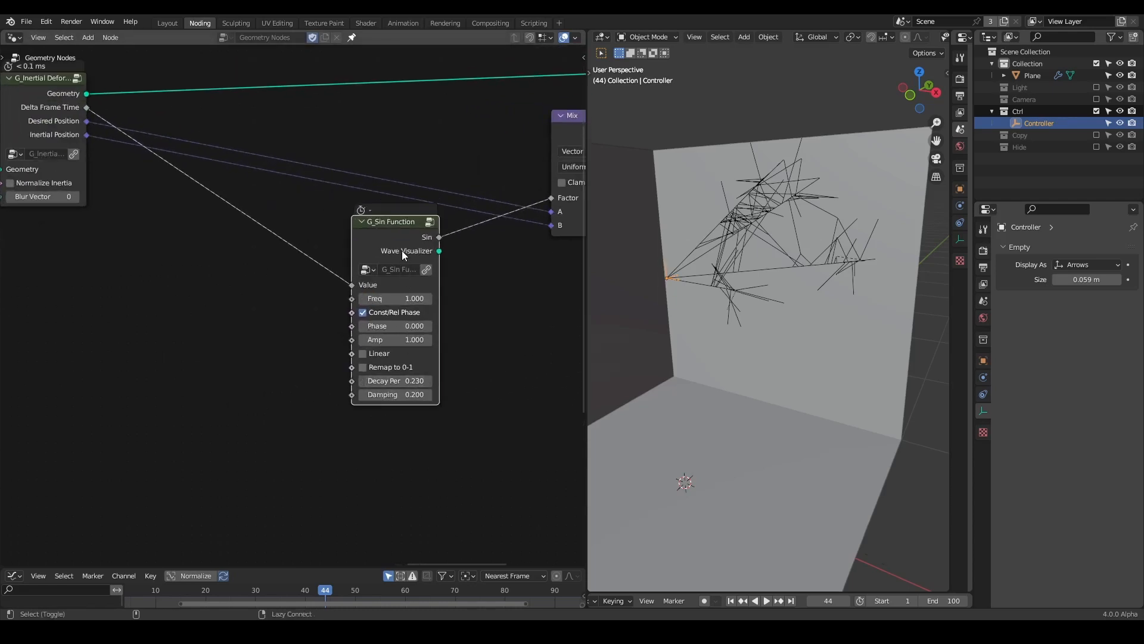
Preview the G_Sin Function's Wave Visualizer in the viewport and set the Decay Per value to 1.730.
{"action": "left_click", "coordinate": [402, 256], "text": "alt+shift"}
{"action": "scroll", "coordinate": [724, 298], "scroll_direction": "down", "scroll_amount": 1}
{"action": "middle_click_drag", "start_coordinate": [733, 360], "coordinate": [716, 335]}
{"action": "scroll", "coordinate": [764, 355], "scroll_direction": "up", "scroll_amount": 3}
{"action": "scroll", "coordinate": [764, 350], "scroll_direction": "down", "scroll_amount": 3}
{"action": "left_click", "coordinate": [797, 349]}
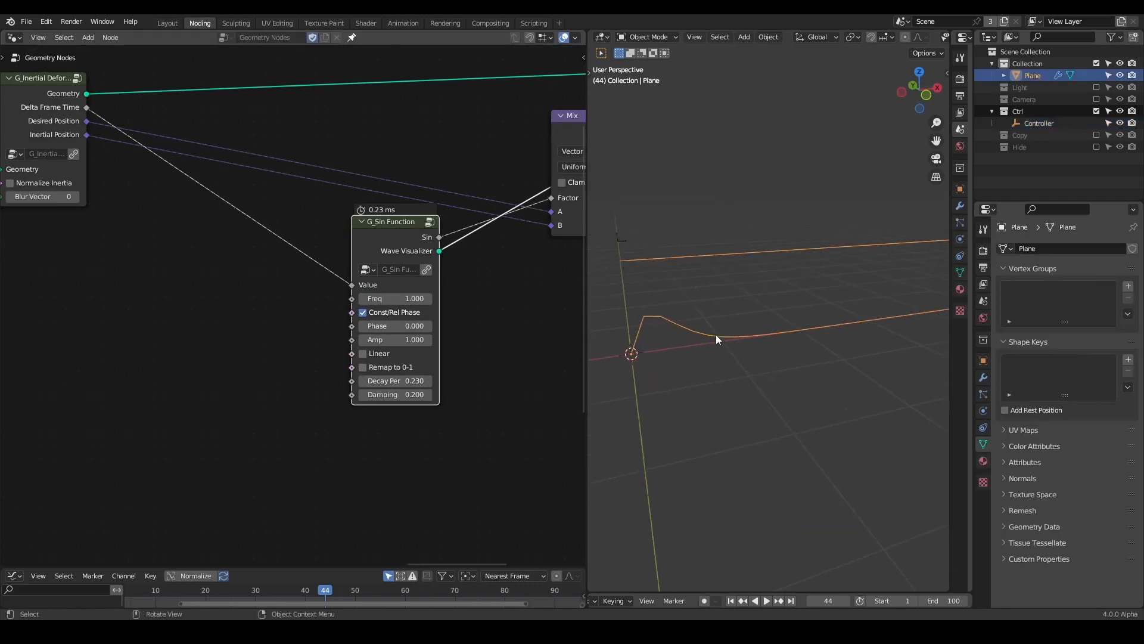
{"action": "left_click_drag", "start_coordinate": [396, 381], "coordinate": [425, 381]}
{"action": "scroll", "coordinate": [753, 299], "scroll_direction": "down", "scroll_amount": 4}
{"action": "middle_click_drag", "start_coordinate": [798, 300], "coordinate": [730, 292], "text": "shift"}
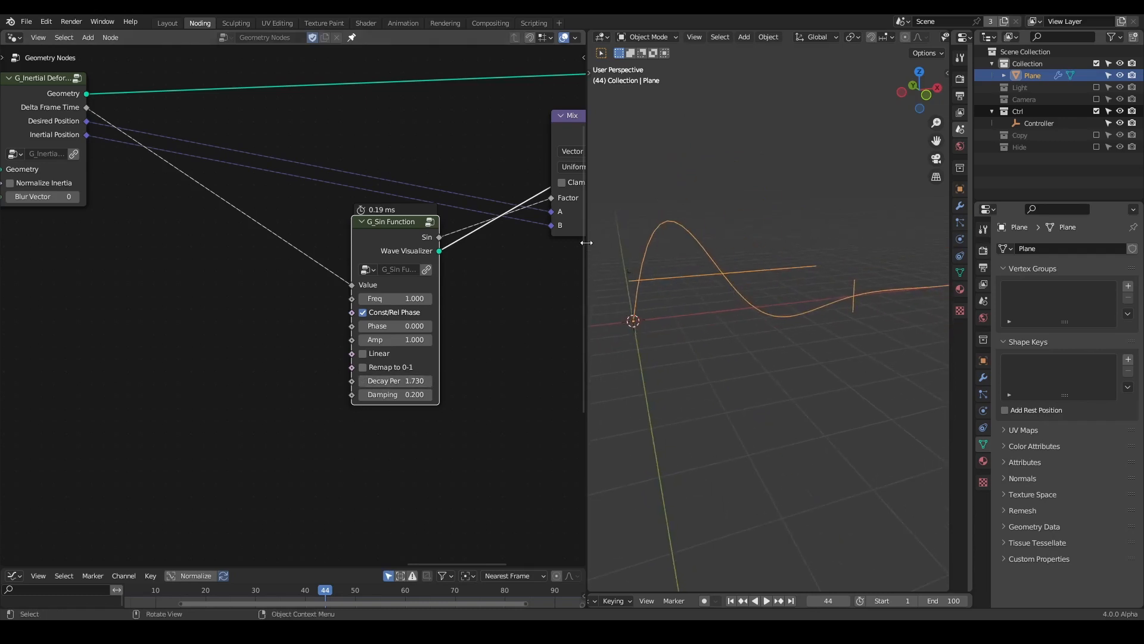
Switch the output preview back to the final Join Geometry.
{"action": "middle_click_drag", "start_coordinate": [529, 172], "coordinate": [313, 327]}
{"action": "scroll", "coordinate": [313, 327], "scroll_direction": "down", "scroll_amount": 4}
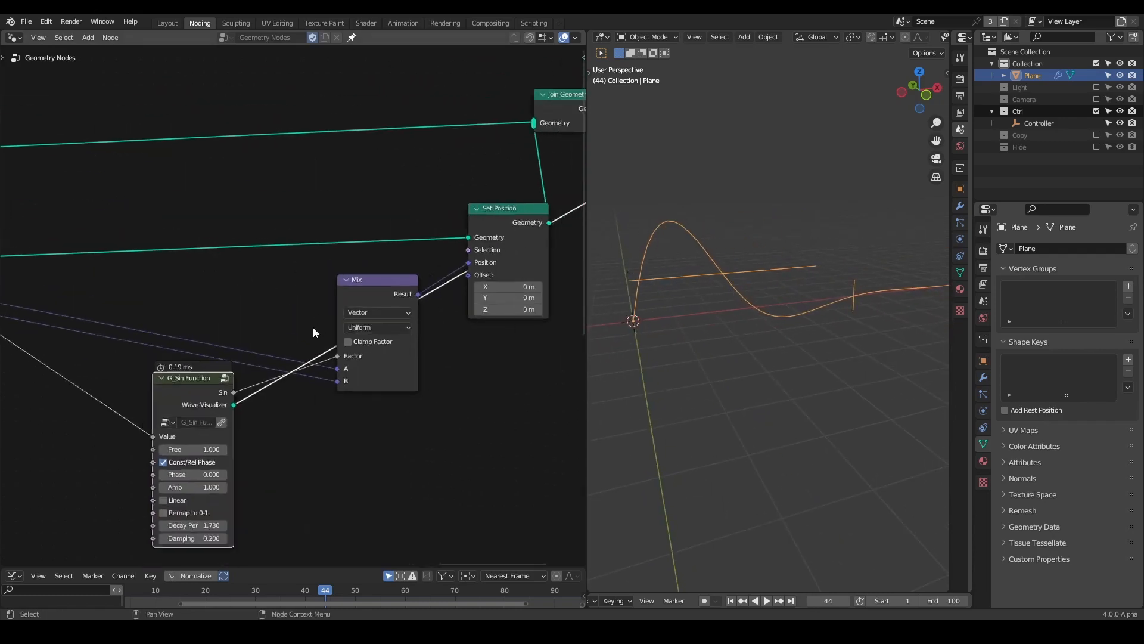
{"action": "left_click", "coordinate": [498, 147], "text": "alt+shift"}
{"action": "middle_click_drag", "start_coordinate": [354, 258], "coordinate": [466, 216]}
Play the animation from the first frame and examine the inertial motion of the lightning branches against the walls.
{"action": "middle_click_drag", "start_coordinate": [789, 257], "coordinate": [879, 406]}
{"action": "scroll", "coordinate": [828, 312], "scroll_direction": "up", "scroll_amount": 7}
{"action": "key", "text": "shift+Left"}
{"action": "key", "text": "space"}
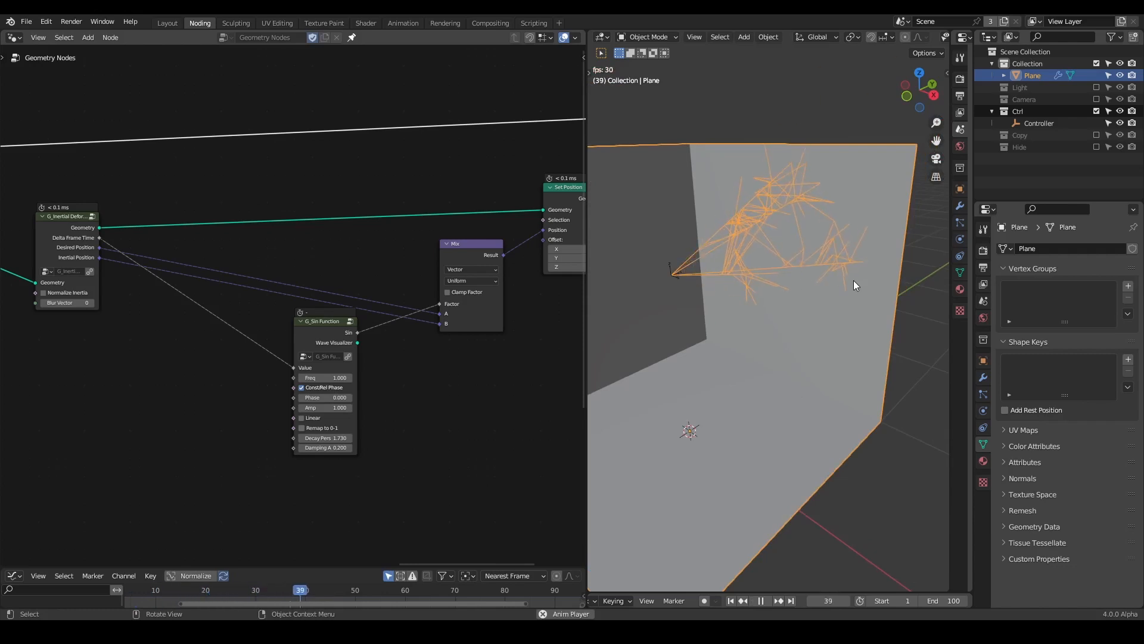
{"action": "key", "text": "space"}
{"action": "middle_click_drag", "start_coordinate": [853, 280], "coordinate": [808, 240]}
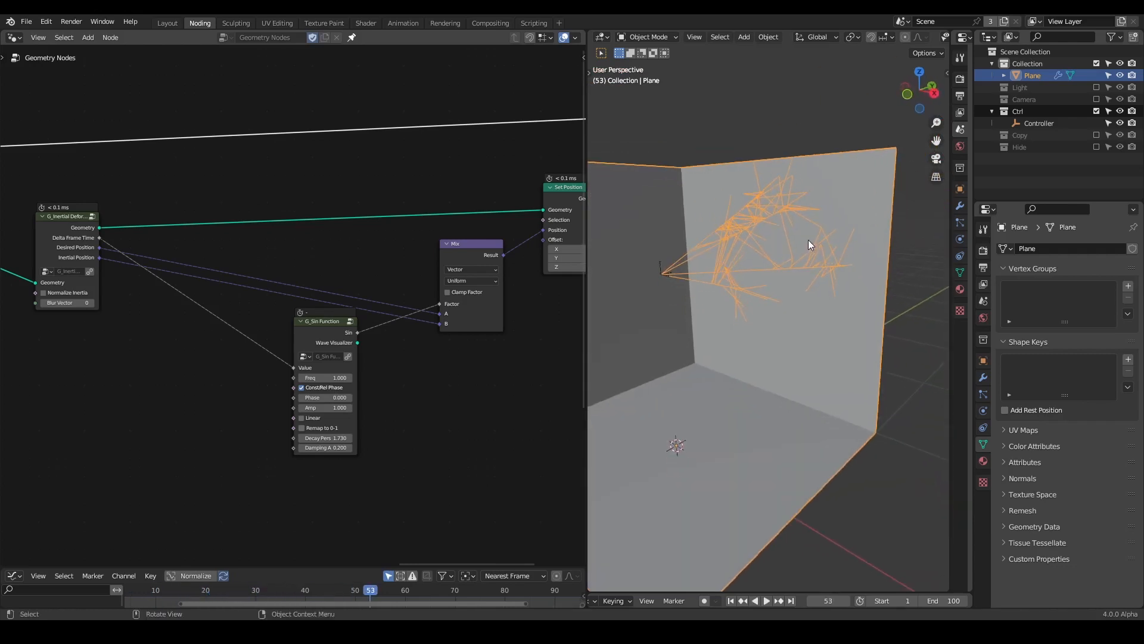
Replay the animation from the first frame and examine how the lightning branches swing around the walls.
{"action": "key", "text": "shift+Left"}
{"action": "key", "text": "space"}
{"action": "key", "text": "space"}
{"action": "middle_click_drag", "start_coordinate": [776, 187], "coordinate": [741, 154]}
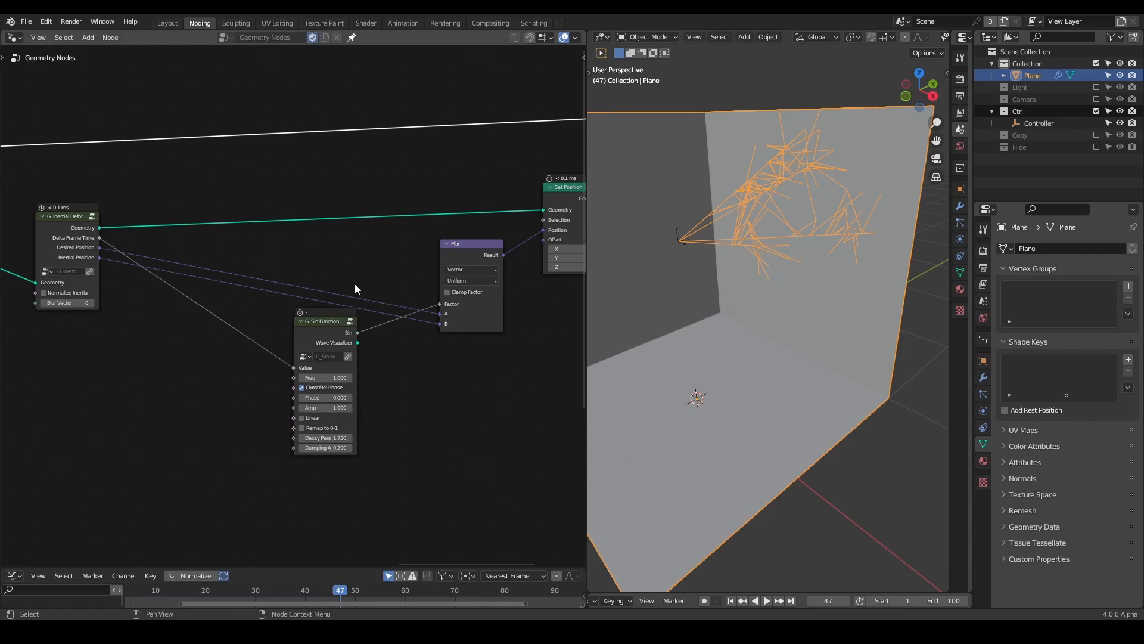
{"action": "key", "text": "shift+Left"}
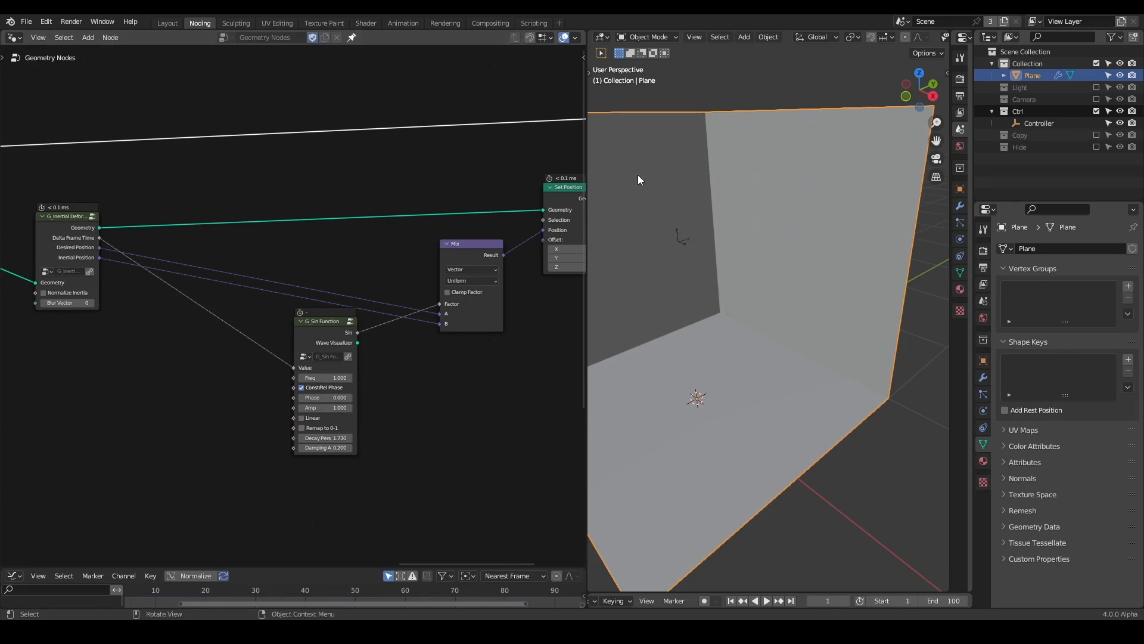
{"action": "key", "text": "space"}
{"action": "key", "text": "space"}
Replay the growth from a side view of the wall, pausing to advance to frame 28 and examine the branch tips.
{"action": "mouse_move", "coordinate": [786, 223]}
{"action": "middle_mouse_down"}
{"action": "mouse_move", "coordinate": [735, 212]}
{"action": "mouse_move", "coordinate": [657, 233]}
{"action": "mouse_move", "coordinate": [892, 215]}
{"action": "mouse_move", "coordinate": [856, 233]}
{"action": "mouse_move", "coordinate": [777, 194]}
{"action": "middle_mouse_up"}
{"action": "key", "text": "shift+Left"}
{"action": "key", "text": "space"}
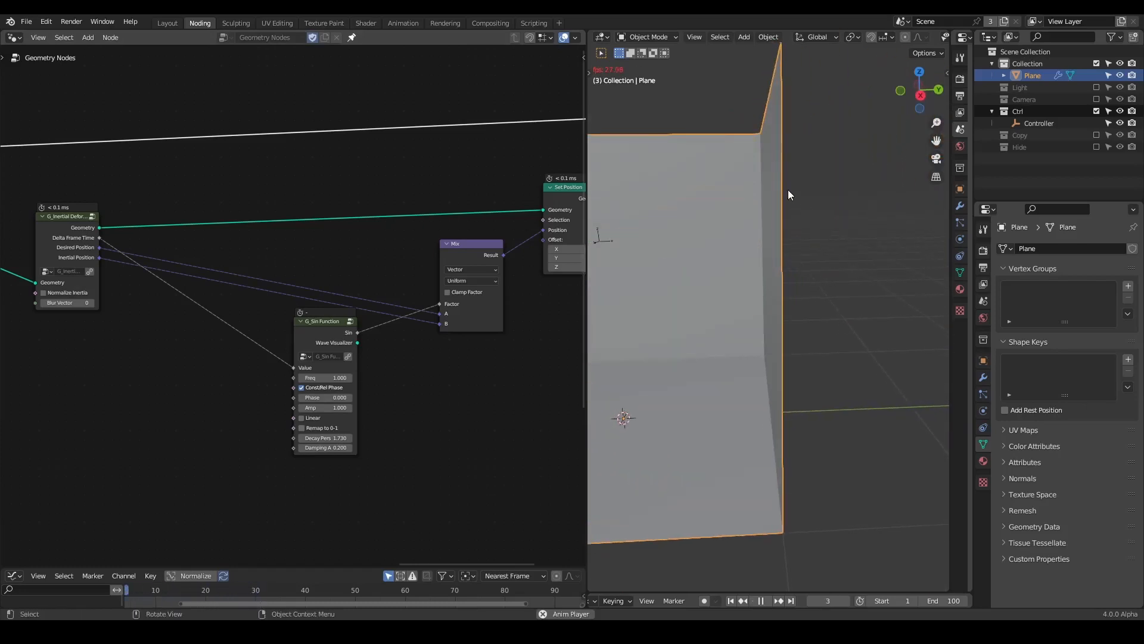
{"action": "key", "text": "space"}
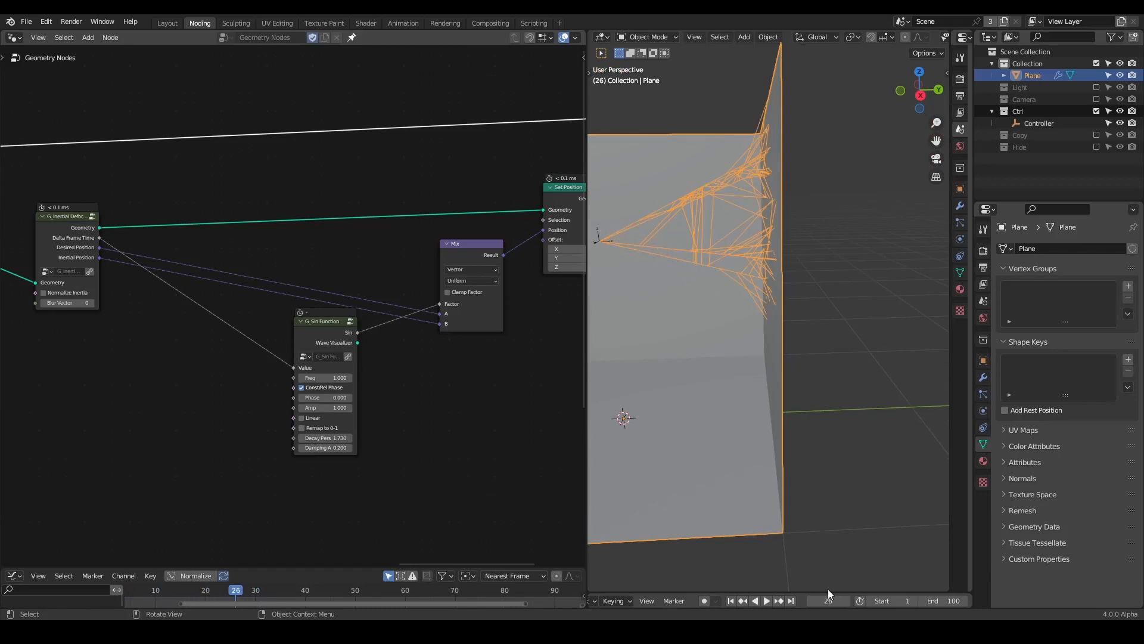
{"action": "left_click", "coordinate": [846, 601]}
{"action": "left_click", "coordinate": [846, 603]}
{"action": "middle_click_drag", "start_coordinate": [820, 204], "coordinate": [763, 244]}
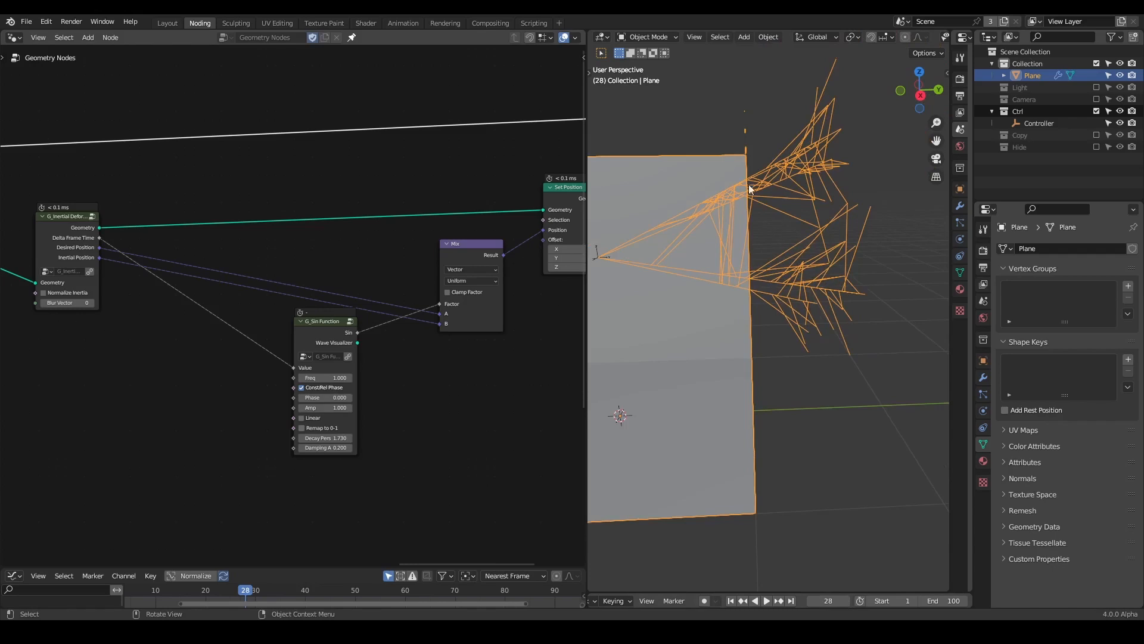
Move the G_Sin Function node farther away from the Mix node to open up space between them.
{"action": "scroll", "coordinate": [407, 342], "scroll_direction": "up", "scroll_amount": 2}
{"action": "left_click_drag", "start_coordinate": [327, 352], "coordinate": [223, 339]}
{"action": "middle_click_drag", "start_coordinate": [316, 336], "coordinate": [309, 269]}
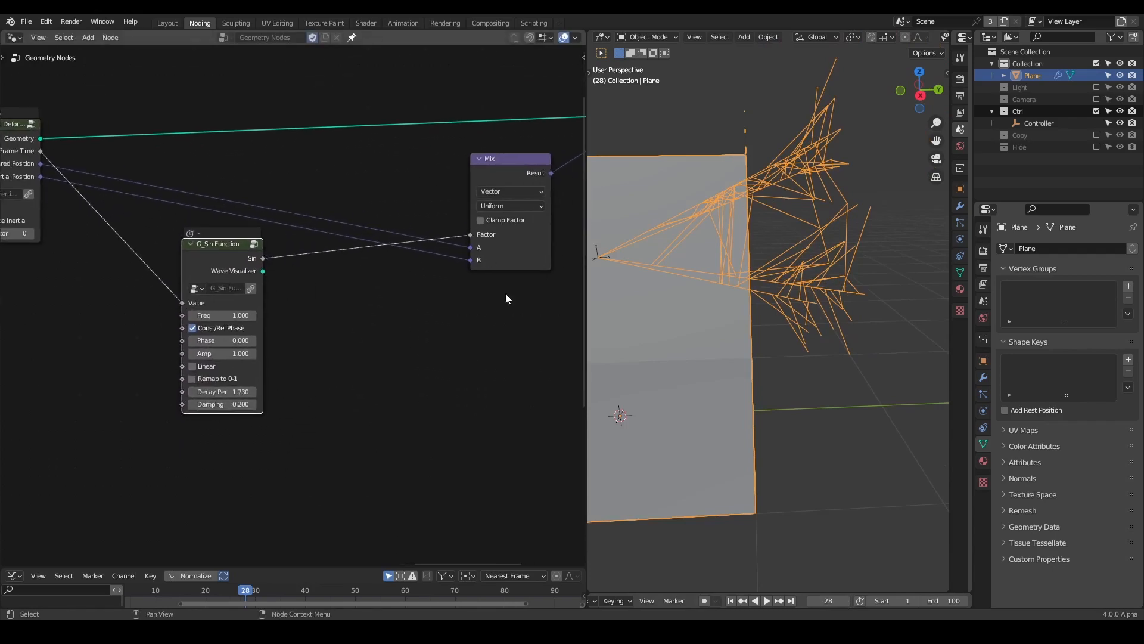
Advance frame by frame to frame 39 and examine how the branches oscillate relative to the wall.
{"action": "middle_click_drag", "start_coordinate": [729, 203], "coordinate": [738, 240]}
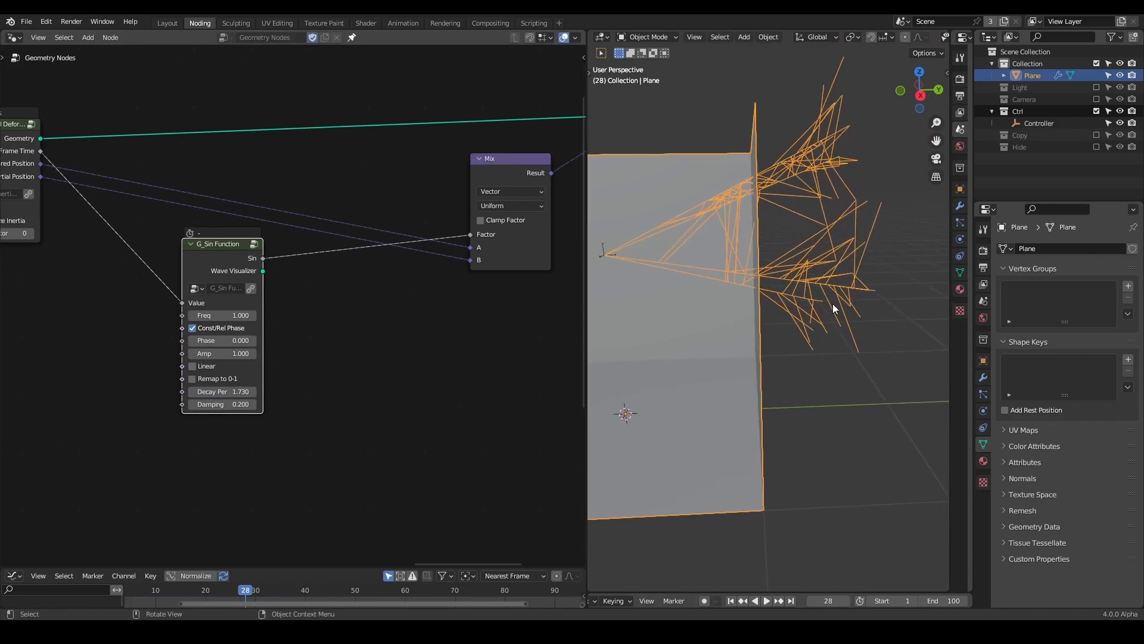
{"action": "left_click", "coordinate": [846, 600]}
{"action": "left_click", "coordinate": [846, 600]}
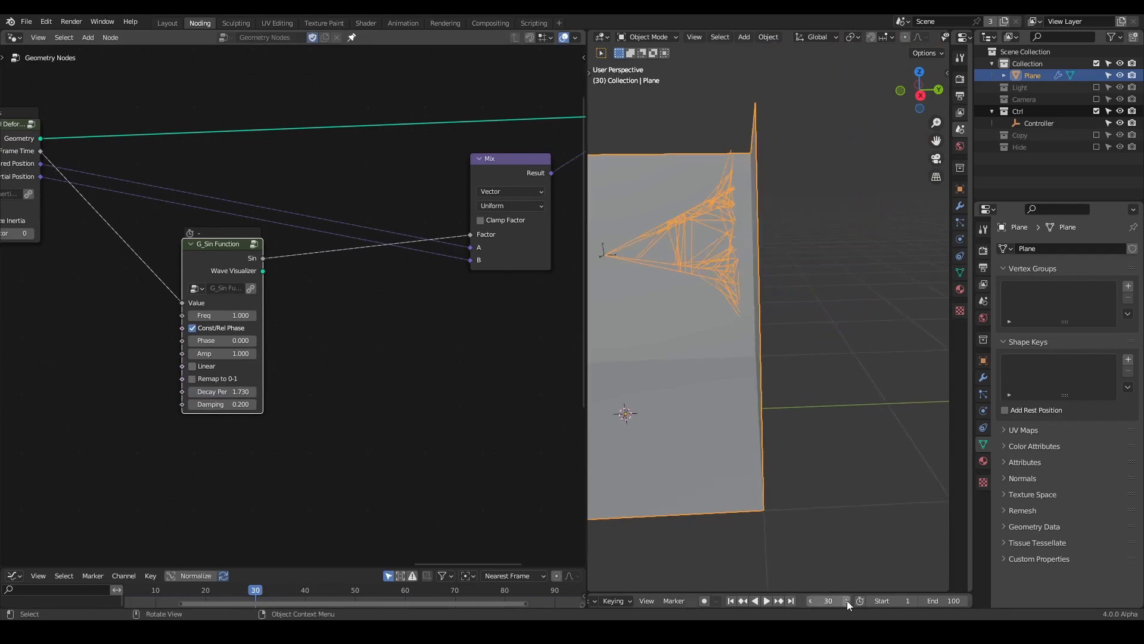
{"action": "left_click", "coordinate": [846, 601]}
{"action": "left_click", "coordinate": [847, 600]}
{"action": "left_click", "coordinate": [847, 600]}
{"action": "left_click", "coordinate": [846, 601]}
{"action": "left_click", "coordinate": [846, 600]}
{"action": "left_click", "coordinate": [846, 600]}
{"action": "left_click", "coordinate": [846, 601]}
{"action": "left_click", "coordinate": [846, 600]}
{"action": "left_click", "coordinate": [846, 600]}
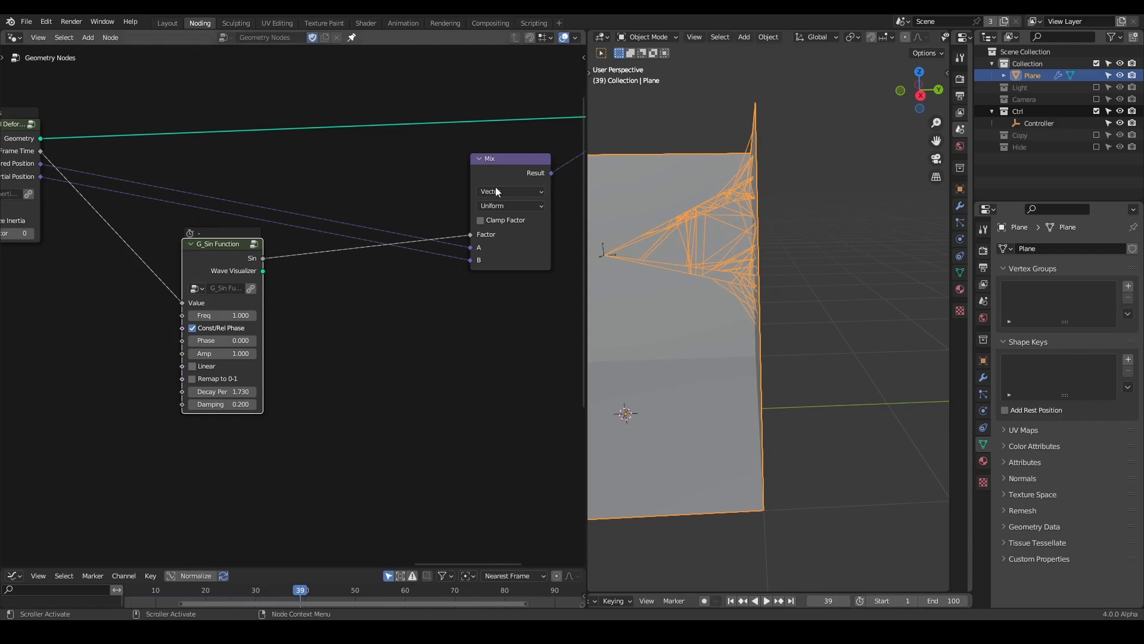
Disconnect the G_Sin Function's Sin output from the Mix node's Factor and set the Factor to 0.
{"action": "left_click_drag", "start_coordinate": [470, 236], "coordinate": [387, 280]}
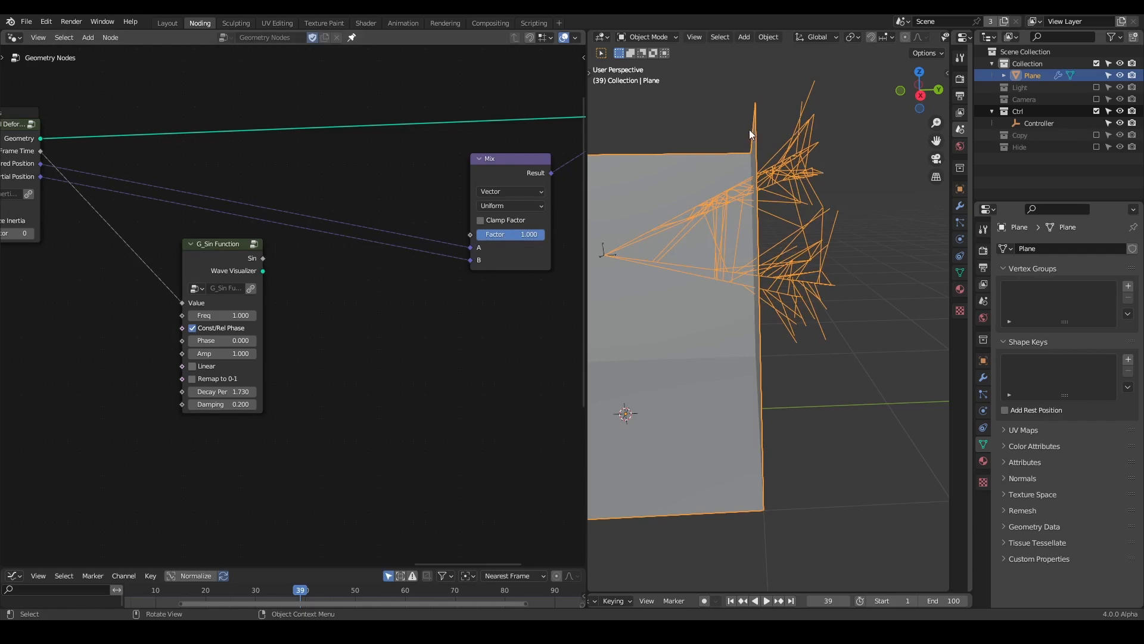
{"action": "left_click_drag", "start_coordinate": [544, 234], "coordinate": [477, 234]}
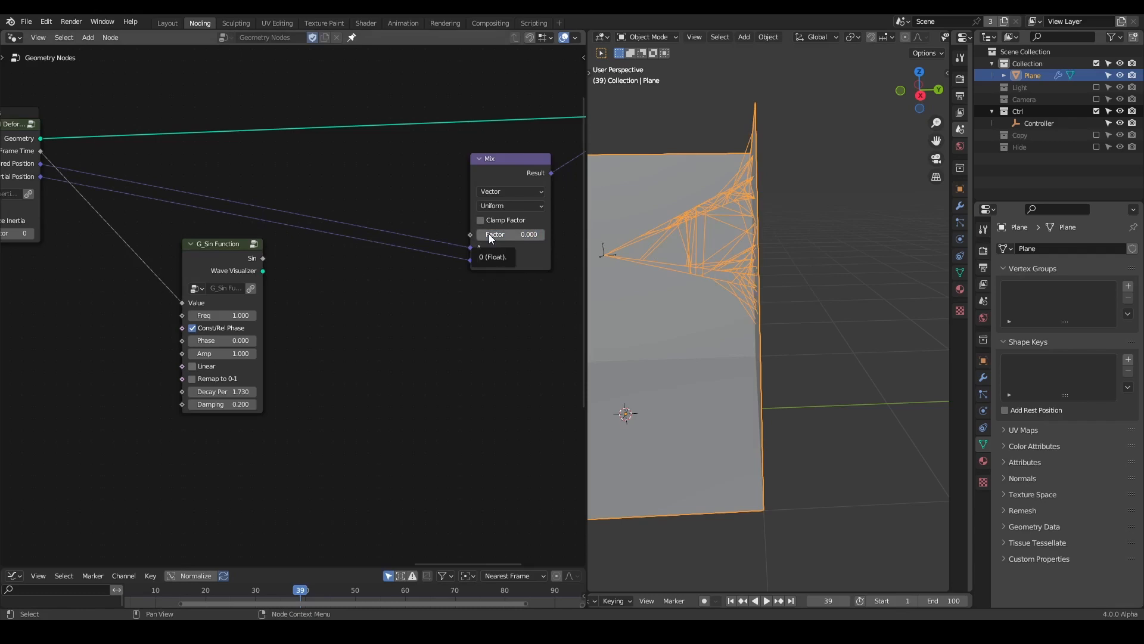
Try a Mix factor of 0.122, and add a Clamp node fed by the G_Sin Function's Sin output.
{"action": "left_click_drag", "start_coordinate": [489, 233], "coordinate": [497, 234]}
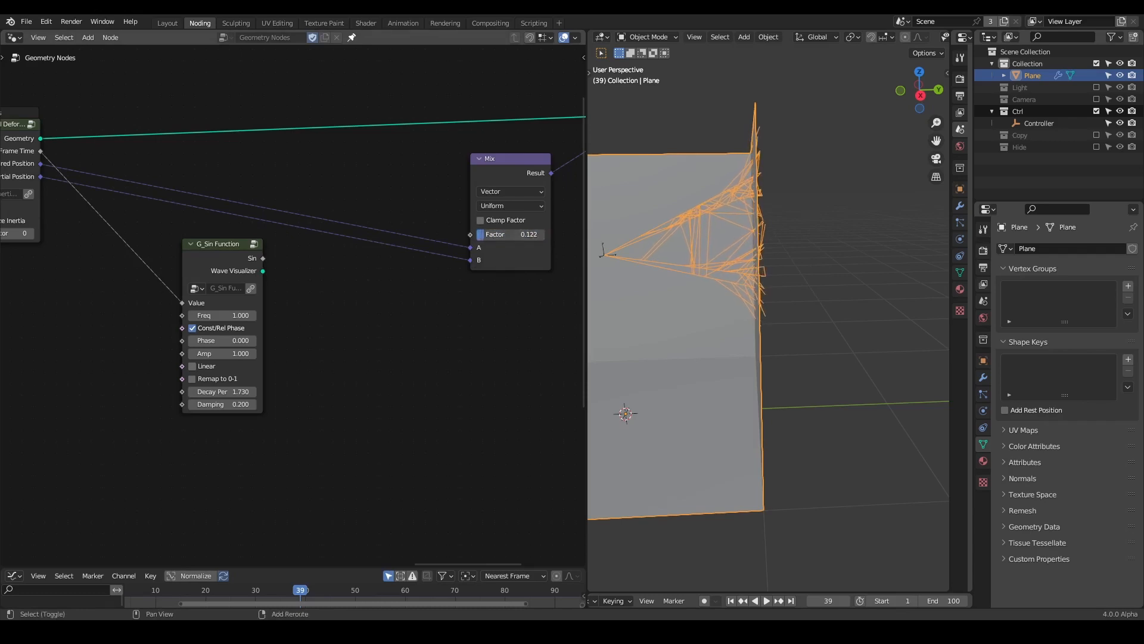
{"action": "middle_click_drag", "start_coordinate": [361, 293], "coordinate": [369, 295]}
{"action": "left_click_drag", "start_coordinate": [206, 253], "coordinate": [283, 274]}
{"action": "type", "text": "clamp"}
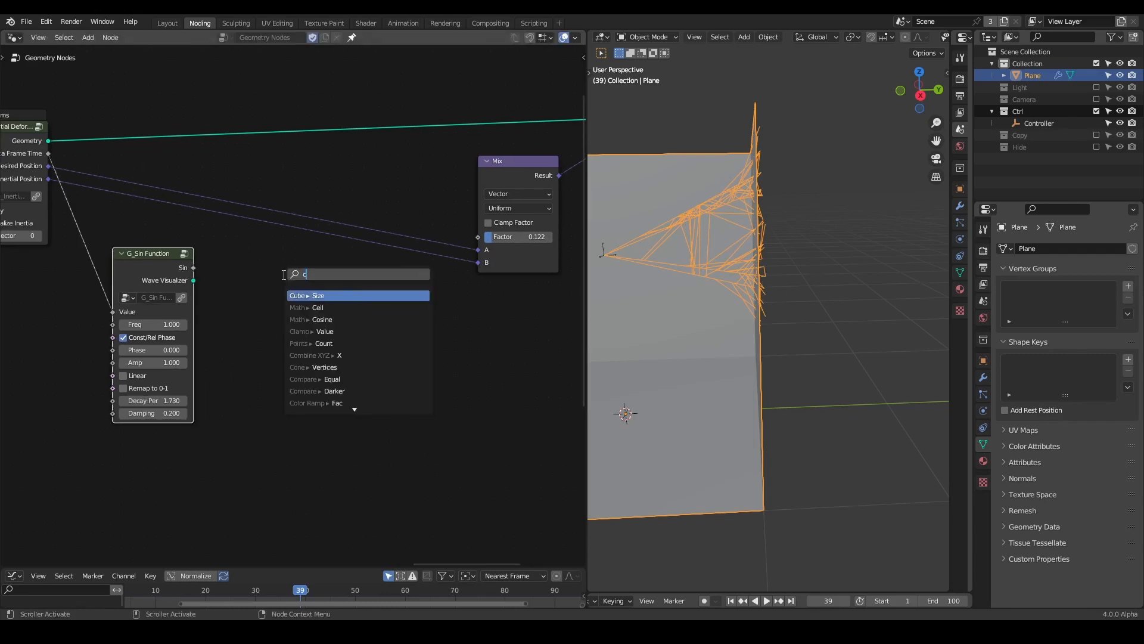
{"action": "key", "text": "Return"}
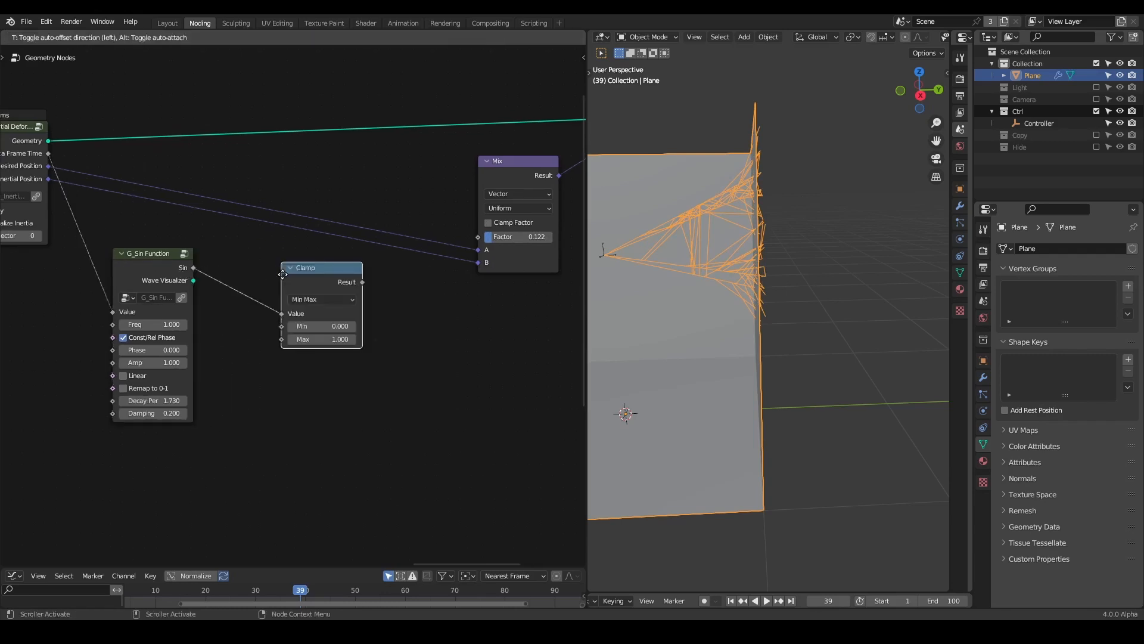
{"action": "left_click", "coordinate": [312, 265]}
Set the Clamp node's Max to 0.1 and Min to -1, and connect its Result to the Mix node's Factor.
{"action": "scroll", "coordinate": [292, 304], "scroll_direction": "up", "scroll_amount": 1}
{"action": "double_click", "coordinate": [364, 327]}
{"action": "type", "text": "1.0"}
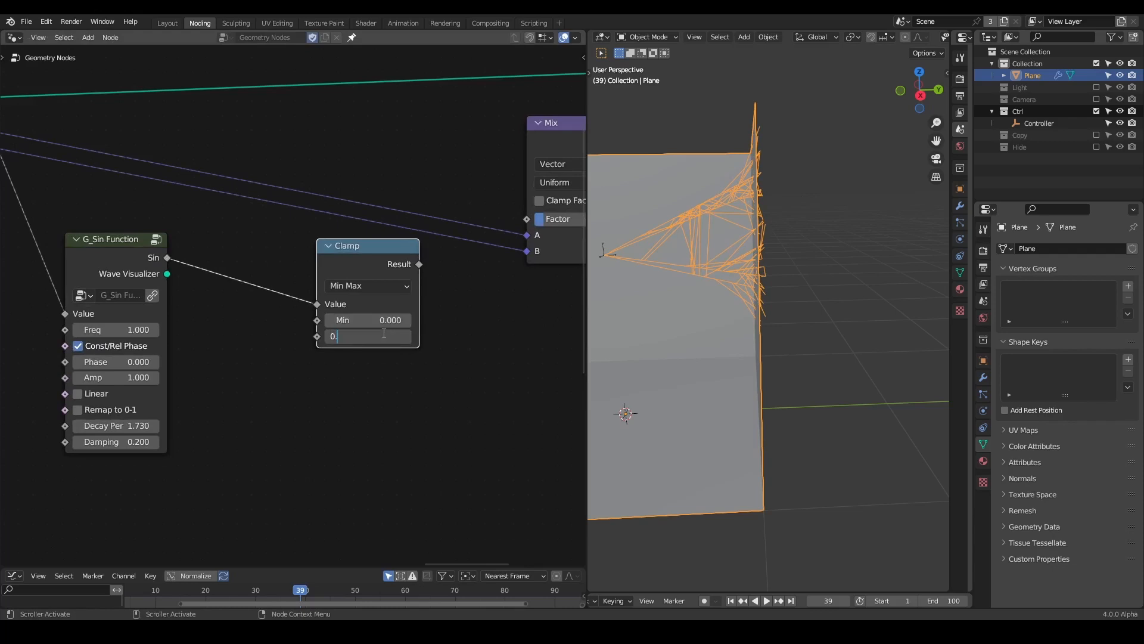
{"action": "key", "text": "Return"}
{"action": "double_click", "coordinate": [377, 323]}
{"action": "type", "text": "-1"}
{"action": "key", "text": "Return"}
{"action": "left_click_drag", "start_coordinate": [419, 264], "coordinate": [527, 220]}
Play the animation from the first frame to examine how the curves move under the clamped sine factor.
{"action": "key", "text": "shift+Left"}
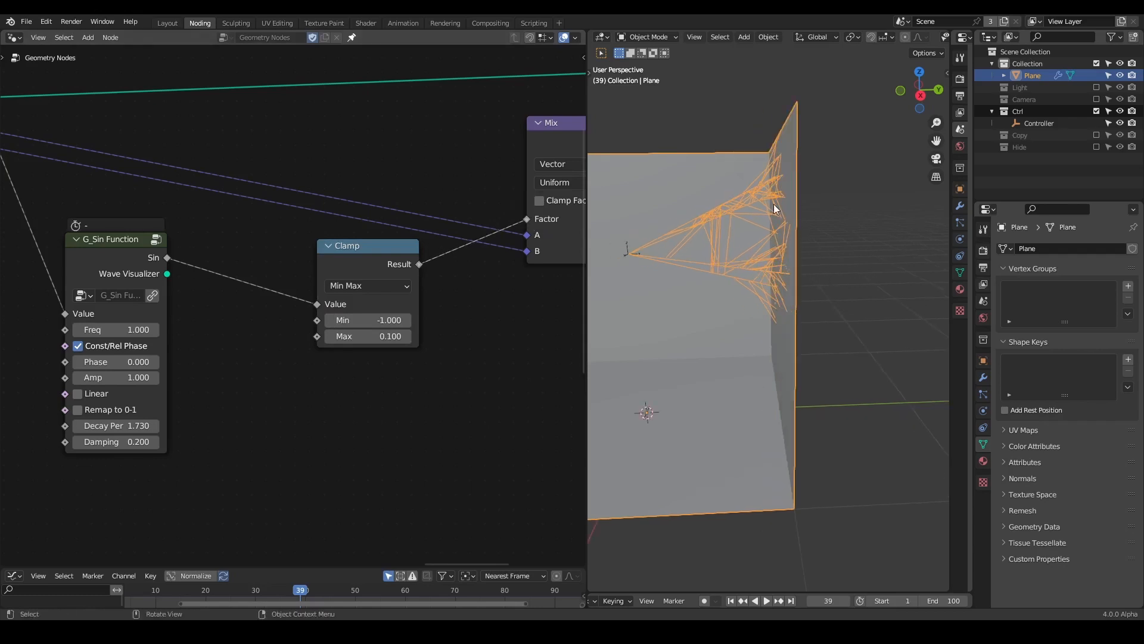
{"action": "key", "text": "space"}
{"action": "middle_click_drag", "start_coordinate": [774, 204], "coordinate": [784, 237]}
{"action": "key", "text": "shift+Left"}
{"action": "key", "text": "space"}
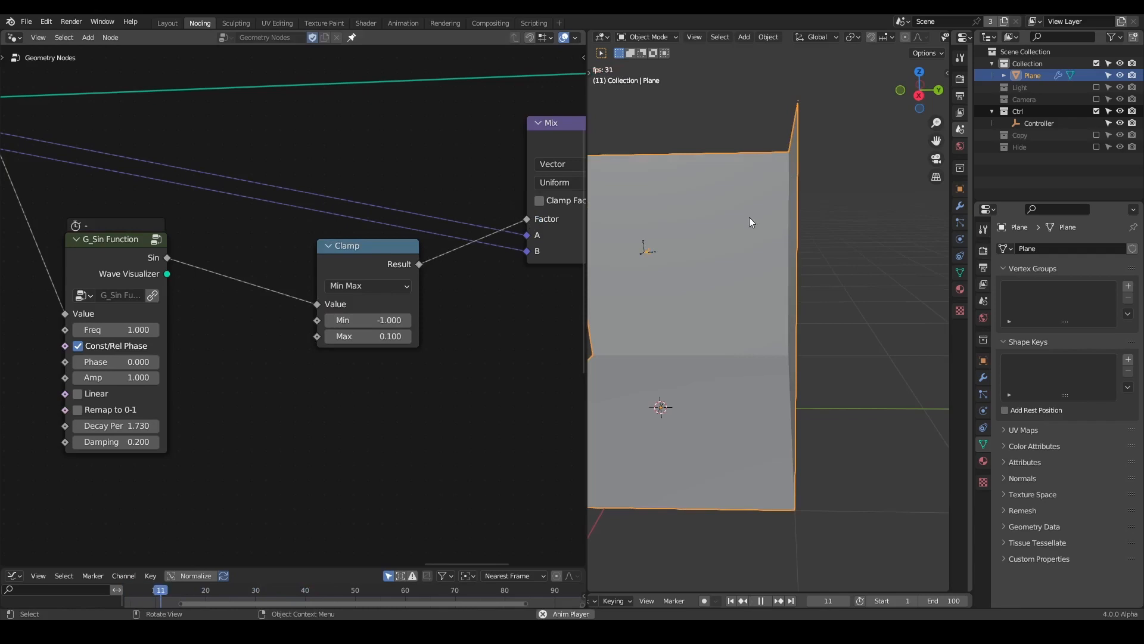
{"action": "key", "text": "space"}
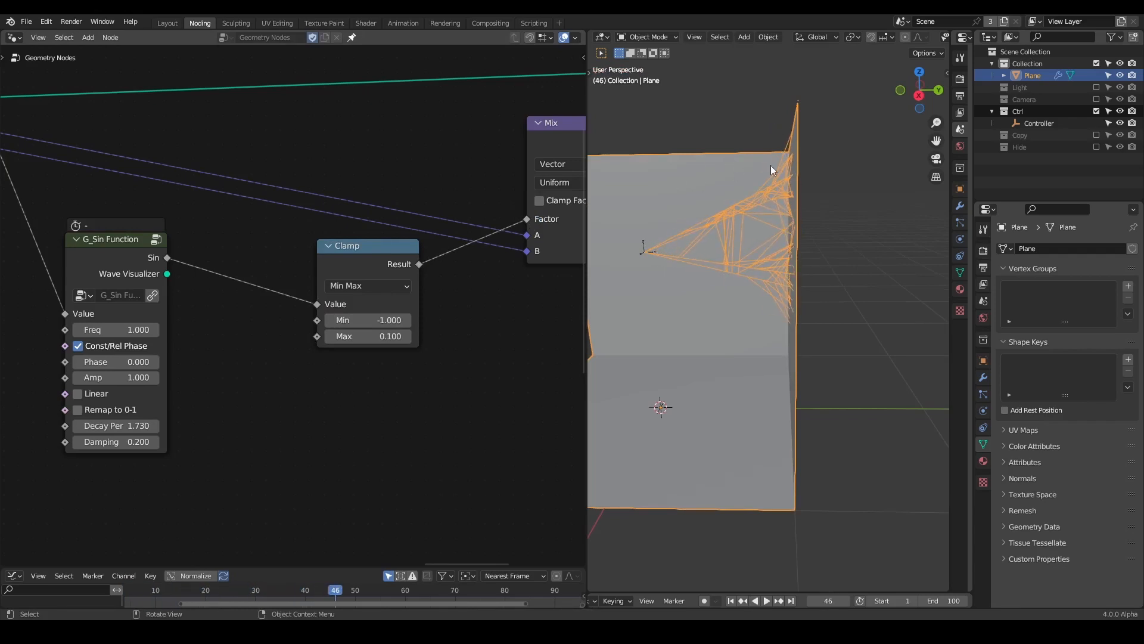
Insert a Multiply math node between the G_Sin Function's Sin output and the Clamp node's Value input.
{"action": "middle_click_drag", "start_coordinate": [296, 280], "coordinate": [306, 254]}
{"action": "left_click_drag", "start_coordinate": [429, 246], "coordinate": [488, 216]}
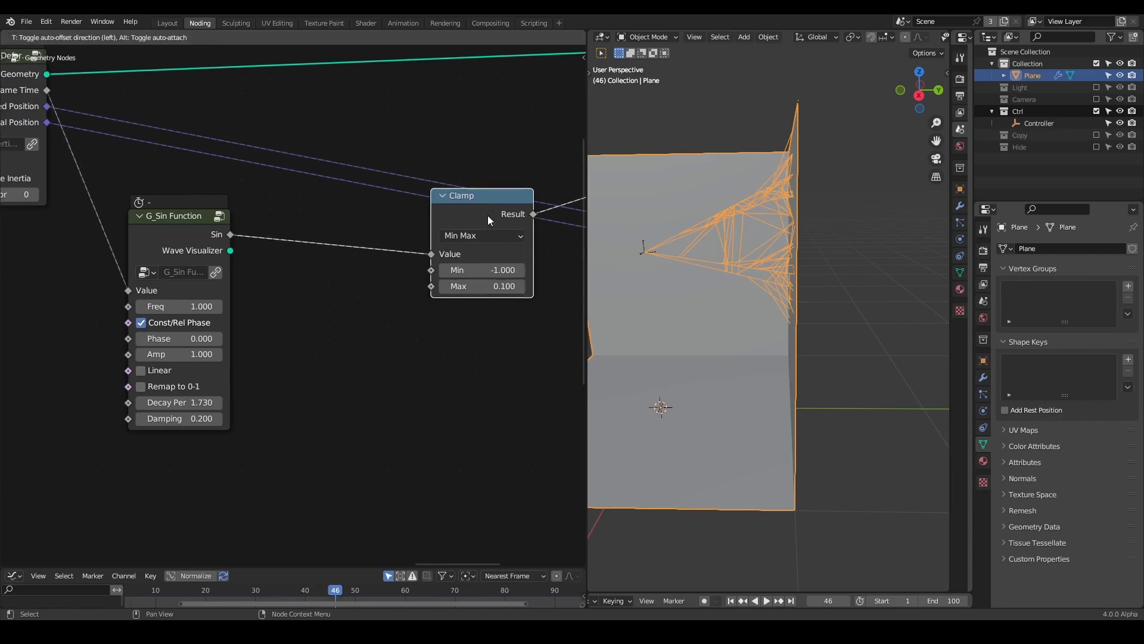
{"action": "scroll", "coordinate": [303, 212], "scroll_direction": "down", "scroll_amount": 2}
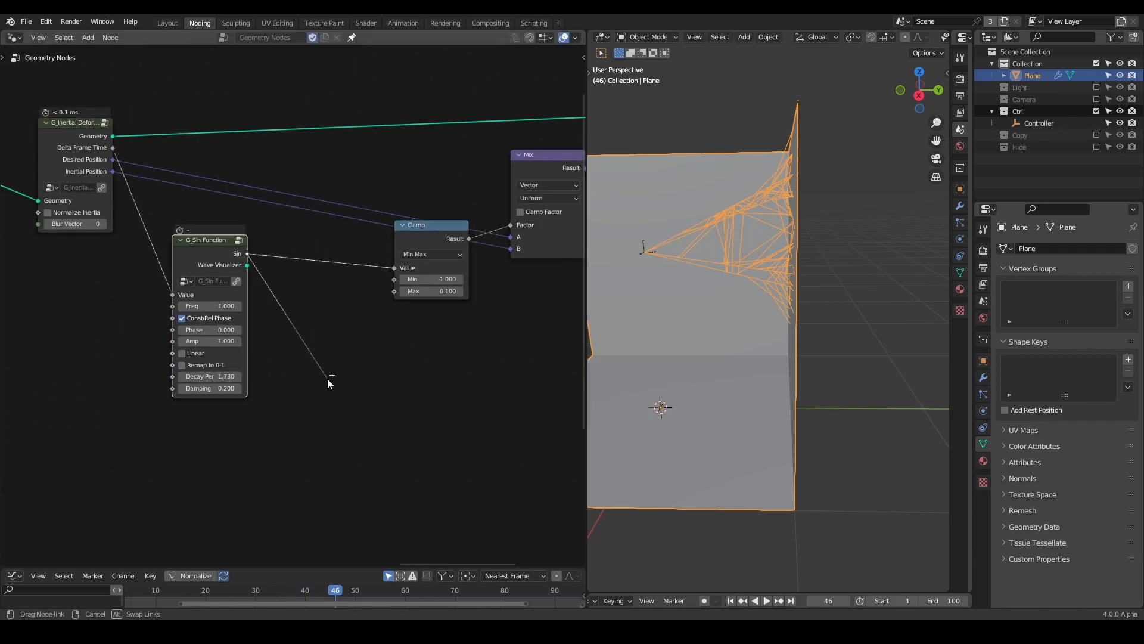
{"action": "key", "text": "shift+a"}
{"action": "type", "text": "multi"}
{"action": "key", "text": "Return"}
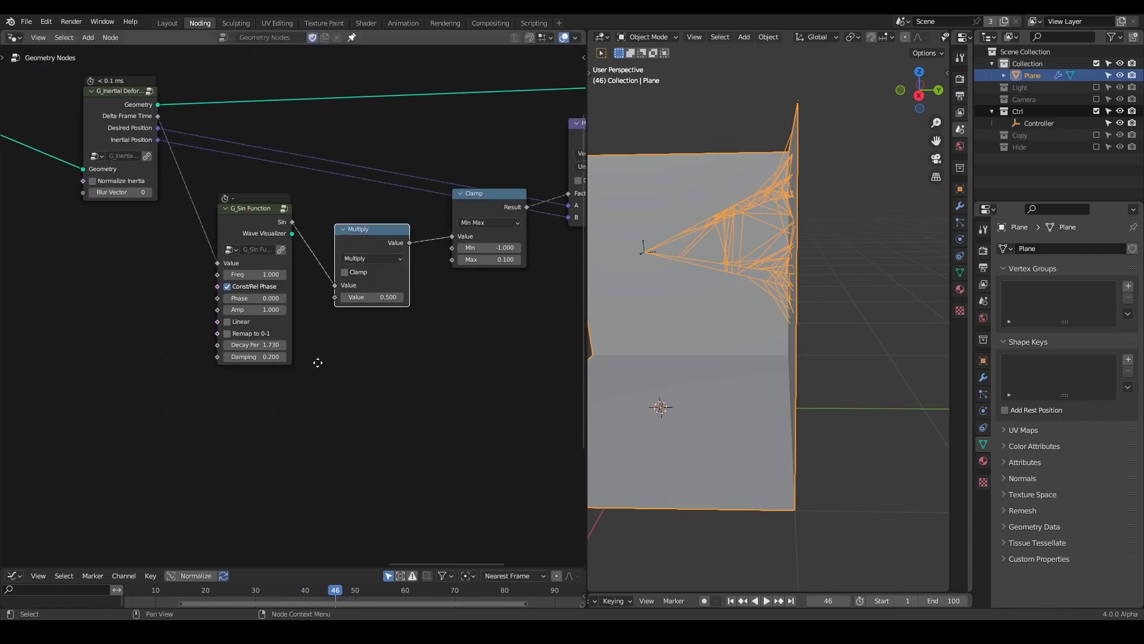
{"action": "left_click", "coordinate": [381, 247]}
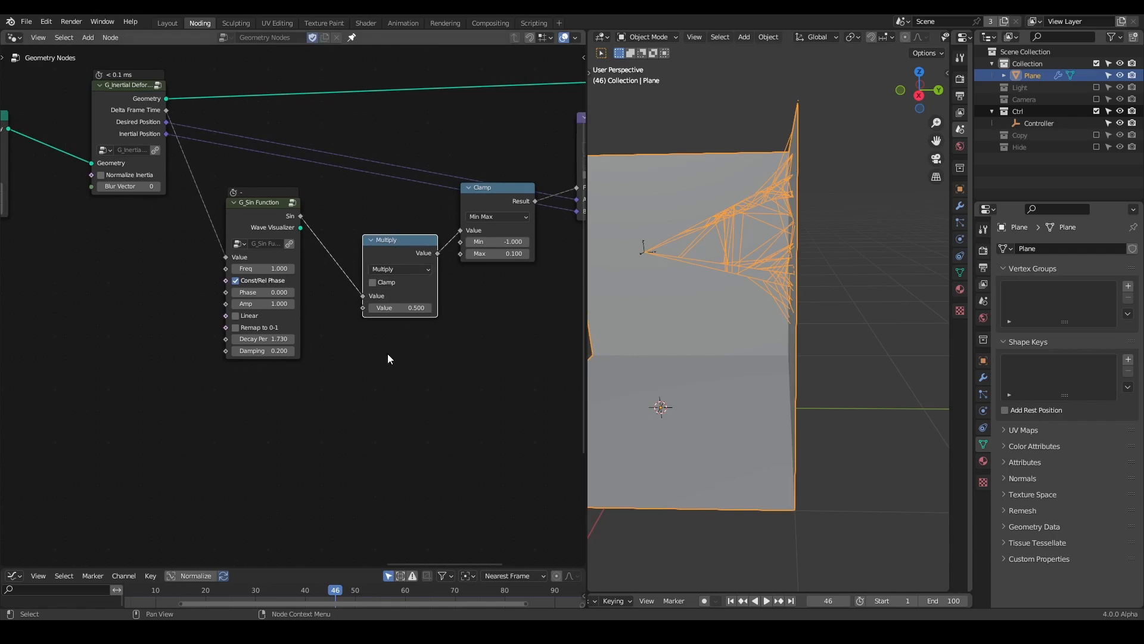
Collapse the G_Sin Function node, and link a new Endpoint Selection node with Start Size 0 to the Multiply node's second value.
{"action": "middle_click_drag", "start_coordinate": [315, 296], "coordinate": [368, 271]}
{"action": "left_click", "coordinate": [287, 178]}
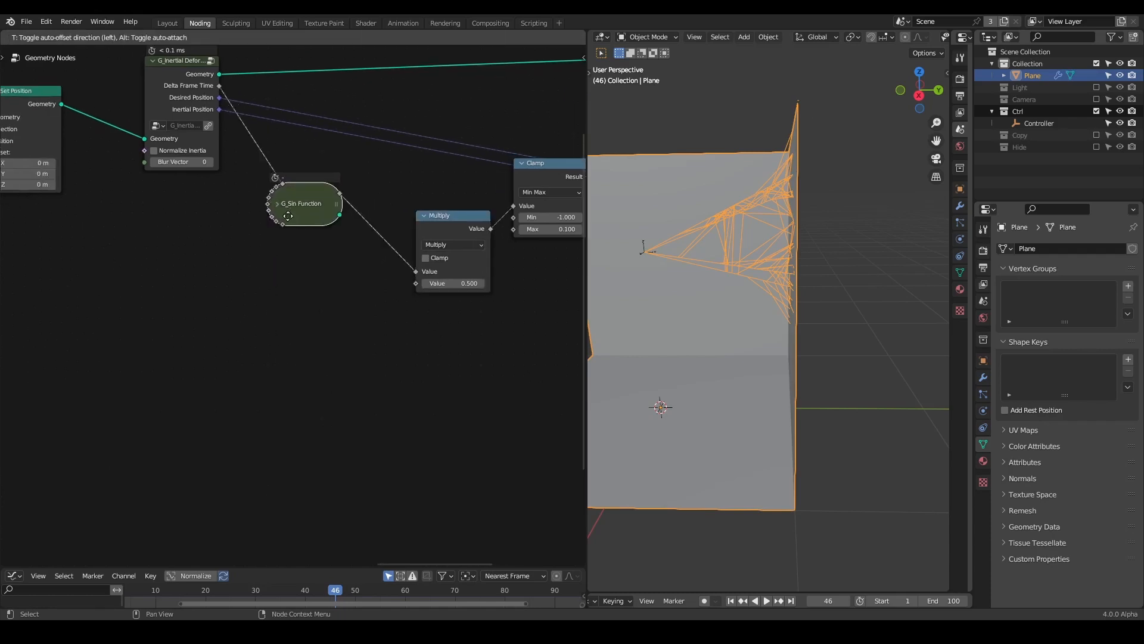
{"action": "key", "text": "shift+a"}
{"action": "type", "text": "end"}
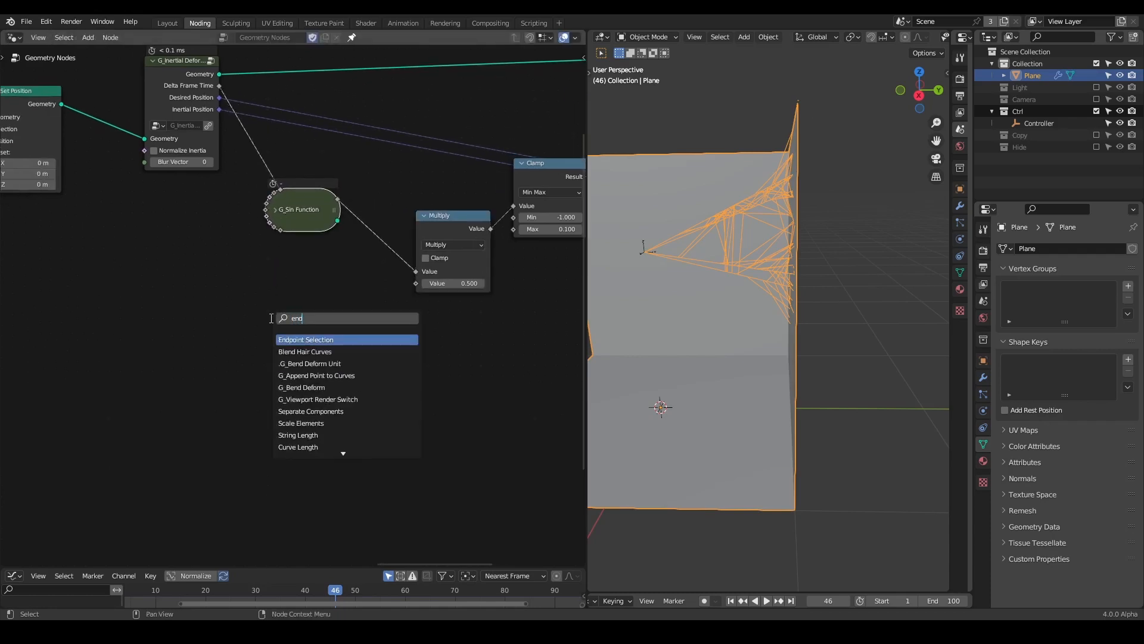
{"action": "key", "text": "Return"}
{"action": "left_click", "coordinate": [248, 318]}
{"action": "scroll", "coordinate": [250, 358], "scroll_direction": "up", "scroll_amount": 1}
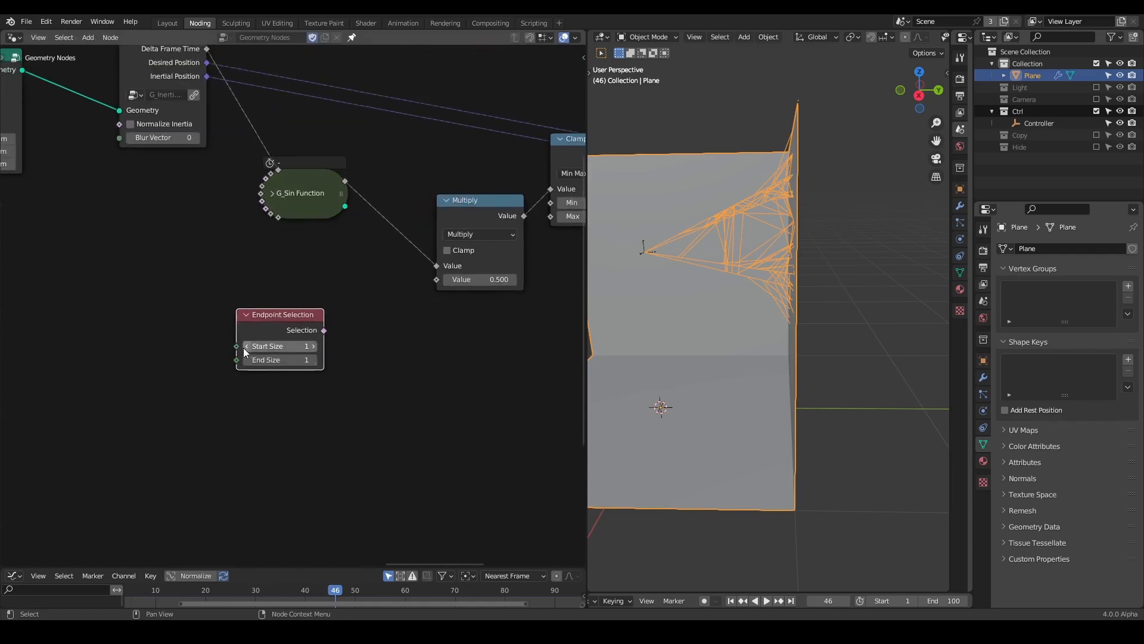
{"action": "left_click_drag", "start_coordinate": [273, 329], "coordinate": [439, 280]}
Insert a Boolean Not node between the Endpoint Selection and Multiply nodes.
{"action": "key", "text": "shift+a"}
{"action": "type", "text": "not"}
{"action": "key", "text": "Return"}
{"action": "left_click", "coordinate": [350, 322]}
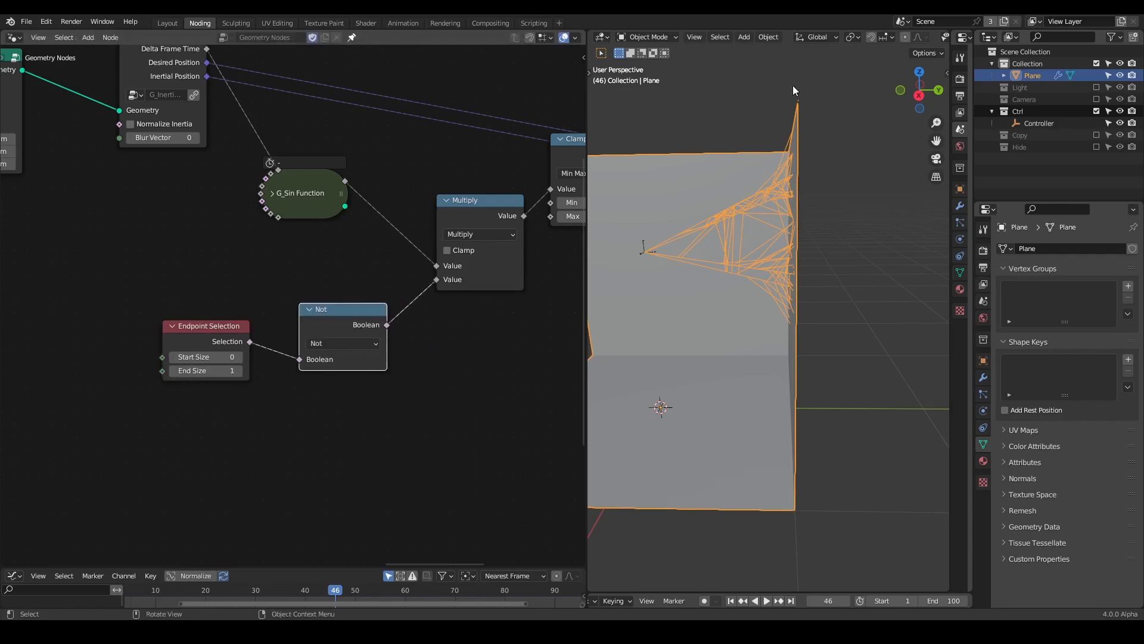
Replay the animation from the start at a more oblique angle to examine the curve tips against the wall.
{"action": "middle_click_drag", "start_coordinate": [763, 352], "coordinate": [792, 351]}
{"action": "key", "text": "shift+Left"}
{"action": "key", "text": "space"}
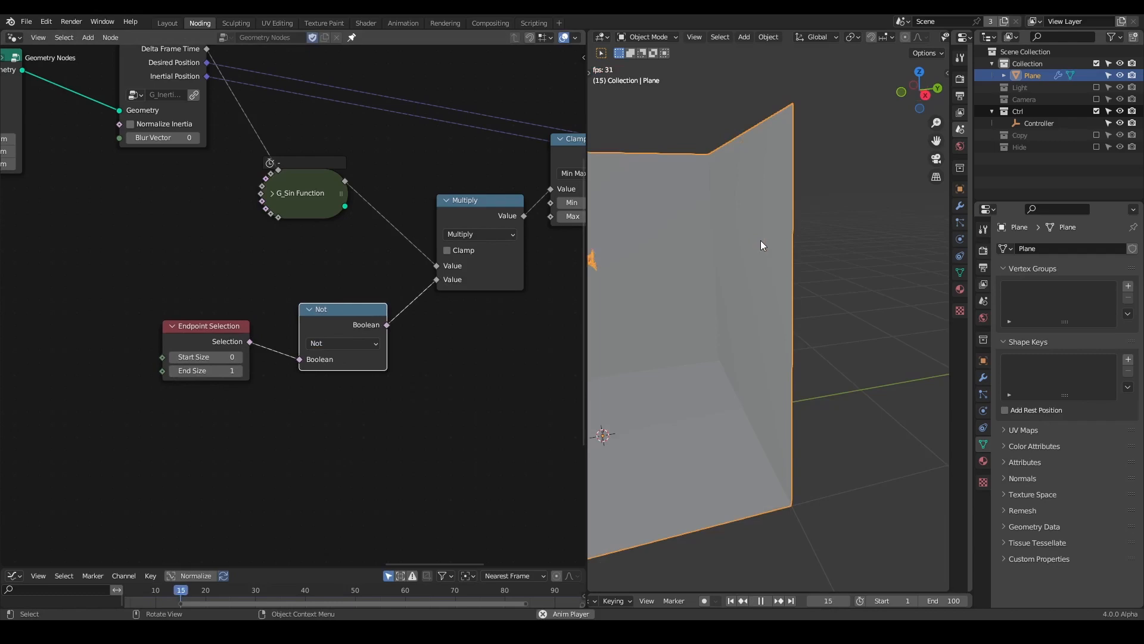
{"action": "key", "text": "space"}
{"action": "middle_click_drag", "start_coordinate": [760, 246], "coordinate": [823, 237]}
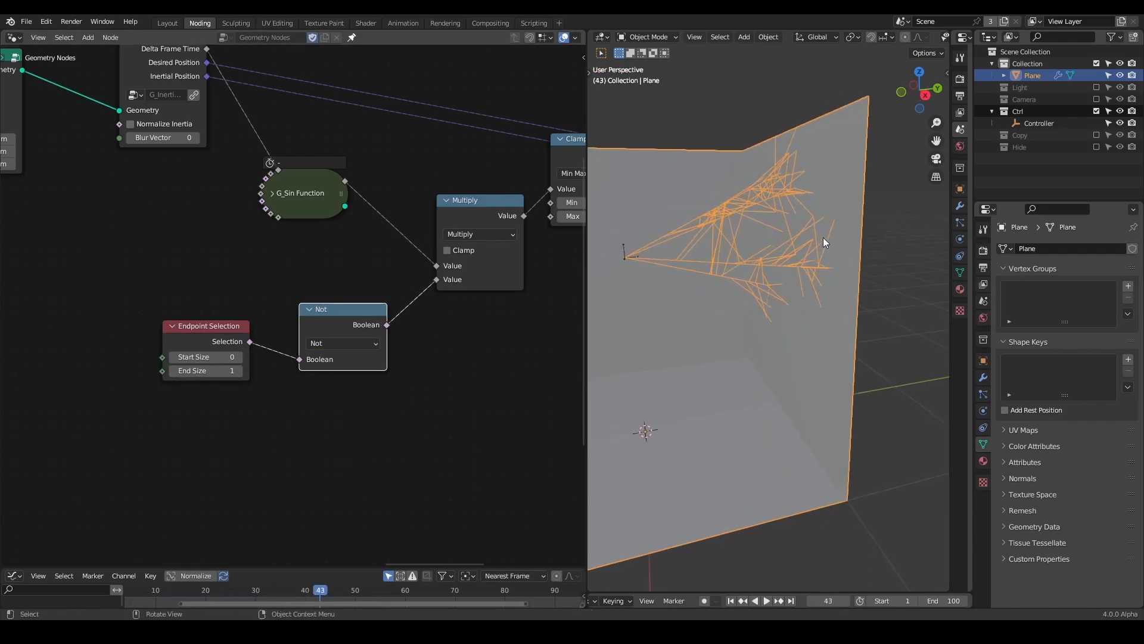
{"action": "key", "text": "shift+Left"}
{"action": "key", "text": "space"}
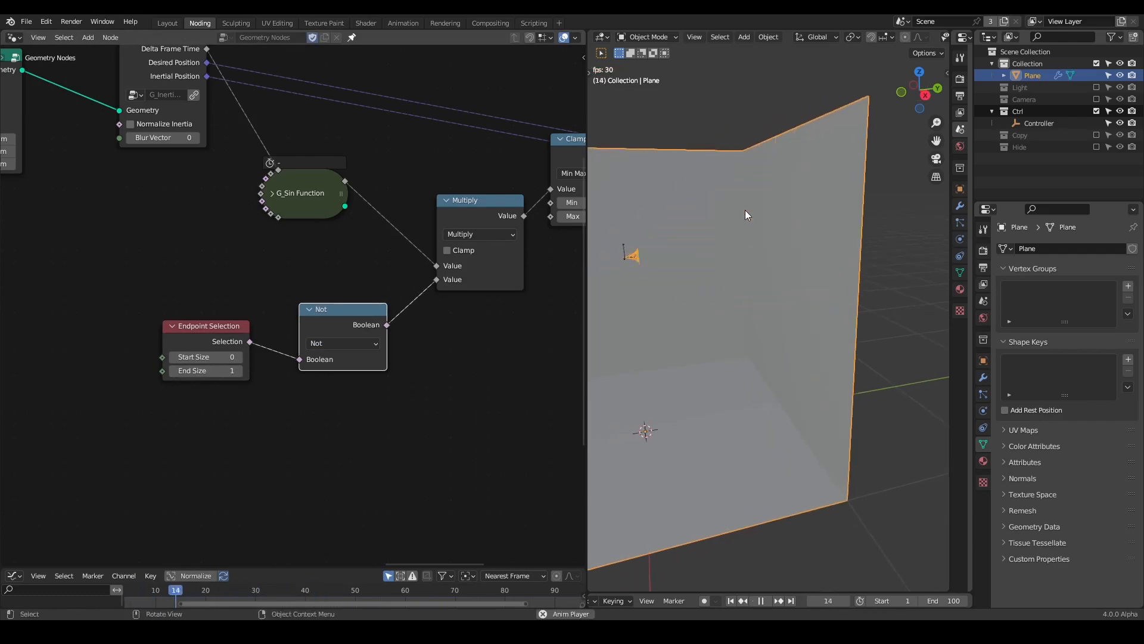
{"action": "key", "text": "space"}
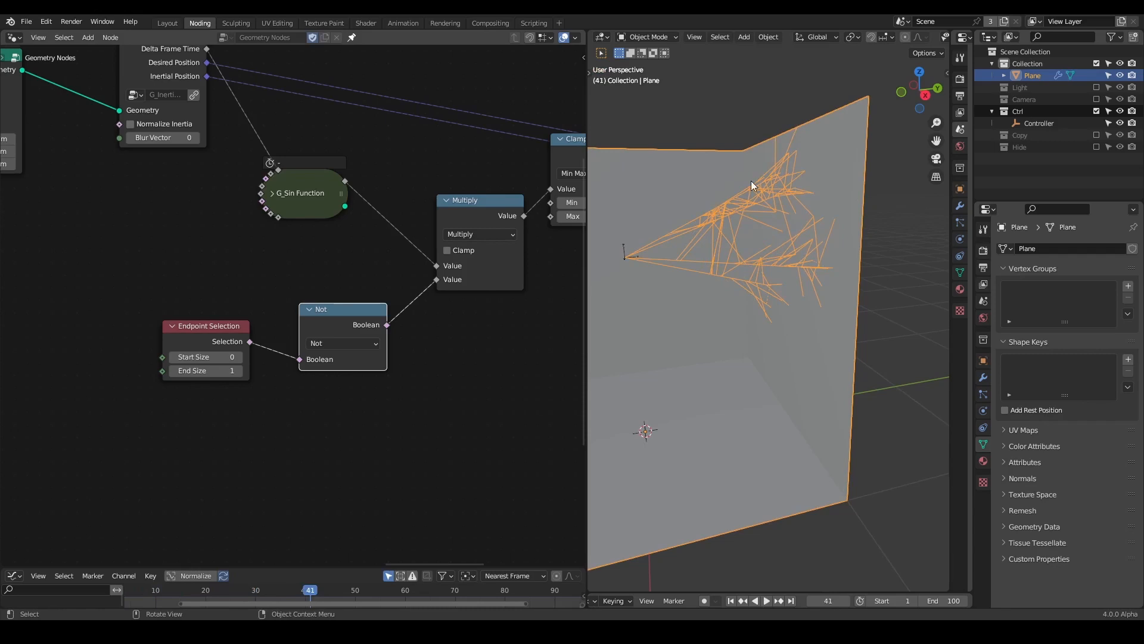
Expand the G_Sin Function node above the Not node and set its Amp to 3.
{"action": "left_click", "coordinate": [273, 192]}
{"action": "left_click_drag", "start_coordinate": [298, 194], "coordinate": [326, 116]}
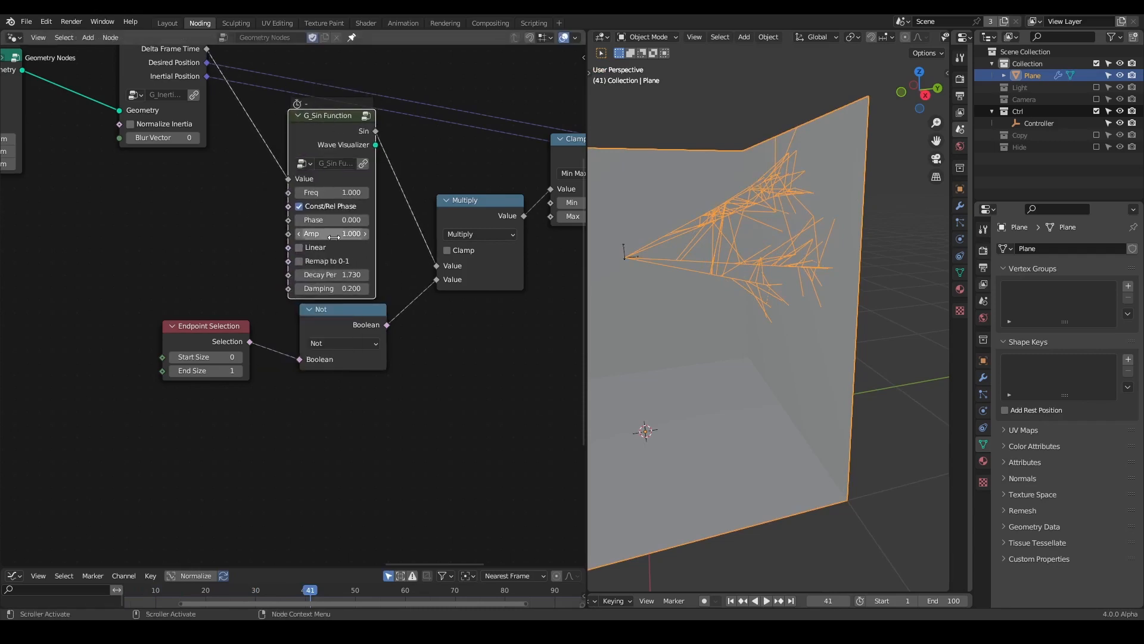
{"action": "double_click", "coordinate": [341, 234]}
{"action": "type", "text": "3"}
{"action": "key", "text": "Return"}
Play the animation from the first frame to examine the effect of the sine amplitude on the curves.
{"action": "key", "text": "shift+Left"}
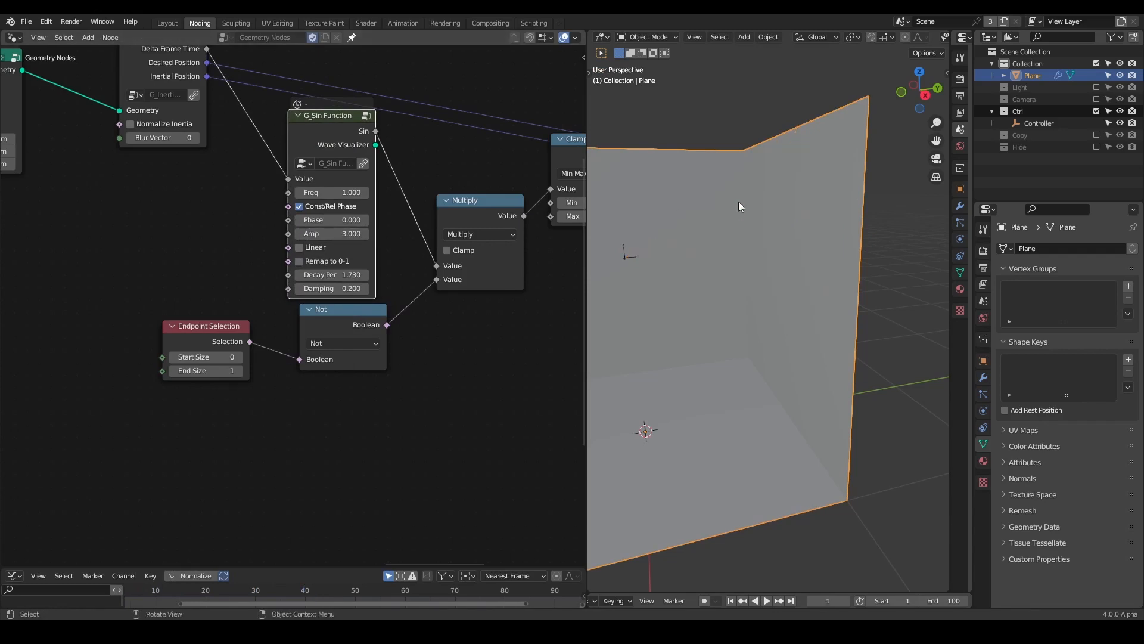
{"action": "key", "text": "space"}
{"action": "key", "text": "space"}
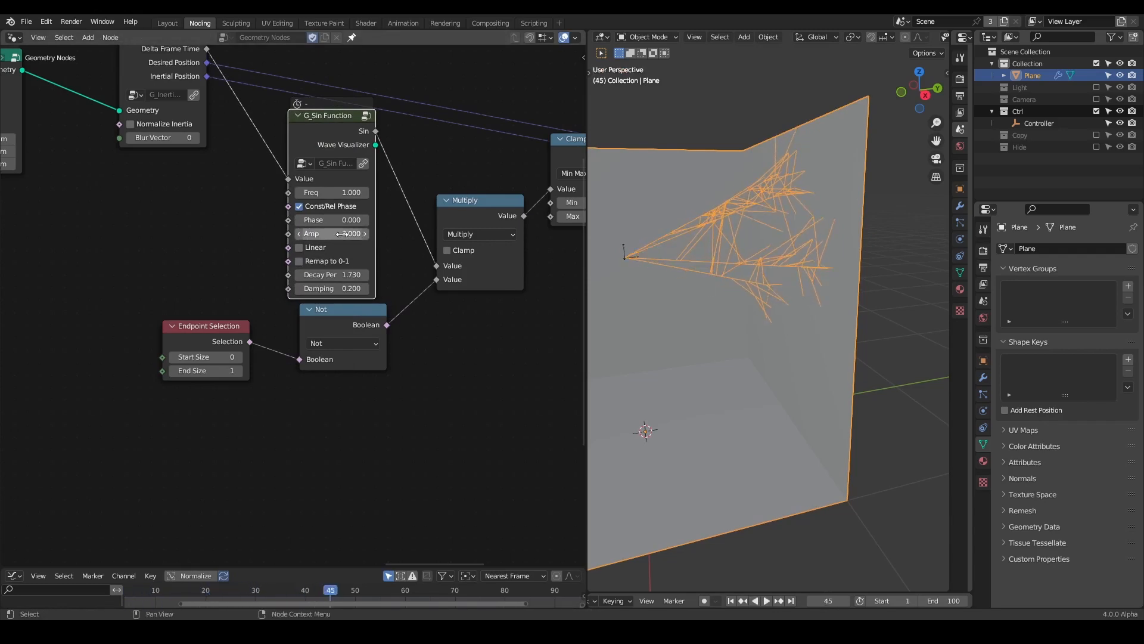
{"action": "key", "text": "shift+Left"}
{"action": "key", "text": "space"}
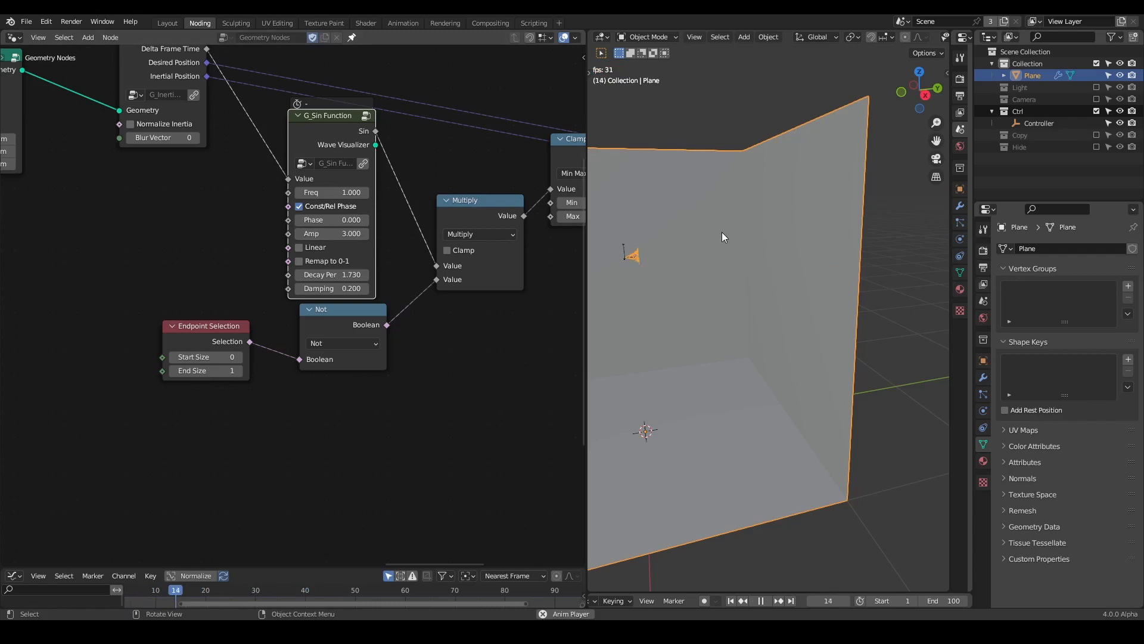
{"action": "key", "text": "space"}
Set the Clamp node's Max to 0.2.
{"action": "middle_click_drag", "start_coordinate": [308, 227], "coordinate": [289, 233]}
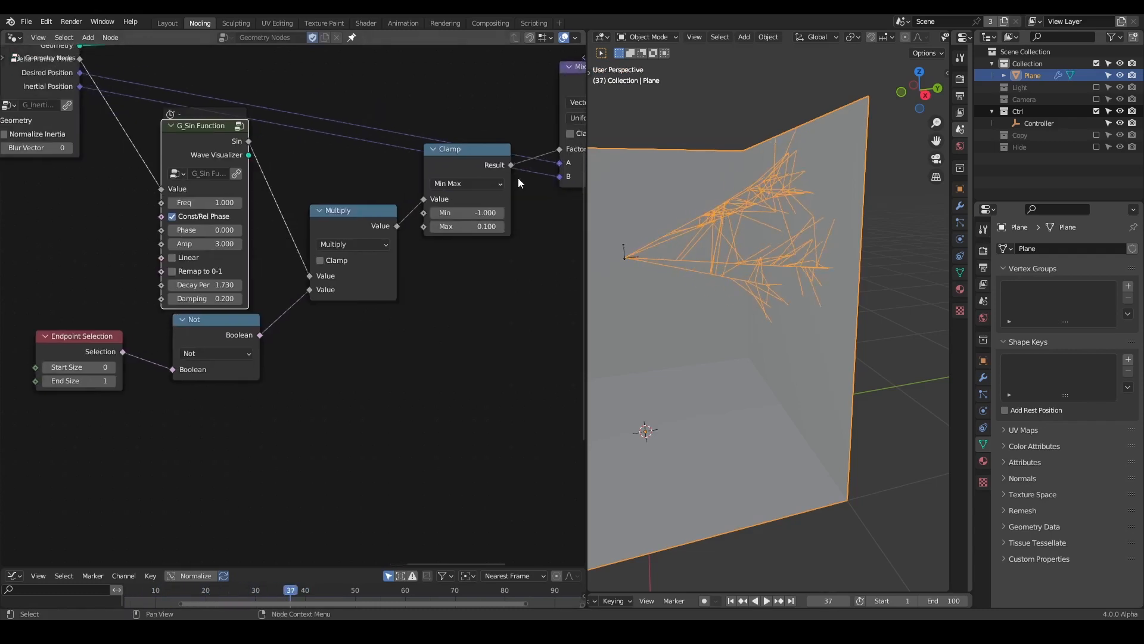
{"action": "left_click_drag", "start_coordinate": [469, 149], "coordinate": [474, 177]}
{"action": "left_click", "coordinate": [474, 255]}
{"action": "type", "text": "0.2"}
{"action": "key", "text": "Return"}
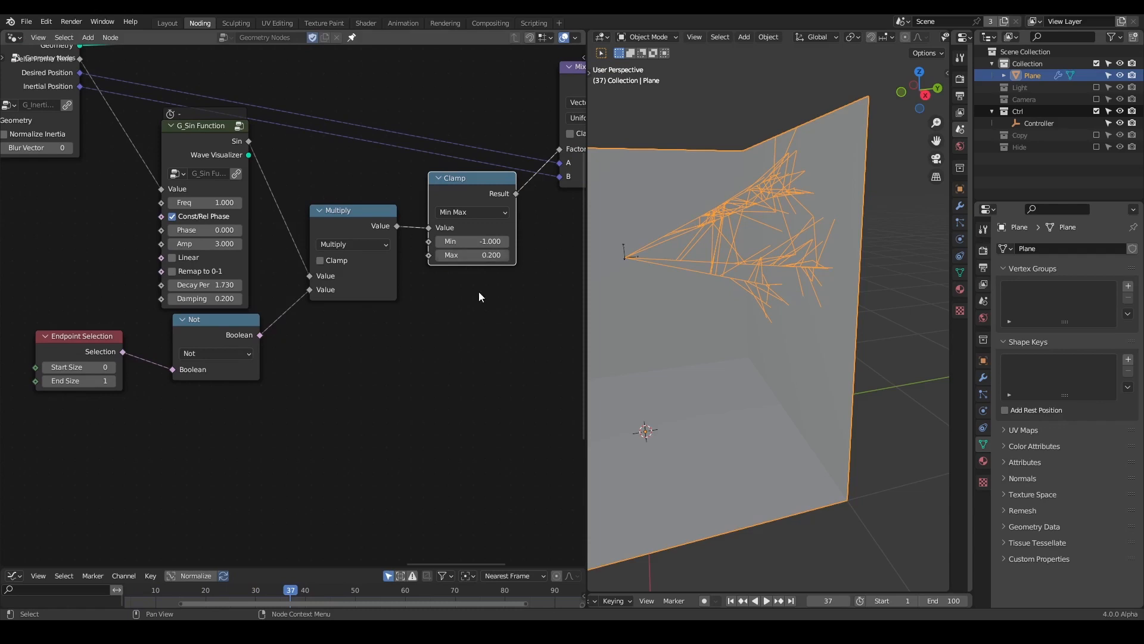
Play the animation from the start in a near-side view to examine the curves with the raised clamp limit.
{"action": "middle_click_drag", "start_coordinate": [762, 209], "coordinate": [724, 212]}
{"action": "key", "text": "shift+Left"}
{"action": "key", "text": "space"}
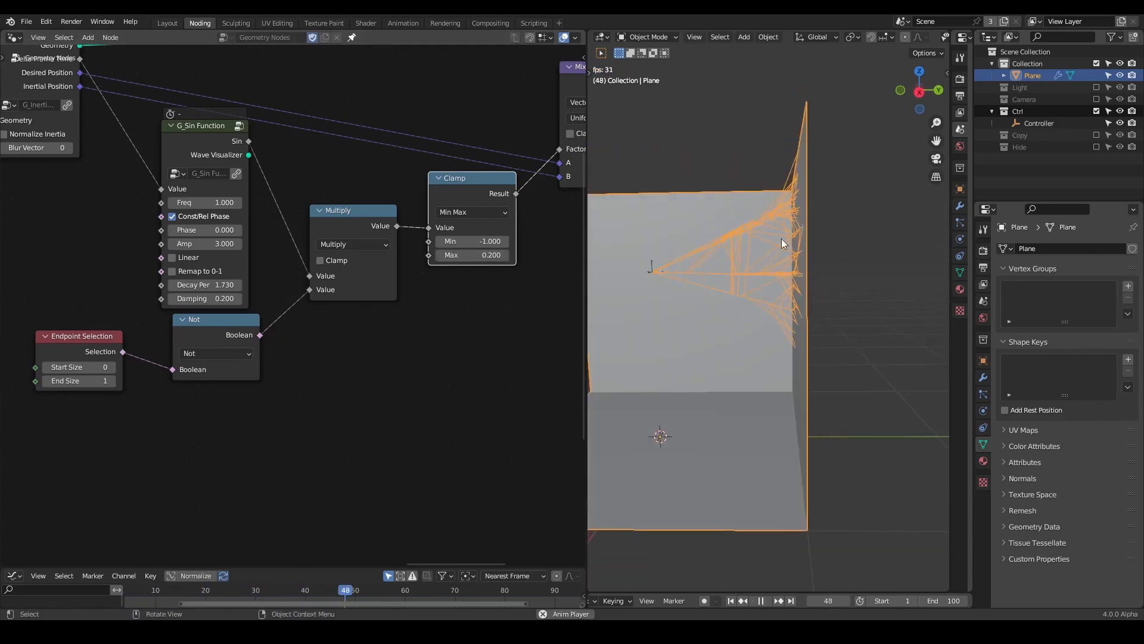
{"action": "key", "text": "space"}
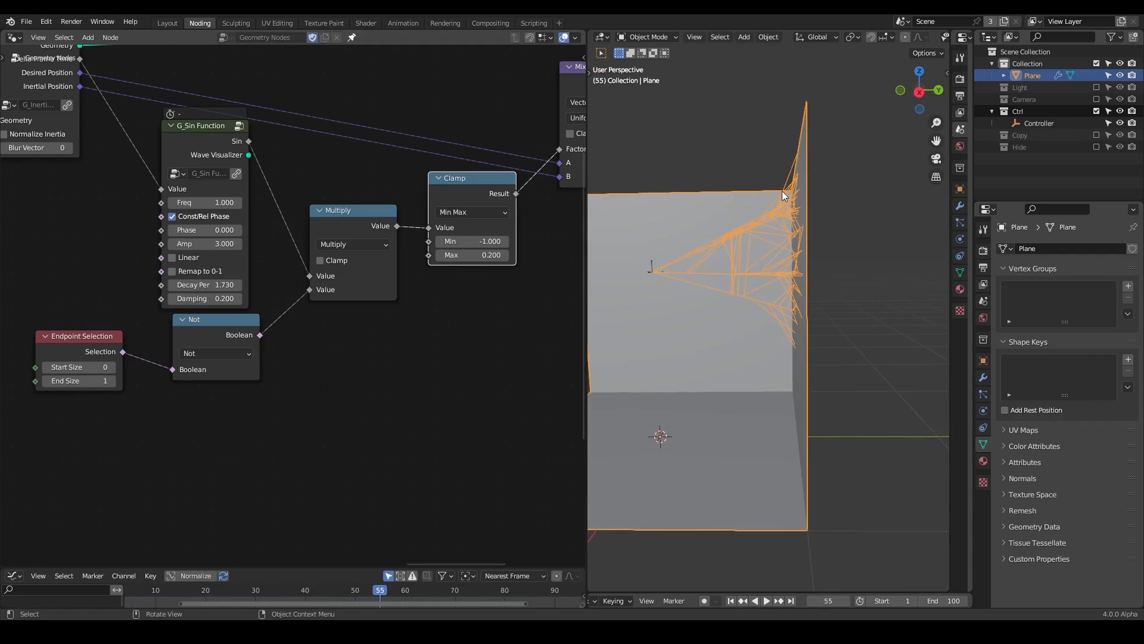
Set the Clamp node's Max to 0.12 and replay the animation from the first frame.
{"action": "left_click_drag", "start_coordinate": [473, 258], "coordinate": [459, 258]}
{"action": "key", "text": "shift+Left"}
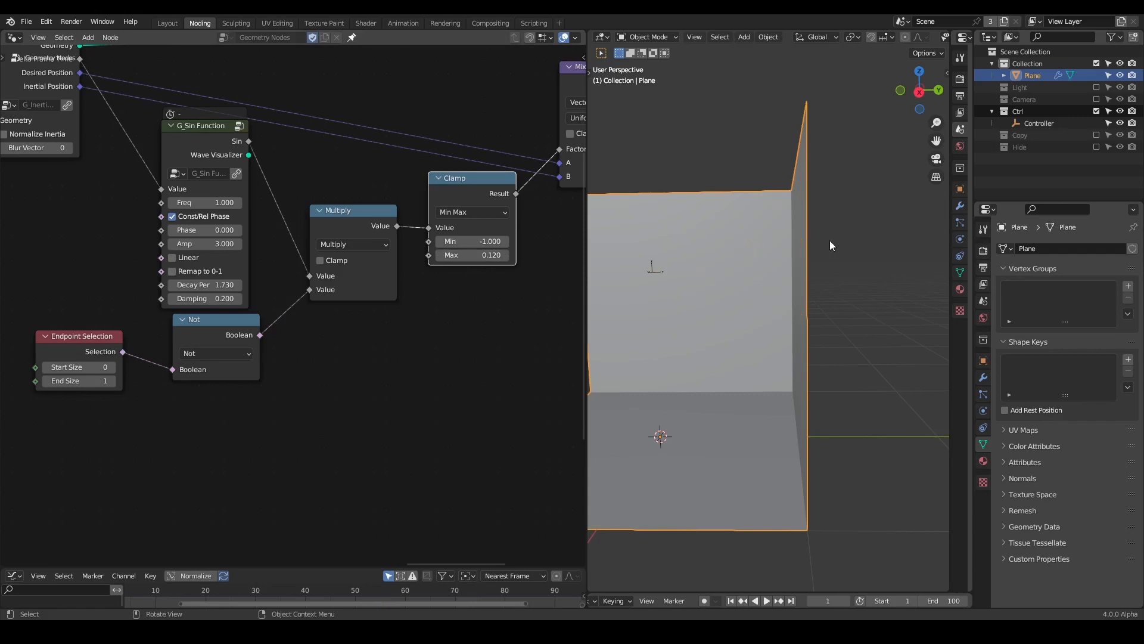
{"action": "key", "text": "space"}
{"action": "key", "text": "space"}
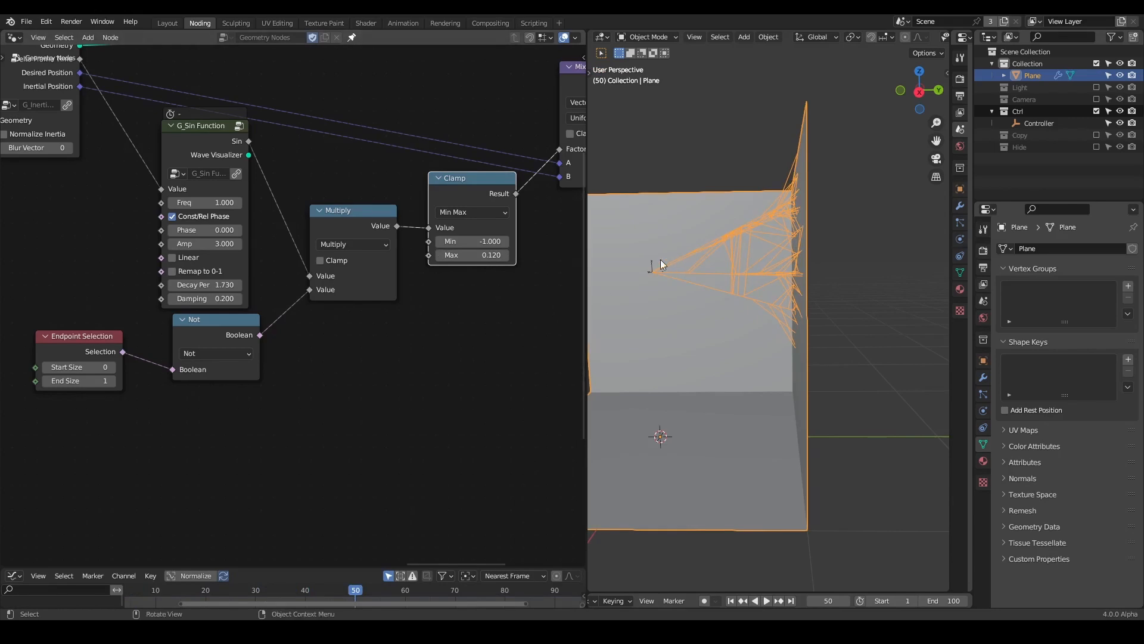
Move the nodes at the start of the tree, including the collapsed Set Position node, further left to free up space.
{"action": "mouse_move", "coordinate": [653, 265]}
{"action": "left_mouse_down"}
{"action": "mouse_move", "coordinate": [769, 200]}
{"action": "mouse_move", "coordinate": [767, 212]}
{"action": "left_mouse_up"}
{"action": "scroll", "coordinate": [456, 302], "scroll_direction": "down", "scroll_amount": 2}
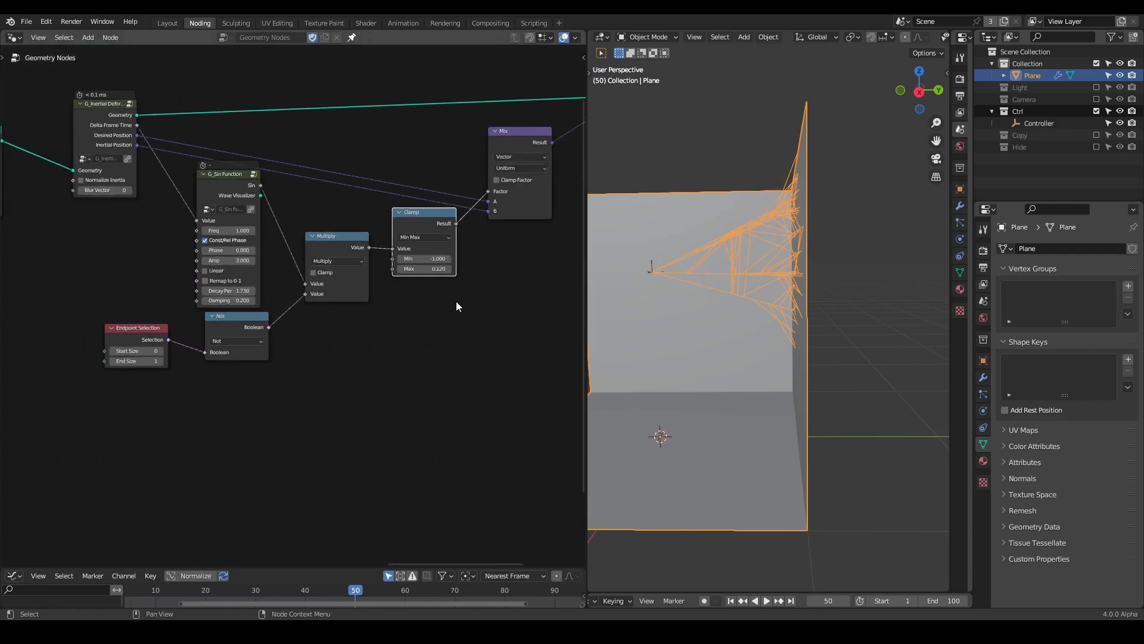
{"action": "middle_click_drag", "start_coordinate": [739, 263], "coordinate": [792, 270]}
{"action": "middle_click_drag", "start_coordinate": [139, 297], "coordinate": [424, 249]}
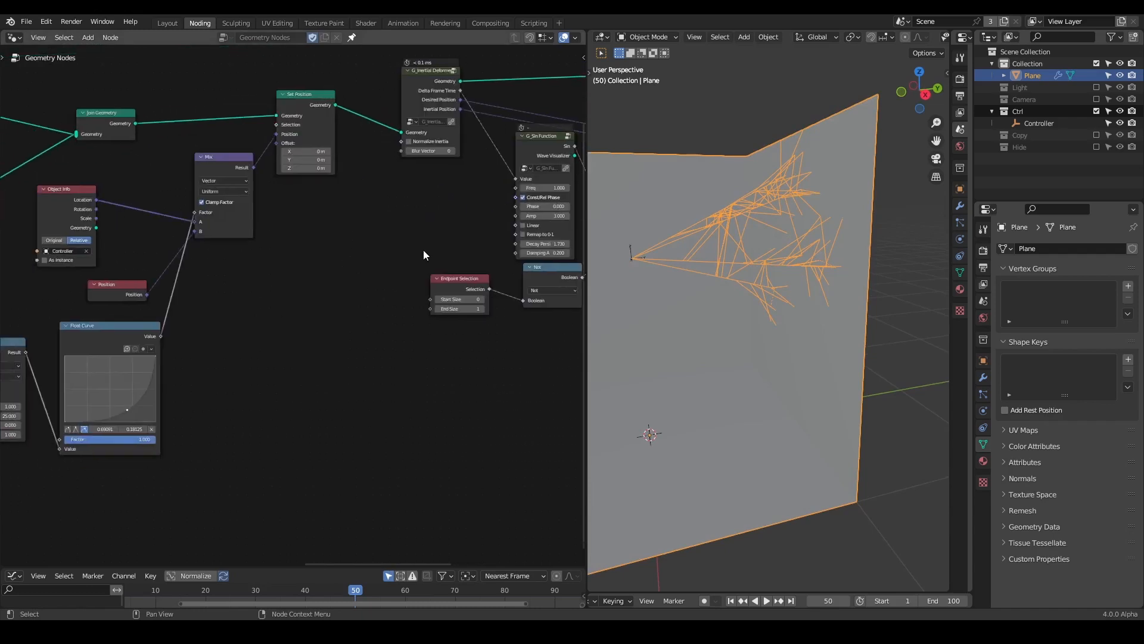
{"action": "scroll", "coordinate": [423, 250], "scroll_direction": "down", "scroll_amount": 10}
{"action": "middle_click_drag", "start_coordinate": [189, 302], "coordinate": [402, 280]}
{"action": "scroll", "coordinate": [401, 280], "scroll_direction": "down", "scroll_amount": 2}
{"action": "middle_click_drag", "start_coordinate": [222, 277], "coordinate": [392, 229]}
{"action": "left_click_drag", "start_coordinate": [304, 108], "coordinate": [59, 341]}
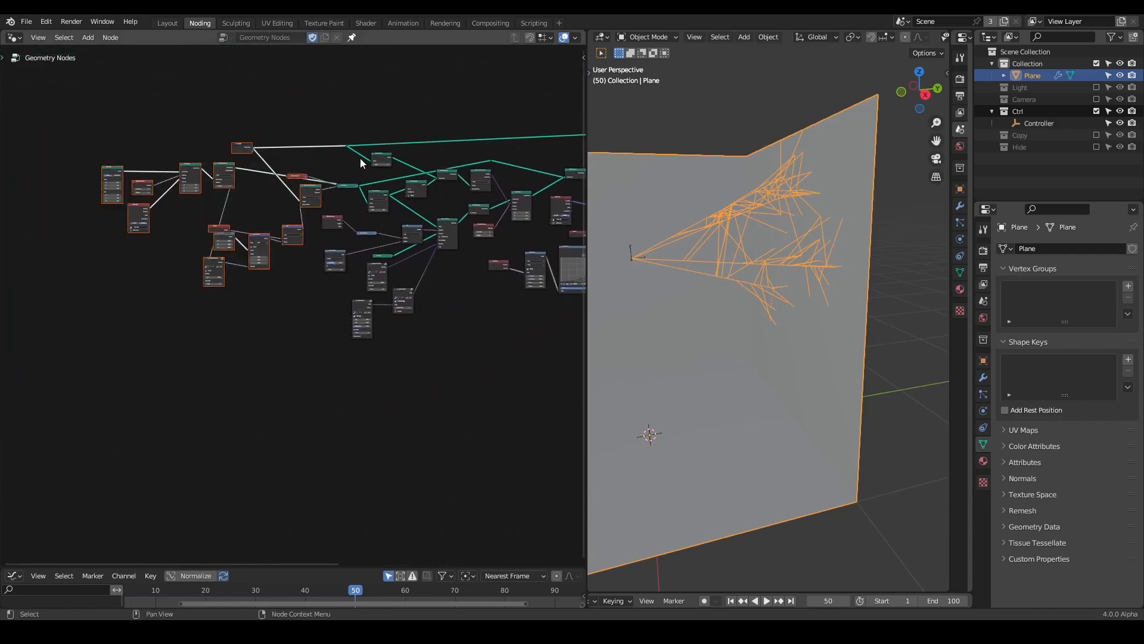
{"action": "key", "text": "g"}
{"action": "left_click", "coordinate": [315, 191]}
{"action": "left_click_drag", "start_coordinate": [344, 186], "coordinate": [246, 185]}
{"action": "scroll", "coordinate": [739, 230], "scroll_direction": "up", "scroll_amount": 3}
{"action": "middle_click_drag", "start_coordinate": [733, 243], "coordinate": [756, 244], "text": "shift"}
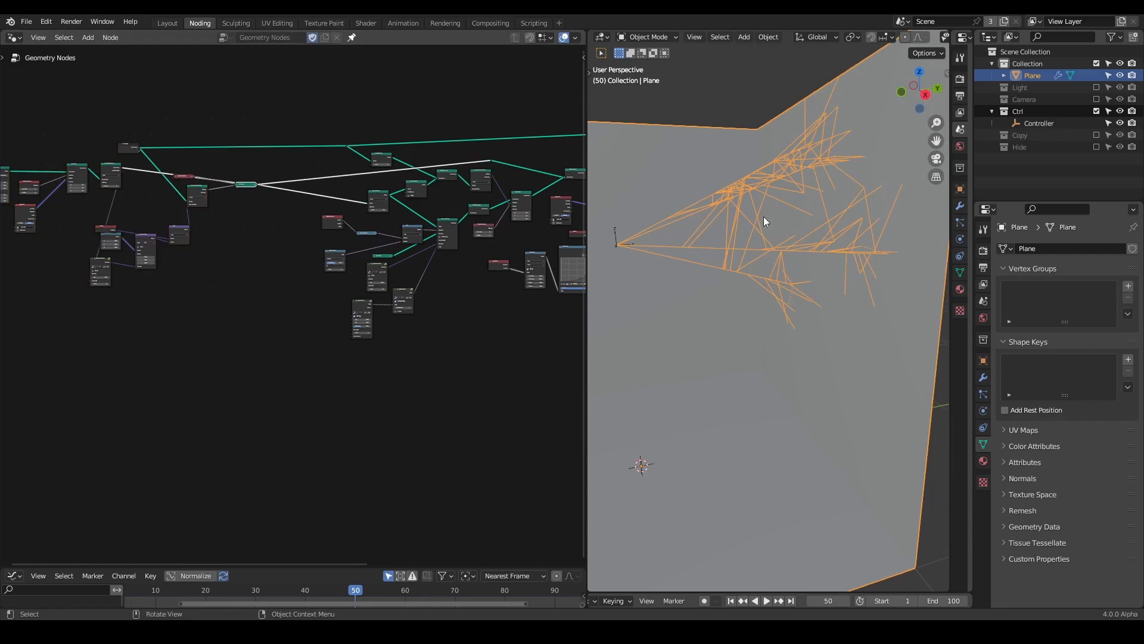
{"action": "left_click_drag", "start_coordinate": [640, 244], "coordinate": [848, 226]}
{"action": "left_click_drag", "start_coordinate": [815, 191], "coordinate": [807, 236]}
{"action": "mouse_move", "coordinate": [631, 243]}
{"action": "left_mouse_down"}
{"action": "mouse_move", "coordinate": [743, 217]}
{"action": "mouse_move", "coordinate": [818, 135]}
{"action": "left_mouse_up"}
Move the Resample Curve node left, close to the collapsed Set Position node.
{"action": "left_click", "coordinate": [281, 281]}
{"action": "left_click_drag", "start_coordinate": [382, 197], "coordinate": [289, 197]}
{"action": "middle_click_drag", "start_coordinate": [315, 217], "coordinate": [299, 284]}
{"action": "scroll", "coordinate": [299, 285], "scroll_direction": "up", "scroll_amount": 5}
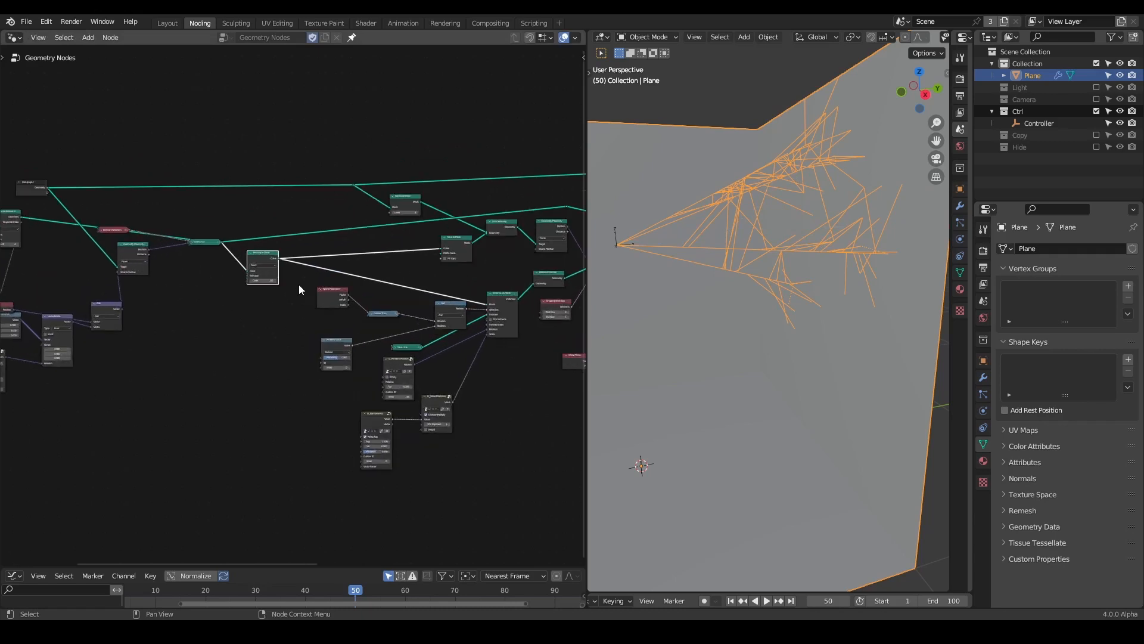
{"action": "scroll", "coordinate": [299, 284], "scroll_direction": "up", "scroll_amount": 1}
{"action": "mouse_move", "coordinate": [300, 237]}
{"action": "middle_mouse_down"}
{"action": "mouse_move", "coordinate": [324, 286]}
{"action": "mouse_move", "coordinate": [260, 274]}
{"action": "middle_mouse_up"}
Reconnect the long link bypassing Resample Curve so it starts from that node's Curve output, and move the node slightly up.
{"action": "right_click_drag", "start_coordinate": [324, 172], "coordinate": [347, 221], "text": "shift"}
{"action": "left_click_drag", "start_coordinate": [226, 254], "coordinate": [327, 208]}
{"action": "key", "text": "ctrl+x"}
{"action": "left_click_drag", "start_coordinate": [191, 245], "coordinate": [205, 190]}
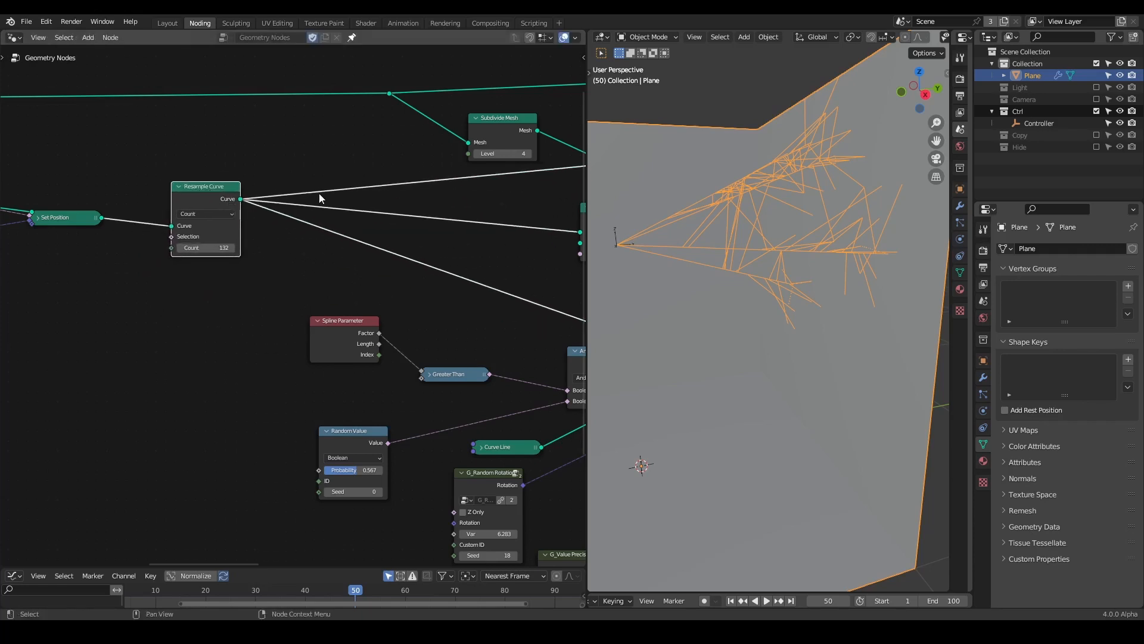
Gather the three links leaving Resample Curve into one reroute point and move it further right.
{"action": "mouse_move", "coordinate": [455, 242]}
{"action": "middle_mouse_down"}
{"action": "mouse_move", "coordinate": [372, 244]}
{"action": "mouse_move", "coordinate": [448, 229]}
{"action": "middle_mouse_up"}
{"action": "scroll", "coordinate": [394, 252], "scroll_direction": "down", "scroll_amount": 1}
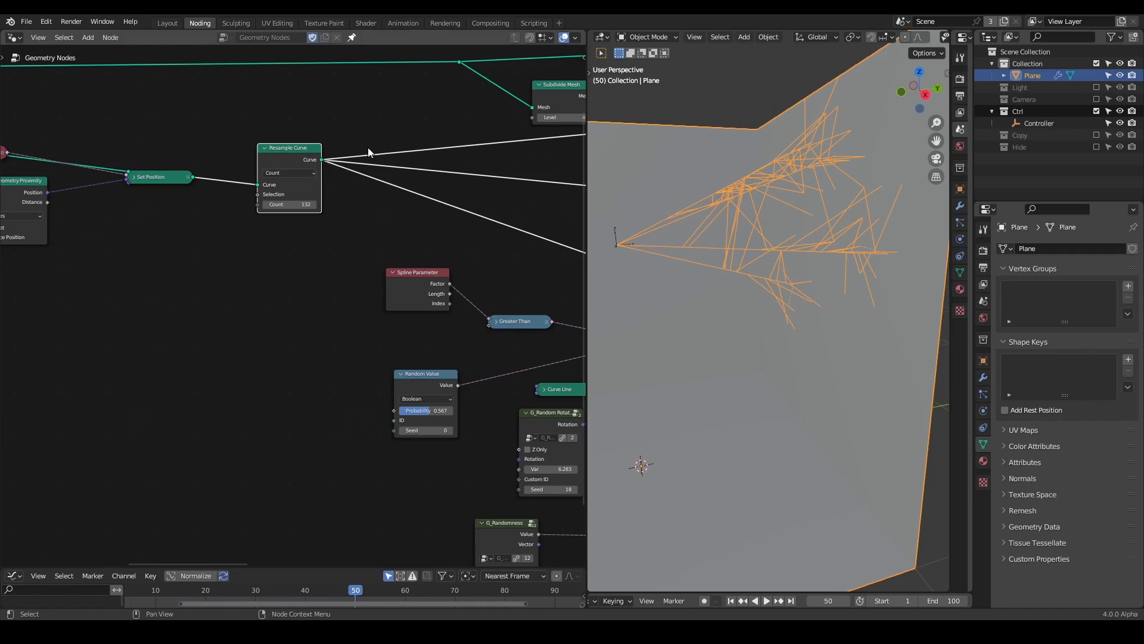
{"action": "right_click_drag", "start_coordinate": [375, 124], "coordinate": [374, 214], "text": "shift"}
{"action": "left_click_drag", "start_coordinate": [370, 161], "coordinate": [435, 155]}
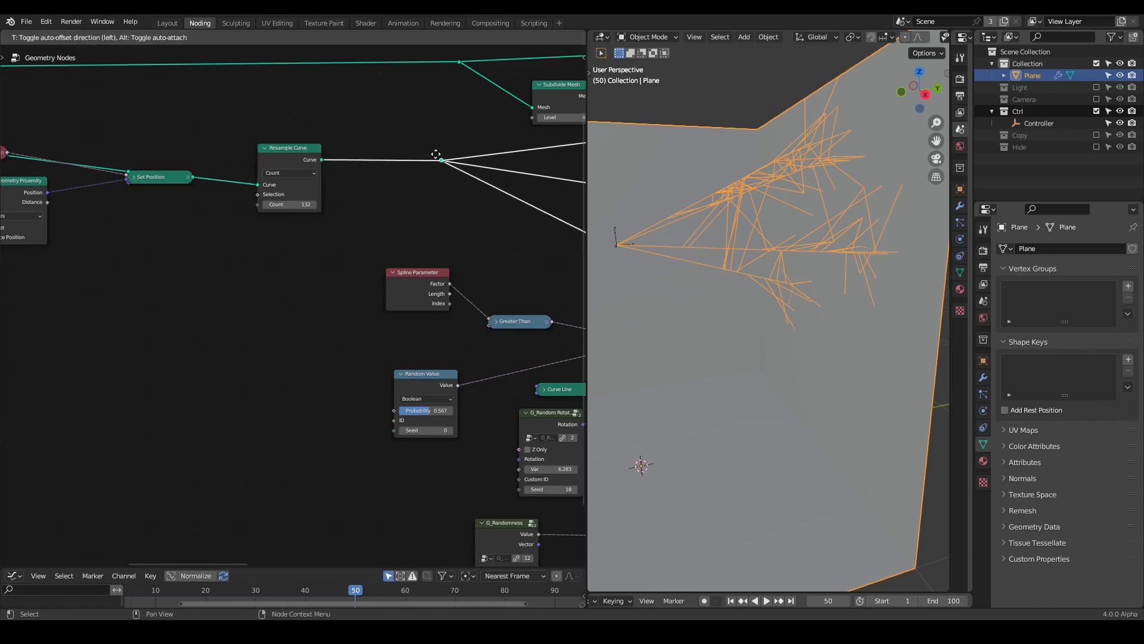
Move the Spline Parameter node closer to the collapsed Greater Than node.
{"action": "scroll", "coordinate": [416, 251], "scroll_direction": "down", "scroll_amount": 1}
{"action": "middle_click_drag", "start_coordinate": [416, 252], "coordinate": [379, 239]}
{"action": "left_click_drag", "start_coordinate": [470, 298], "coordinate": [509, 289]}
{"action": "left_click_drag", "start_coordinate": [375, 256], "coordinate": [422, 273]}
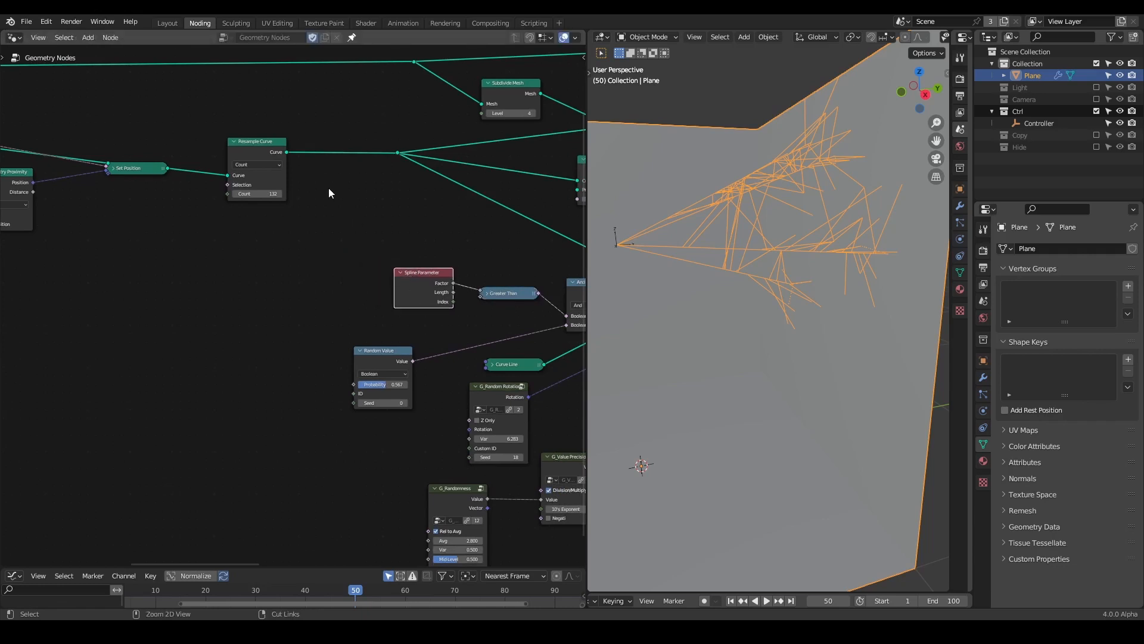
Insert a Capture Attribute node on the link between Resample Curve and the reroute point.
{"action": "key", "text": "shift+a"}
{"action": "type", "text": "capture"}
{"action": "key", "text": "Return"}
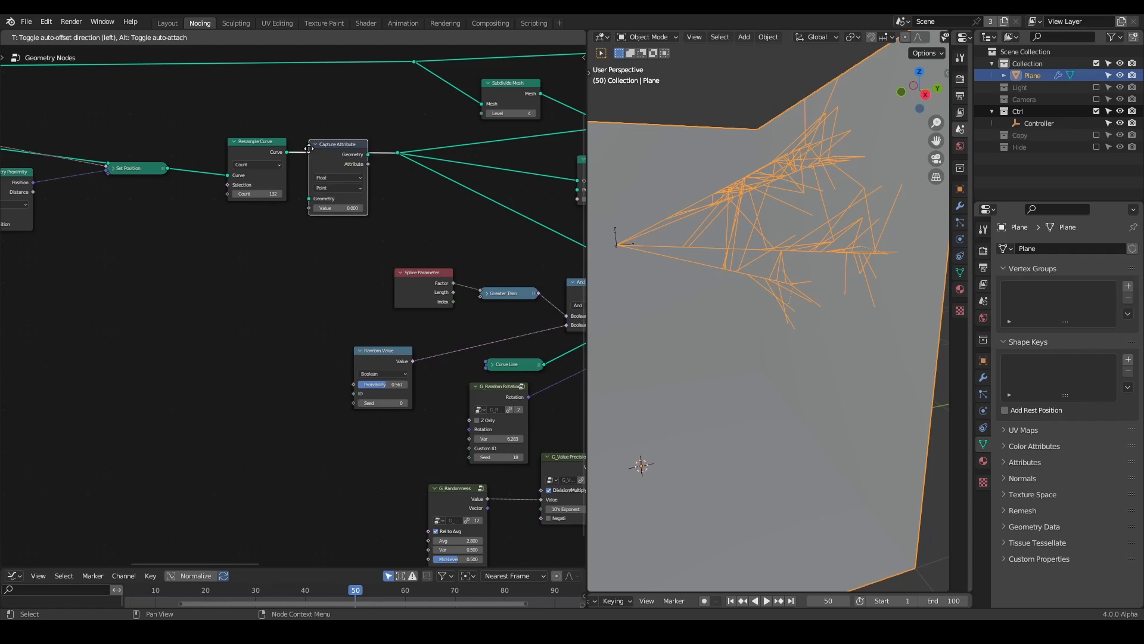
{"action": "left_click", "coordinate": [309, 149]}
{"action": "middle_click_drag", "start_coordinate": [388, 261], "coordinate": [349, 246]}
{"action": "scroll", "coordinate": [307, 180], "scroll_direction": "up", "scroll_amount": 2}
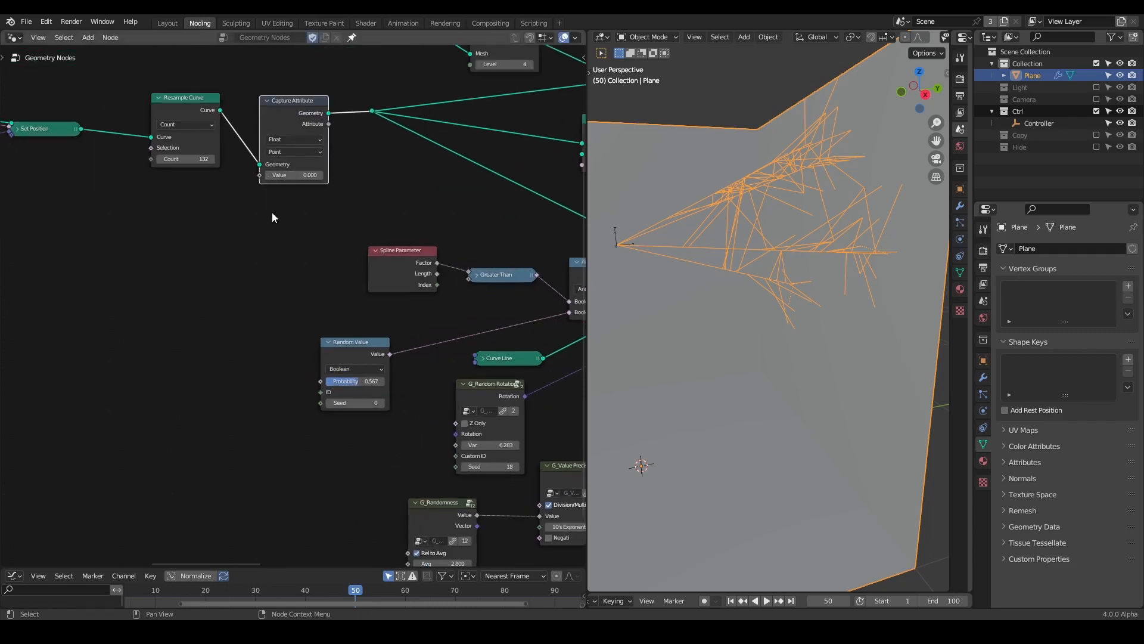
Set the Capture Attribute node's data type to Vector and move Resample Curve slightly away to the left.
{"action": "middle_click_drag", "start_coordinate": [272, 216], "coordinate": [342, 220]}
{"action": "left_click", "coordinate": [362, 161]}
{"action": "left_click", "coordinate": [377, 198]}
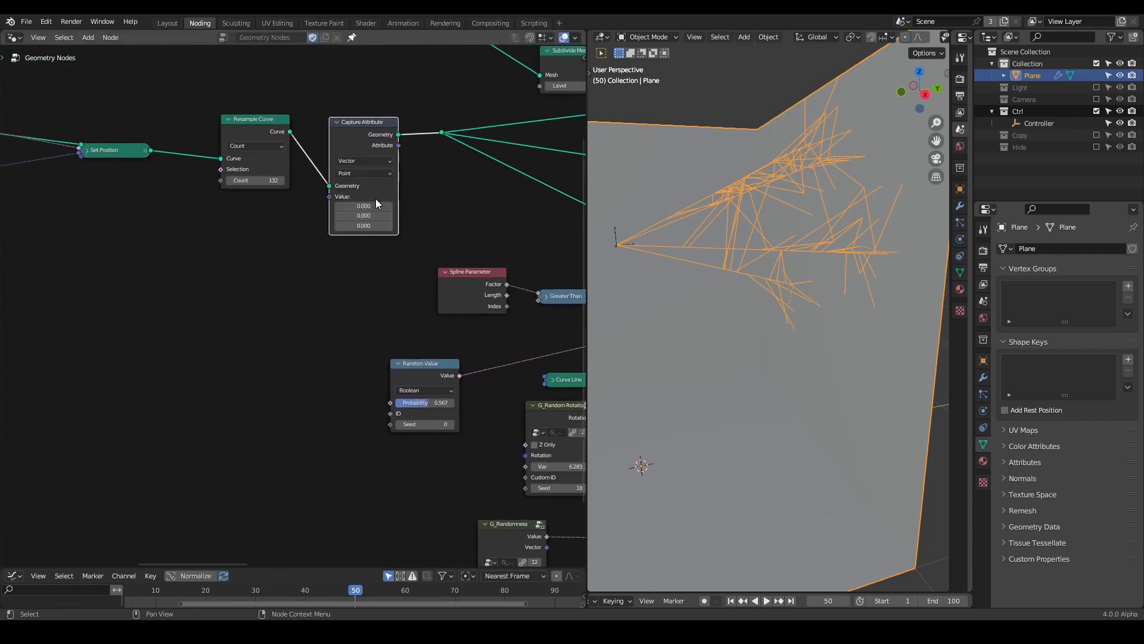
{"action": "left_click_drag", "start_coordinate": [243, 129], "coordinate": [217, 135]}
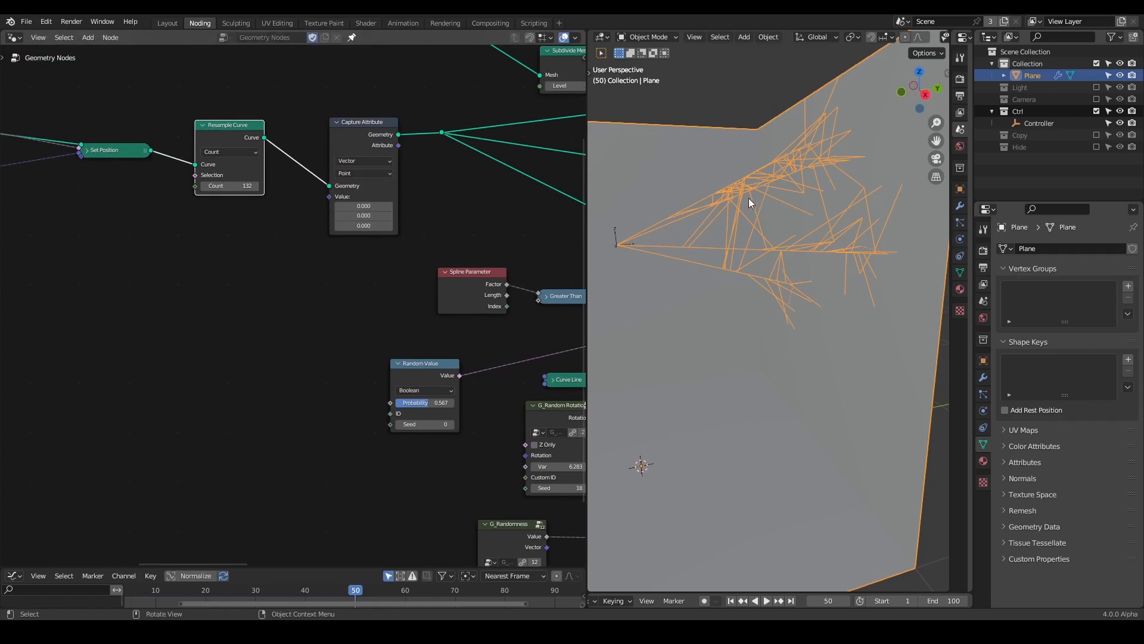
Preview the Capture Attribute geometry in a Viewer with a G_Curve Points Preview node inserted before it.
{"action": "left_click", "coordinate": [381, 139], "text": "ctrl+shift"}
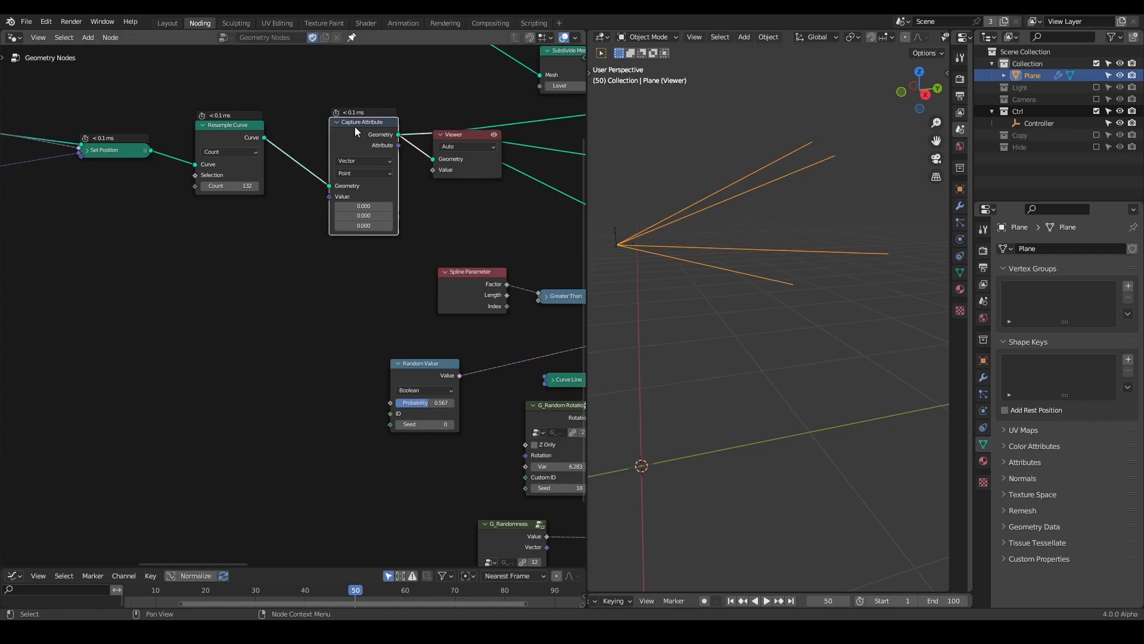
{"action": "left_click_drag", "start_coordinate": [355, 126], "coordinate": [317, 123]}
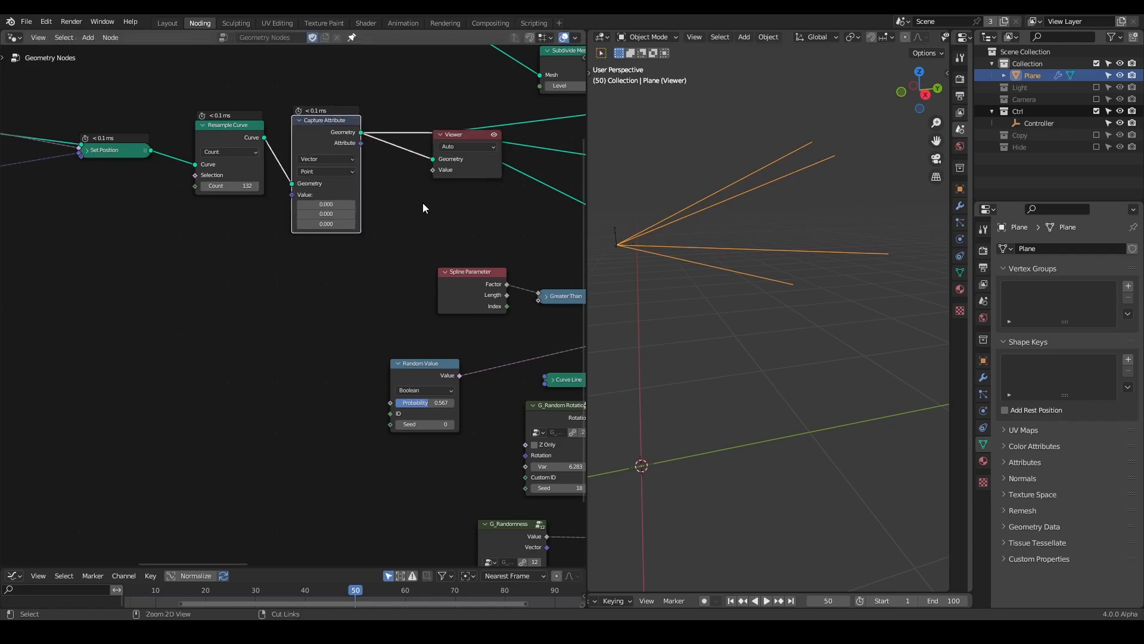
{"action": "key", "text": "shift+a"}
{"action": "type", "text": "cur"}
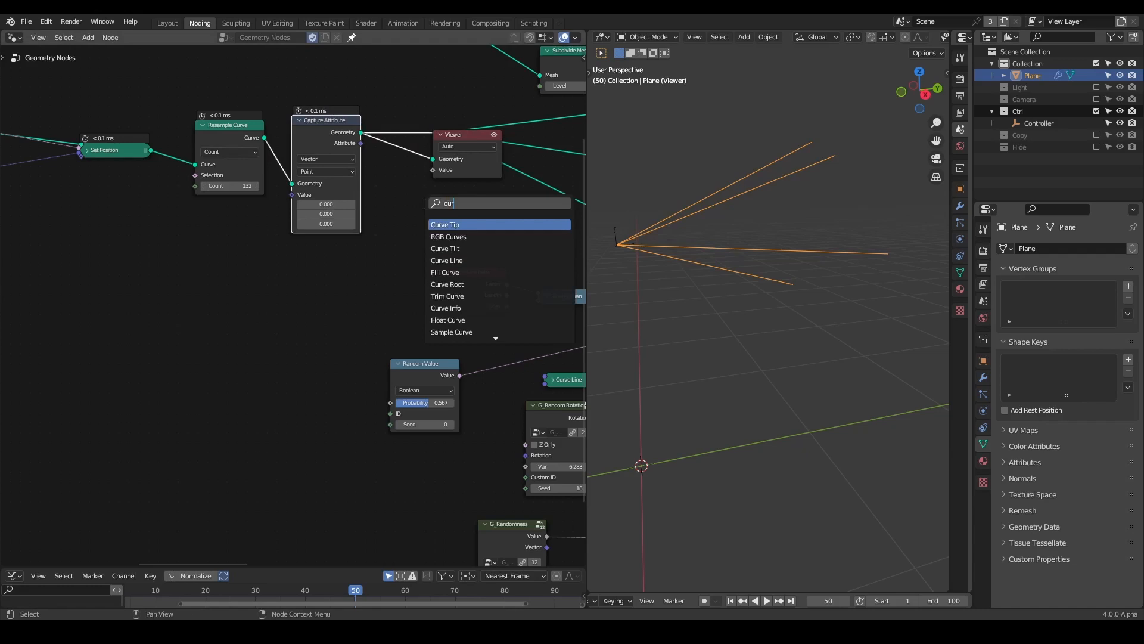
{"action": "type", "text": "ve points points rp"}
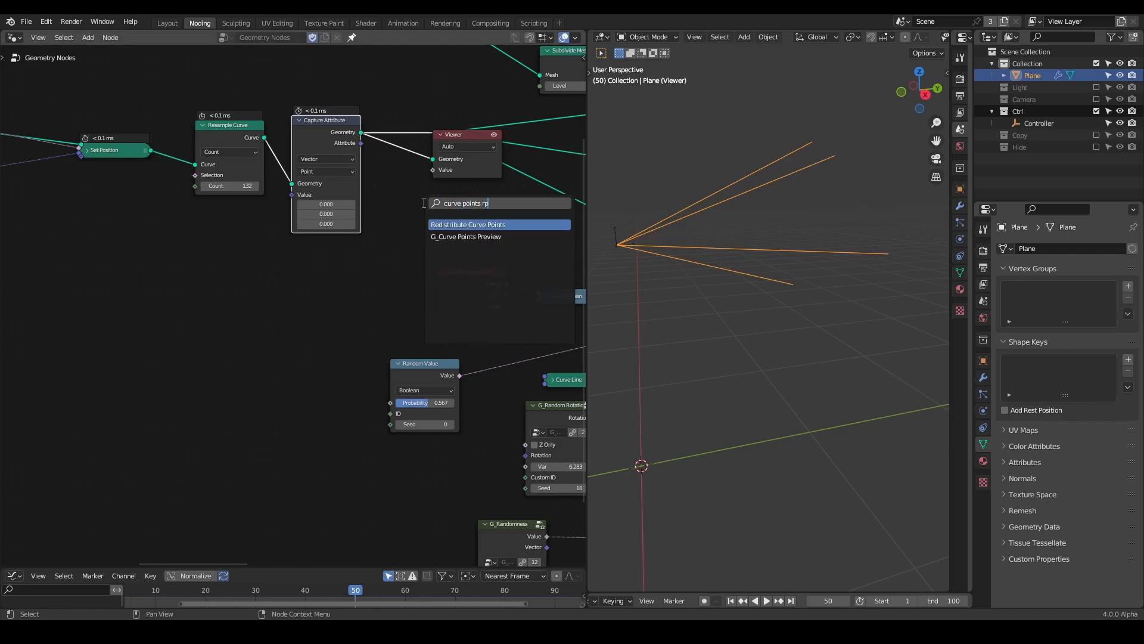
{"action": "key", "text": "Return"}
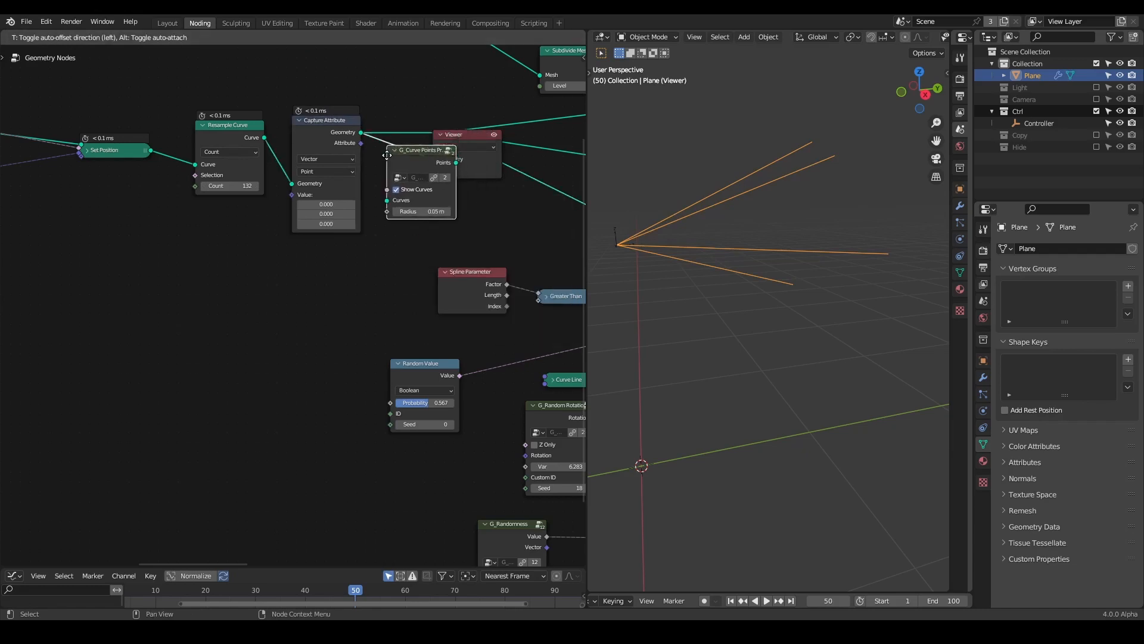
{"action": "left_click", "coordinate": [322, 153]}
{"action": "middle_click_drag", "start_coordinate": [750, 232], "coordinate": [798, 258]}
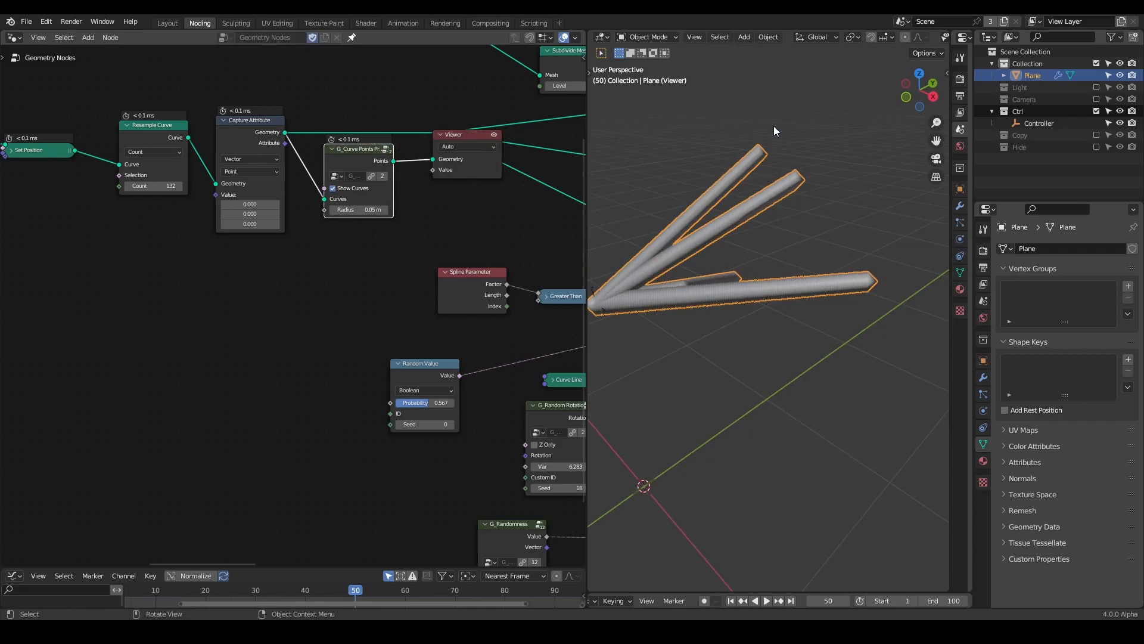
Annotate the curve tips in the viewport with 132 and their shared start point with 1, and erase the annotations.
{"action": "left_click_drag", "start_coordinate": [764, 124], "coordinate": [764, 137]}
{"action": "mouse_move", "coordinate": [778, 102]}
{"action": "left_mouse_down"}
{"action": "mouse_move", "coordinate": [767, 138]}
{"action": "mouse_move", "coordinate": [813, 143]}
{"action": "mouse_move", "coordinate": [822, 208]}
{"action": "left_mouse_up"}
{"action": "mouse_move", "coordinate": [833, 144]}
{"action": "left_mouse_down"}
{"action": "mouse_move", "coordinate": [842, 205]}
{"action": "mouse_move", "coordinate": [875, 200]}
{"action": "left_mouse_up"}
{"action": "left_click_drag", "start_coordinate": [917, 260], "coordinate": [924, 286]}
{"action": "middle_click_drag", "start_coordinate": [914, 317], "coordinate": [855, 299], "text": "shift"}
{"action": "left_click_drag", "start_coordinate": [897, 258], "coordinate": [922, 289]}
{"action": "left_click_drag", "start_coordinate": [724, 220], "coordinate": [728, 245]}
{"action": "left_click_drag", "start_coordinate": [749, 230], "coordinate": [766, 252]}
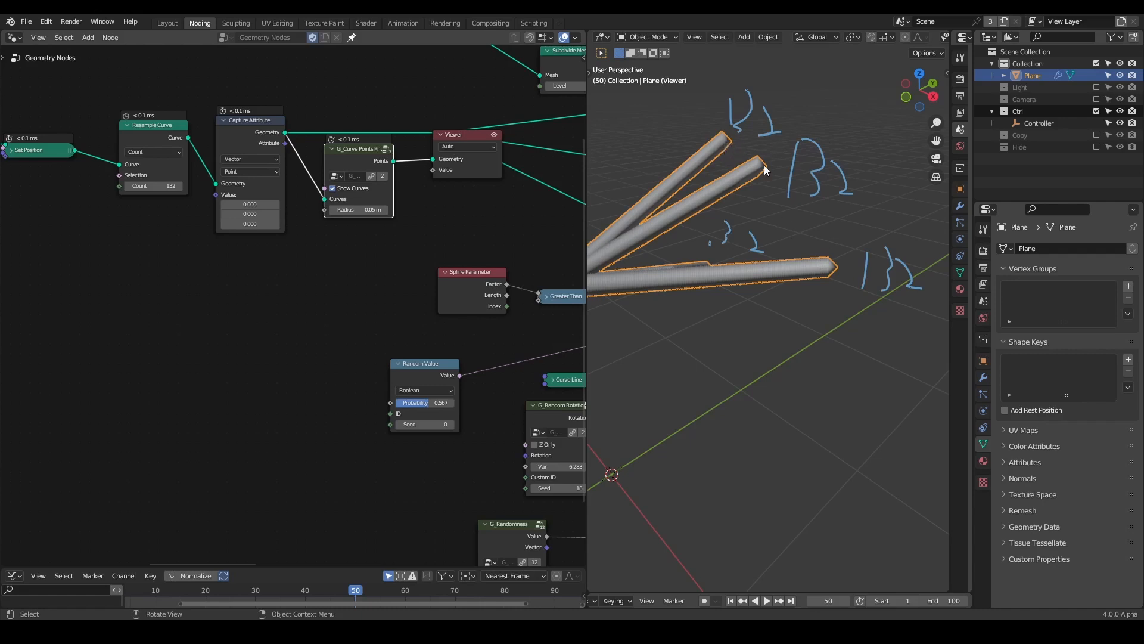
{"action": "mouse_move", "coordinate": [722, 259]}
{"action": "middle_mouse_down"}
{"action": "mouse_move", "coordinate": [734, 256]}
{"action": "mouse_move", "coordinate": [659, 198]}
{"action": "middle_mouse_up"}
{"action": "left_click_drag", "start_coordinate": [606, 222], "coordinate": [610, 231]}
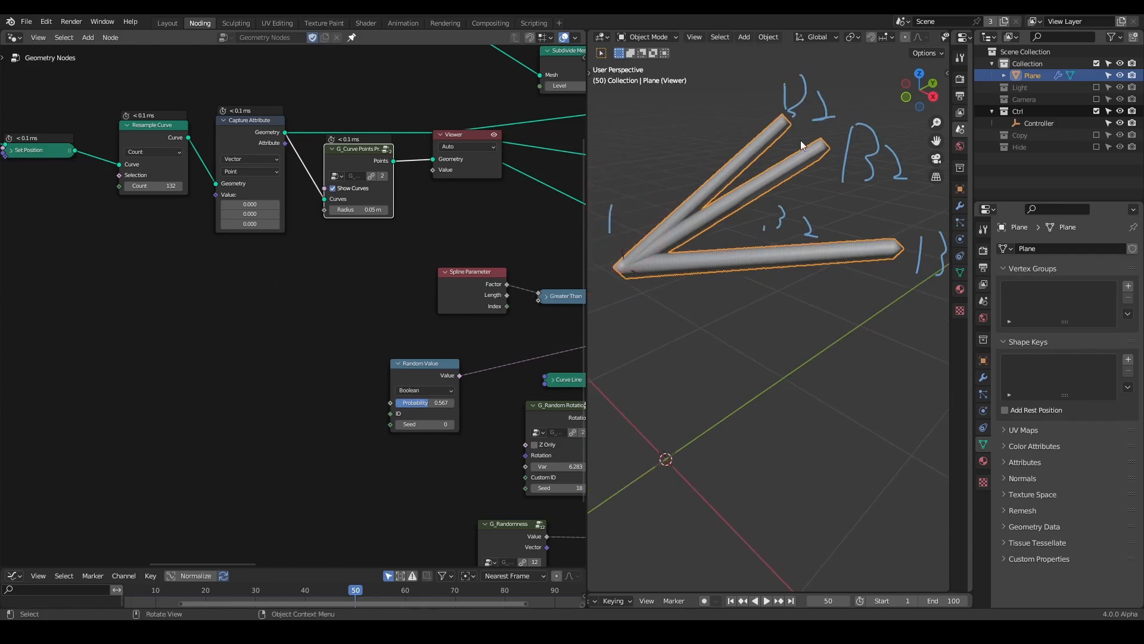
{"action": "scroll", "coordinate": [800, 105], "scroll_direction": "down", "scroll_amount": 1}
{"action": "mouse_move", "coordinate": [828, 102]}
{"action": "right_mouse_down"}
{"action": "mouse_move", "coordinate": [826, 119]}
{"action": "mouse_move", "coordinate": [955, 258]}
{"action": "mouse_move", "coordinate": [935, 265]}
{"action": "right_mouse_up"}
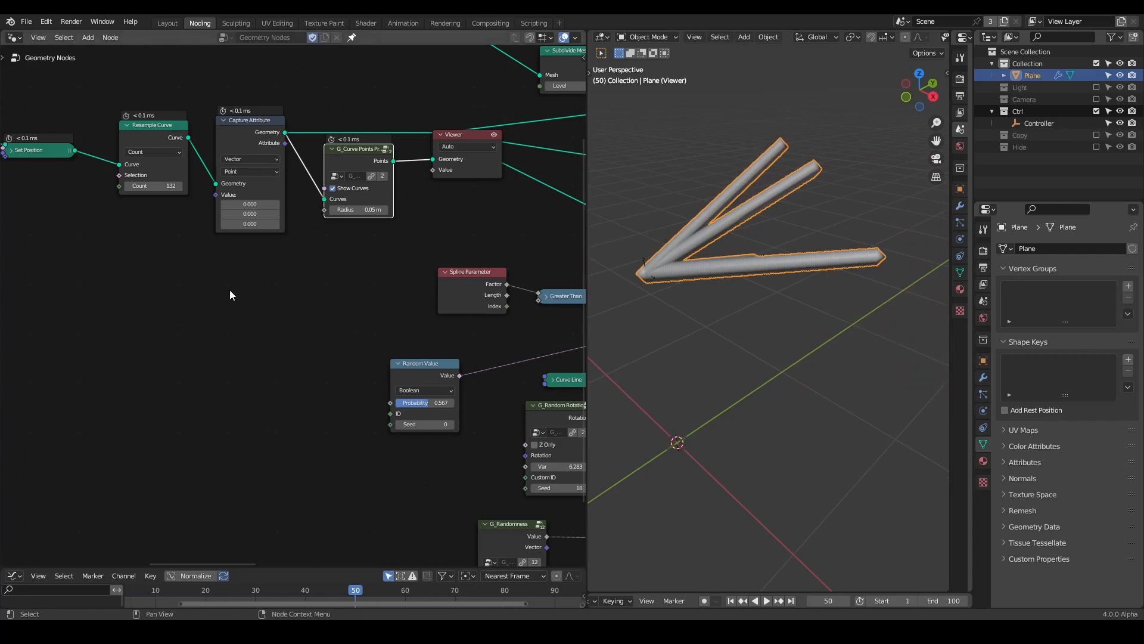
Add an Accumulate Field node, place Spline Parameter to its left, and connect the Index output to Group ID.
{"action": "key", "text": "shift+a"}
{"action": "type", "text": "accum"}
{"action": "key", "text": "Return"}
{"action": "left_click", "coordinate": [161, 273]}
{"action": "middle_click_drag", "start_coordinate": [146, 298], "coordinate": [237, 269]}
{"action": "scroll", "coordinate": [242, 270], "scroll_direction": "down", "scroll_amount": 1}
{"action": "left_click_drag", "start_coordinate": [504, 279], "coordinate": [246, 328]}
{"action": "scroll", "coordinate": [74, 331], "scroll_direction": "up", "scroll_amount": 1}
{"action": "left_click_drag", "start_coordinate": [273, 243], "coordinate": [289, 287]}
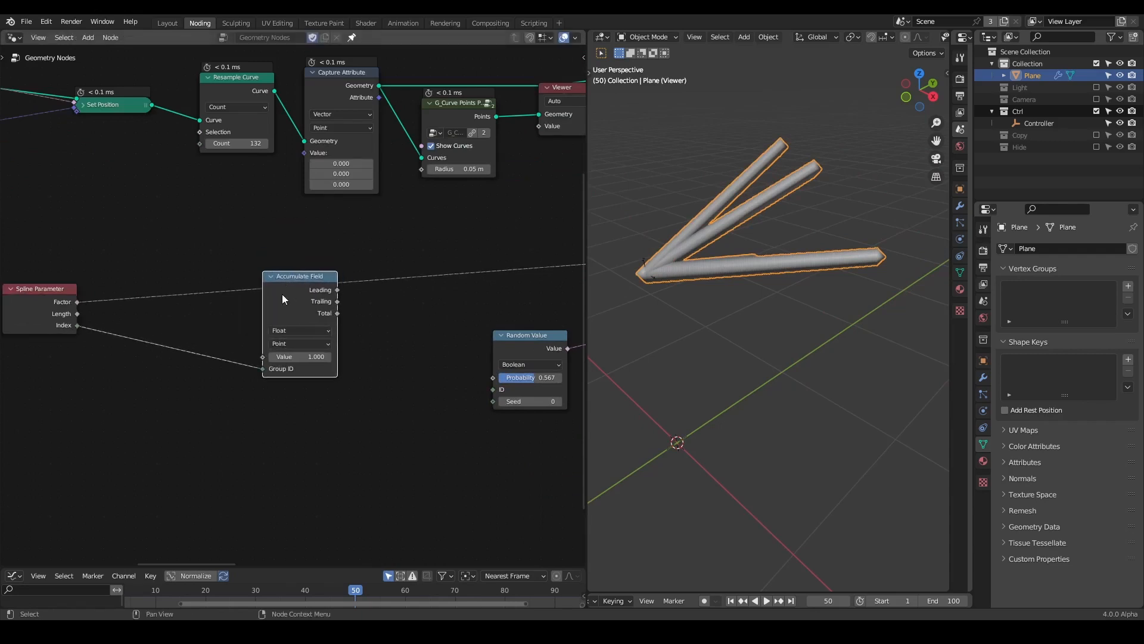
Set Accumulate Field to Vector and feed its Value input from a new Position node.
{"action": "left_click", "coordinate": [288, 331]}
{"action": "left_click", "coordinate": [311, 364]}
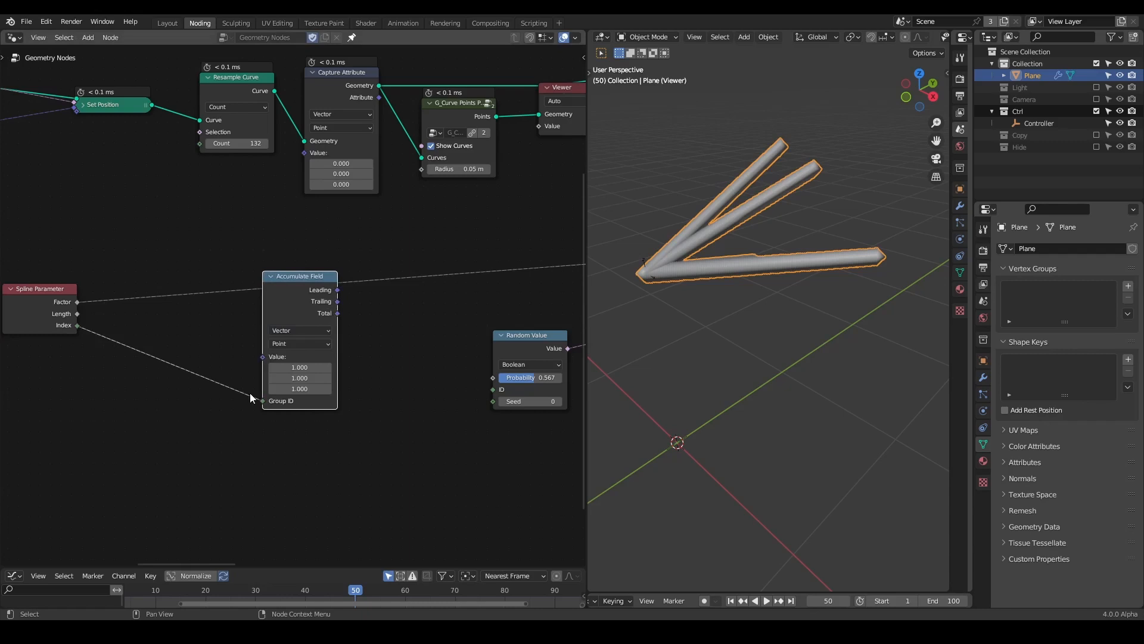
{"action": "middle_click_drag", "start_coordinate": [266, 361], "coordinate": [345, 316]}
{"action": "left_click_drag", "start_coordinate": [344, 313], "coordinate": [176, 357]}
{"action": "type", "text": "position"}
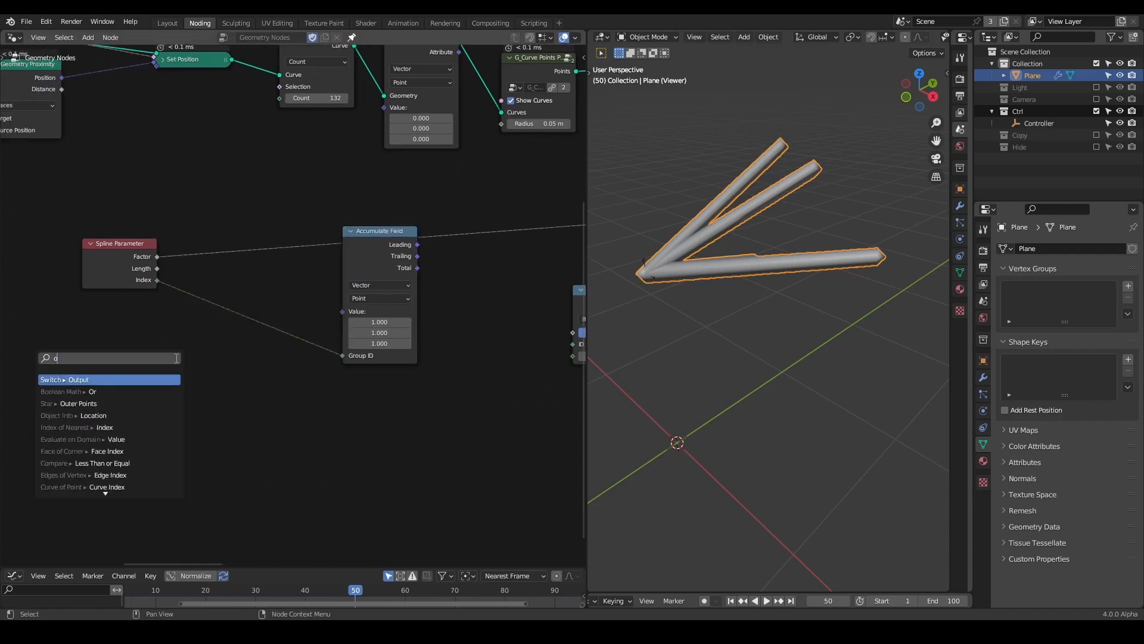
{"action": "key", "text": "Return"}
{"action": "left_click", "coordinate": [123, 331]}
{"action": "scroll", "coordinate": [244, 285], "scroll_direction": "down", "scroll_amount": 1}
Connect Accumulate Field's Total output to a new Vector Math node set to Divide.
{"action": "middle_click_drag", "start_coordinate": [244, 284], "coordinate": [164, 292]}
{"action": "left_click_drag", "start_coordinate": [302, 274], "coordinate": [346, 298]}
{"action": "type", "text": "divid"}
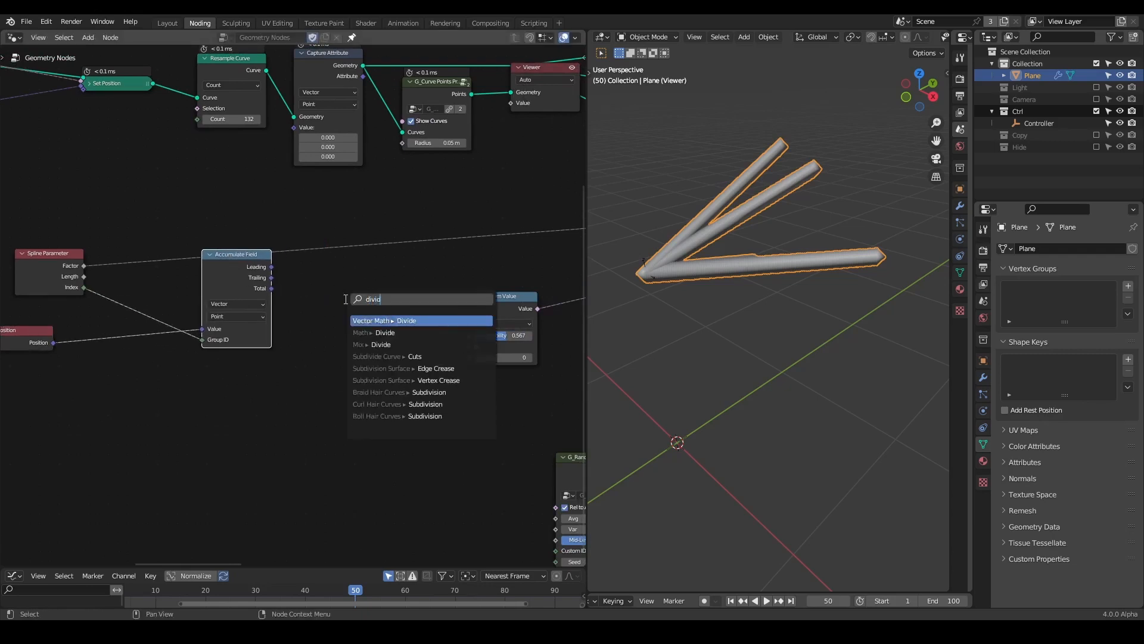
{"action": "key", "text": "Return"}
{"action": "left_click", "coordinate": [320, 273]}
{"action": "middle_click_drag", "start_coordinate": [320, 273], "coordinate": [382, 274]}
{"action": "scroll", "coordinate": [382, 274], "scroll_direction": "down", "scroll_amount": 1}
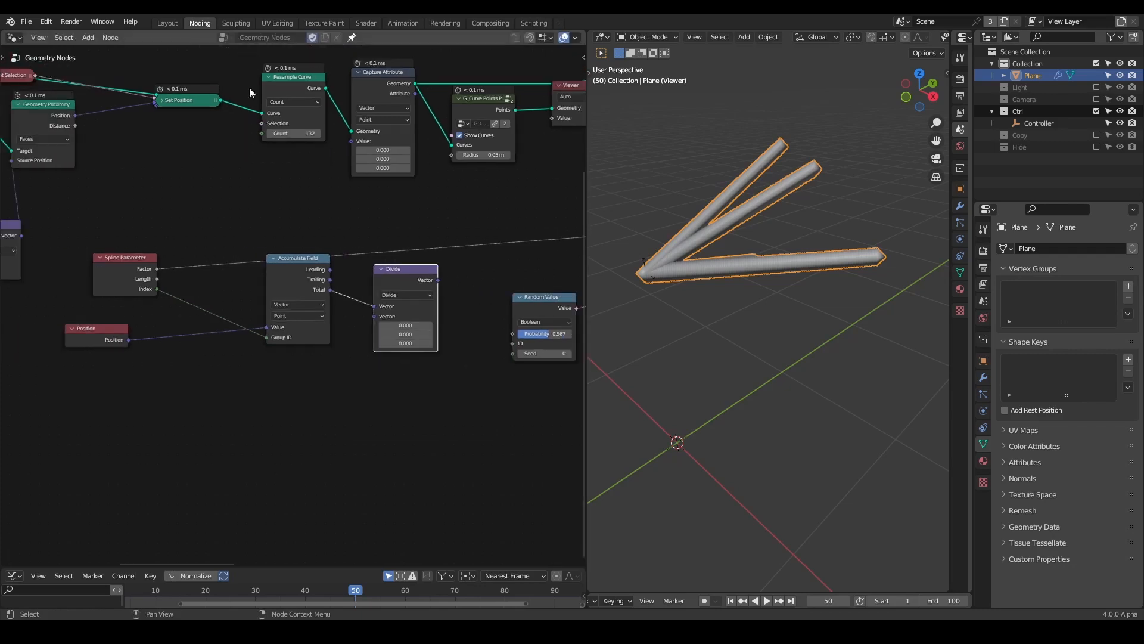
Add a Domain Size node fed by the geometry of the collapsed Set Position node.
{"action": "left_click_drag", "start_coordinate": [220, 99], "coordinate": [270, 185]}
{"action": "type", "text": "domain"}
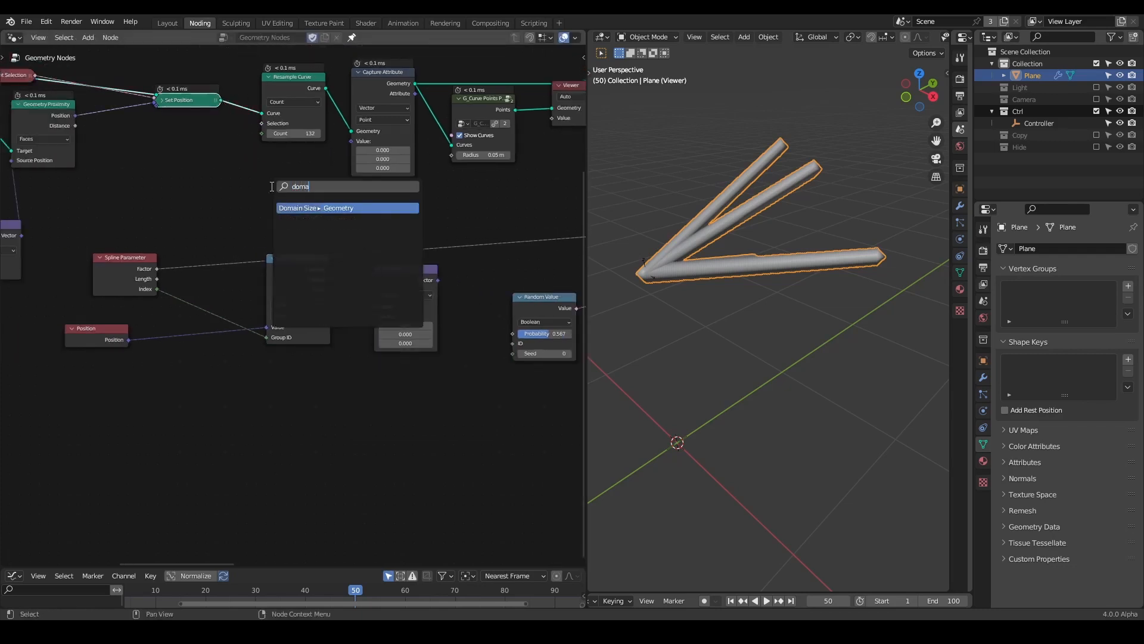
{"action": "key", "text": "Return"}
{"action": "left_click", "coordinate": [245, 159]}
{"action": "scroll", "coordinate": [335, 286], "scroll_direction": "up", "scroll_amount": 1}
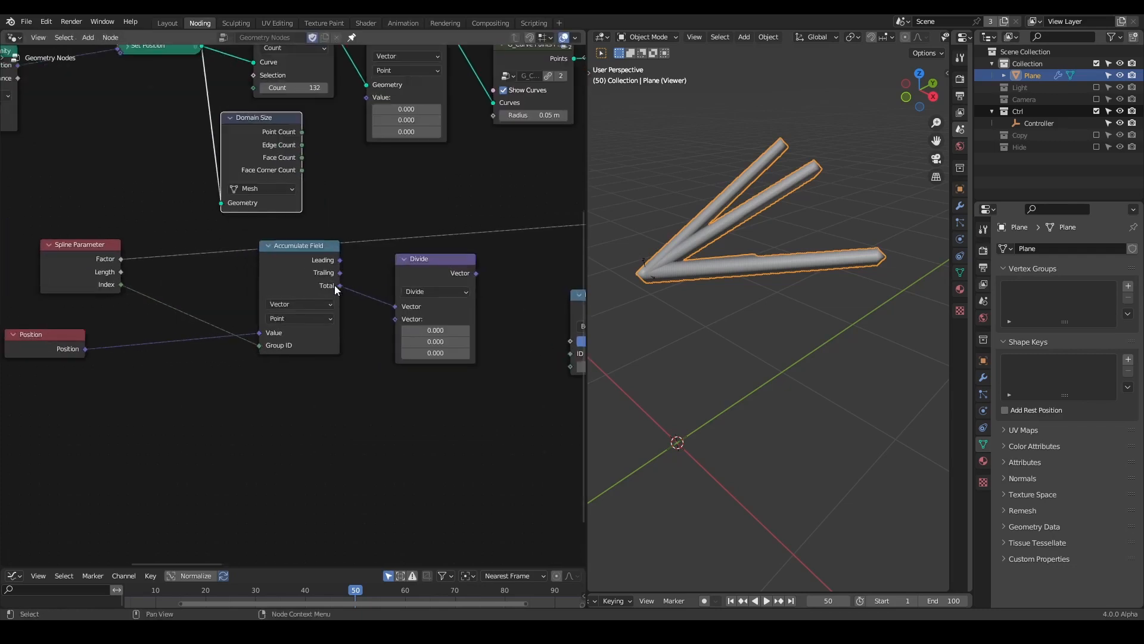
Set Domain Size to Curve, connect Spline Count to Divide's second input, and place the node below Accumulate Field.
{"action": "left_click", "coordinate": [256, 190]}
{"action": "left_click", "coordinate": [264, 229]}
{"action": "left_click_drag", "start_coordinate": [303, 144], "coordinate": [403, 317]}
{"action": "left_click_drag", "start_coordinate": [248, 138], "coordinate": [239, 407]}
{"action": "middle_click_drag", "start_coordinate": [407, 389], "coordinate": [366, 461]}
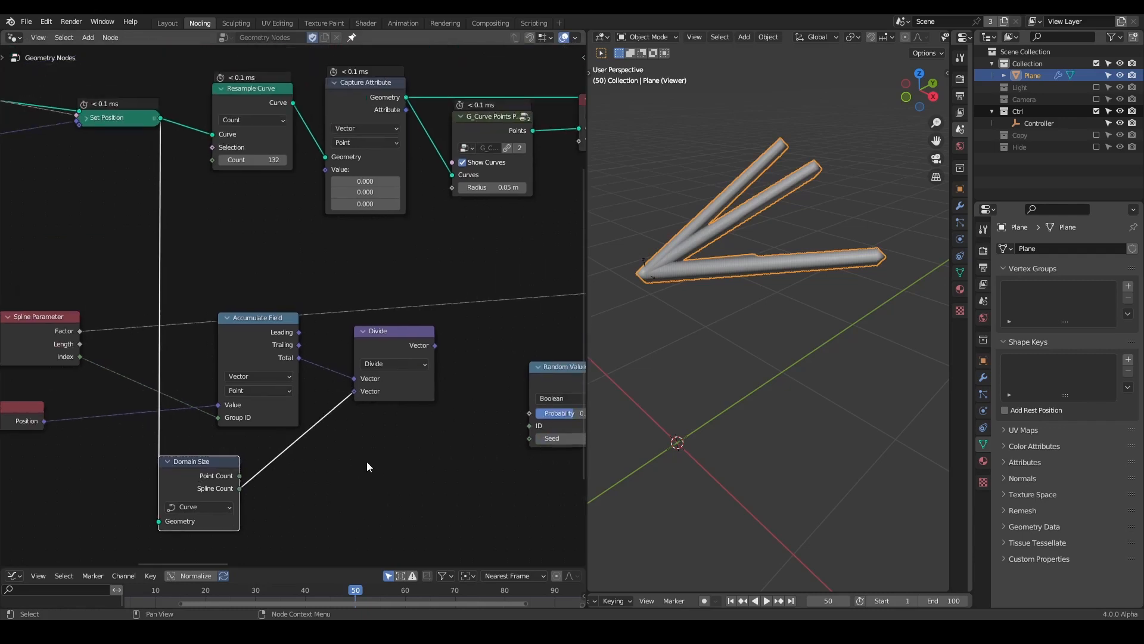
Connect the Divide node's Vector output to the Capture Attribute node's Value input.
{"action": "scroll", "coordinate": [367, 462], "scroll_direction": "down", "scroll_amount": 1}
{"action": "scroll", "coordinate": [394, 334], "scroll_direction": "down", "scroll_amount": 1, "text": "ctrl"}
{"action": "left_click_drag", "start_coordinate": [393, 342], "coordinate": [294, 179]}
{"action": "middle_click_drag", "start_coordinate": [500, 344], "coordinate": [401, 322]}
{"action": "scroll", "coordinate": [402, 324], "scroll_direction": "down", "scroll_amount": 1}
Delete the Viewer and G_Curve Points Preview nodes and move Capture Attribute right, close to the reroute point.
{"action": "left_click", "coordinate": [423, 124]}
{"action": "left_click_drag", "start_coordinate": [423, 87], "coordinate": [338, 184]}
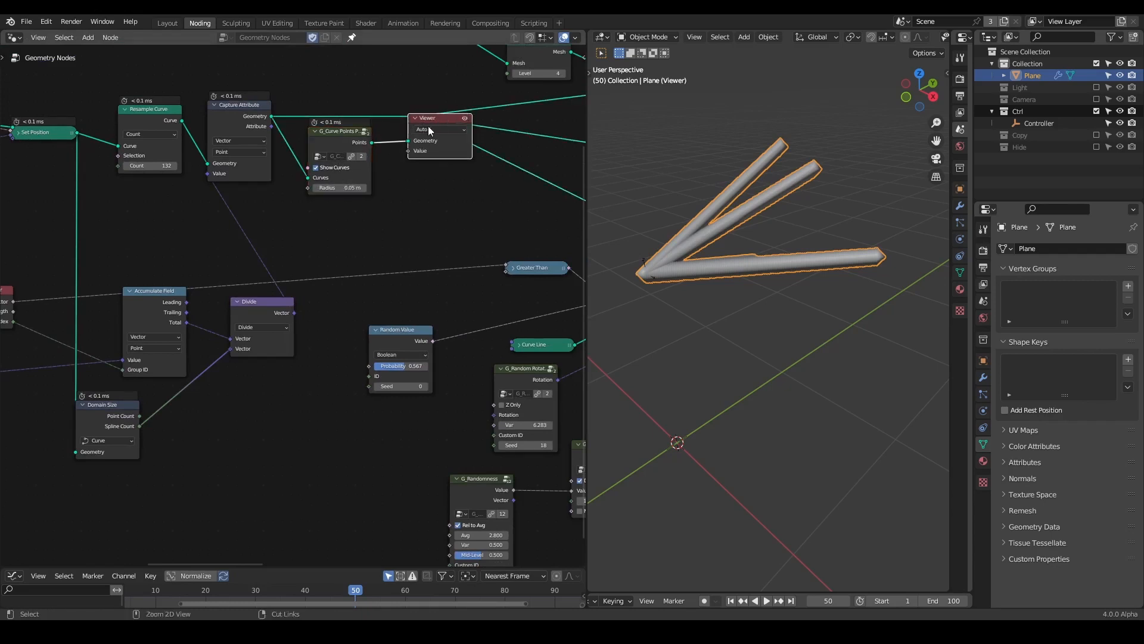
{"action": "key", "text": "x"}
{"action": "left_click_drag", "start_coordinate": [262, 118], "coordinate": [354, 129]}
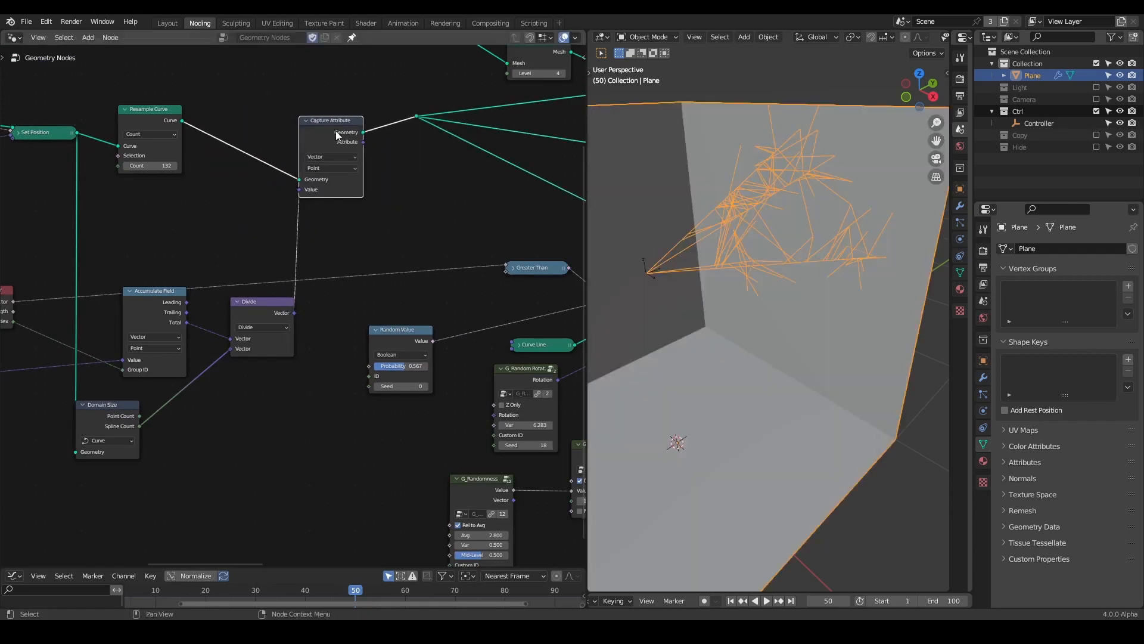
Connect Capture Attribute's Attribute output to the A input of the Mix node, replacing the Object Info location.
{"action": "scroll", "coordinate": [387, 262], "scroll_direction": "down", "scroll_amount": 2}
{"action": "middle_click_drag", "start_coordinate": [387, 262], "coordinate": [207, 233]}
{"action": "scroll", "coordinate": [209, 238], "scroll_direction": "down", "scroll_amount": 2}
{"action": "middle_click_drag", "start_coordinate": [274, 265], "coordinate": [161, 227]}
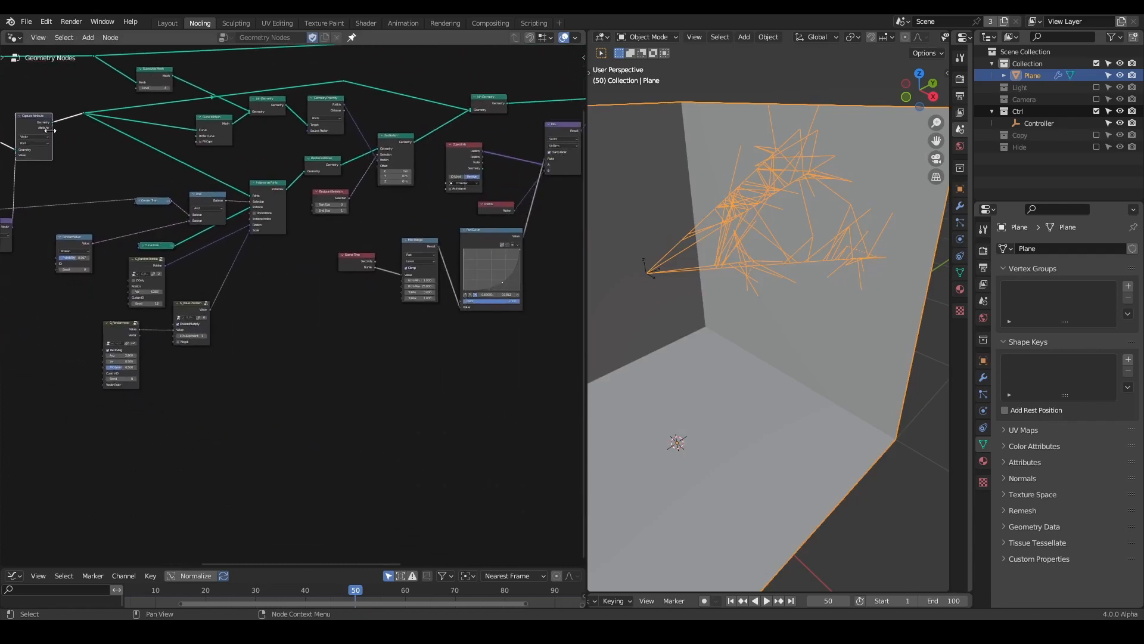
{"action": "left_click_drag", "start_coordinate": [51, 127], "coordinate": [541, 166]}
{"action": "middle_click_drag", "start_coordinate": [522, 190], "coordinate": [404, 210]}
Mute the link from Float Curve to the Mix node's Factor and reposition the Mix node.
{"action": "left_click_drag", "start_coordinate": [444, 151], "coordinate": [467, 220]}
{"action": "right_click_drag", "start_coordinate": [481, 262], "coordinate": [482, 262], "text": "ctrl+shift"}
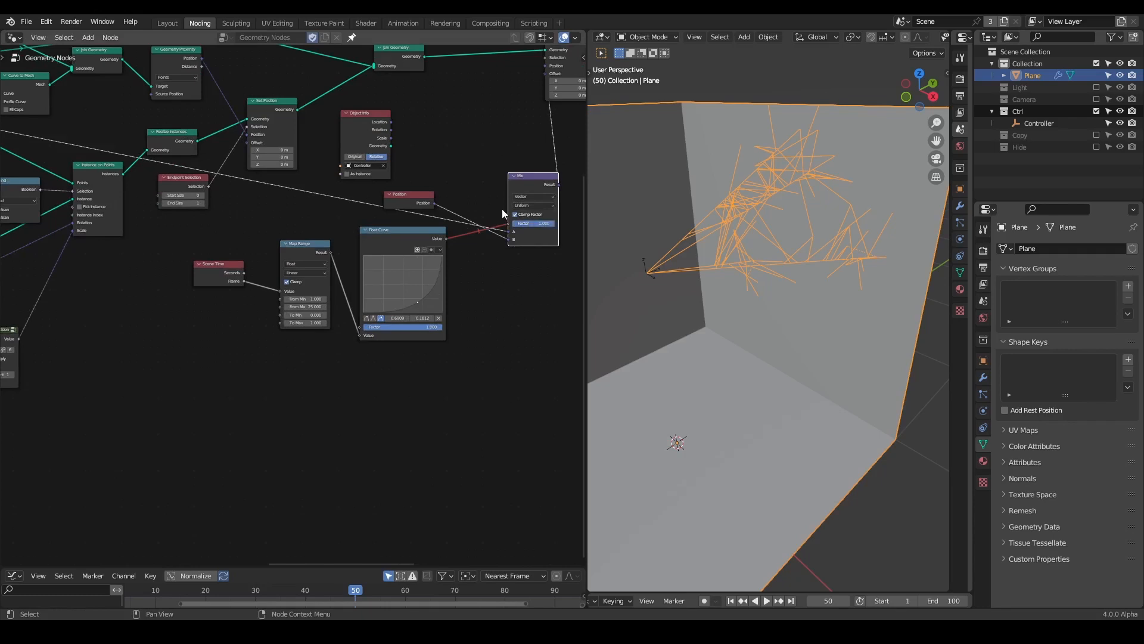
{"action": "middle_click_drag", "start_coordinate": [501, 210], "coordinate": [452, 260]}
{"action": "left_click_drag", "start_coordinate": [486, 236], "coordinate": [455, 206]}
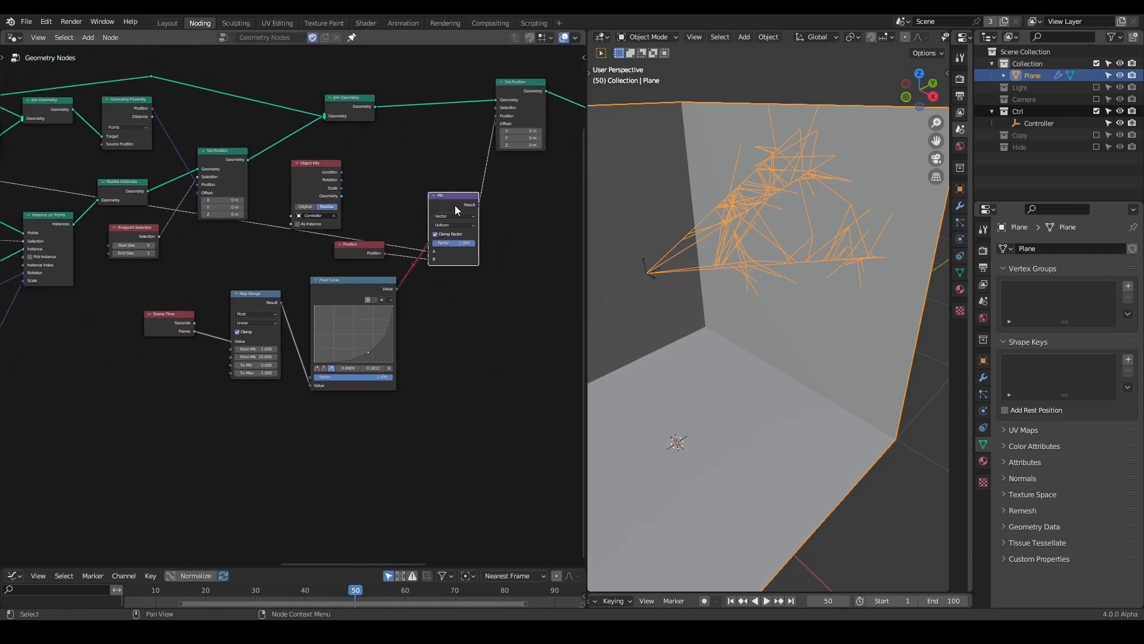
Preview the Set Position node after Mix in a Viewer and vary the Mix Factor, ending at 0.808.
{"action": "scroll", "coordinate": [466, 197], "scroll_direction": "down", "scroll_amount": 2}
{"action": "left_click", "coordinate": [472, 107], "text": "ctrl+shift"}
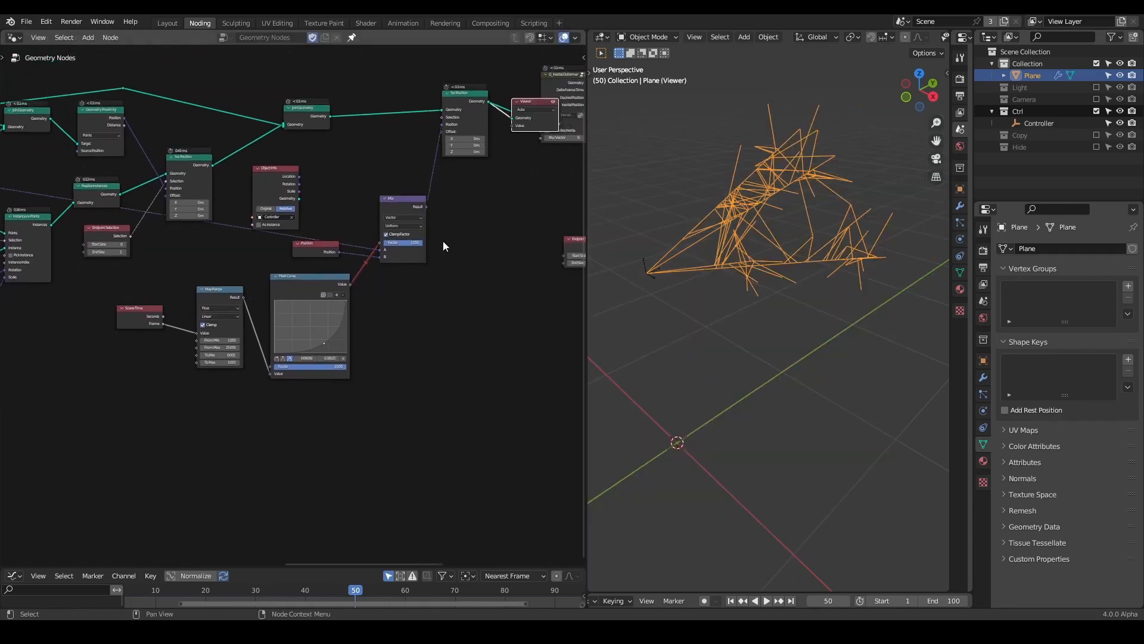
{"action": "mouse_move", "coordinate": [416, 237]}
{"action": "left_mouse_down"}
{"action": "mouse_move", "coordinate": [384, 237]}
{"action": "mouse_move", "coordinate": [420, 242]}
{"action": "mouse_move", "coordinate": [386, 242]}
{"action": "mouse_move", "coordinate": [420, 242]}
{"action": "mouse_move", "coordinate": [386, 242]}
{"action": "mouse_move", "coordinate": [419, 242]}
{"action": "mouse_move", "coordinate": [401, 242]}
{"action": "left_mouse_up"}
{"action": "middle_click_drag", "start_coordinate": [730, 195], "coordinate": [745, 221]}
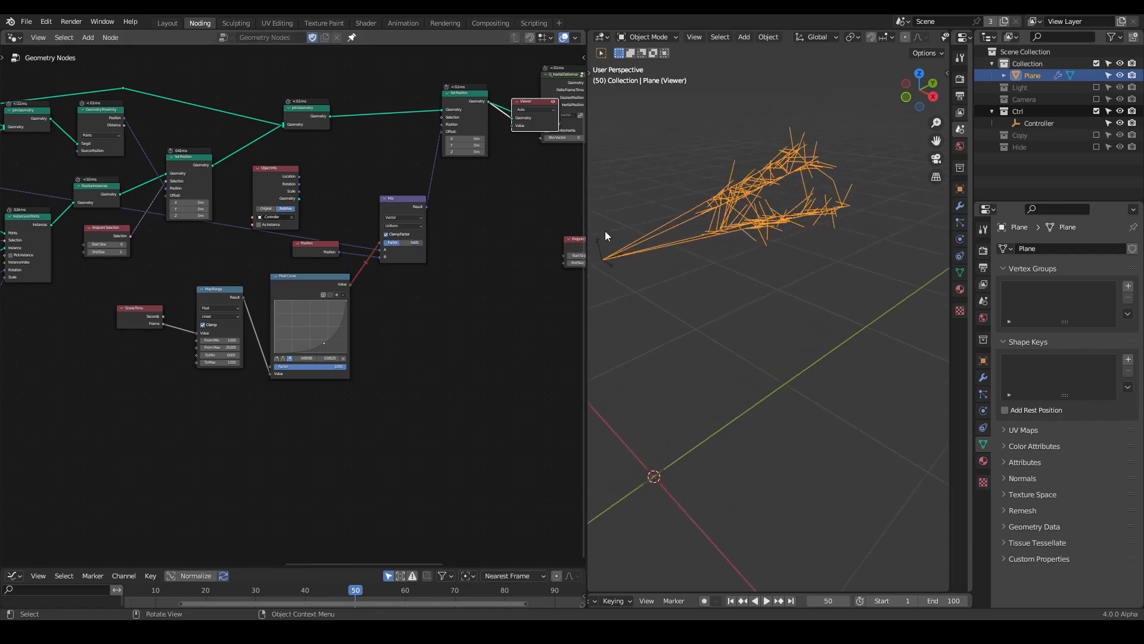
{"action": "left_click_drag", "start_coordinate": [390, 244], "coordinate": [409, 289]}
Rearrange the Scene Time, Map Range, Float Curve, Position and Mix nodes to free up space before the Mix node.
{"action": "middle_click_drag", "start_coordinate": [328, 330], "coordinate": [420, 275]}
{"action": "left_click", "coordinate": [369, 224]}
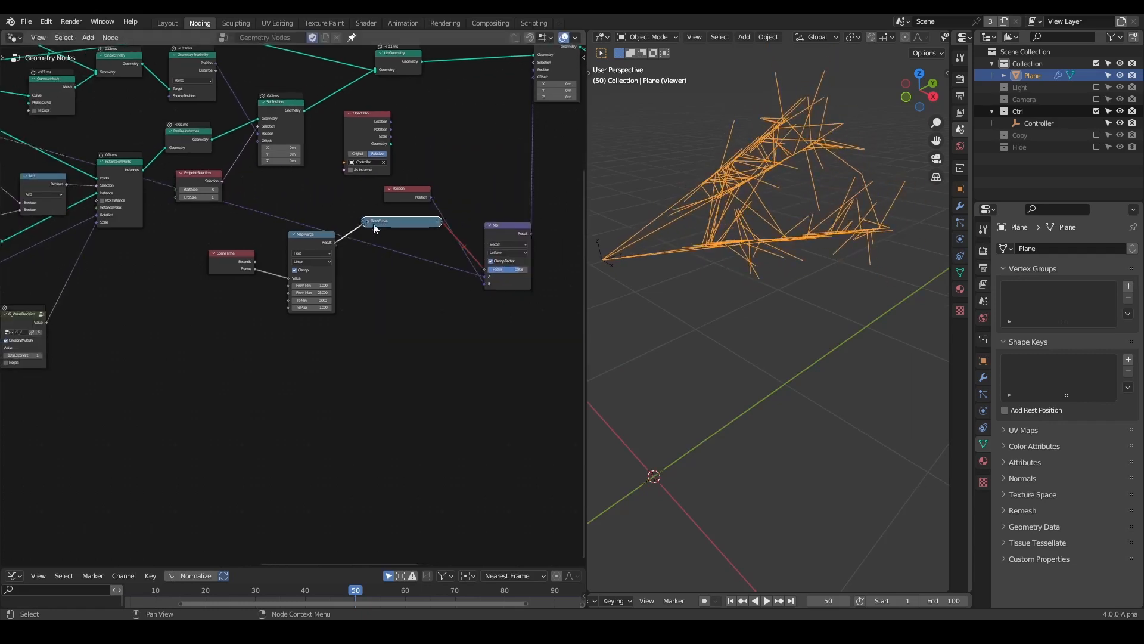
{"action": "left_click_drag", "start_coordinate": [367, 221], "coordinate": [383, 278]}
{"action": "left_click", "coordinate": [387, 326]}
{"action": "left_click_drag", "start_coordinate": [324, 218], "coordinate": [237, 285]}
{"action": "key", "text": "g"}
{"action": "left_click", "coordinate": [257, 283]}
{"action": "middle_click_drag", "start_coordinate": [344, 272], "coordinate": [234, 292]}
{"action": "scroll", "coordinate": [258, 291], "scroll_direction": "up", "scroll_amount": 4}
{"action": "left_click_drag", "start_coordinate": [428, 245], "coordinate": [493, 224]}
{"action": "left_click_drag", "start_coordinate": [319, 193], "coordinate": [382, 294]}
{"action": "left_click_drag", "start_coordinate": [498, 227], "coordinate": [476, 194]}
Duplicate the Mix node ahead of the original, with Object Info's Location in A and the captured attribute in B.
{"action": "key", "text": "shift+d"}
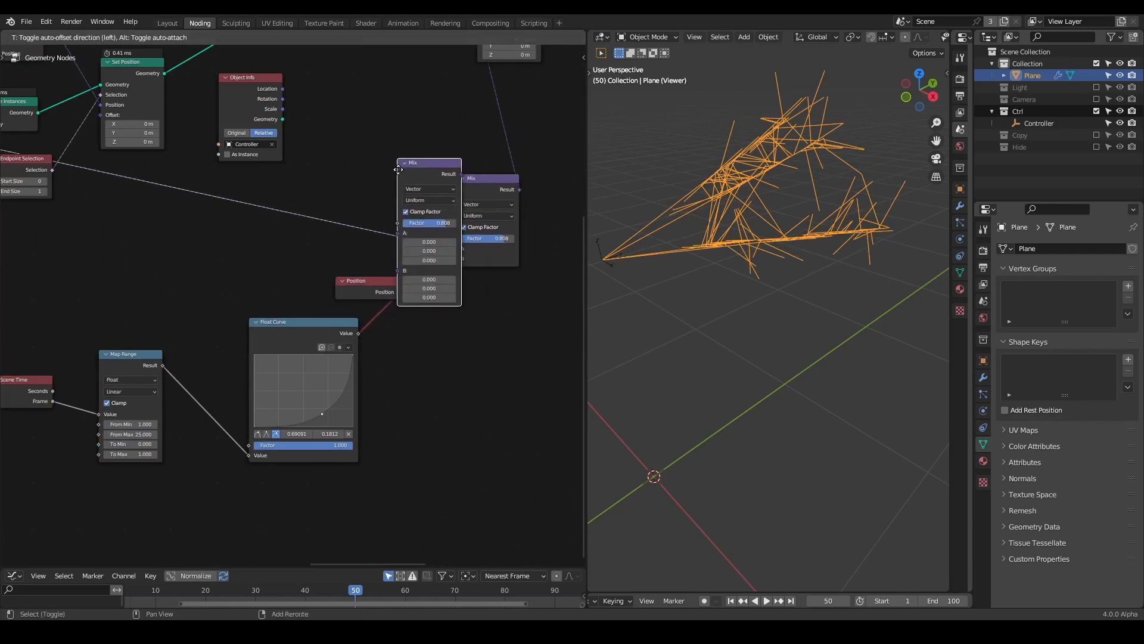
{"action": "left_click", "coordinate": [356, 121]}
{"action": "middle_click_drag", "start_coordinate": [319, 215], "coordinate": [429, 221]}
{"action": "scroll", "coordinate": [430, 222], "scroll_direction": "up", "scroll_amount": 2}
{"action": "left_click_drag", "start_coordinate": [454, 186], "coordinate": [454, 226]}
{"action": "middle_click_drag", "start_coordinate": [419, 192], "coordinate": [370, 267]}
{"action": "left_click_drag", "start_coordinate": [304, 158], "coordinate": [414, 247]}
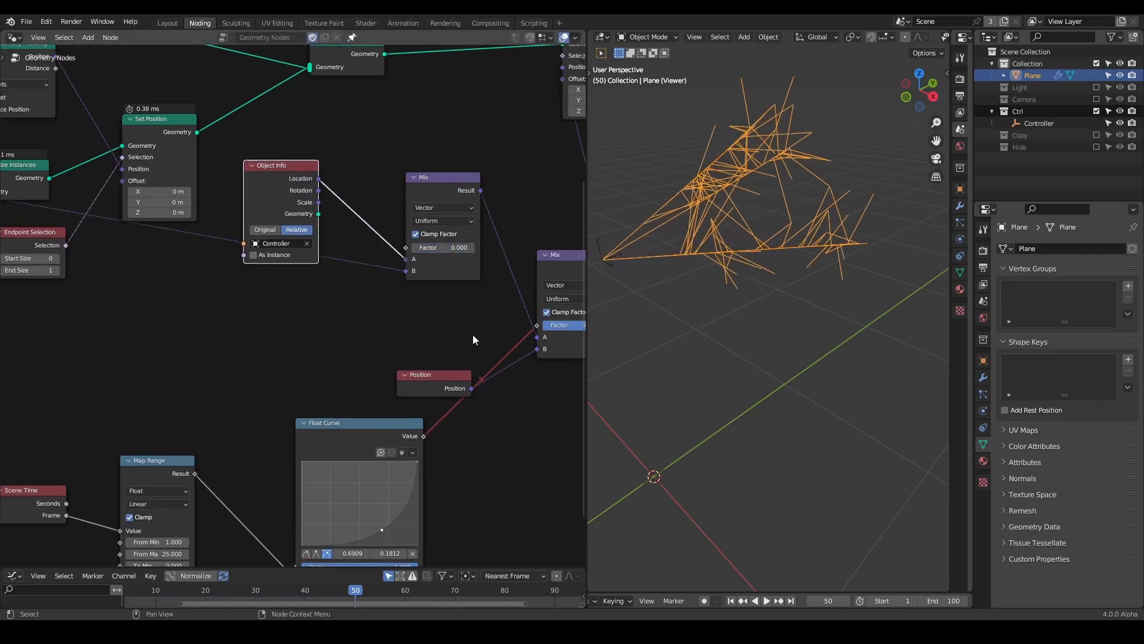
Set the Factor of the original, downstream Mix node to 0.
{"action": "middle_click_drag", "start_coordinate": [467, 348], "coordinate": [423, 334]}
{"action": "left_click_drag", "start_coordinate": [546, 310], "coordinate": [491, 310]}
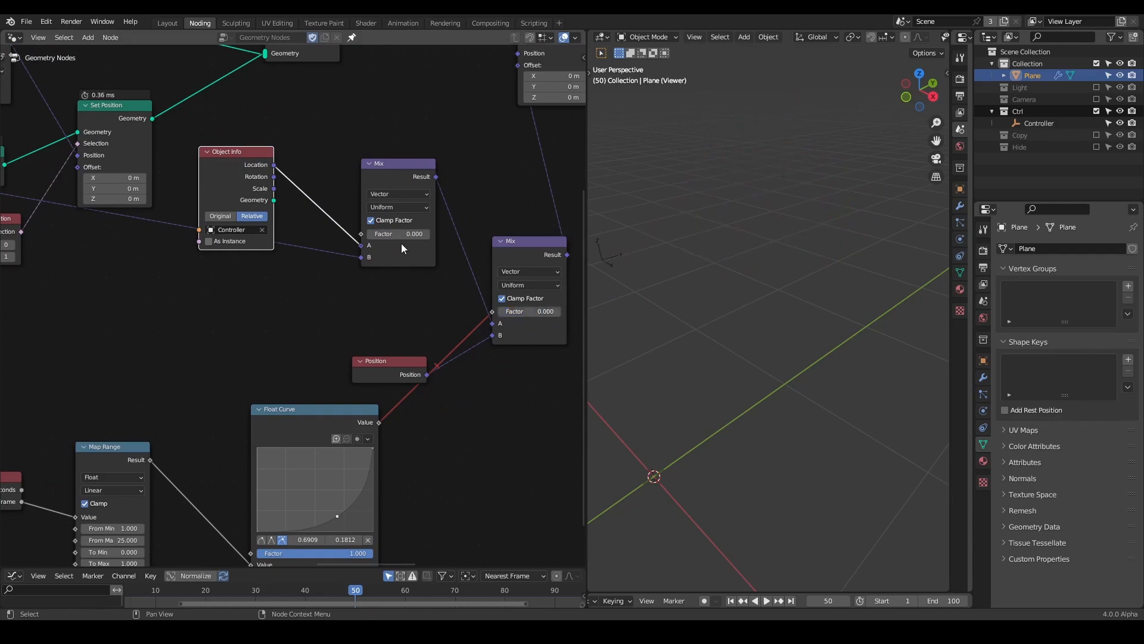
Raise the Factor of the upstream Mix node to 1, and raise the downstream Mix node's Factor to 1 as well.
{"action": "left_click_drag", "start_coordinate": [378, 233], "coordinate": [429, 234]}
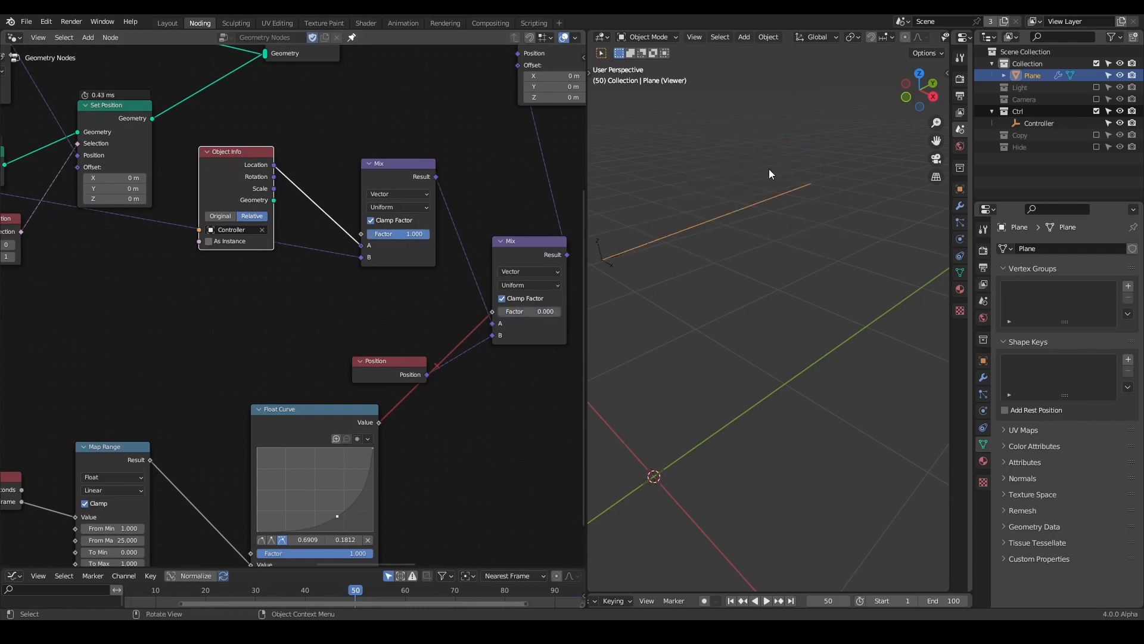
{"action": "left_click_drag", "start_coordinate": [510, 313], "coordinate": [587, 303]}
{"action": "middle_click_drag", "start_coordinate": [834, 256], "coordinate": [857, 250]}
Rearrange the Float Curve and Position nodes and unmute the link from Float Curve into the downstream Mix Factor.
{"action": "left_click_drag", "start_coordinate": [332, 415], "coordinate": [327, 437]}
{"action": "middle_click_drag", "start_coordinate": [340, 429], "coordinate": [326, 342]}
{"action": "left_click_drag", "start_coordinate": [386, 286], "coordinate": [432, 423]}
{"action": "left_click_drag", "start_coordinate": [314, 362], "coordinate": [315, 401]}
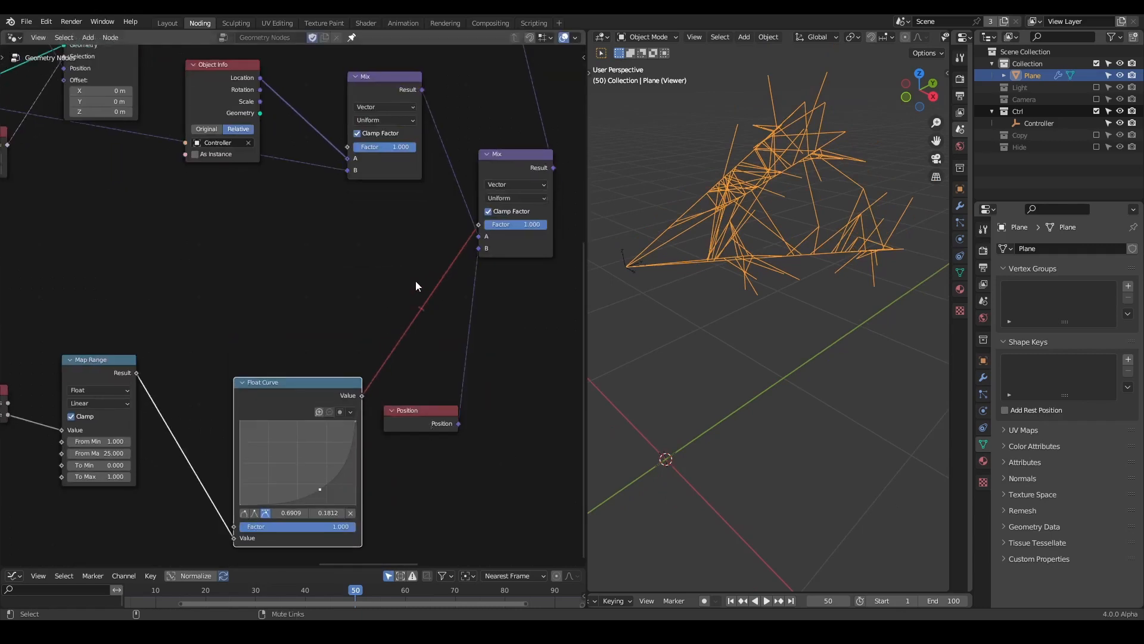
{"action": "right_click_drag", "start_coordinate": [416, 287], "coordinate": [393, 362], "text": "ctrl+shift"}
Duplicate Float Curve with its Map Range input, move its curve point to 0.4909, 0.4437, and feed its Value into the upstream Mix Factor.
{"action": "key", "text": "ctrl+shift+d"}
{"action": "left_click", "coordinate": [304, 211]}
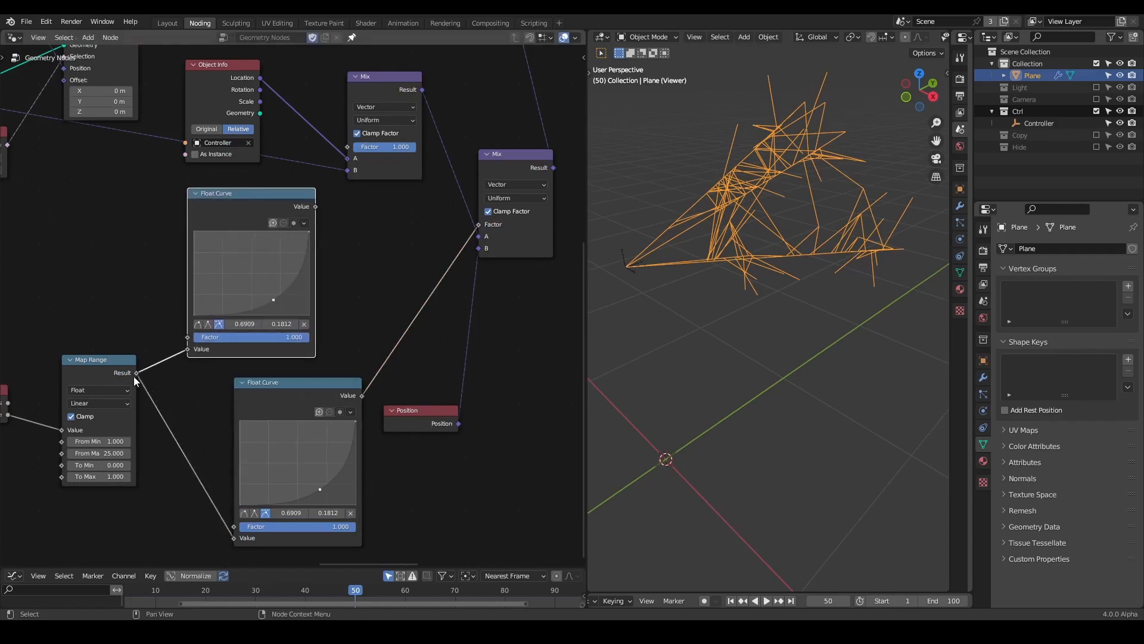
{"action": "left_click_drag", "start_coordinate": [250, 288], "coordinate": [254, 280]}
{"action": "left_click_drag", "start_coordinate": [315, 207], "coordinate": [348, 147]}
Play the animation from the first frame to check how the curves grow with both Mix factors driven.
{"action": "key", "text": "shift+Left"}
{"action": "key", "text": "space"}
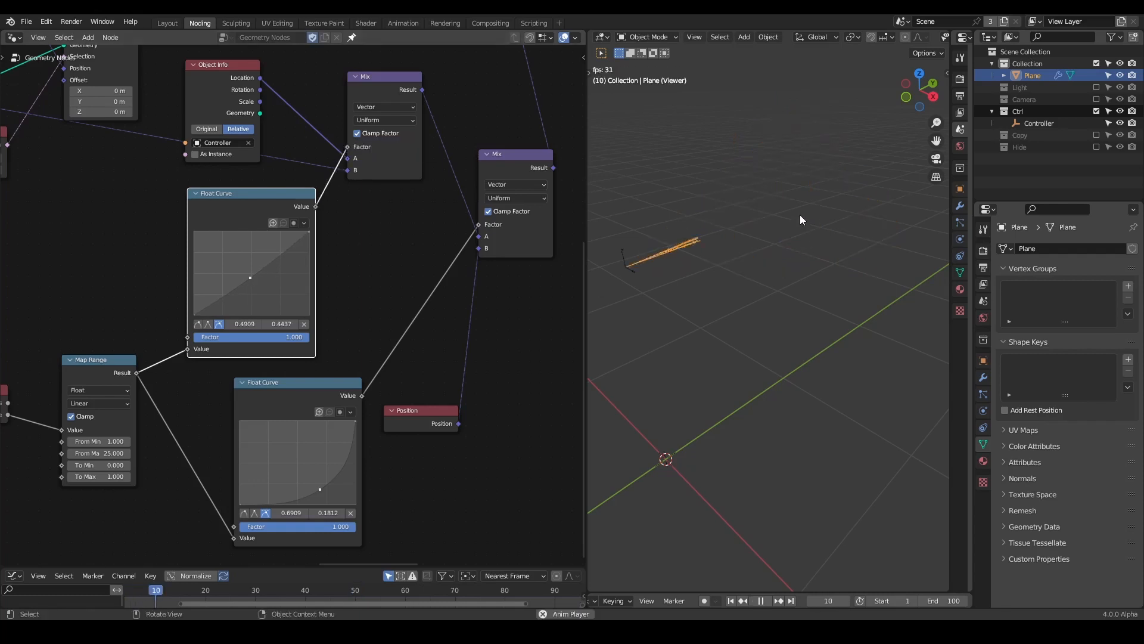
{"action": "key", "text": "Escape"}
{"action": "key", "text": "space"}
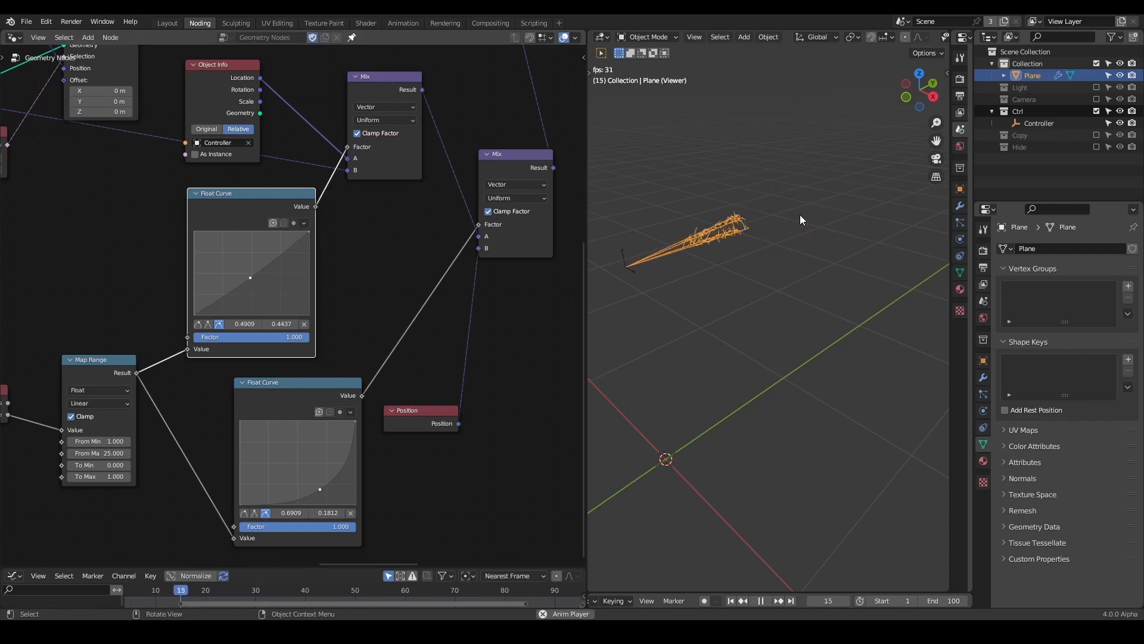
{"action": "key", "text": "space"}
Try a Map Range From Max of 8 and play the animation from the start.
{"action": "middle_click_drag", "start_coordinate": [145, 414], "coordinate": [189, 392]}
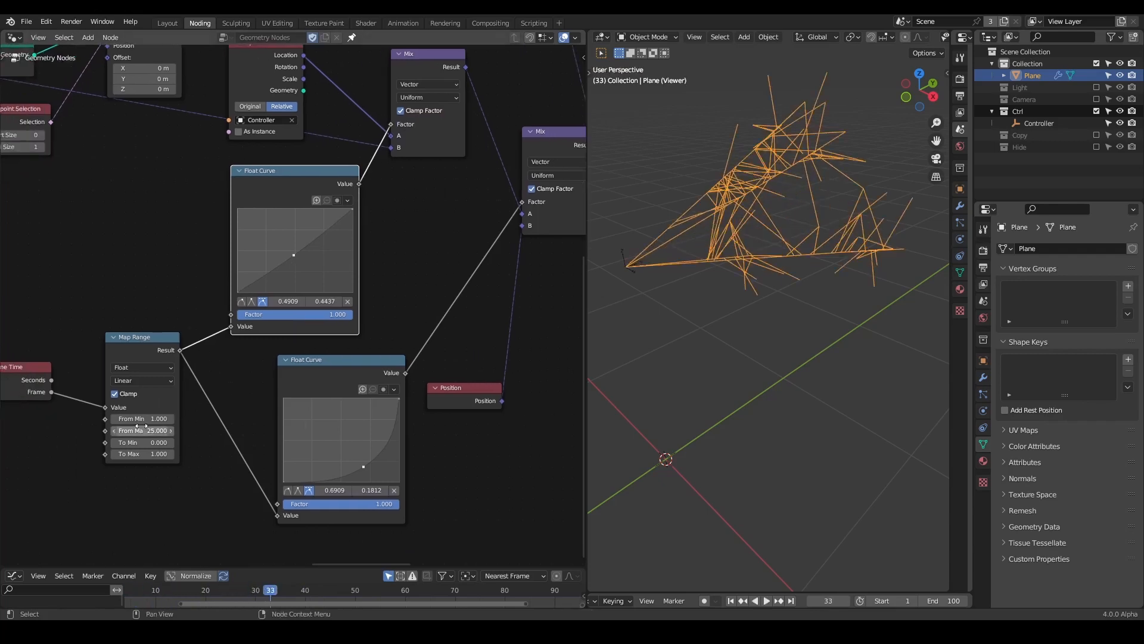
{"action": "key", "text": "shift+Left"}
{"action": "key", "text": "space"}
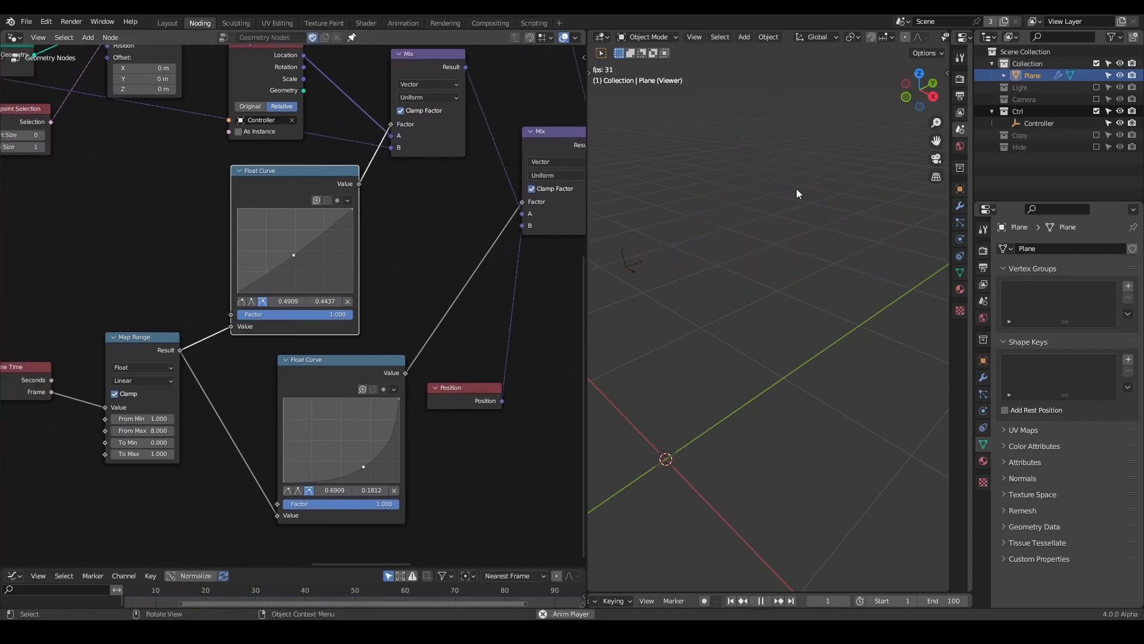
{"action": "key", "text": "space"}
Set the Map Range From Max to 15 and play the animation from the first frame.
{"action": "key", "text": "shift+Left"}
{"action": "left_click", "coordinate": [155, 430]}
{"action": "key", "text": "space"}
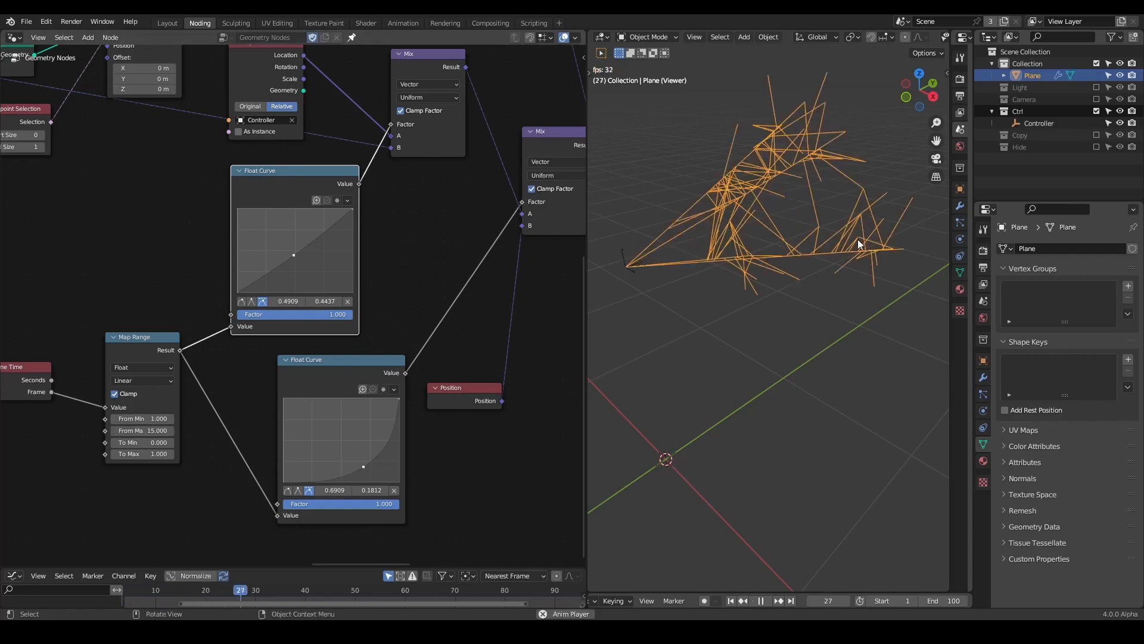
{"action": "key", "text": "space"}
Move the Set Position node after Join Geometry clear of its neighbours and delete the Viewer node.
{"action": "middle_click_drag", "start_coordinate": [444, 255], "coordinate": [350, 378]}
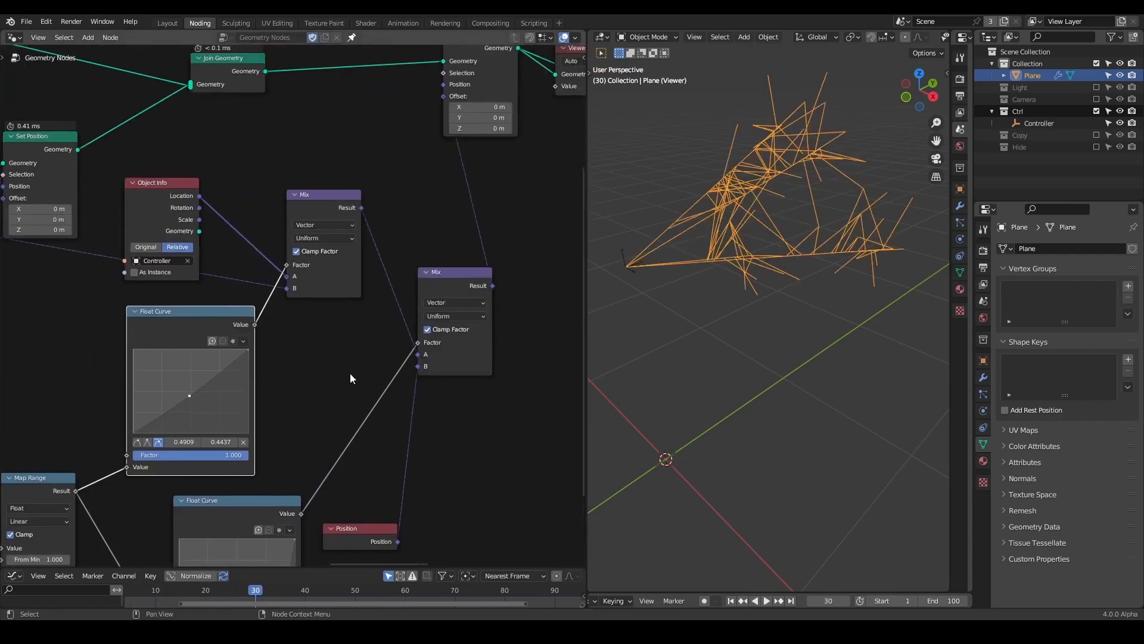
{"action": "scroll", "coordinate": [392, 294], "scroll_direction": "down", "scroll_amount": 2}
{"action": "left_click", "coordinate": [497, 123]}
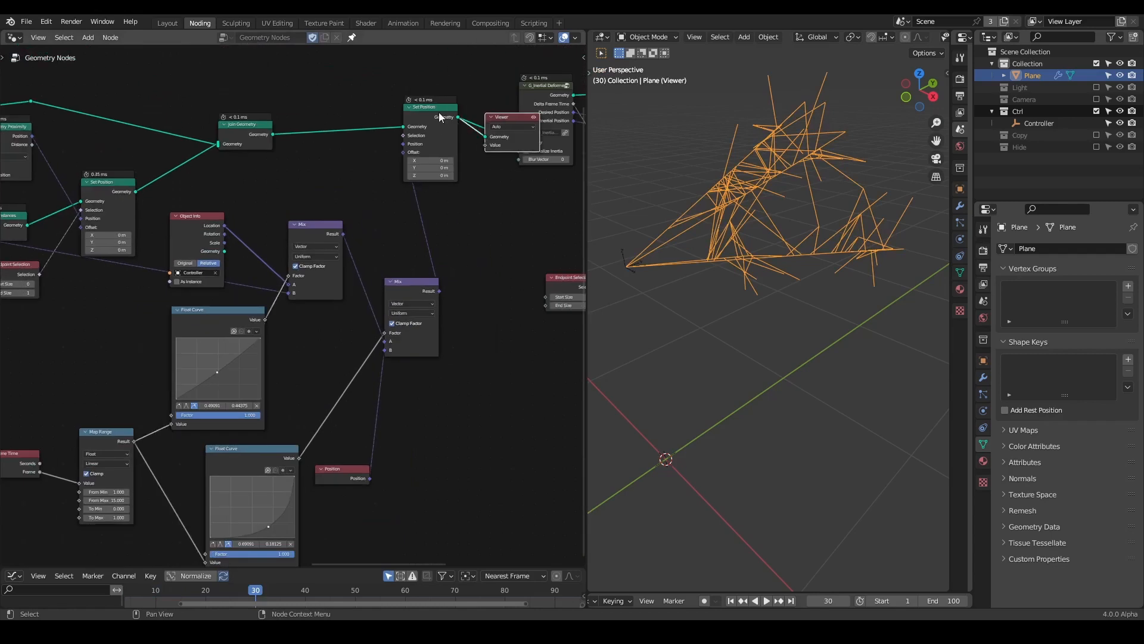
{"action": "left_click_drag", "start_coordinate": [423, 118], "coordinate": [436, 150]}
{"action": "left_click", "coordinate": [511, 112]}
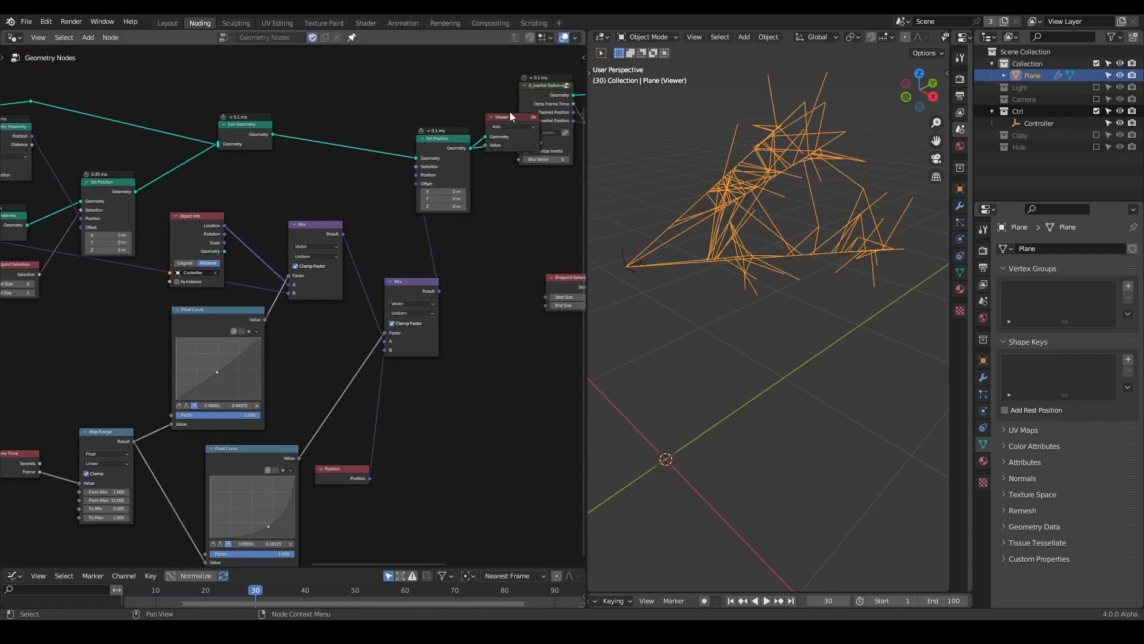
{"action": "left_click", "coordinate": [508, 117]}
{"action": "key", "text": "x"}
Play the full node tree's animation from the first frame and inspect the growth with inertial deformation.
{"action": "middle_click_drag", "start_coordinate": [480, 217], "coordinate": [93, 240]}
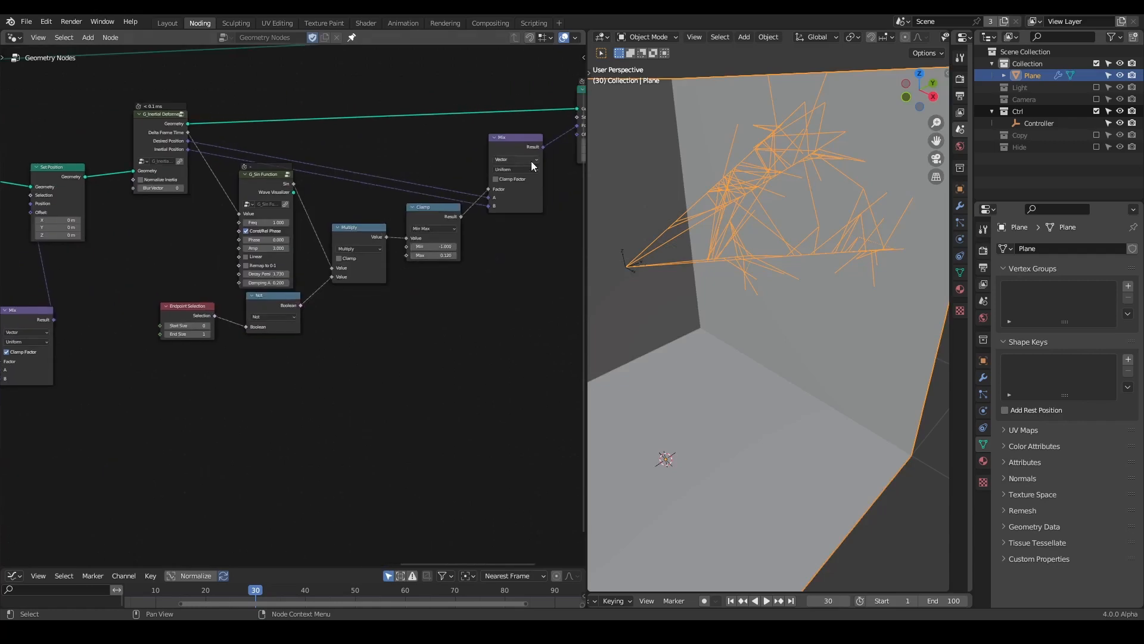
{"action": "key", "text": "shift+Left"}
{"action": "key", "text": "space"}
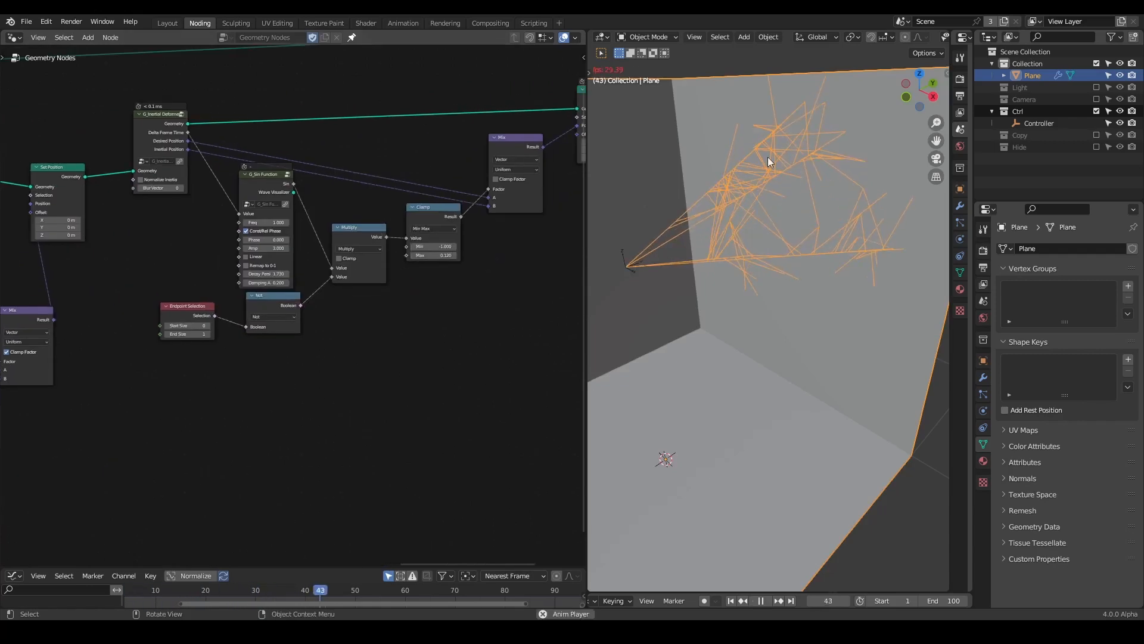
{"action": "key", "text": "space"}
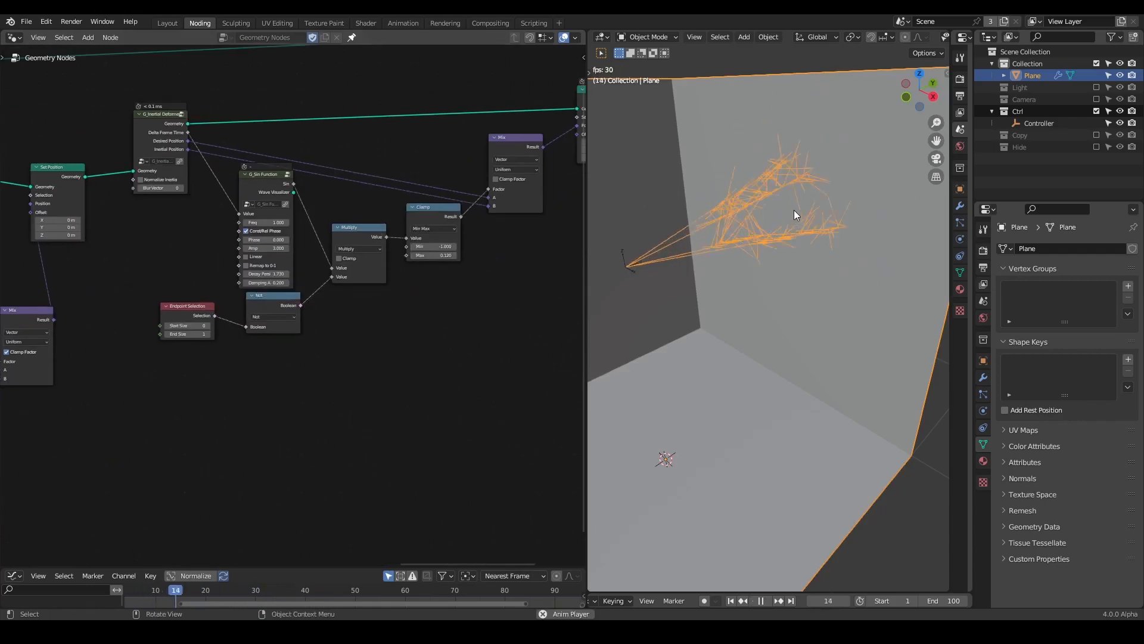
{"action": "middle_click_drag", "start_coordinate": [794, 210], "coordinate": [782, 235]}
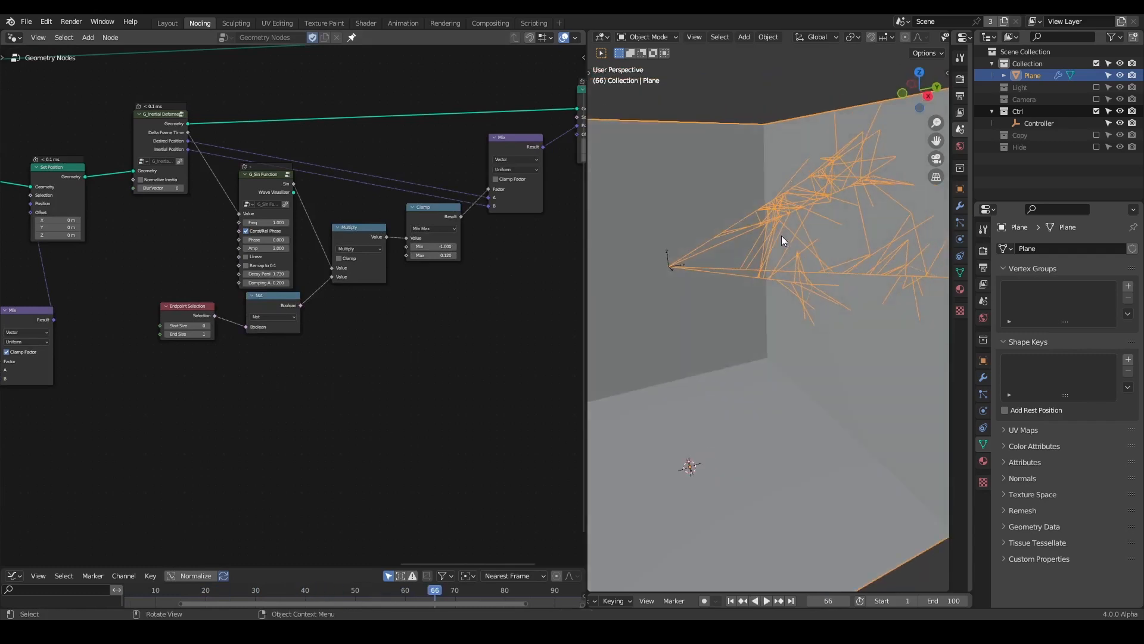
{"action": "key", "text": "space"}
Spread out the Resample Curve, Capture Attribute and averaging nodes to open space after the Capture Attribute node.
{"action": "scroll", "coordinate": [436, 233], "scroll_direction": "down", "scroll_amount": 5}
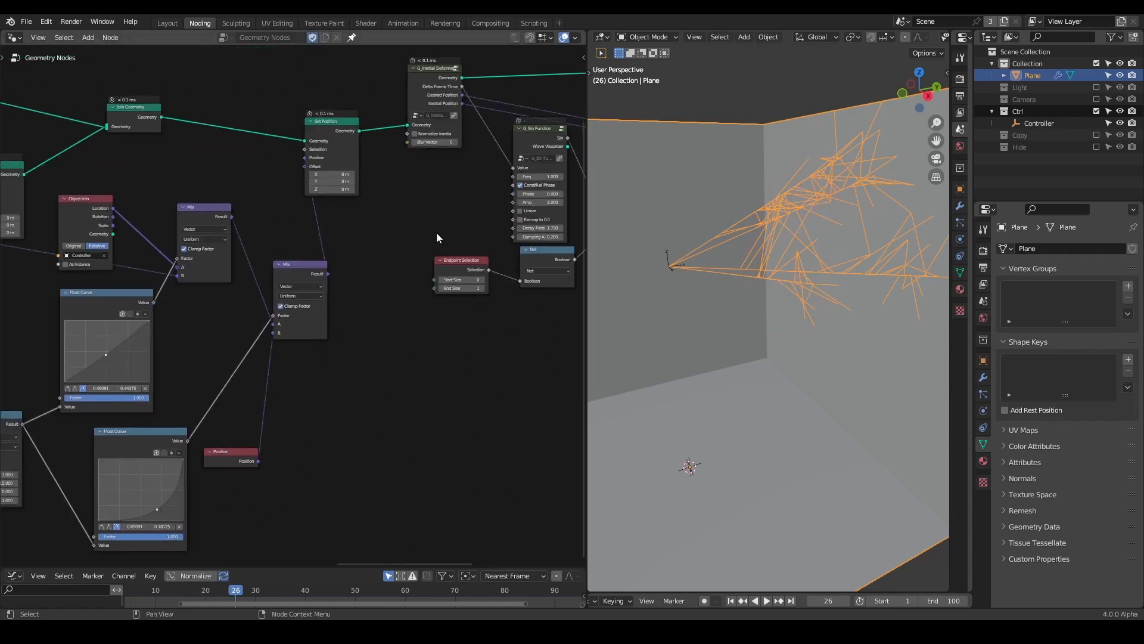
{"action": "scroll", "coordinate": [382, 213], "scroll_direction": "down", "scroll_amount": 3}
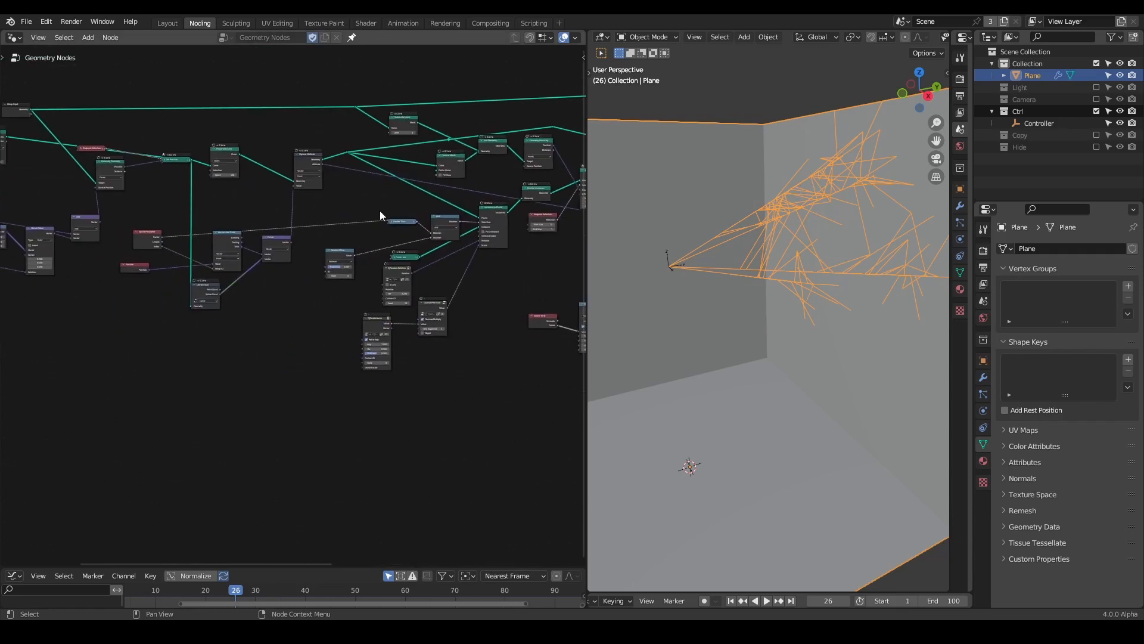
{"action": "middle_click_drag", "start_coordinate": [381, 212], "coordinate": [483, 209]}
{"action": "left_click_drag", "start_coordinate": [384, 77], "coordinate": [56, 162]}
{"action": "left_click_drag", "start_coordinate": [293, 87], "coordinate": [36, 296]}
{"action": "key", "text": "g"}
{"action": "left_click", "coordinate": [282, 173]}
{"action": "left_click", "coordinate": [280, 174]}
{"action": "left_click_drag", "start_coordinate": [187, 222], "coordinate": [248, 222]}
{"action": "left_click_drag", "start_coordinate": [448, 113], "coordinate": [293, 256]}
{"action": "left_click_drag", "start_coordinate": [438, 138], "coordinate": [375, 137]}
{"action": "middle_click_drag", "start_coordinate": [448, 151], "coordinate": [433, 258]}
{"action": "left_click", "coordinate": [396, 188]}
{"action": "left_click_drag", "start_coordinate": [344, 146], "coordinate": [337, 146]}
{"action": "key", "text": "shift+a"}
{"action": "type", "text": "capture"}
{"action": "key", "text": "Return"}
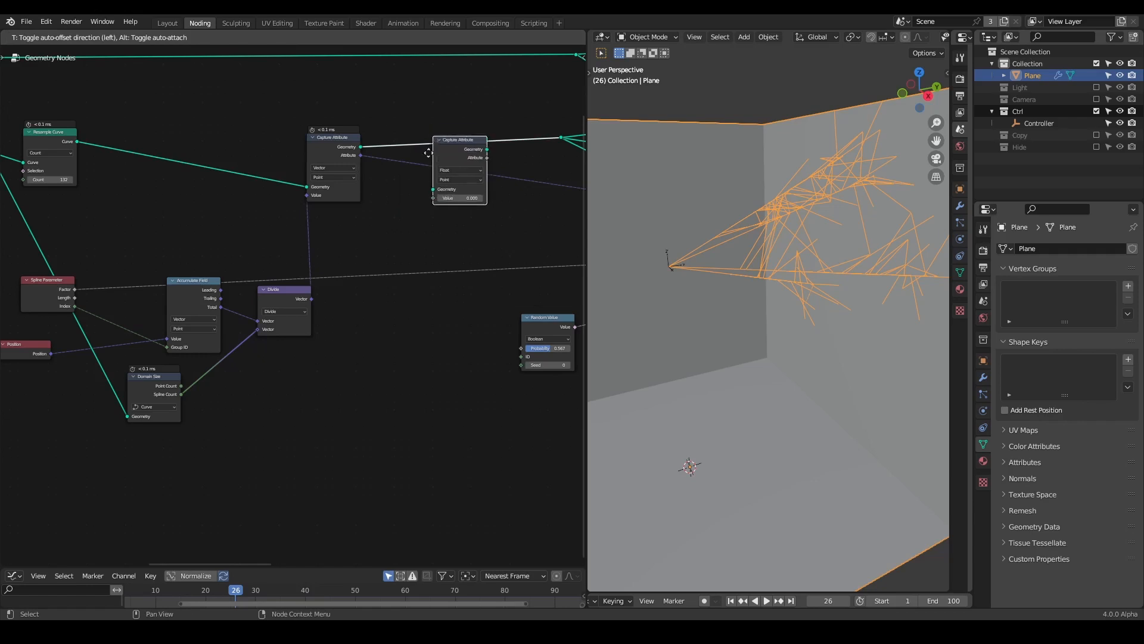
{"action": "left_click", "coordinate": [396, 180]}
{"action": "key", "text": "ctrl+x"}
Insert a Set Position node on the geometry link directly after Capture Attribute.
{"action": "key", "text": "shift+a"}
{"action": "type", "text": "set posi"}
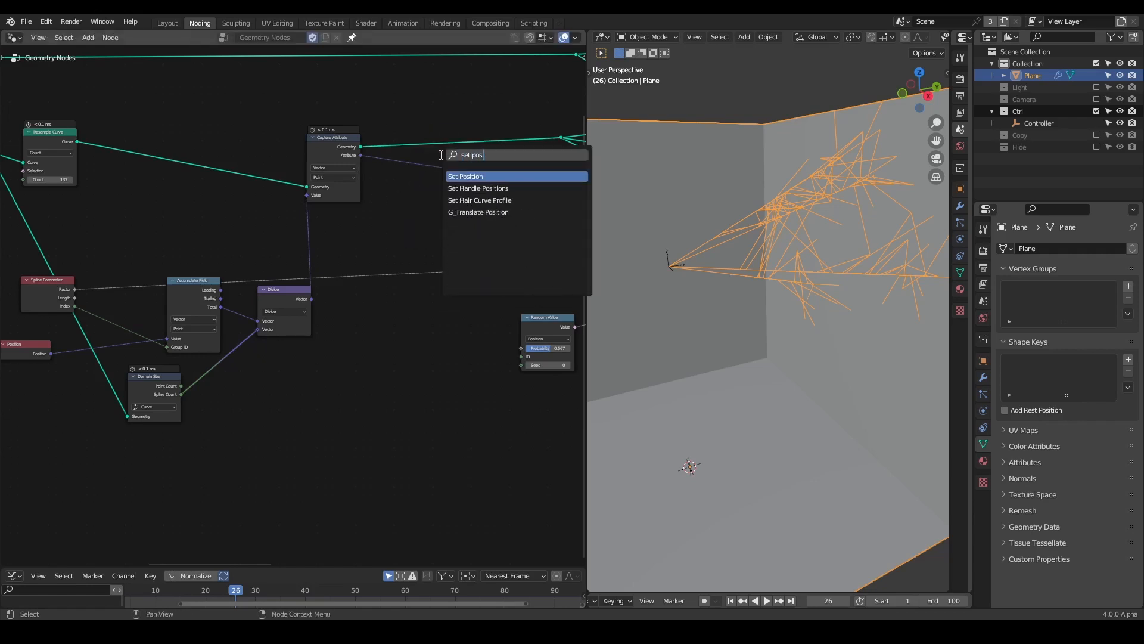
{"action": "key", "text": "Return"}
{"action": "left_click", "coordinate": [458, 124]}
{"action": "scroll", "coordinate": [514, 201], "scroll_direction": "up", "scroll_amount": 4}
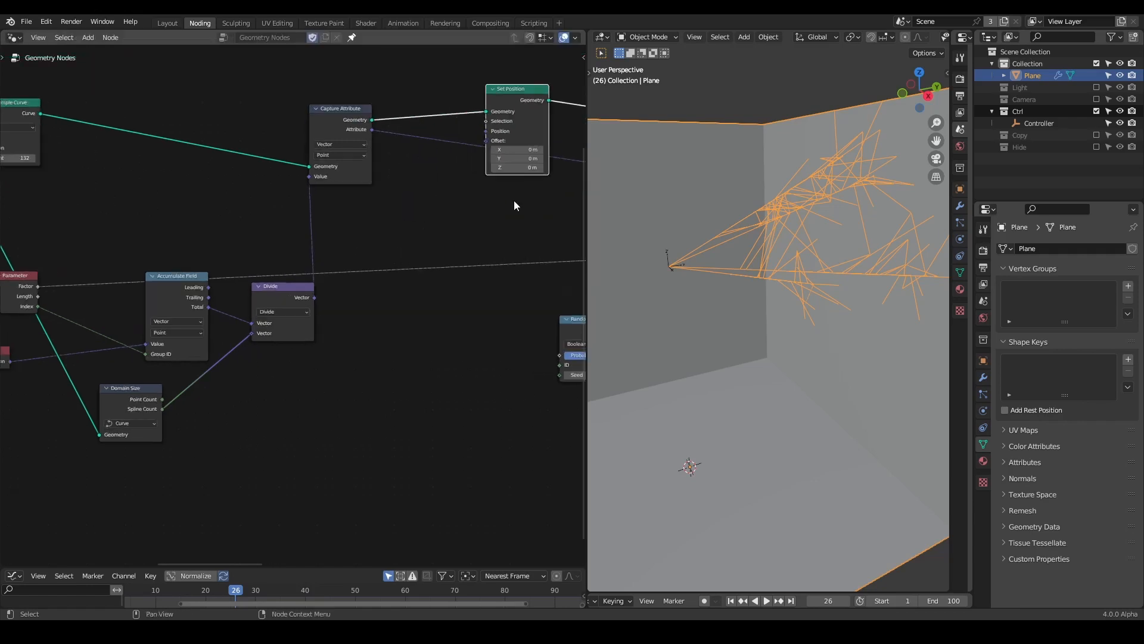
Shift the averaging nodes around Accumulate Field and Divide to free space below the new Set Position node.
{"action": "middle_click_drag", "start_coordinate": [498, 198], "coordinate": [539, 199]}
{"action": "scroll", "coordinate": [534, 200], "scroll_direction": "down", "scroll_amount": 3}
{"action": "left_click_drag", "start_coordinate": [352, 248], "coordinate": [153, 418]}
{"action": "key", "text": "g"}
{"action": "left_click", "coordinate": [135, 411]}
{"action": "left_click", "coordinate": [396, 272]}
Preview the new Set Position node's geometry in a Viewer and look over the nodes around it.
{"action": "middle_click_drag", "start_coordinate": [461, 205], "coordinate": [337, 238]}
{"action": "left_click", "coordinate": [416, 144], "text": "ctrl+shift"}
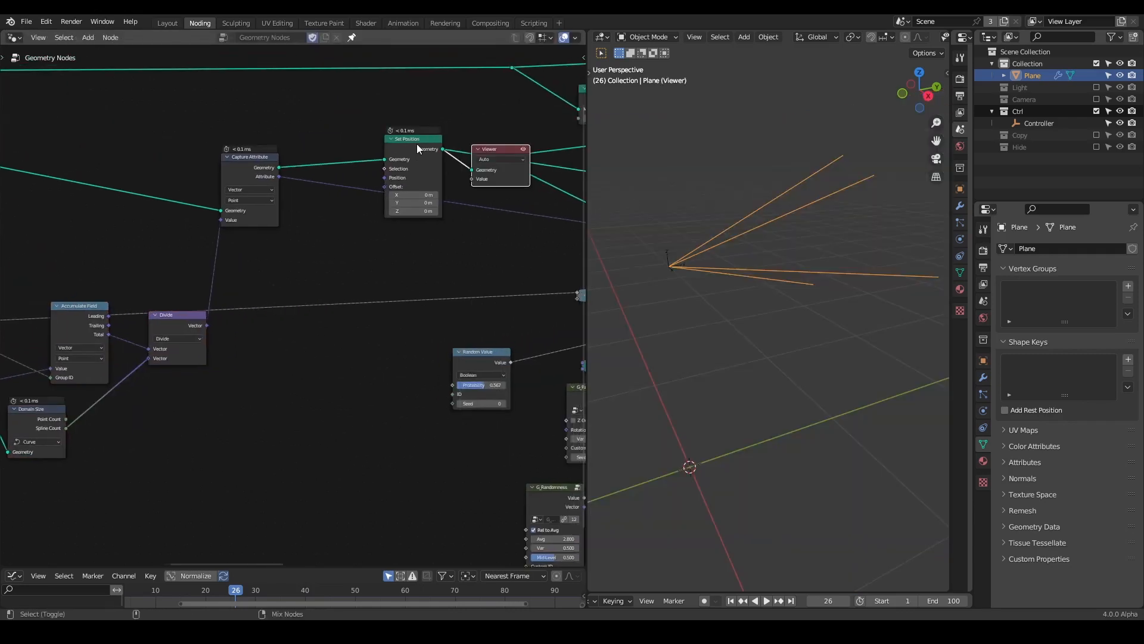
{"action": "middle_click_drag", "start_coordinate": [470, 143], "coordinate": [255, 182]}
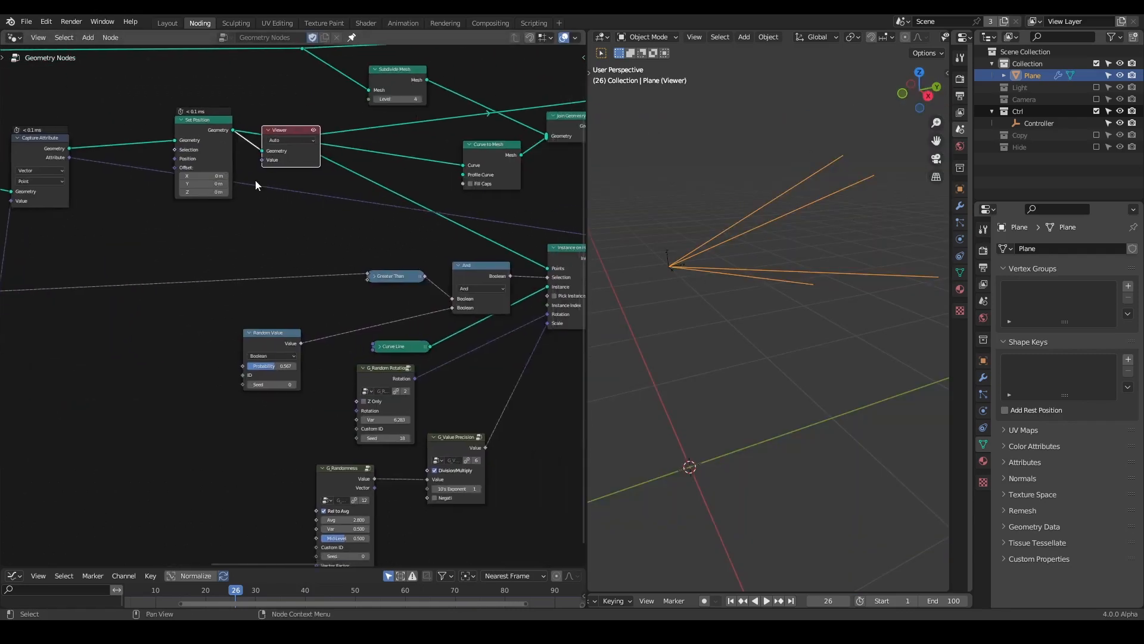
{"action": "scroll", "coordinate": [409, 219], "scroll_direction": "down", "scroll_amount": 1}
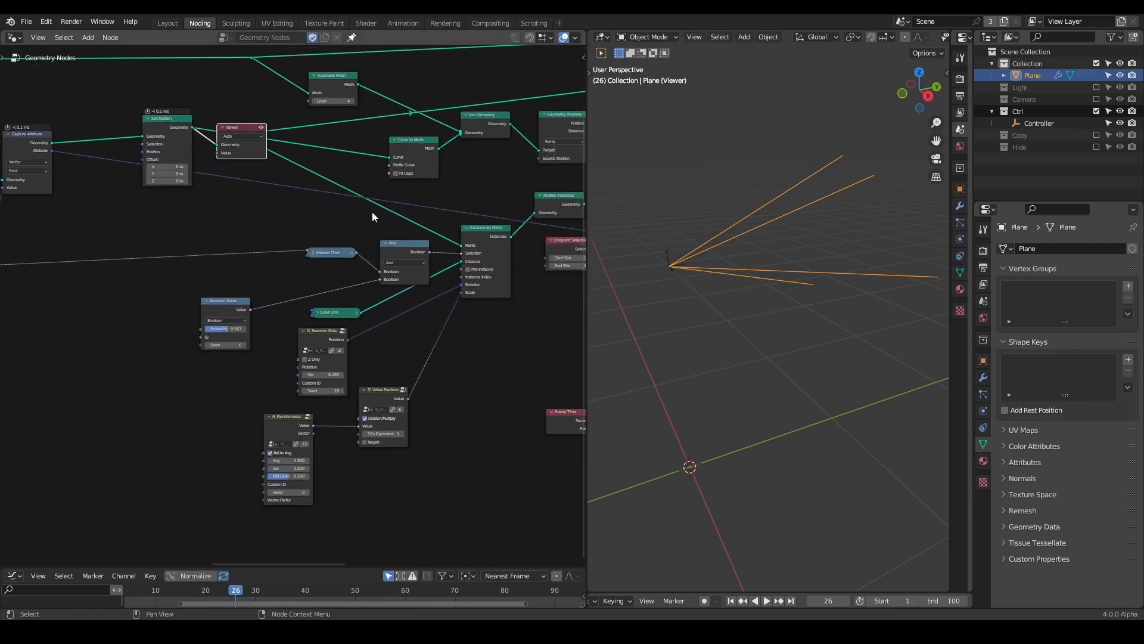
{"action": "middle_click_drag", "start_coordinate": [375, 212], "coordinate": [481, 221]}
{"action": "left_click", "coordinate": [338, 130]}
{"action": "middle_click_drag", "start_coordinate": [297, 173], "coordinate": [469, 150]}
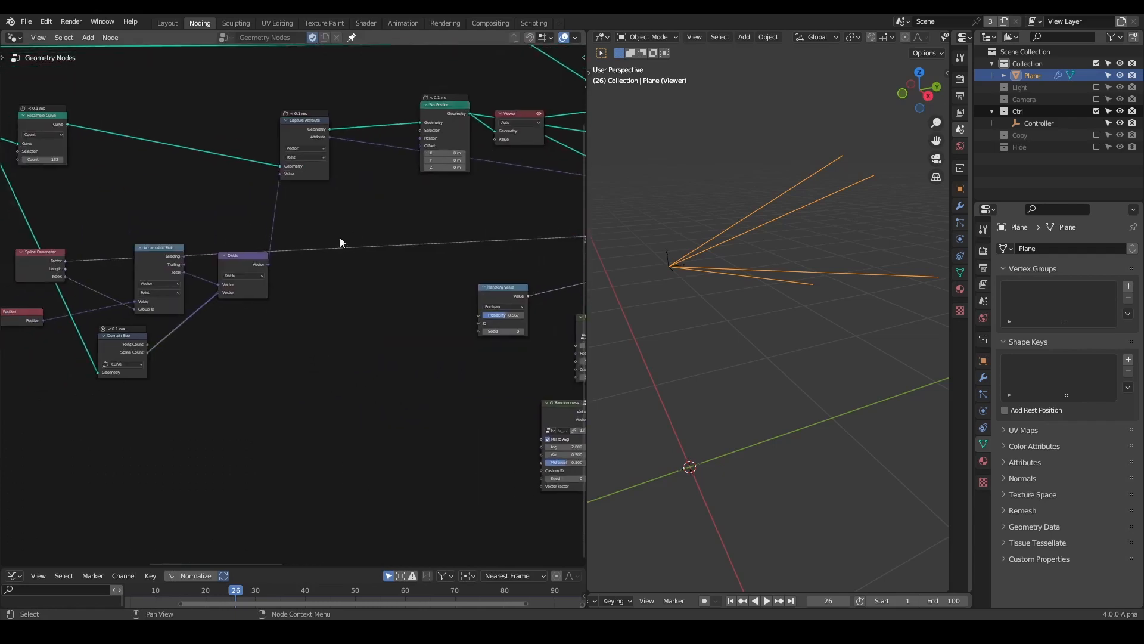
Add a Mix node beside the new Set Position node and switch its data type to Vector.
{"action": "key", "text": "shift+a"}
{"action": "type", "text": "mix"}
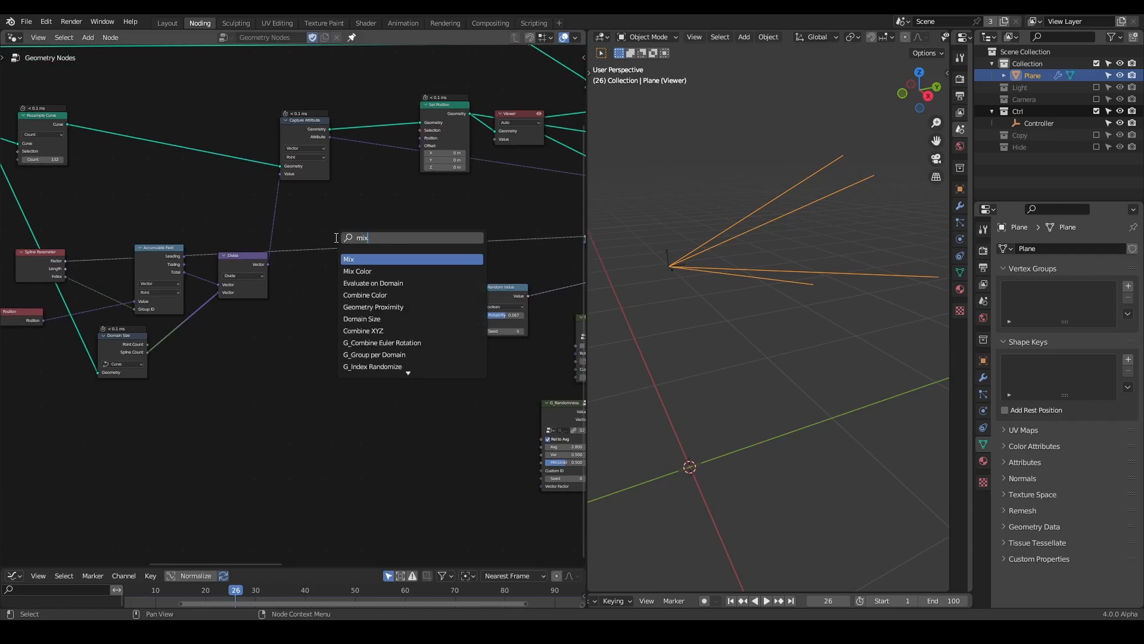
{"action": "key", "text": "Return"}
{"action": "left_click", "coordinate": [370, 196]}
{"action": "scroll", "coordinate": [370, 195], "scroll_direction": "up", "scroll_amount": 3}
{"action": "left_click", "coordinate": [436, 129]}
{"action": "left_click", "coordinate": [436, 153]}
{"action": "middle_click_drag", "start_coordinate": [357, 191], "coordinate": [452, 306]}
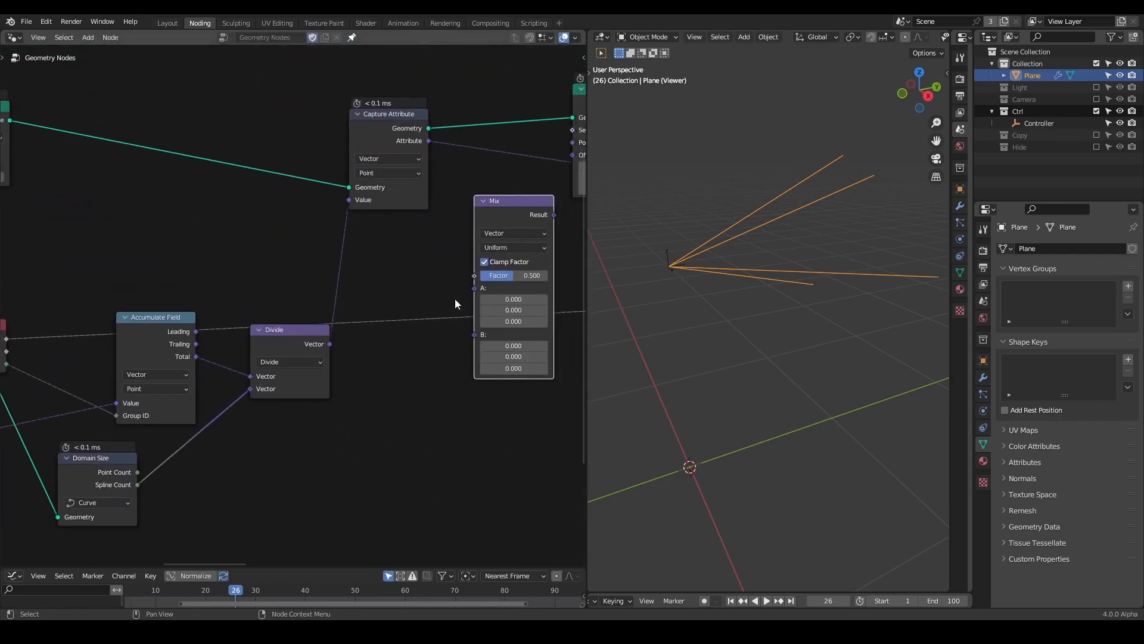
Add a Position node and connect it to input A of the new Mix node.
{"action": "key", "text": "shift+a"}
{"action": "type", "text": "pos"}
{"action": "key", "text": "Return"}
{"action": "left_click", "coordinate": [272, 253]}
{"action": "left_click_drag", "start_coordinate": [260, 265], "coordinate": [474, 288]}
Connect the captured attribute to the new Mix node's B input and the Mix Result to Set Position's Position.
{"action": "scroll", "coordinate": [426, 280], "scroll_direction": "down", "scroll_amount": 2}
{"action": "left_click_drag", "start_coordinate": [381, 188], "coordinate": [430, 302]}
{"action": "middle_click_drag", "start_coordinate": [469, 229], "coordinate": [381, 247]}
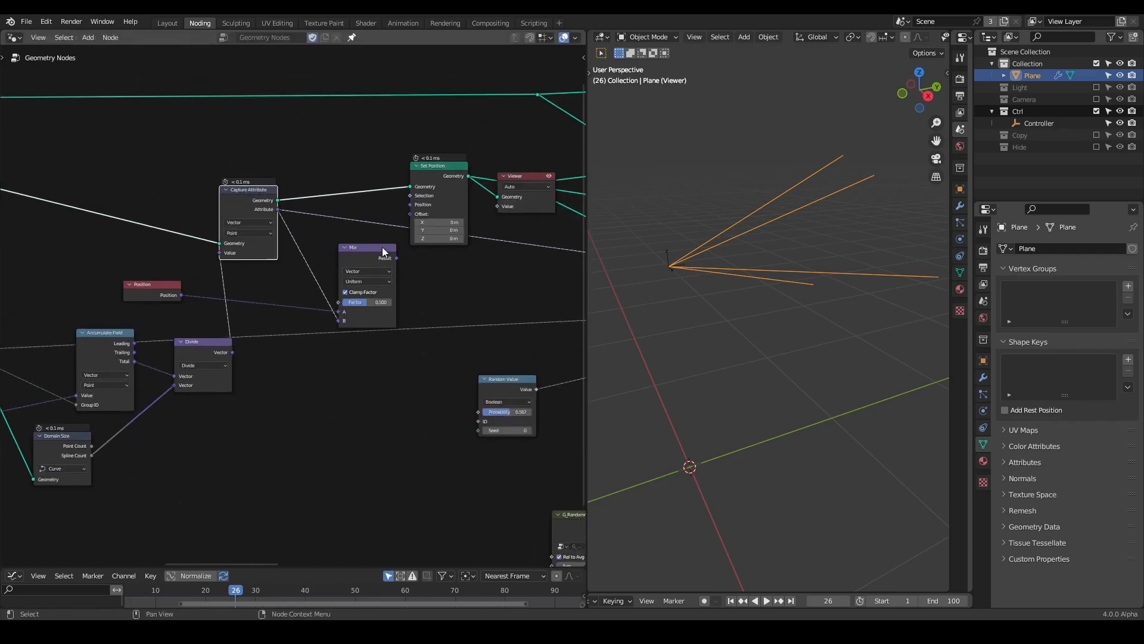
{"action": "left_click_drag", "start_coordinate": [395, 259], "coordinate": [412, 205]}
{"action": "middle_click_drag", "start_coordinate": [316, 282], "coordinate": [402, 234]}
{"action": "key", "text": "shift+a"}
{"action": "type", "text": "sspline param"}
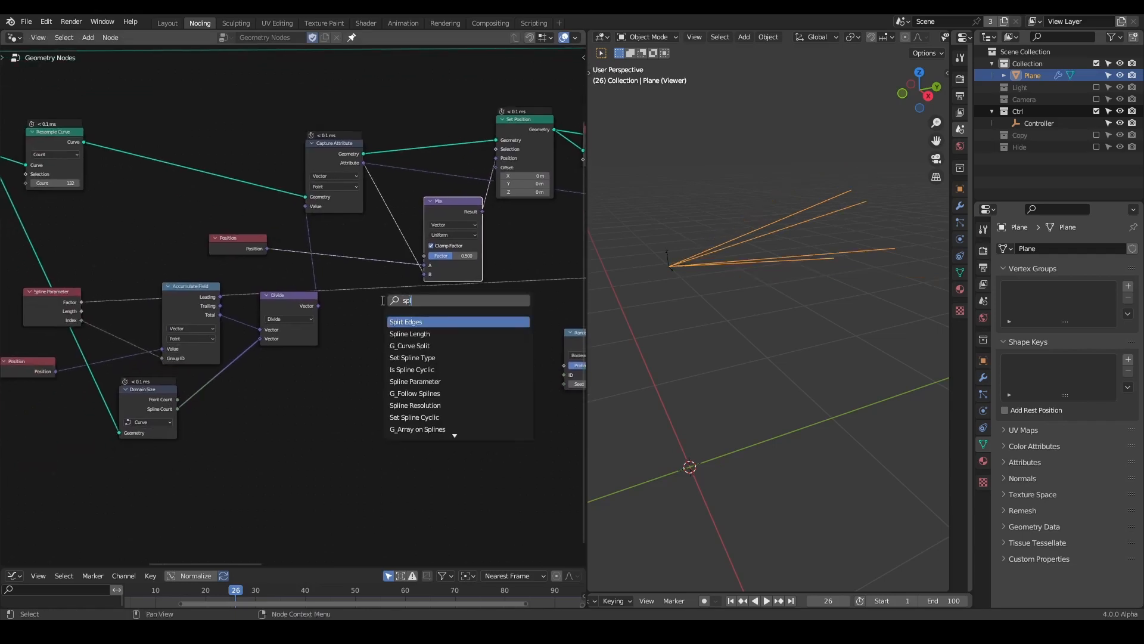
{"action": "key", "text": "Return"}
{"action": "key", "text": "Escape"}
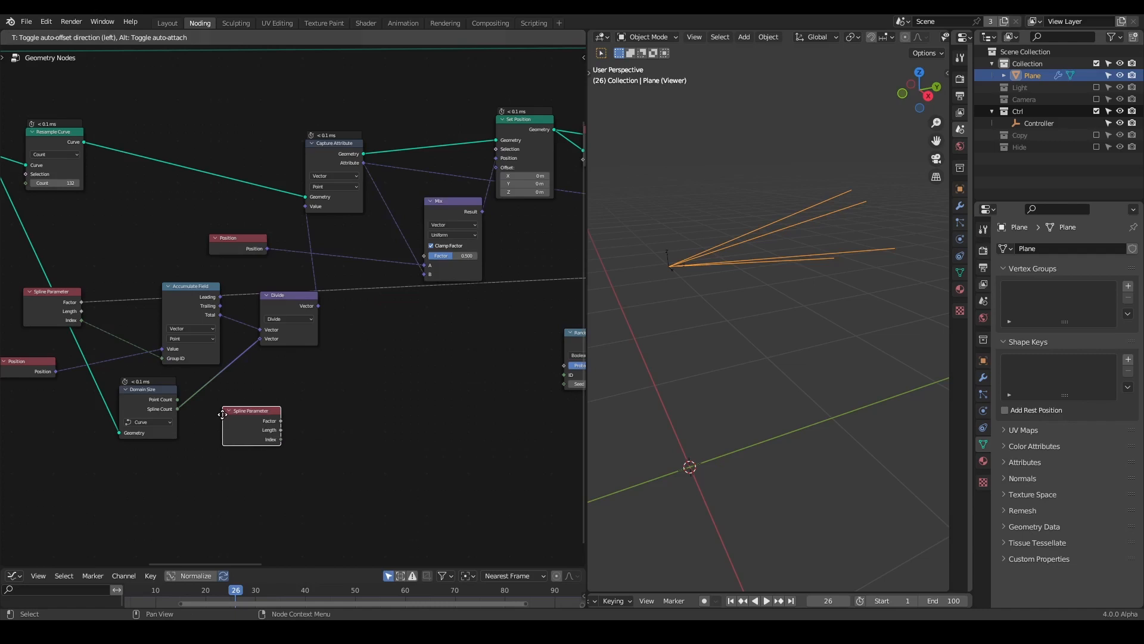
Connect the existing Spline Parameter's Factor to the new Mix Factor and move the Accumulate Field, Divide and Domain Size nodes lower.
{"action": "left_click_drag", "start_coordinate": [79, 302], "coordinate": [424, 256]}
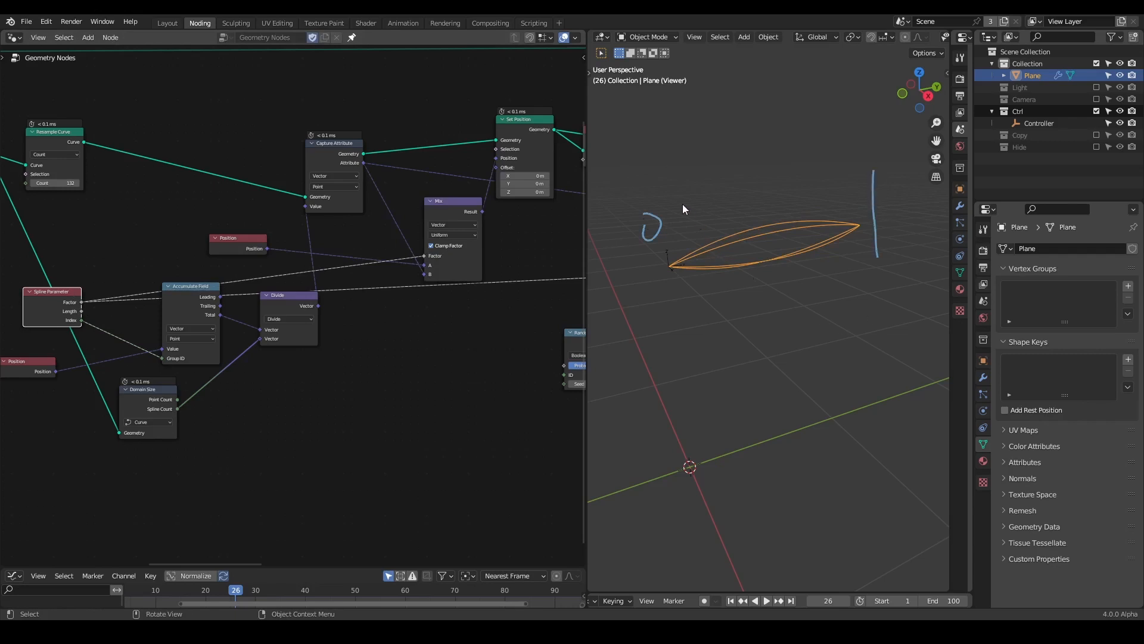
{"action": "left_click_drag", "start_coordinate": [300, 281], "coordinate": [128, 384]}
{"action": "key", "text": "g"}
{"action": "left_click", "coordinate": [210, 353]}
Insert a Float Curve between Spline Parameter's Factor and the Mix Factor, and place it below the Divide node.
{"action": "key", "text": "shift+a"}
{"action": "type", "text": "float curve"}
{"action": "key", "text": "Return"}
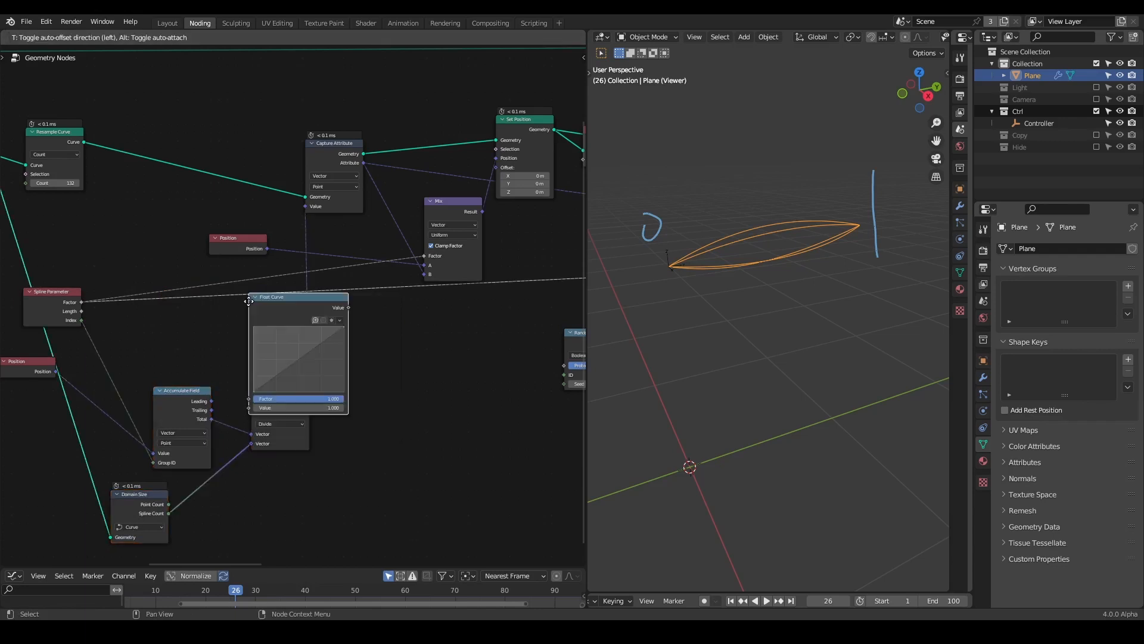
{"action": "left_click", "coordinate": [232, 278]}
{"action": "left_click_drag", "start_coordinate": [262, 286], "coordinate": [316, 468]}
Shape the new Float Curve into an arch, with its end point at 1.0, 0.0, a raised middle and a point near the start at height 0.7437.
{"action": "middle_click_drag", "start_coordinate": [315, 446], "coordinate": [325, 256]}
{"action": "scroll", "coordinate": [344, 292], "scroll_direction": "up", "scroll_amount": 2}
{"action": "left_click_drag", "start_coordinate": [350, 327], "coordinate": [343, 322]}
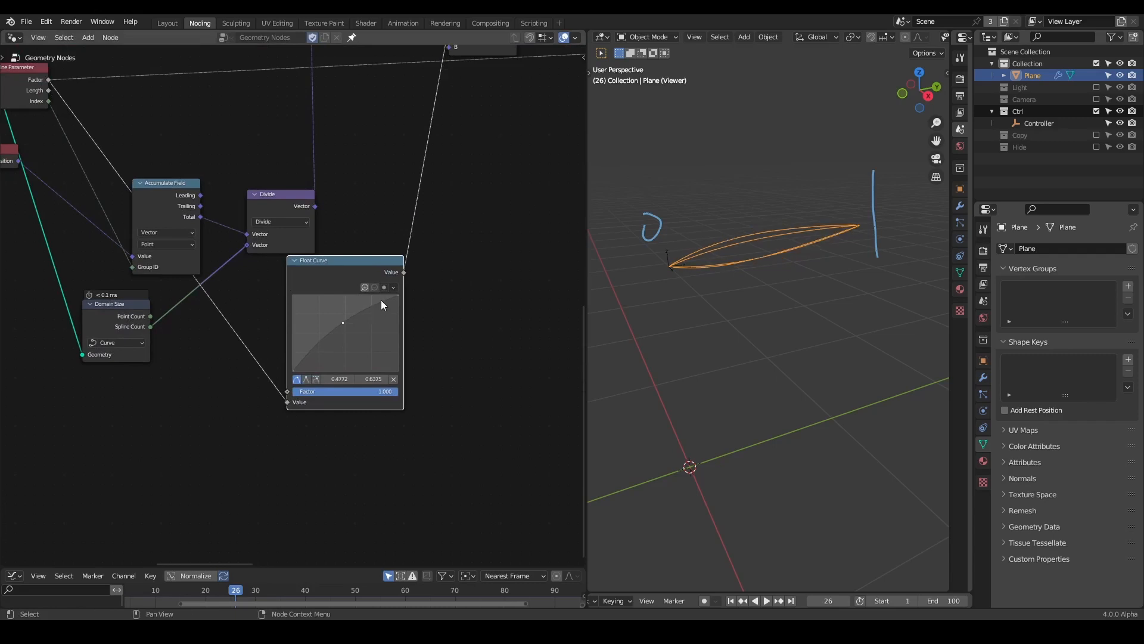
{"action": "left_click_drag", "start_coordinate": [396, 296], "coordinate": [390, 353]}
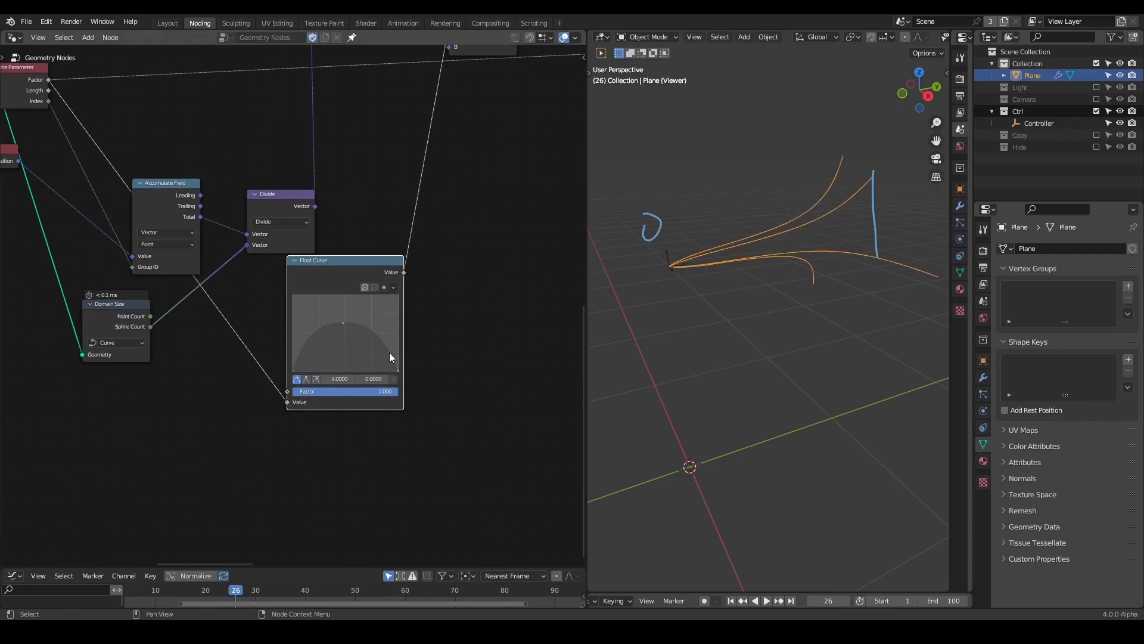
{"action": "left_click_drag", "start_coordinate": [344, 322], "coordinate": [345, 306]}
{"action": "middle_click_drag", "start_coordinate": [718, 244], "coordinate": [735, 270]}
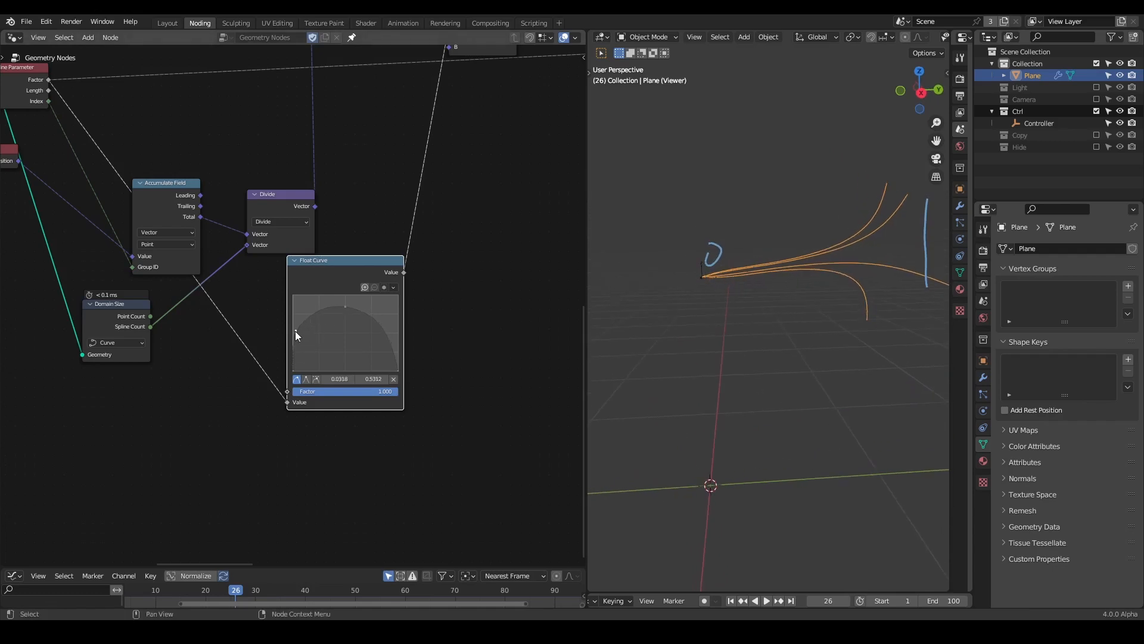
{"action": "left_click_drag", "start_coordinate": [295, 330], "coordinate": [292, 309]}
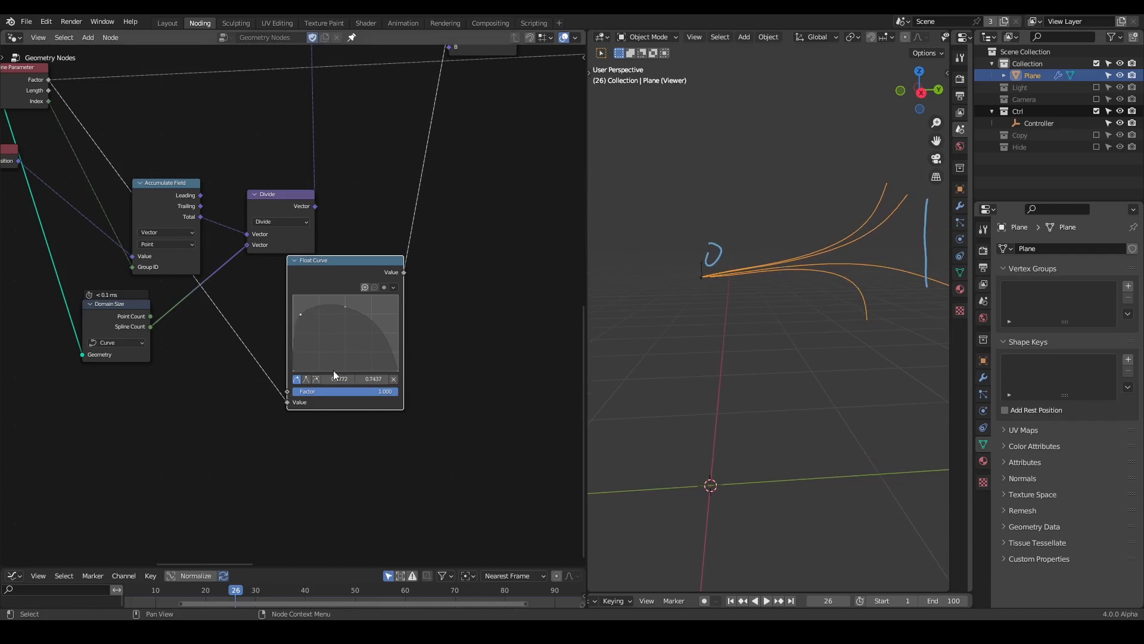
Delete the Float Curve's extra point near the start and raise its start point to 0.0, 1.0.
{"action": "left_click", "coordinate": [394, 379]}
{"action": "left_click_drag", "start_coordinate": [296, 370], "coordinate": [293, 300]}
{"action": "middle_click_drag", "start_coordinate": [744, 299], "coordinate": [782, 309]}
{"action": "middle_click_drag", "start_coordinate": [410, 180], "coordinate": [364, 390]}
{"action": "scroll", "coordinate": [386, 316], "scroll_direction": "down", "scroll_amount": 3}
{"action": "middle_click_drag", "start_coordinate": [388, 312], "coordinate": [335, 293]}
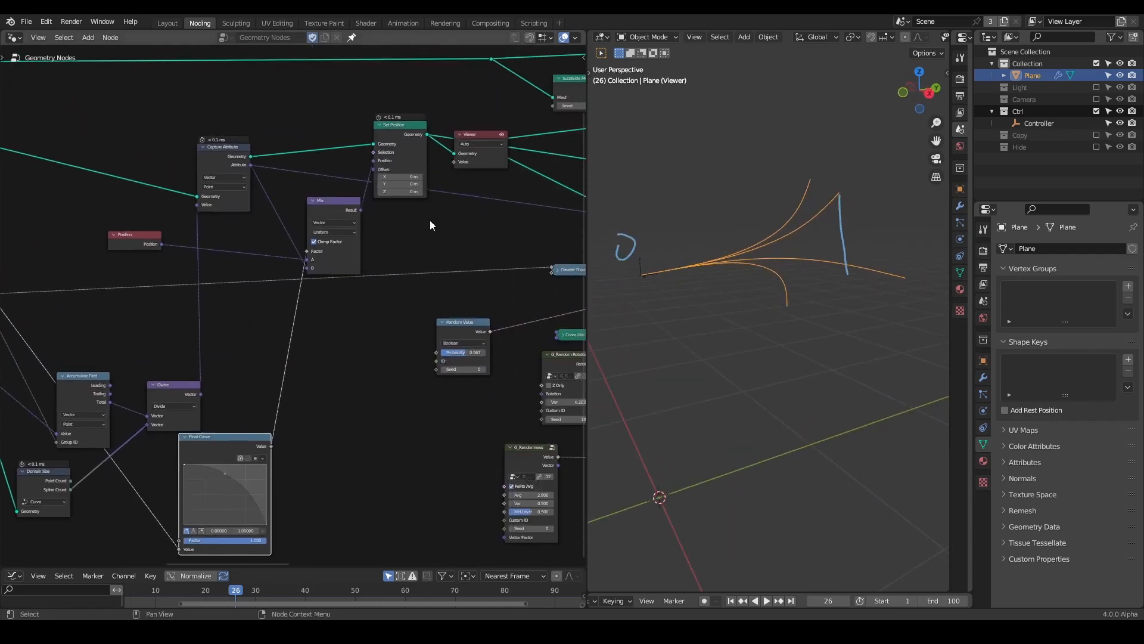
Lower the Float Curve's middle point to about 0.61, 0.57 for a gentler falloff.
{"action": "left_click", "coordinate": [470, 136]}
{"action": "scroll", "coordinate": [311, 411], "scroll_direction": "up", "scroll_amount": 2}
{"action": "middle_click_drag", "start_coordinate": [312, 411], "coordinate": [391, 319]}
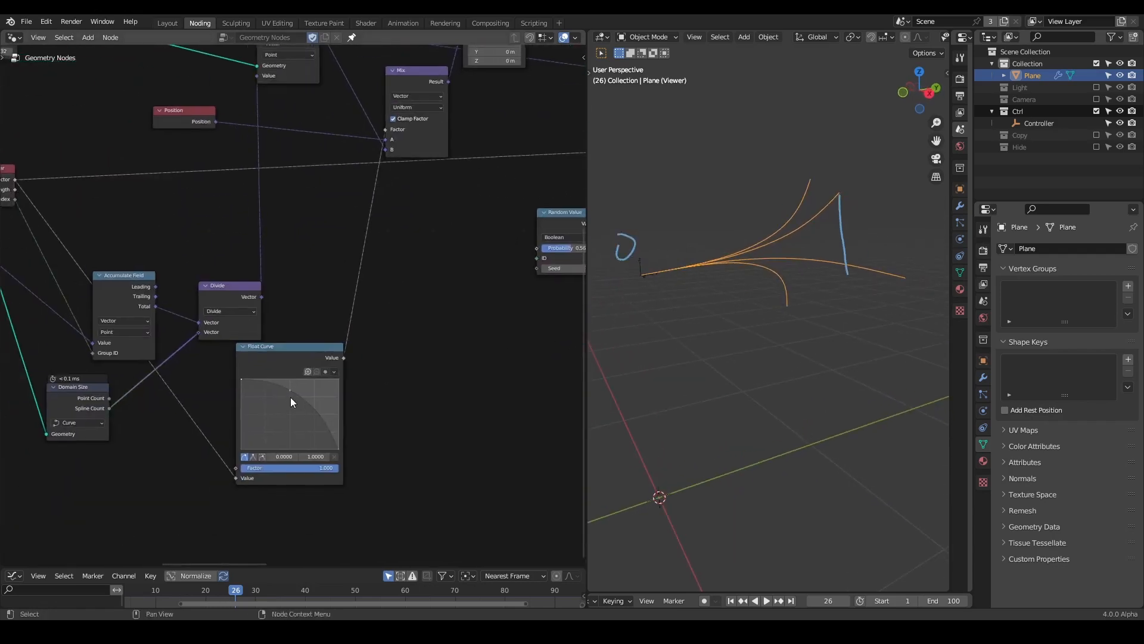
{"action": "mouse_move", "coordinate": [290, 404]}
{"action": "left_mouse_down"}
{"action": "mouse_move", "coordinate": [324, 388]}
{"action": "mouse_move", "coordinate": [279, 415]}
{"action": "left_mouse_up"}
{"action": "left_click_drag", "start_coordinate": [270, 423], "coordinate": [301, 409]}
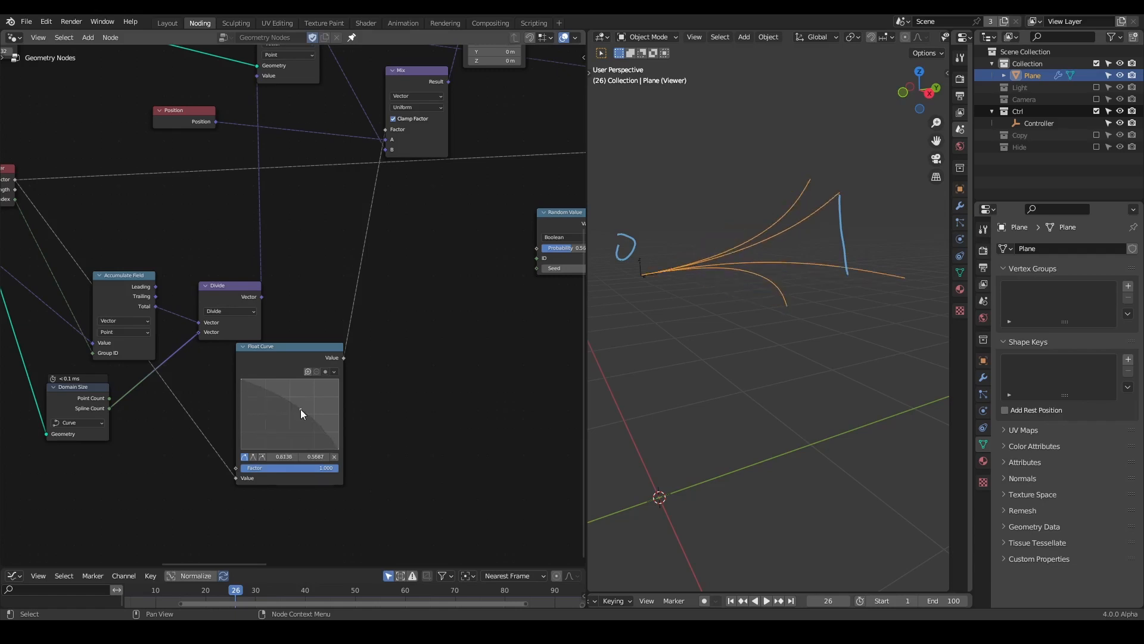
Delete the Viewer node and replay the full curve animation from the first frame.
{"action": "middle_click_drag", "start_coordinate": [504, 253], "coordinate": [360, 389]}
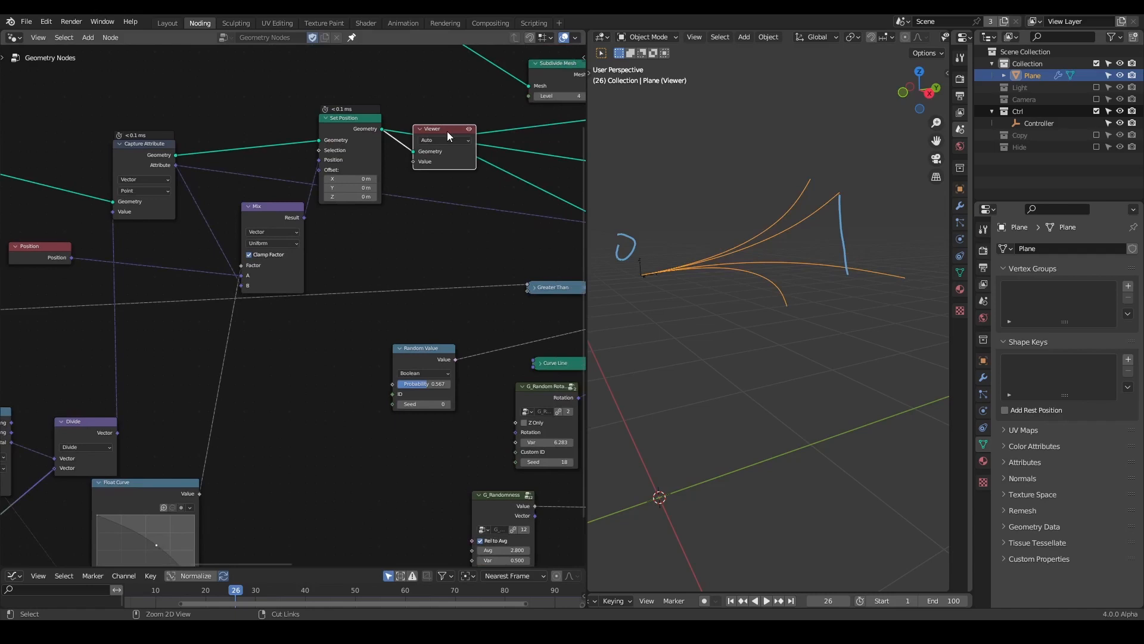
{"action": "key", "text": "x"}
{"action": "middle_click_drag", "start_coordinate": [452, 273], "coordinate": [349, 283]}
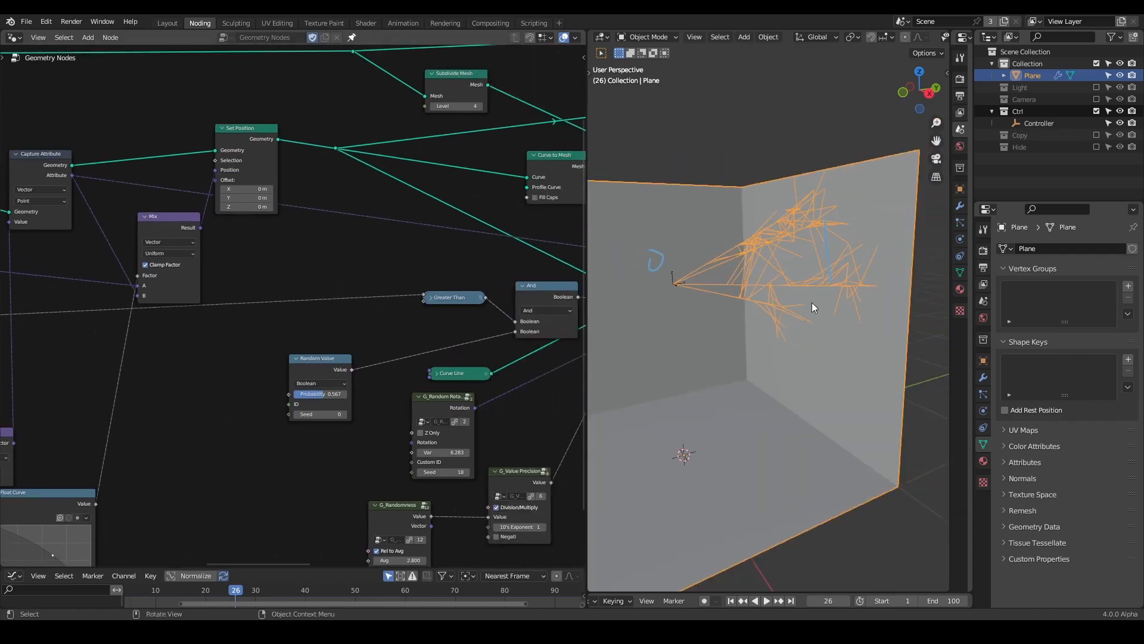
{"action": "key", "text": "shift+Left"}
{"action": "key", "text": "space"}
{"action": "key", "text": "space"}
{"action": "middle_click_drag", "start_coordinate": [802, 312], "coordinate": [708, 217]}
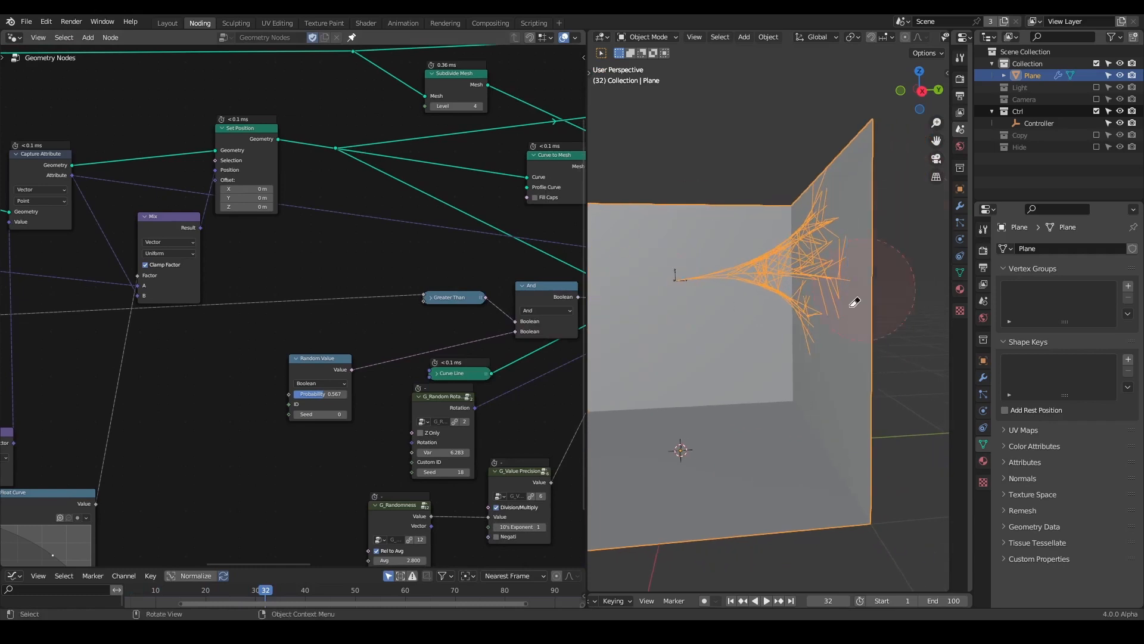
Set the Resample Curve node's Count to 152 and replay the animation from the first frame.
{"action": "middle_click_drag", "start_coordinate": [359, 285], "coordinate": [413, 298]}
{"action": "left_click_drag", "start_coordinate": [266, 129], "coordinate": [311, 186]}
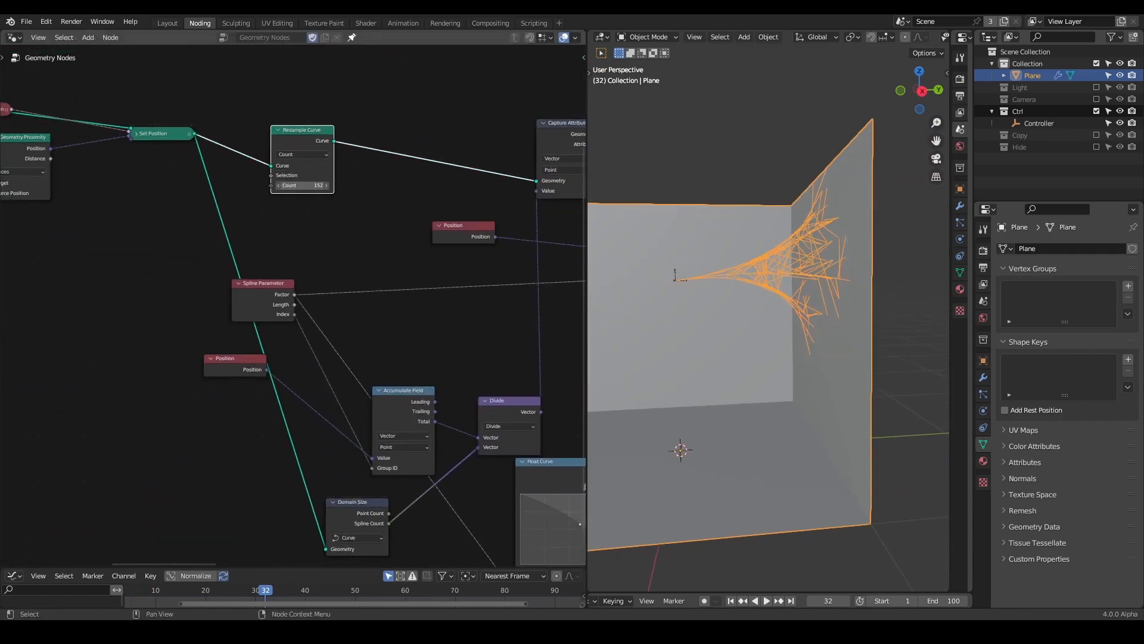
{"action": "key", "text": "shift+Left"}
{"action": "key", "text": "space"}
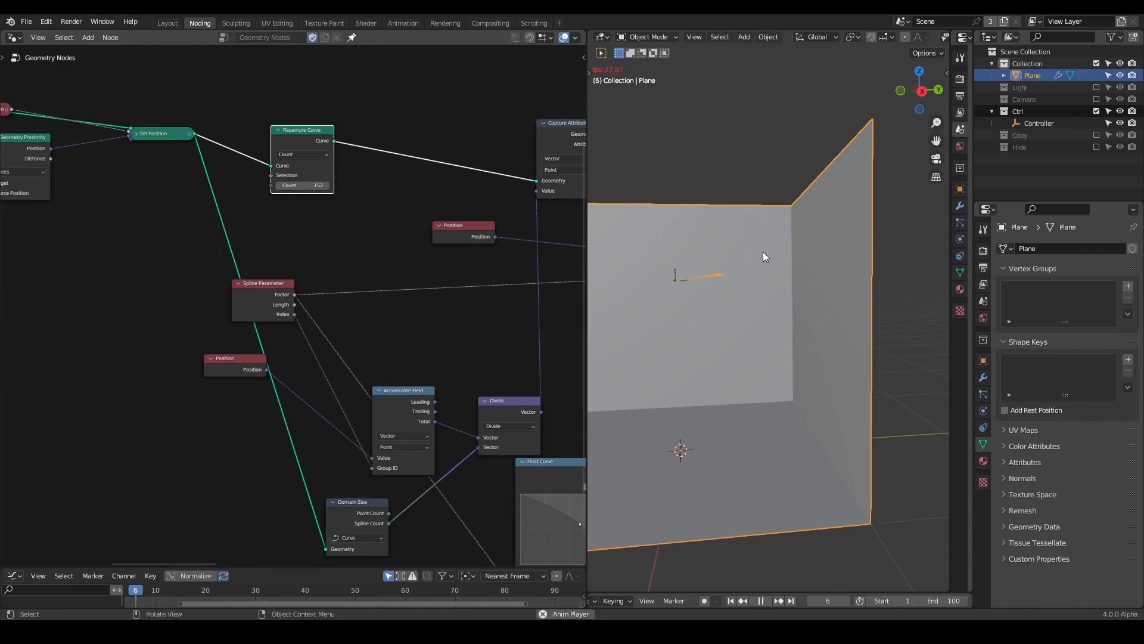
{"action": "key", "text": "space"}
Raise the Resample Curve Count to 352 and replay the animation from the first frame.
{"action": "left_click_drag", "start_coordinate": [310, 185], "coordinate": [381, 185]}
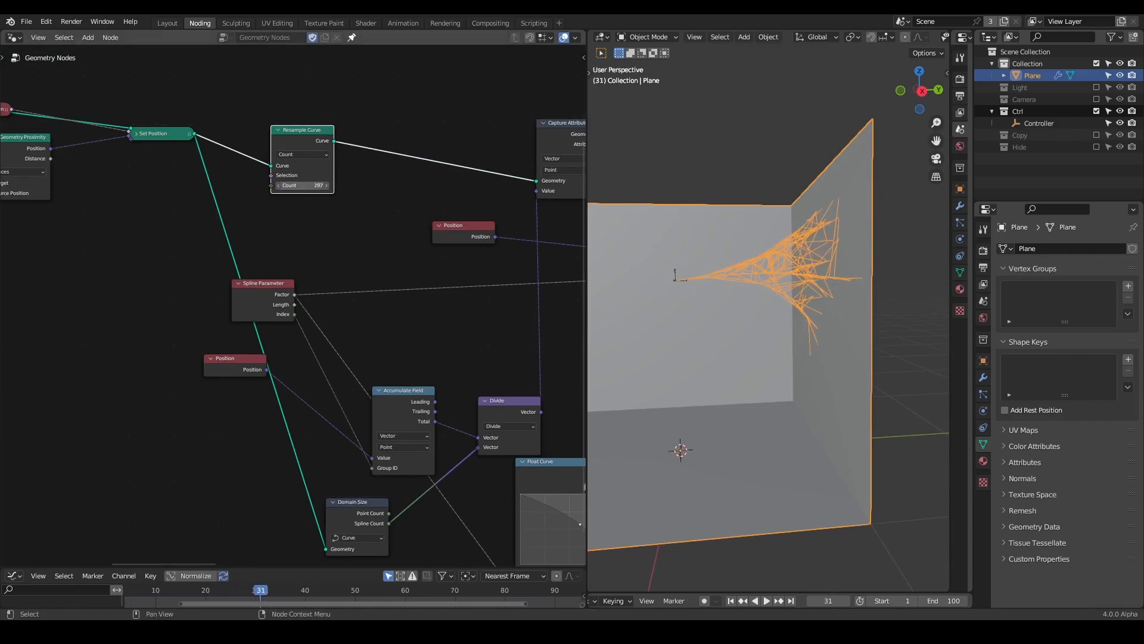
{"action": "key", "text": "shift+Left"}
{"action": "key", "text": "space"}
{"action": "middle_click_drag", "start_coordinate": [806, 261], "coordinate": [753, 189]}
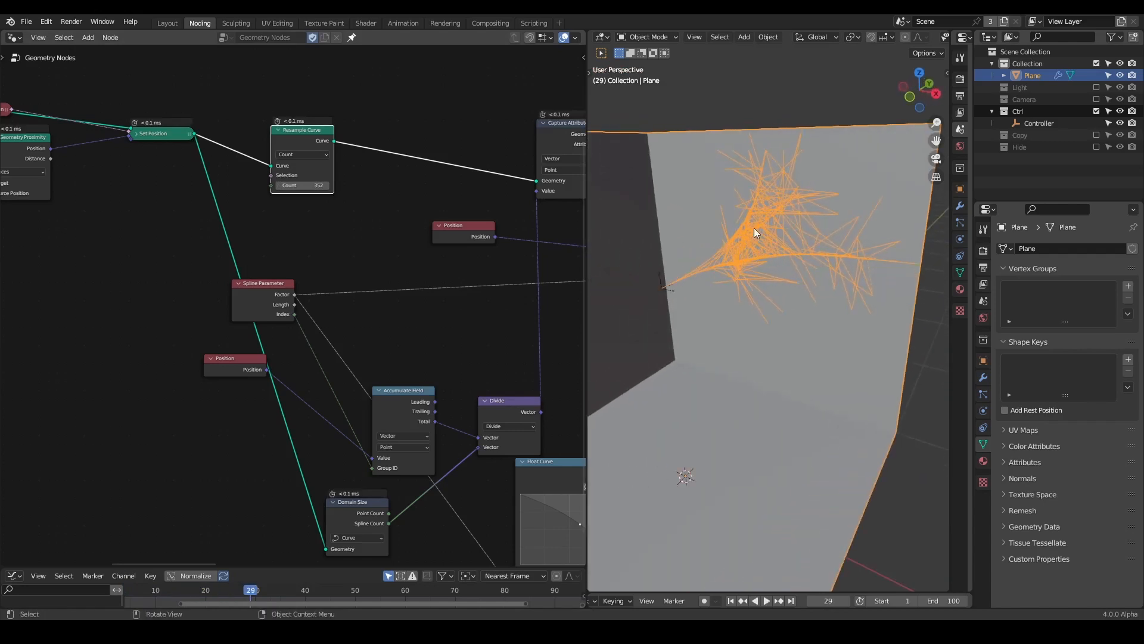
{"action": "key", "text": "shift+Left"}
{"action": "key", "text": "space"}
{"action": "key", "text": "space"}
Set the Resample Curve Count to 464 and replay the animation from the first frame.
{"action": "left_click_drag", "start_coordinate": [307, 187], "coordinate": [352, 186]}
{"action": "middle_click_drag", "start_coordinate": [662, 241], "coordinate": [726, 212]}
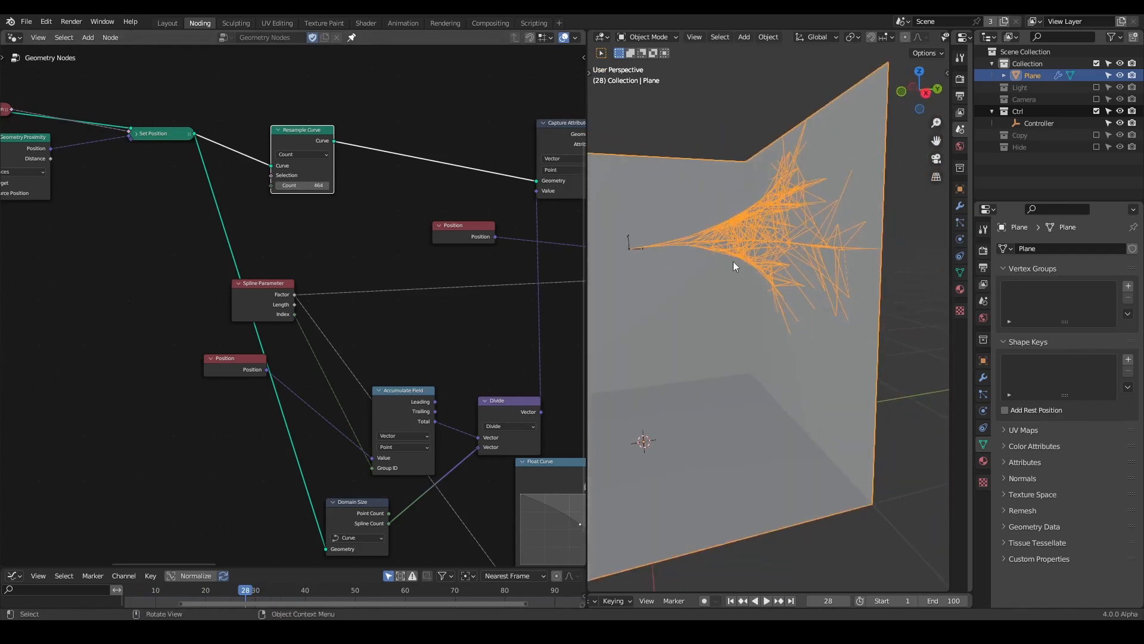
{"action": "key", "text": "shift+Left"}
{"action": "key", "text": "space"}
{"action": "key", "text": "space"}
{"action": "mouse_move", "coordinate": [746, 219]}
{"action": "middle_mouse_down"}
{"action": "mouse_move", "coordinate": [804, 238]}
{"action": "mouse_move", "coordinate": [881, 237]}
{"action": "mouse_move", "coordinate": [875, 222]}
{"action": "mouse_move", "coordinate": [760, 231]}
{"action": "mouse_move", "coordinate": [763, 215]}
{"action": "middle_mouse_up"}
Replay the growth animation repeatedly to examine the denser curves, and return to the first frame.
{"action": "key", "text": "shift+Left"}
{"action": "key", "text": "space"}
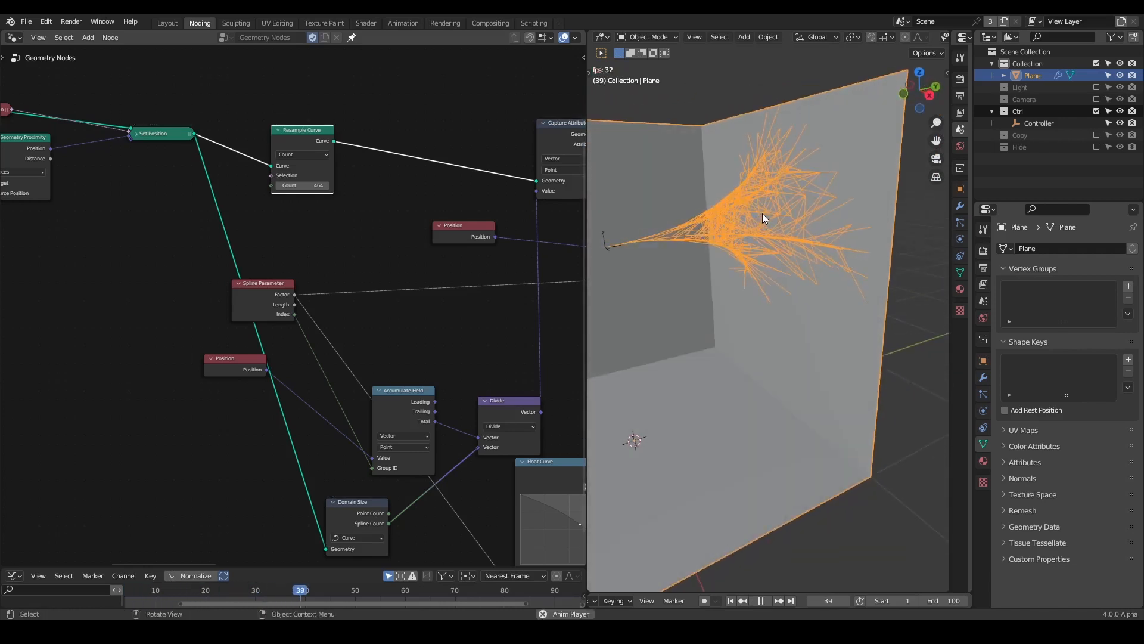
{"action": "key", "text": "space"}
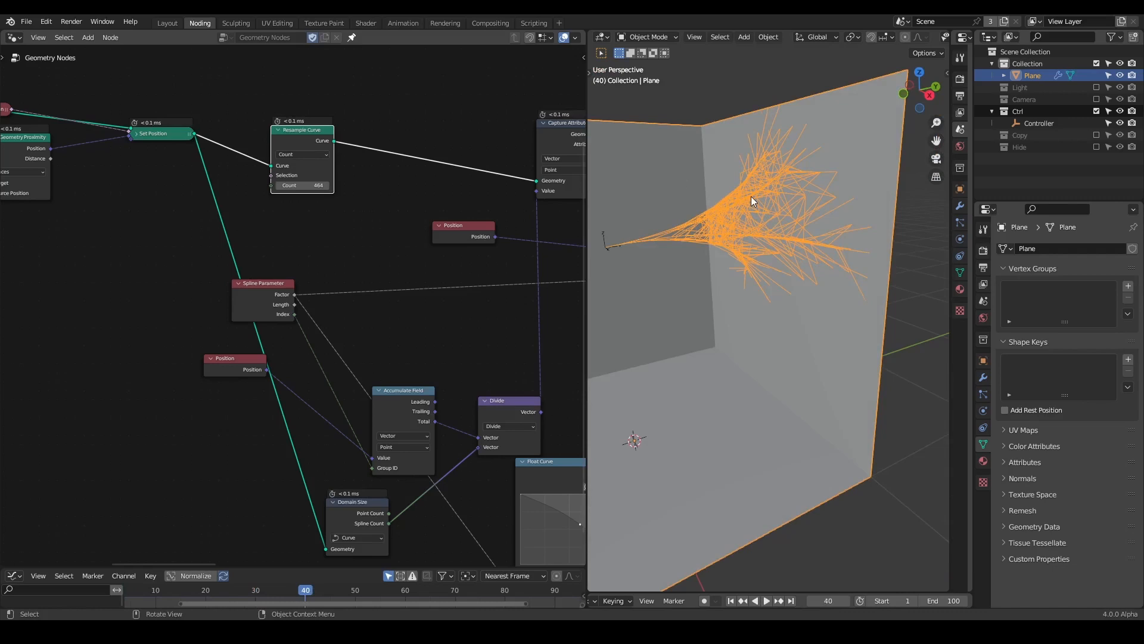
{"action": "key", "text": "shift+Left"}
{"action": "key", "text": "space"}
{"action": "key", "text": "space"}
{"action": "key", "text": "shift+Left"}
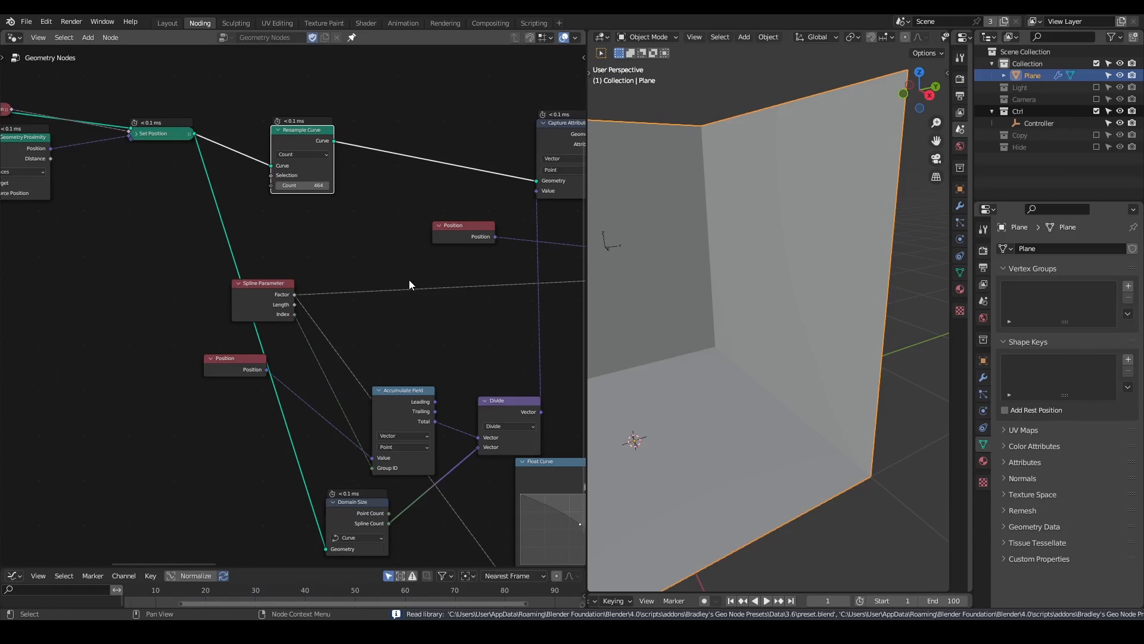
Move the Join Geometry node and those following it farther along to make room after the last Set Position, and play the animation.
{"action": "scroll", "coordinate": [289, 199], "scroll_direction": "left", "scroll_amount": 10, "text": "ctrl"}
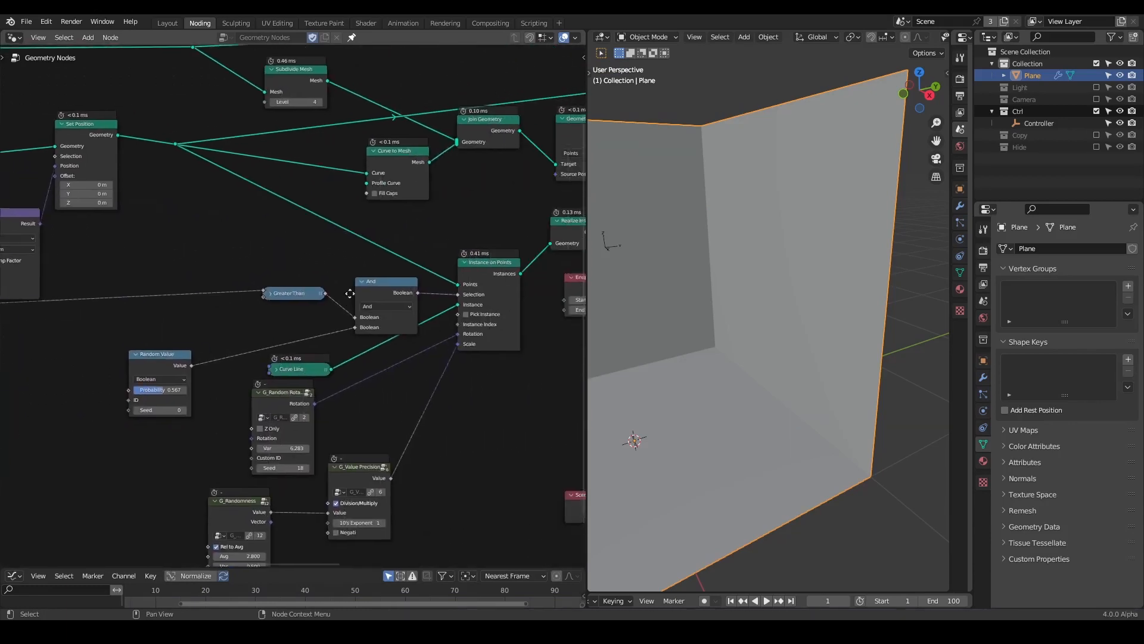
{"action": "middle_click_drag", "start_coordinate": [296, 178], "coordinate": [567, 287], "text": "ctrl"}
{"action": "left_click_drag", "start_coordinate": [459, 198], "coordinate": [371, 257]}
{"action": "key", "text": "g"}
{"action": "left_click", "coordinate": [493, 266]}
{"action": "scroll", "coordinate": [429, 274], "scroll_direction": "up", "scroll_amount": 2}
{"action": "key", "text": "space"}
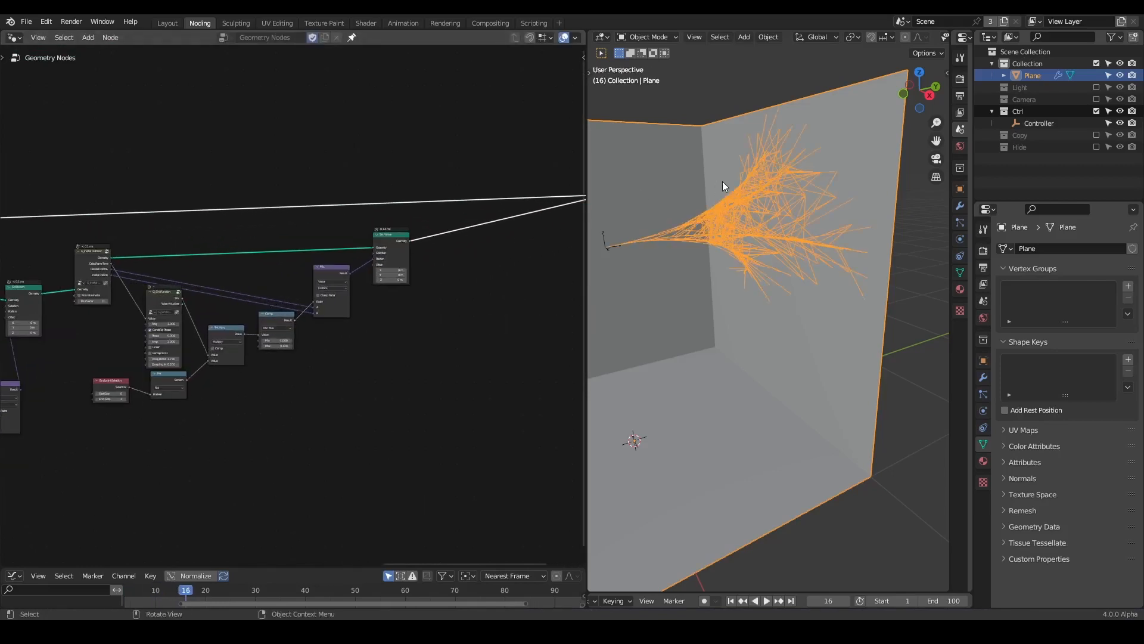
{"action": "scroll", "coordinate": [770, 212], "scroll_direction": "up", "scroll_amount": 2}
{"action": "scroll", "coordinate": [760, 187], "scroll_direction": "down", "scroll_amount": 3}
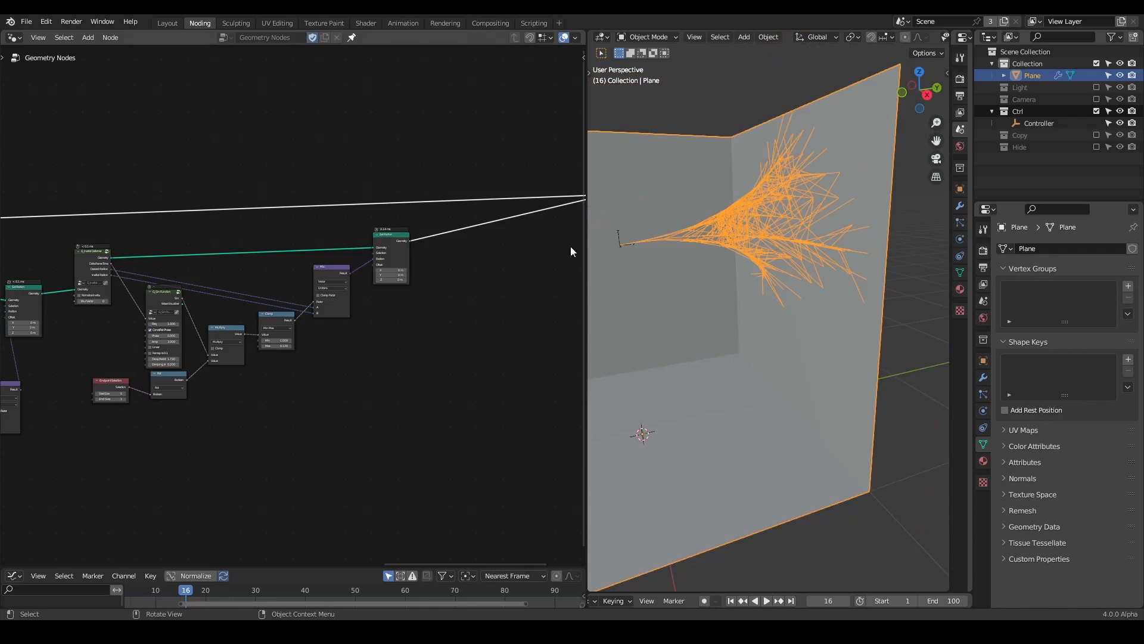
Duplicate the last Set Position node and insert the copy between the original and Join Geometry.
{"action": "scroll", "coordinate": [475, 269], "scroll_direction": "up", "scroll_amount": 2}
{"action": "key", "text": "shift+d"}
{"action": "left_click", "coordinate": [496, 205]}
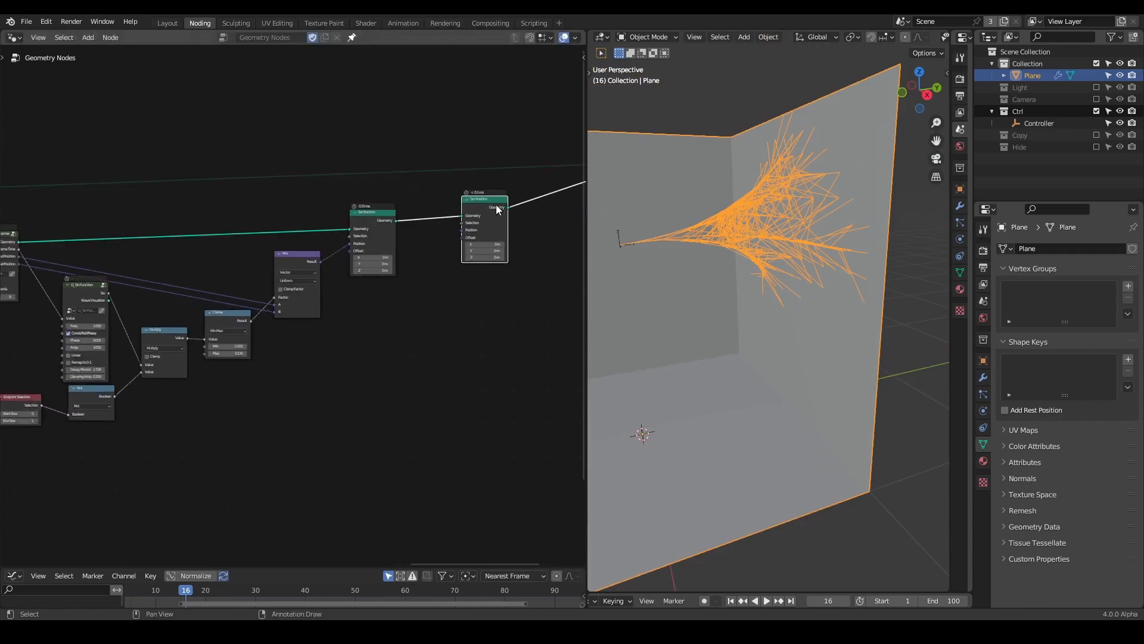
Add a G_Noise 3D group node below the last two Set Position nodes.
{"action": "key", "text": "shift+a"}
{"action": "type", "text": "noise 3d"}
{"action": "key", "text": "Return"}
{"action": "left_click", "coordinate": [380, 287]}
{"action": "scroll", "coordinate": [388, 302], "scroll_direction": "up", "scroll_amount": 2}
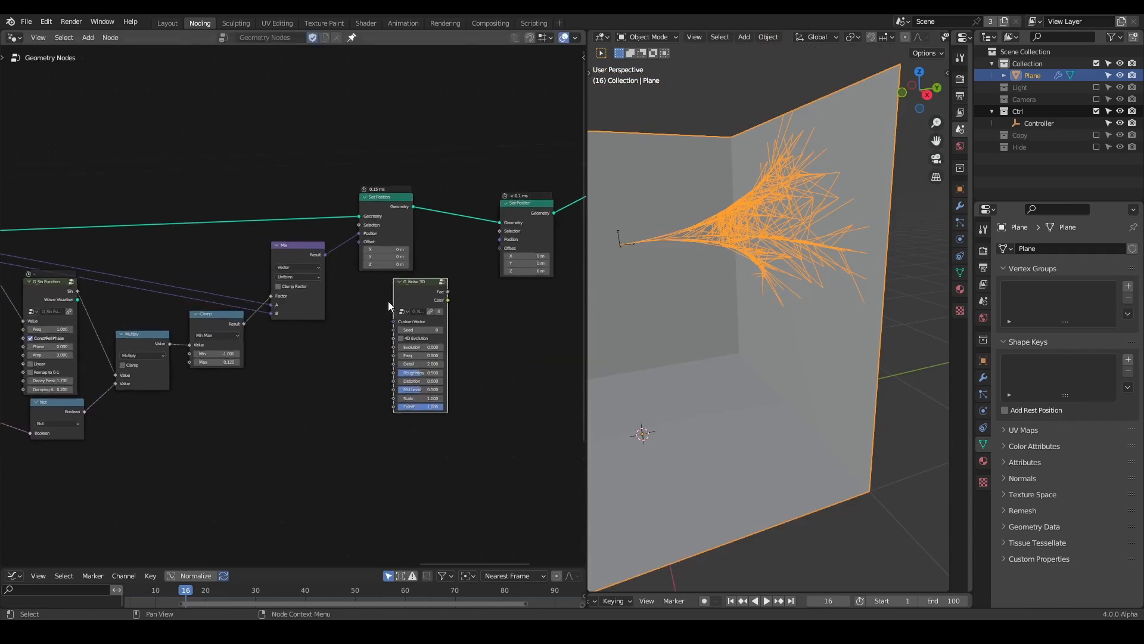
{"action": "scroll", "coordinate": [388, 301], "scroll_direction": "up", "scroll_amount": 3}
{"action": "middle_click_drag", "start_coordinate": [366, 304], "coordinate": [368, 268]}
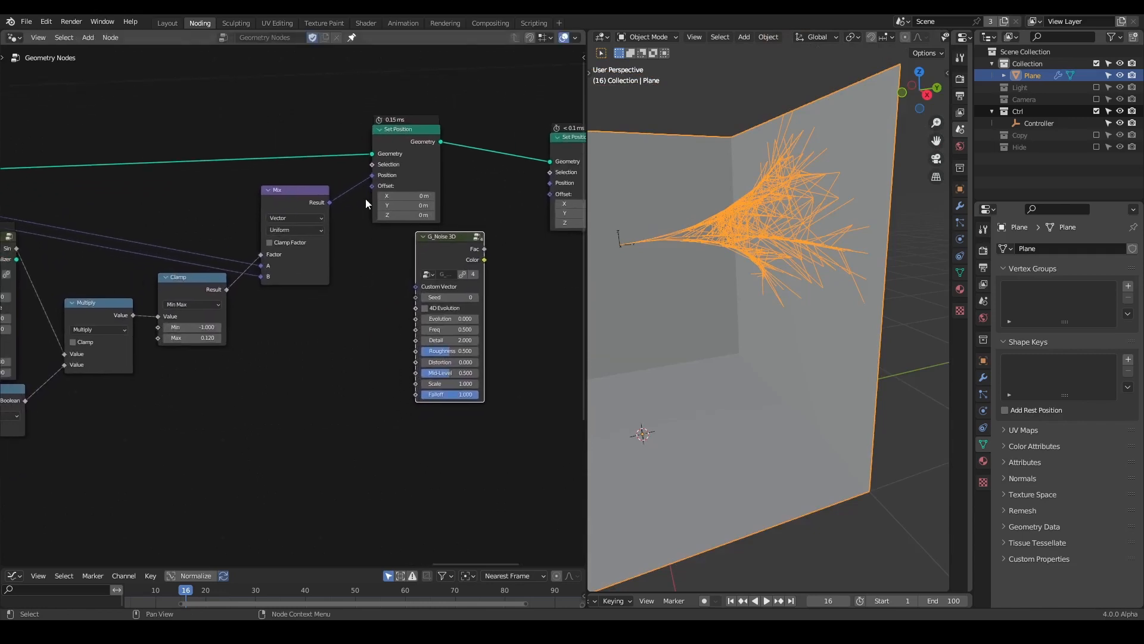
Connect G_Noise 3D's Color output to the new Set Position's Offset and space the two nodes apart.
{"action": "middle_click_drag", "start_coordinate": [334, 209], "coordinate": [284, 227]}
{"action": "left_click_drag", "start_coordinate": [432, 277], "coordinate": [499, 211]}
{"action": "middle_click_drag", "start_coordinate": [417, 296], "coordinate": [448, 258]}
{"action": "left_click_drag", "start_coordinate": [422, 231], "coordinate": [422, 276]}
{"action": "middle_click_drag", "start_coordinate": [501, 176], "coordinate": [467, 182]}
{"action": "left_click_drag", "start_coordinate": [520, 137], "coordinate": [528, 138]}
{"action": "middle_click_drag", "start_coordinate": [344, 295], "coordinate": [388, 276]}
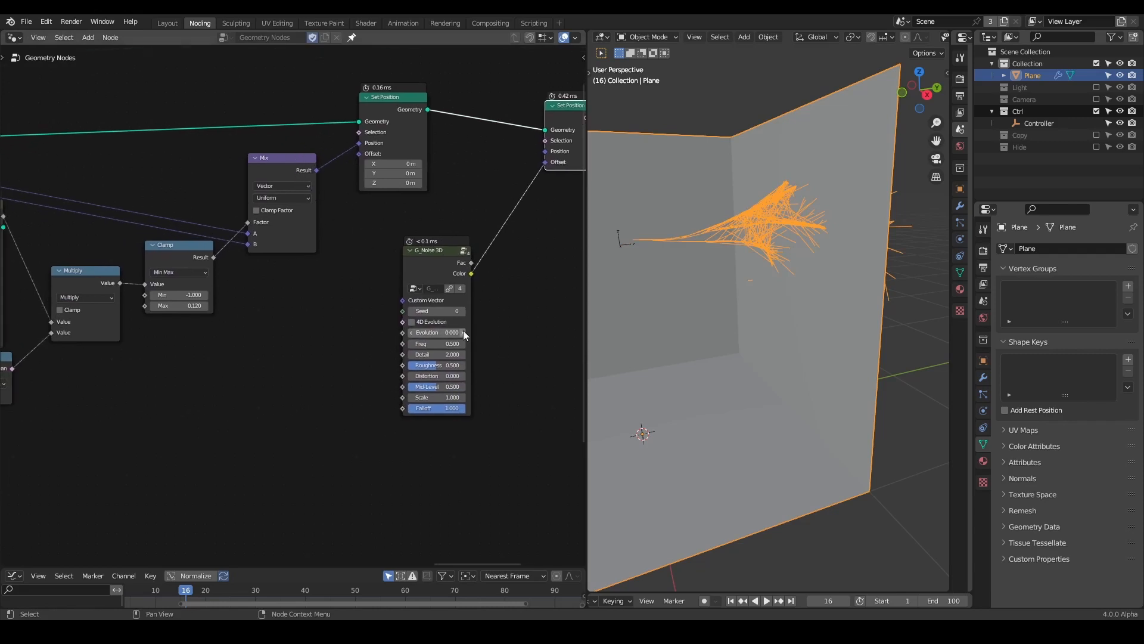
Play the animation and examine from the side how the noise offset displaces the curves around the wall.
{"action": "left_click", "coordinate": [384, 299]}
{"action": "key", "text": "d"}
{"action": "left_click_drag", "start_coordinate": [389, 298], "coordinate": [387, 284]}
{"action": "right_click_drag", "start_coordinate": [386, 285], "coordinate": [382, 322]}
{"action": "key", "text": "space"}
{"action": "middle_click_drag", "start_coordinate": [769, 203], "coordinate": [745, 215]}
{"action": "key", "text": "space"}
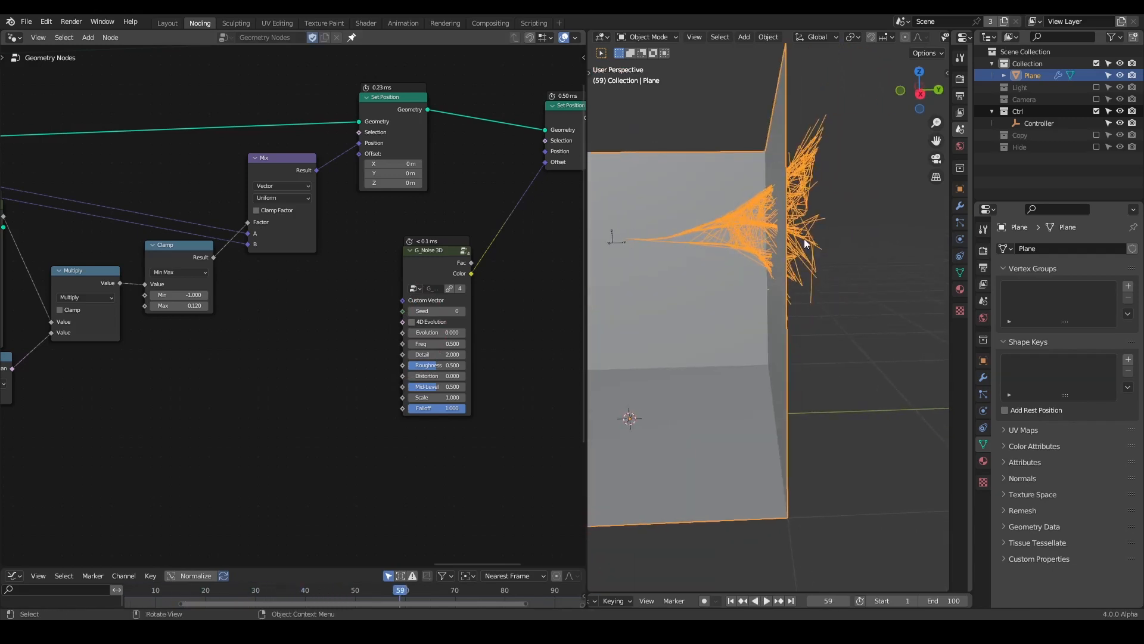
Move the G_Noise 3D node closer beneath the Set Position it feeds.
{"action": "left_click_drag", "start_coordinate": [454, 262], "coordinate": [489, 279]}
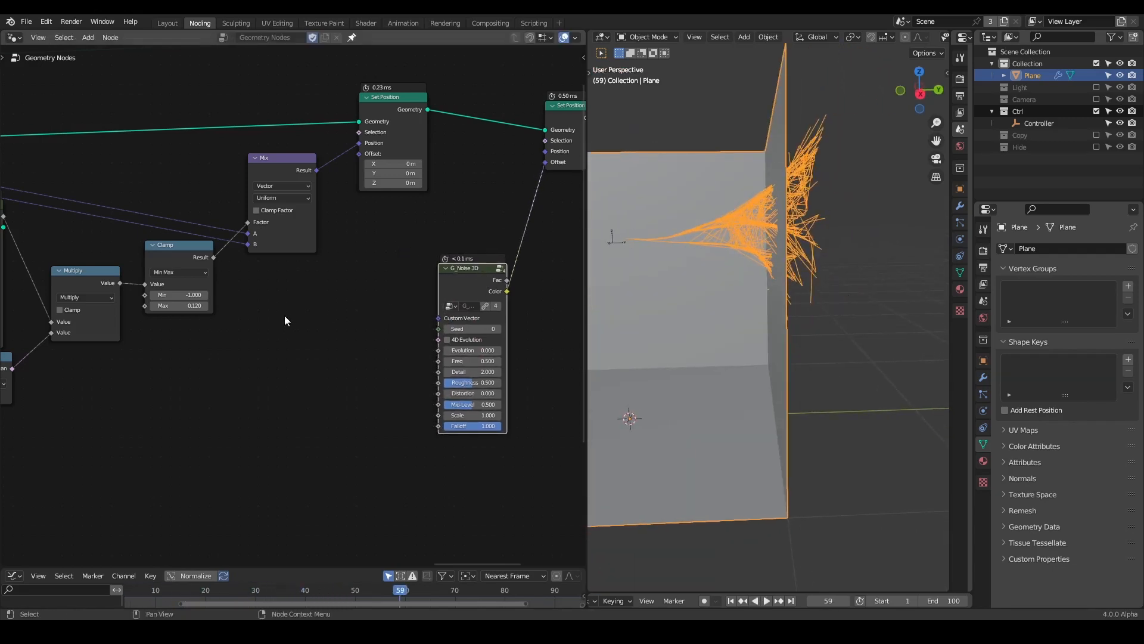
{"action": "middle_click_drag", "start_coordinate": [285, 316], "coordinate": [404, 283]}
{"action": "scroll", "coordinate": [267, 337], "scroll_direction": "down", "scroll_amount": 1}
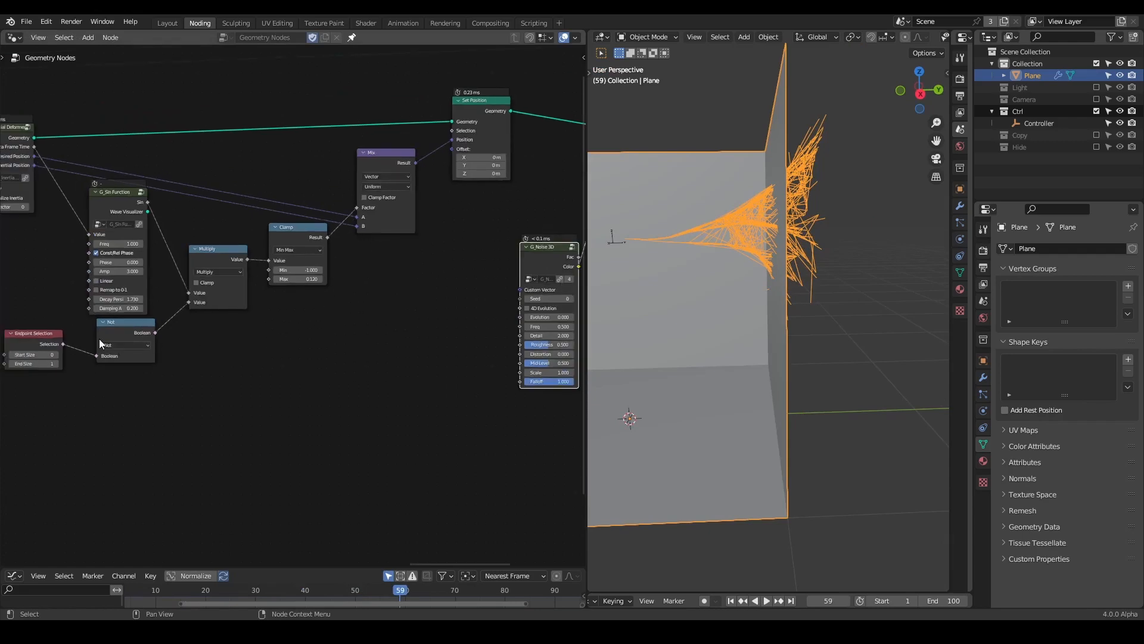
Add a reroute on the long geometry link running above the inertia nodes to Join Geometry.
{"action": "left_click_drag", "start_coordinate": [63, 345], "coordinate": [460, 370]}
{"action": "middle_click_drag", "start_coordinate": [320, 310], "coordinate": [450, 382]}
{"action": "scroll", "coordinate": [328, 310], "scroll_direction": "down", "scroll_amount": 1}
{"action": "scroll", "coordinate": [238, 275], "scroll_direction": "down", "scroll_amount": 2}
{"action": "middle_click_drag", "start_coordinate": [235, 253], "coordinate": [310, 270]}
{"action": "scroll", "coordinate": [306, 272], "scroll_direction": "down", "scroll_amount": 7}
{"action": "scroll", "coordinate": [297, 266], "scroll_direction": "up", "scroll_amount": 2}
{"action": "scroll", "coordinate": [296, 265], "scroll_direction": "down", "scroll_amount": 2}
{"action": "right_click_drag", "start_coordinate": [250, 260], "coordinate": [245, 261], "text": "shift"}
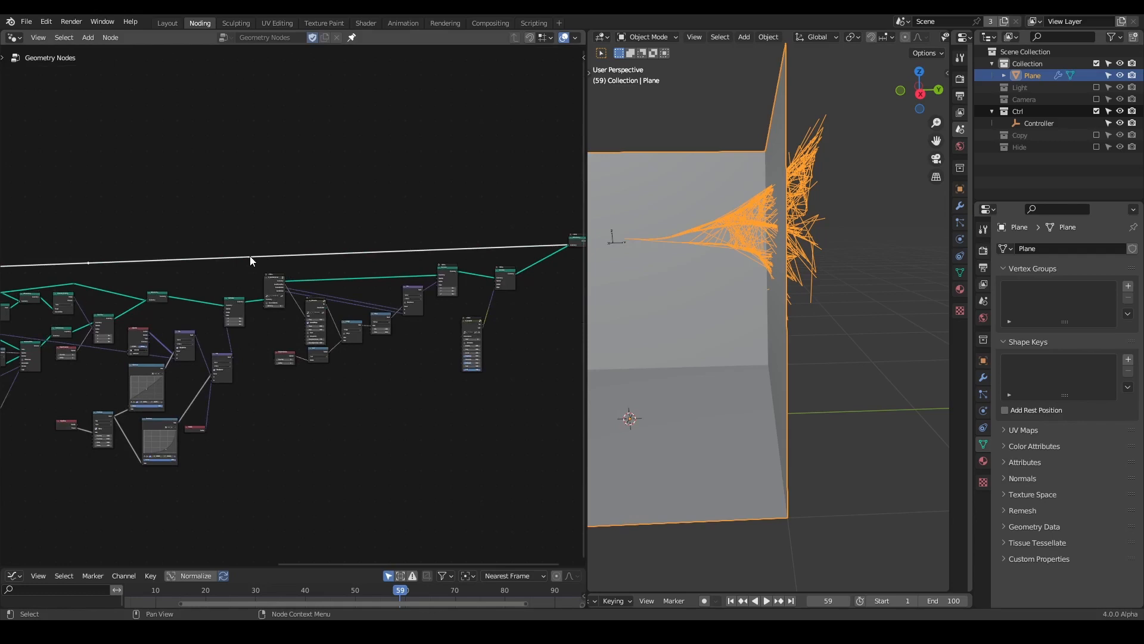
Add a Geometry Proximity node with its Target fed from the new reroute, and place it above the G_Sin Function node.
{"action": "key", "text": "shift+a"}
{"action": "type", "text": "geometry prox"}
{"action": "key", "text": "Return"}
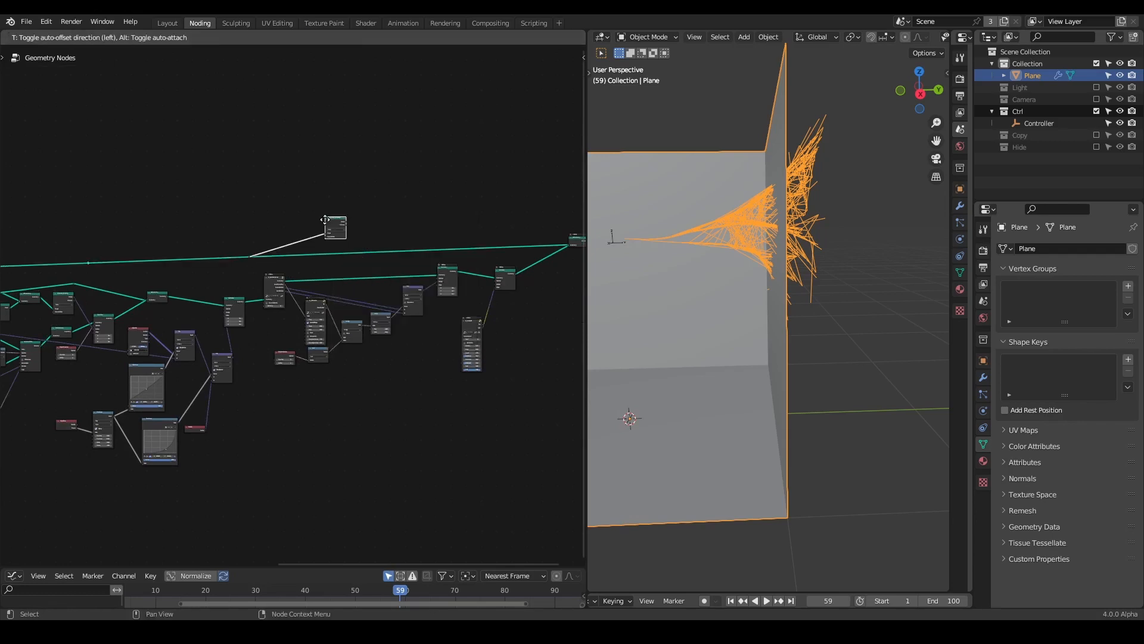
{"action": "left_click", "coordinate": [327, 220]}
{"action": "scroll", "coordinate": [343, 228], "scroll_direction": "up", "scroll_amount": 3}
{"action": "scroll", "coordinate": [358, 230], "scroll_direction": "up", "scroll_amount": 3}
{"action": "middle_click_drag", "start_coordinate": [746, 219], "coordinate": [767, 223]}
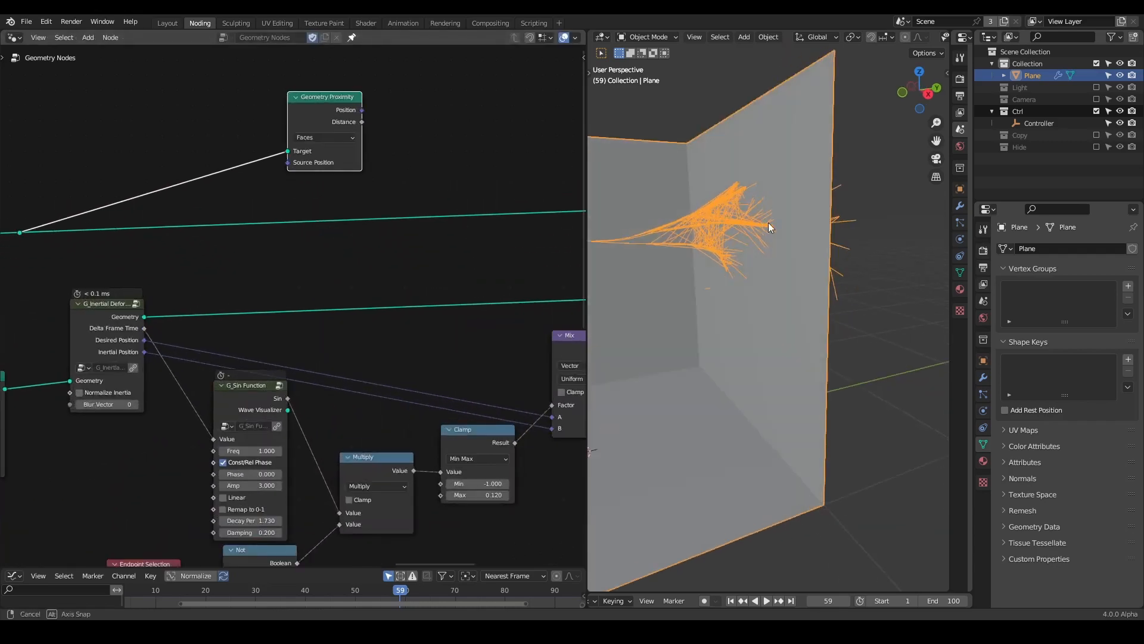
{"action": "scroll", "coordinate": [310, 134], "scroll_direction": "up", "scroll_amount": 1}
{"action": "left_click_drag", "start_coordinate": [323, 96], "coordinate": [312, 229]}
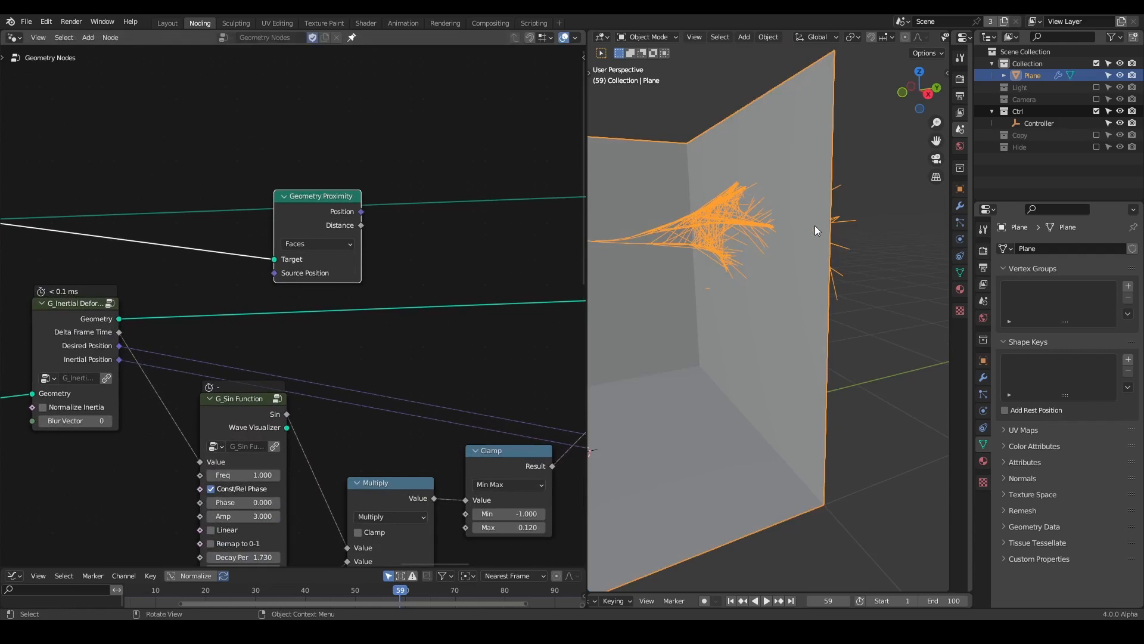
Connect the new Geometry Proximity's Distance to a new Map Range node placed beside it.
{"action": "middle_click_drag", "start_coordinate": [814, 225], "coordinate": [834, 213]}
{"action": "middle_click_drag", "start_coordinate": [786, 158], "coordinate": [831, 123]}
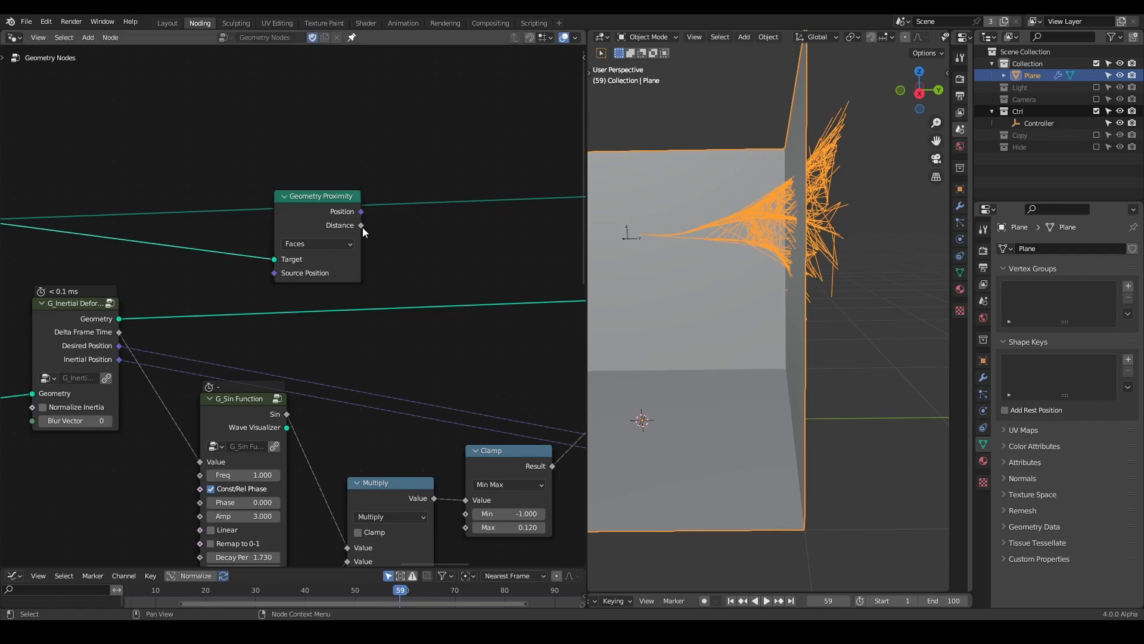
{"action": "left_click_drag", "start_coordinate": [361, 225], "coordinate": [470, 195]}
{"action": "type", "text": "map ra"}
{"action": "key", "text": "Return"}
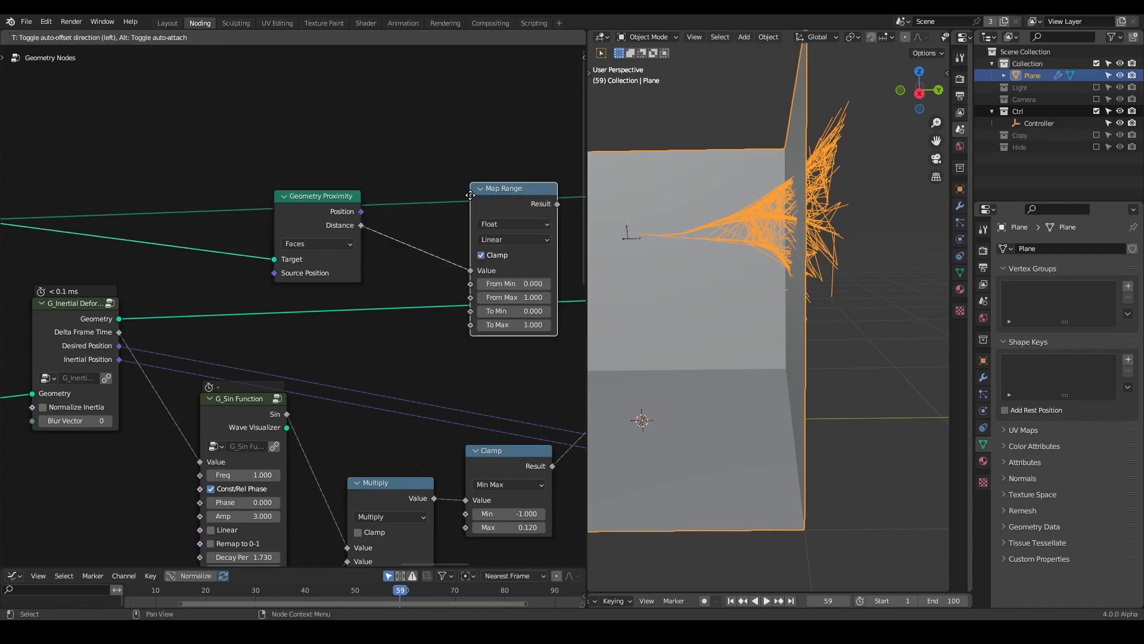
{"action": "left_click", "coordinate": [438, 188]}
{"action": "middle_click_drag", "start_coordinate": [511, 344], "coordinate": [442, 315]}
{"action": "scroll", "coordinate": [294, 305], "scroll_direction": "down", "scroll_amount": 3}
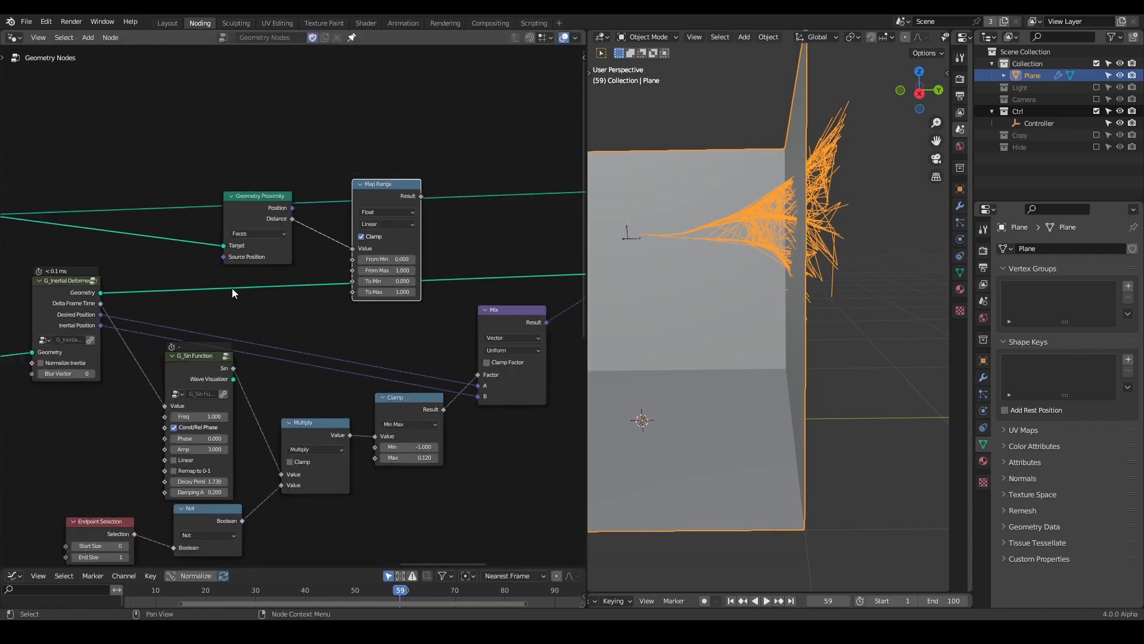
Insert a Capture Attribute between G_Inertial Deform and the first Set Position, and feed its Value from the Map Range Result.
{"action": "key", "text": "shift+a"}
{"action": "type", "text": "capture"}
{"action": "key", "text": "Return"}
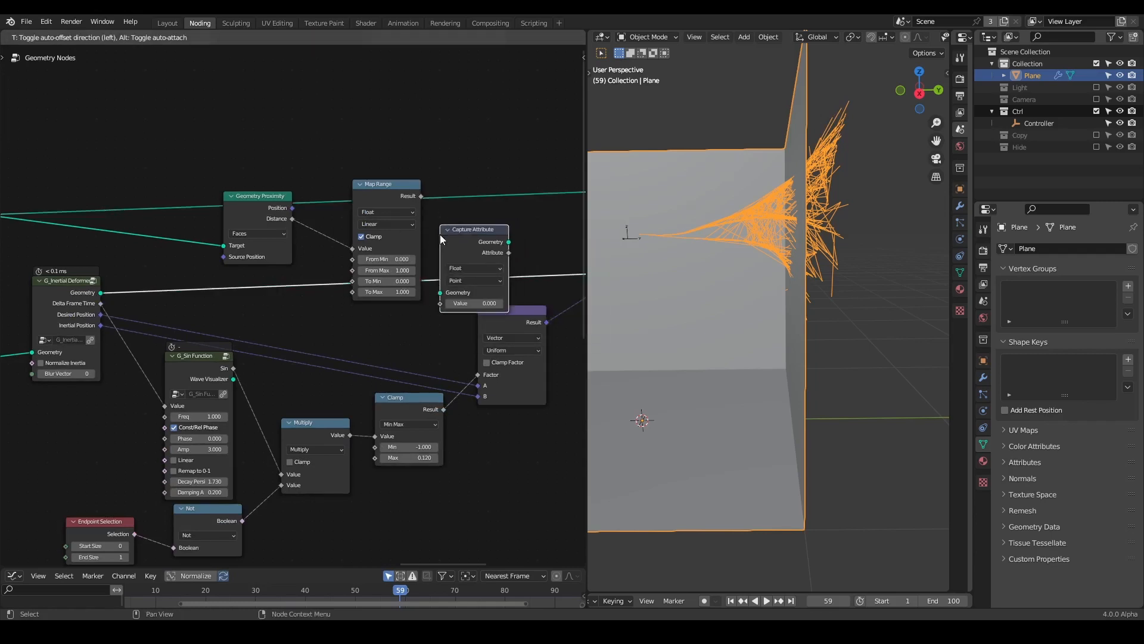
{"action": "left_click", "coordinate": [440, 234]}
{"action": "left_click_drag", "start_coordinate": [393, 205], "coordinate": [439, 304]}
{"action": "middle_click_drag", "start_coordinate": [406, 217], "coordinate": [335, 266]}
{"action": "left_click_drag", "start_coordinate": [384, 236], "coordinate": [383, 211]}
Move the noise-driven Set Position and following nodes farther along horizontally, and place G_Noise 3D just before that Set Position.
{"action": "middle_click_drag", "start_coordinate": [413, 257], "coordinate": [330, 217]}
{"action": "scroll", "coordinate": [330, 217], "scroll_direction": "down", "scroll_amount": 3}
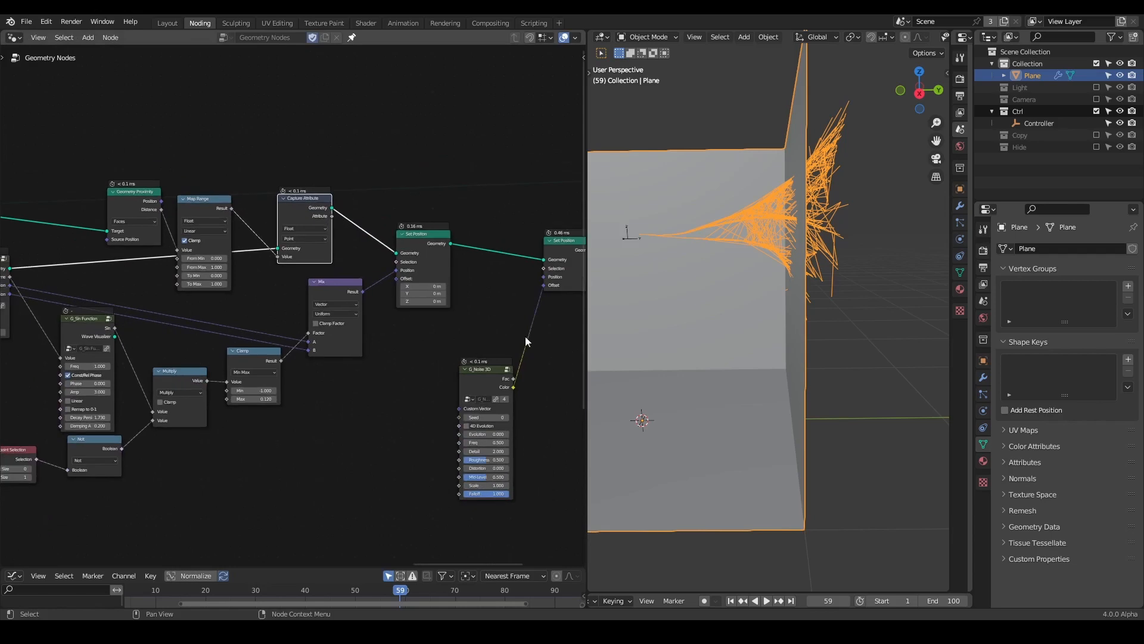
{"action": "middle_click_drag", "start_coordinate": [524, 340], "coordinate": [370, 303]}
{"action": "scroll", "coordinate": [368, 302], "scroll_direction": "down", "scroll_amount": 2}
{"action": "left_click_drag", "start_coordinate": [302, 135], "coordinate": [584, 370]}
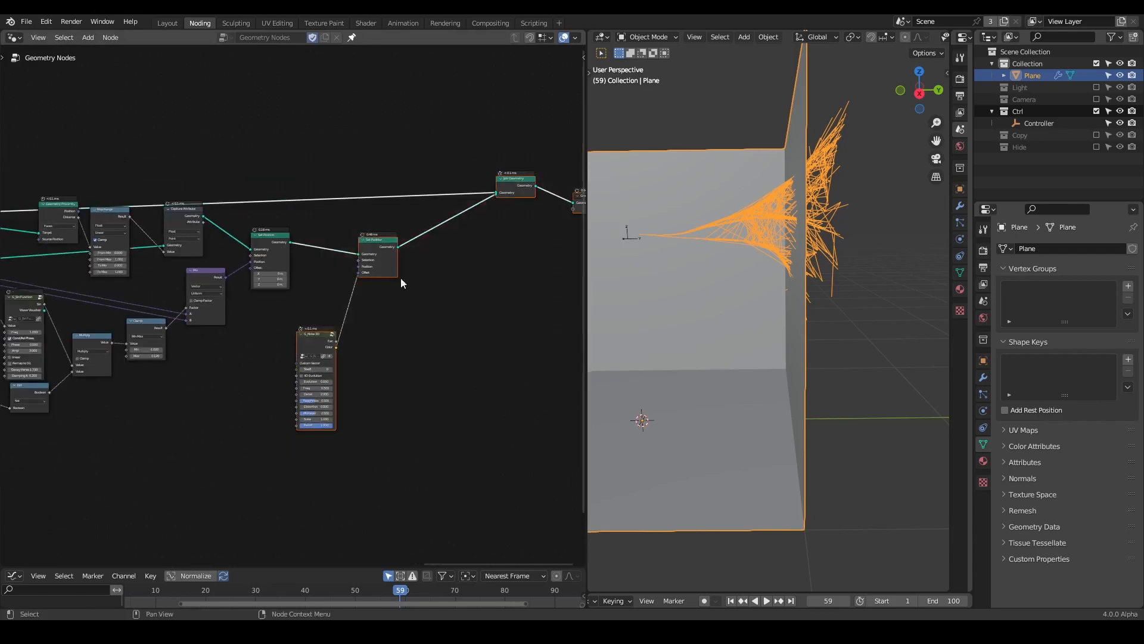
{"action": "key", "text": "g"}
{"action": "key", "text": "x"}
{"action": "left_click", "coordinate": [458, 257]}
{"action": "left_click", "coordinate": [435, 337]}
{"action": "left_click_drag", "start_coordinate": [435, 338], "coordinate": [402, 271]}
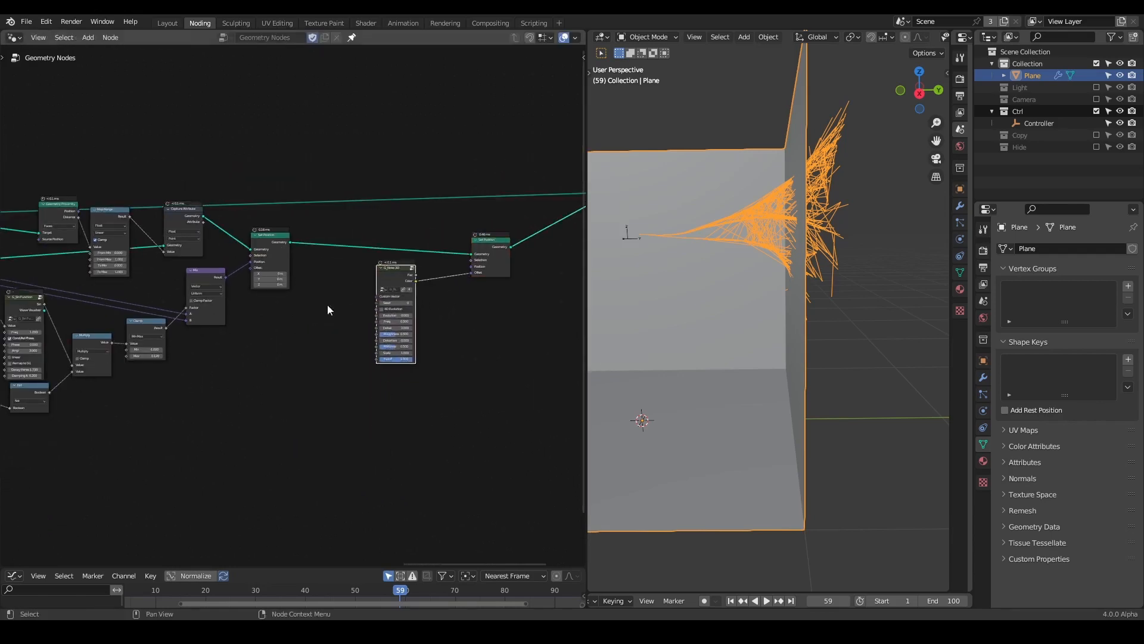
Preview the wall-proximity Capture Attribute through a Viewer node and set its Map Range's From Max to 0.140.
{"action": "scroll", "coordinate": [296, 314], "scroll_direction": "up", "scroll_amount": 4}
{"action": "middle_click_drag", "start_coordinate": [294, 315], "coordinate": [380, 303]}
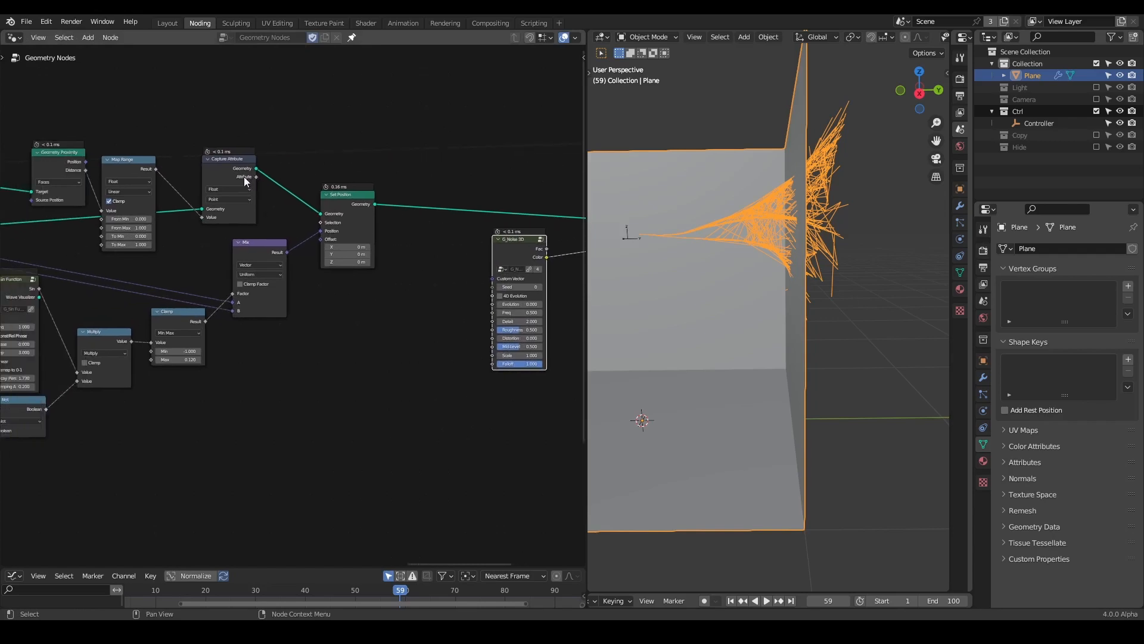
{"action": "left_click", "coordinate": [227, 170], "text": "ctrl+shift"}
{"action": "middle_click_drag", "start_coordinate": [230, 177], "coordinate": [384, 233]}
{"action": "scroll", "coordinate": [384, 233], "scroll_direction": "up", "scroll_amount": 2}
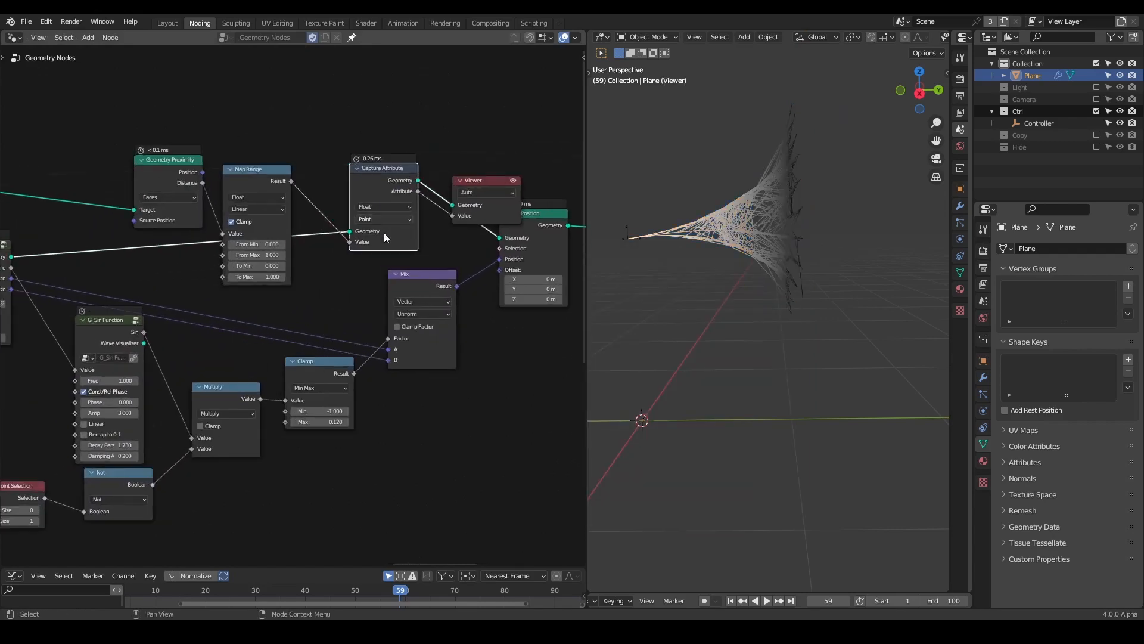
{"action": "left_click_drag", "start_coordinate": [258, 255], "coordinate": [211, 255], "text": "shift"}
{"action": "middle_click_drag", "start_coordinate": [786, 196], "coordinate": [827, 189]}
{"action": "mouse_move", "coordinate": [786, 125]}
{"action": "left_mouse_down"}
{"action": "mouse_move", "coordinate": [825, 172]}
{"action": "mouse_move", "coordinate": [801, 128]}
{"action": "left_mouse_up"}
Connect the captured Attribute to the Falloff input of G_Noise 3D and delete the Viewer node.
{"action": "middle_click_drag", "start_coordinate": [421, 192], "coordinate": [203, 154]}
{"action": "left_click_drag", "start_coordinate": [203, 154], "coordinate": [497, 389]}
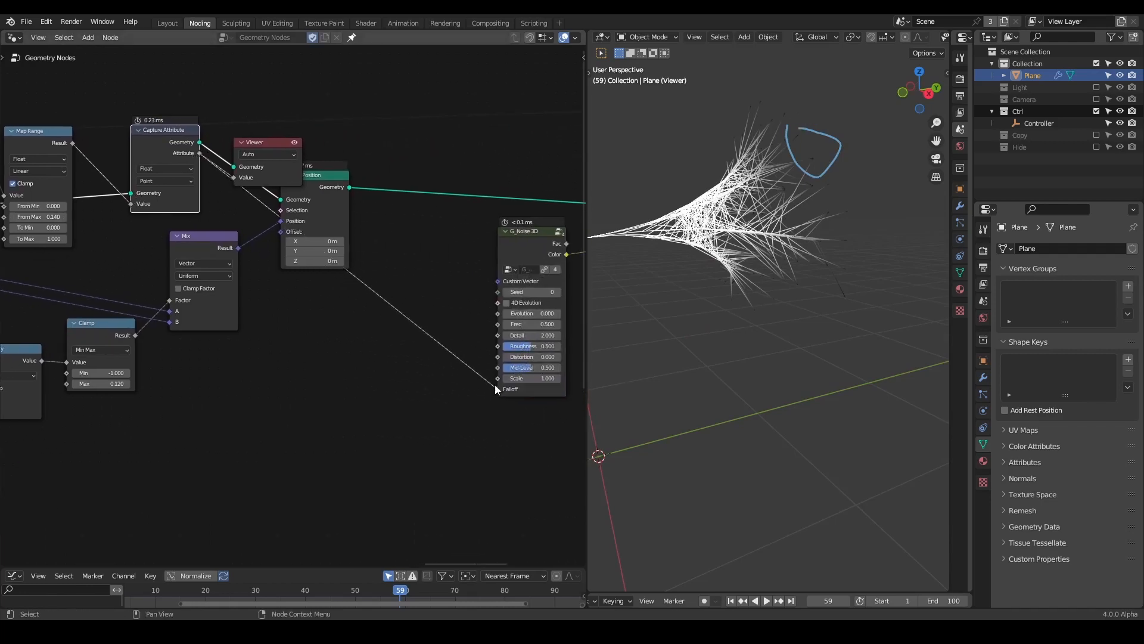
{"action": "left_click", "coordinate": [263, 145]}
{"action": "key", "text": "x"}
{"action": "middle_click_drag", "start_coordinate": [383, 268], "coordinate": [309, 239]}
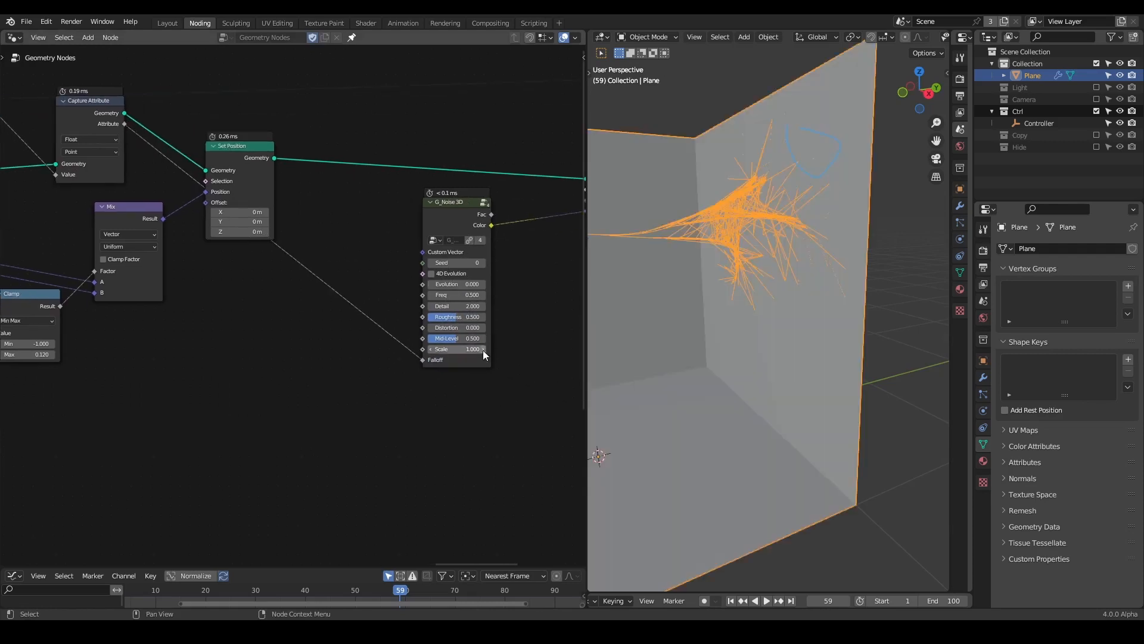
Try a Scale of 3.100 on G_Noise 3D and inspect the displaced curves from several angles.
{"action": "left_click_drag", "start_coordinate": [458, 349], "coordinate": [513, 349]}
{"action": "middle_click_drag", "start_coordinate": [831, 230], "coordinate": [774, 234]}
{"action": "middle_click_drag", "start_coordinate": [820, 174], "coordinate": [620, 244]}
Move G_Noise 3D and the first Set Position node to open up space around the falloff link.
{"action": "left_click_drag", "start_coordinate": [452, 224], "coordinate": [477, 228]}
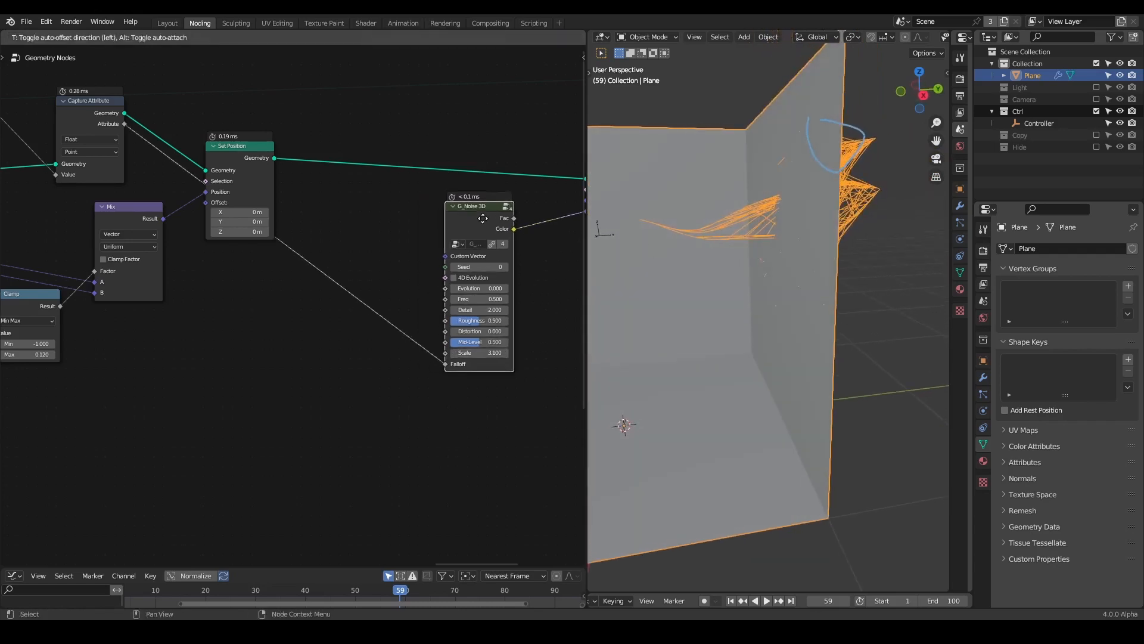
{"action": "left_click_drag", "start_coordinate": [241, 153], "coordinate": [295, 113]}
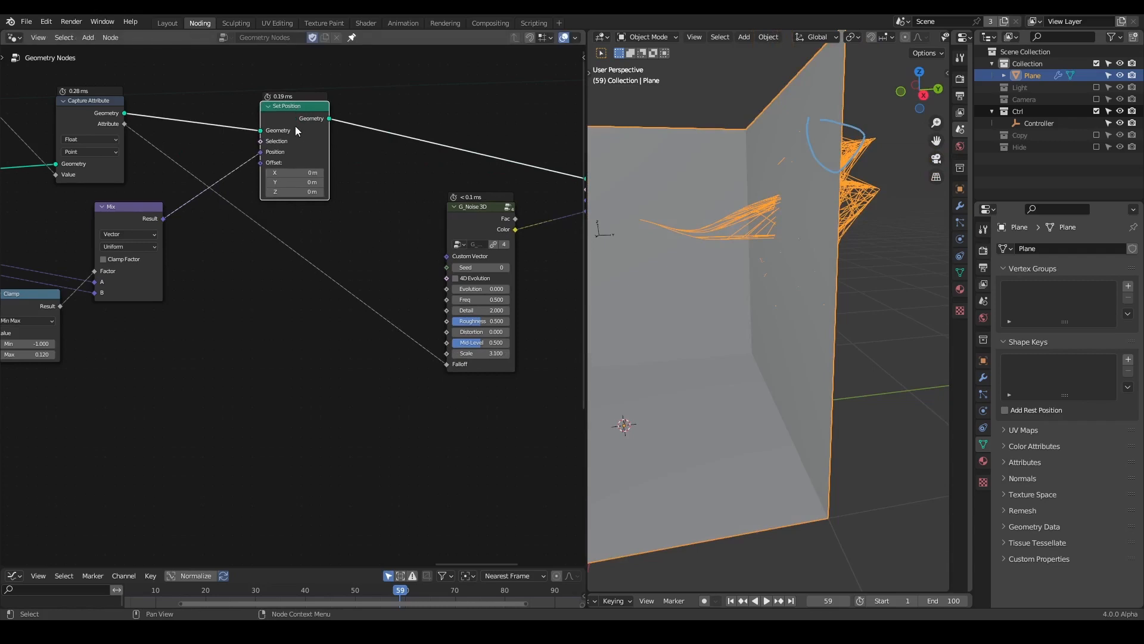
{"action": "scroll", "coordinate": [393, 250], "scroll_direction": "down", "scroll_amount": 1}
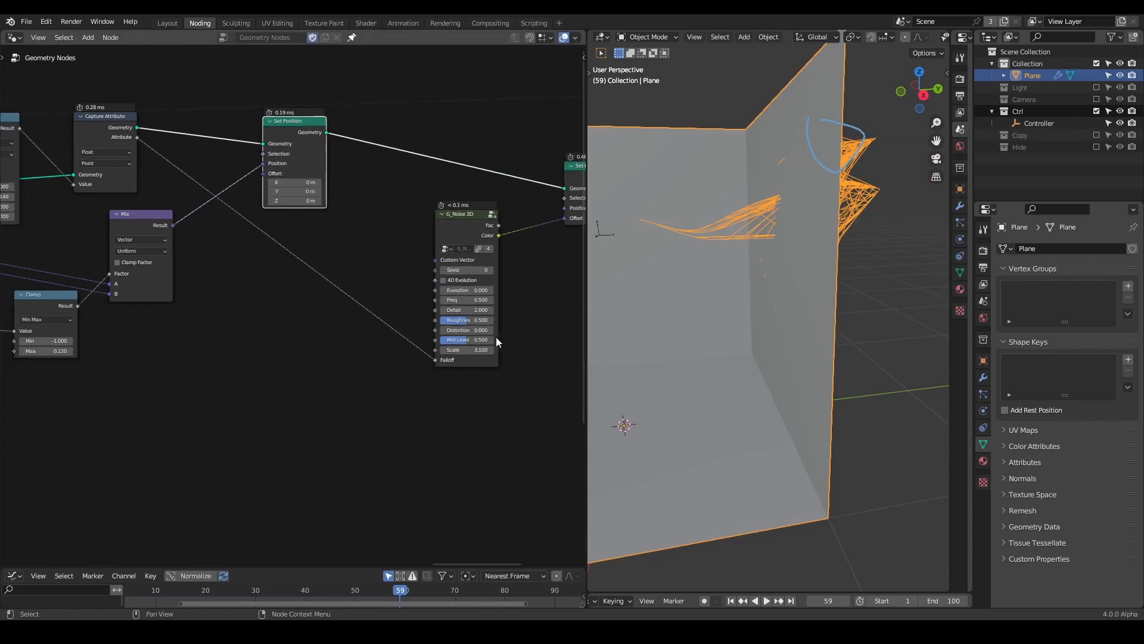
Set the Scale of G_Noise 3D to 1 and its Freq to 0.680.
{"action": "double_click", "coordinate": [467, 349]}
{"action": "type", "text": "1"}
{"action": "key", "text": "Return"}
{"action": "left_click_drag", "start_coordinate": [462, 298], "coordinate": [485, 298], "text": "shift"}
Insert a Multiply node on the link between the captured Attribute and the G_Noise 3D Falloff, positioned below the first Set Position.
{"action": "middle_click_drag", "start_coordinate": [305, 330], "coordinate": [409, 310]}
{"action": "scroll", "coordinate": [408, 310], "scroll_direction": "down", "scroll_amount": 1}
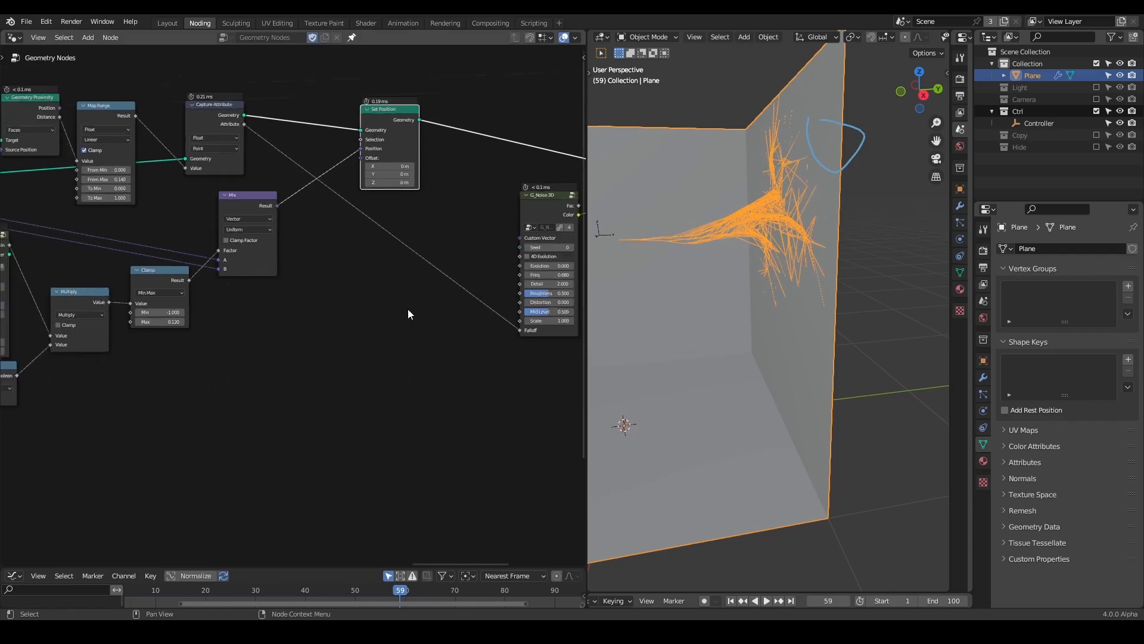
{"action": "left_click_drag", "start_coordinate": [245, 124], "coordinate": [329, 280]}
{"action": "type", "text": "mult"}
{"action": "key", "text": "Return"}
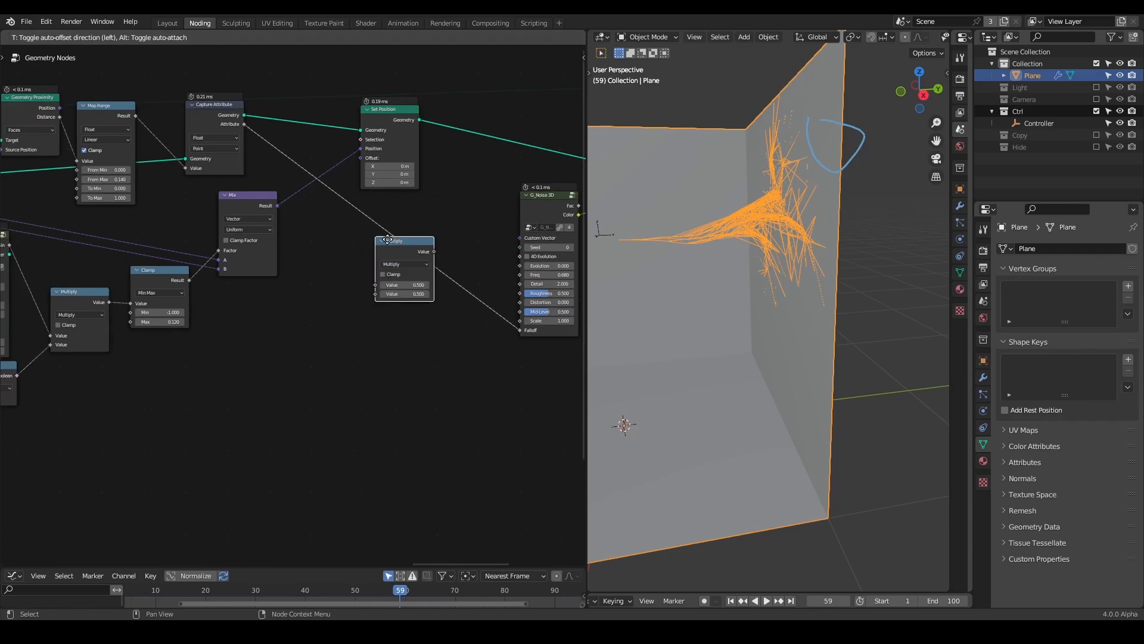
{"action": "left_click", "coordinate": [395, 239]}
{"action": "left_click_drag", "start_coordinate": [407, 239], "coordinate": [407, 296]}
Add a Map Range node fed by G_Inertial Deform's Delta Frame Time and place it below the Mix node.
{"action": "middle_click_drag", "start_coordinate": [309, 344], "coordinate": [421, 302]}
{"action": "scroll", "coordinate": [421, 302], "scroll_direction": "down", "scroll_amount": 2}
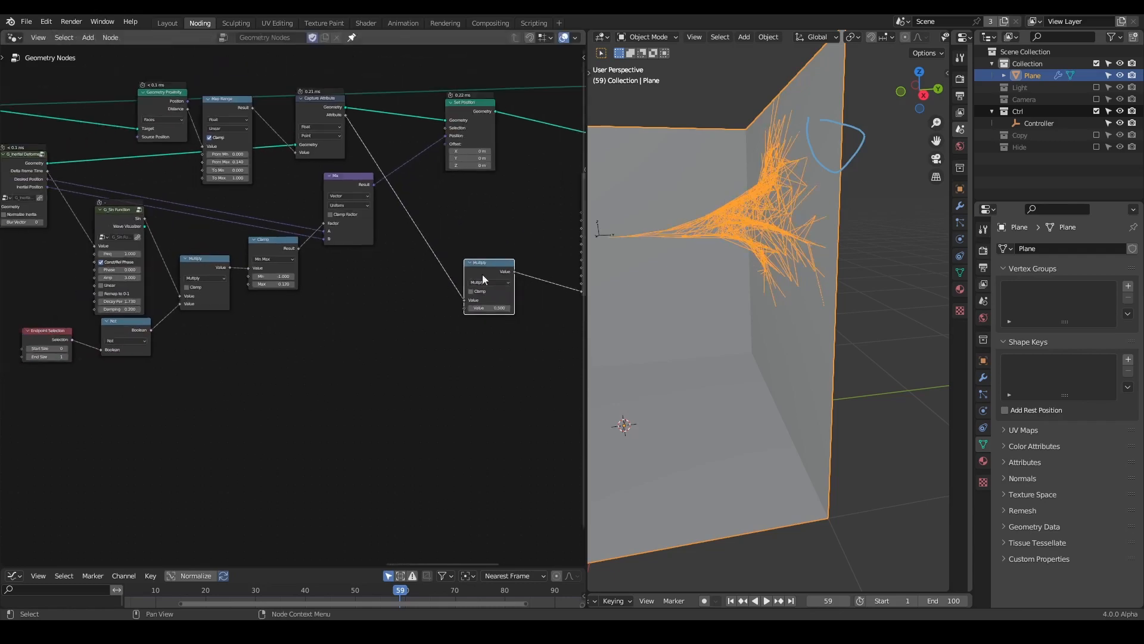
{"action": "middle_click_drag", "start_coordinate": [482, 274], "coordinate": [405, 251]}
{"action": "middle_click_drag", "start_coordinate": [771, 239], "coordinate": [745, 234]}
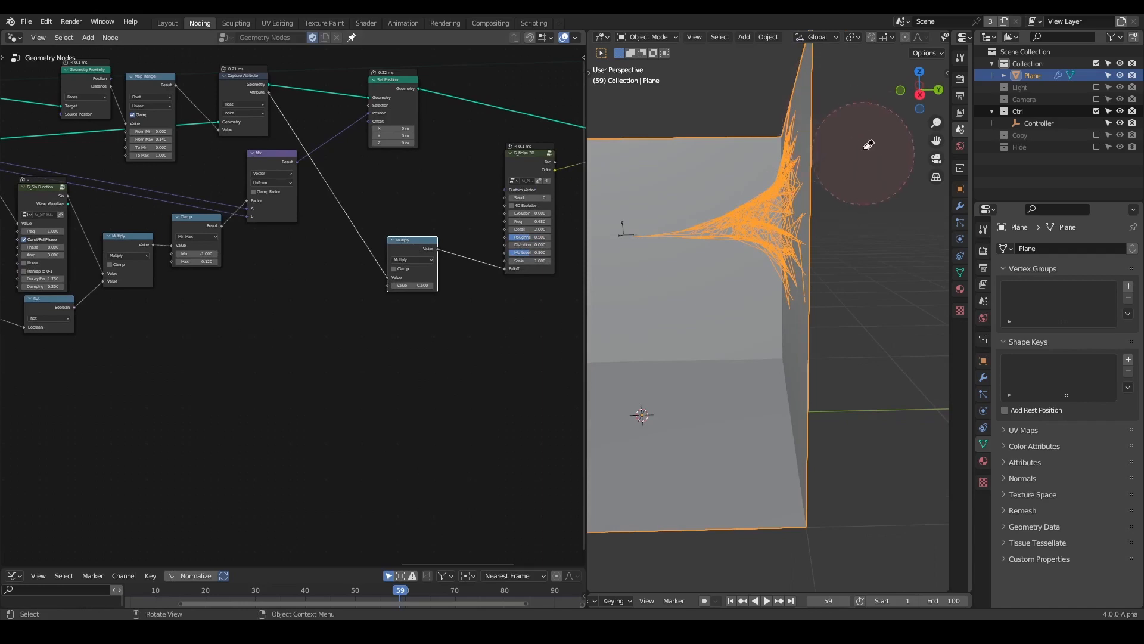
{"action": "middle_click_drag", "start_coordinate": [352, 282], "coordinate": [468, 266]}
{"action": "left_click_drag", "start_coordinate": [113, 120], "coordinate": [395, 301]}
{"action": "type", "text": "map range"}
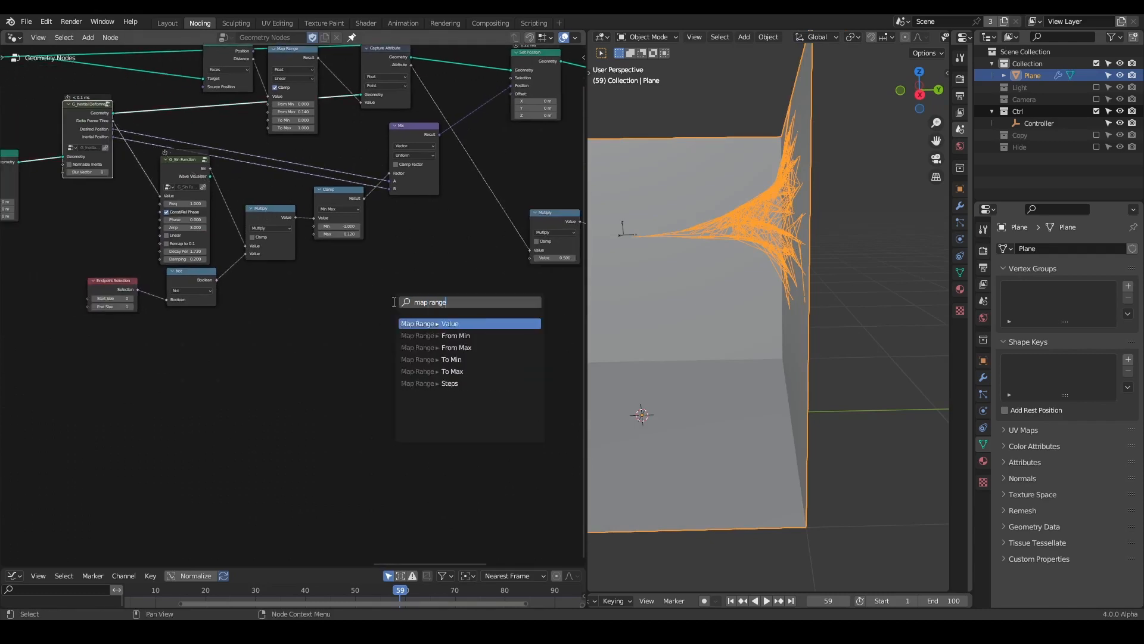
{"action": "key", "text": "Return"}
{"action": "left_click", "coordinate": [399, 246]}
Set the From Max of the Delta Frame Time Map Range to 8.
{"action": "scroll", "coordinate": [97, 188], "scroll_direction": "up", "scroll_amount": 3}
{"action": "middle_click_drag", "start_coordinate": [97, 187], "coordinate": [150, 205]}
{"action": "middle_click_drag", "start_coordinate": [492, 281], "coordinate": [377, 259]}
{"action": "scroll", "coordinate": [382, 264], "scroll_direction": "up", "scroll_amount": 2}
{"action": "left_click", "coordinate": [405, 309]}
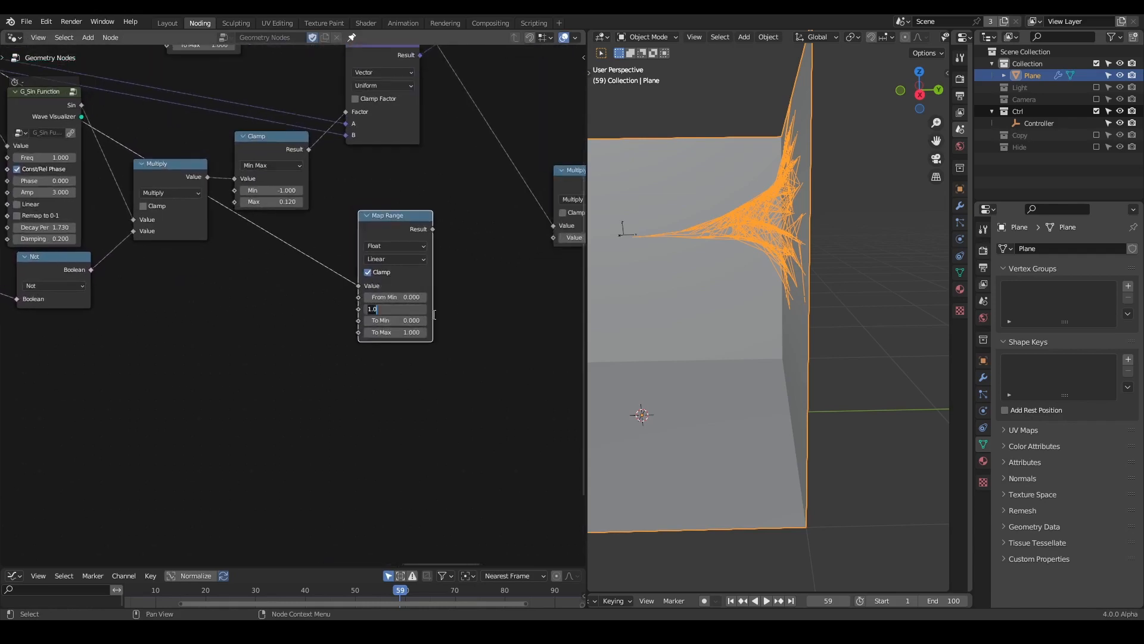
{"action": "type", "text": "8"}
{"action": "key", "text": "Return"}
Set the Map Range's To Min to 1 and To Max to 0, and connect its Result to the falloff Multiply's second Value.
{"action": "middle_click_drag", "start_coordinate": [475, 306], "coordinate": [288, 365]}
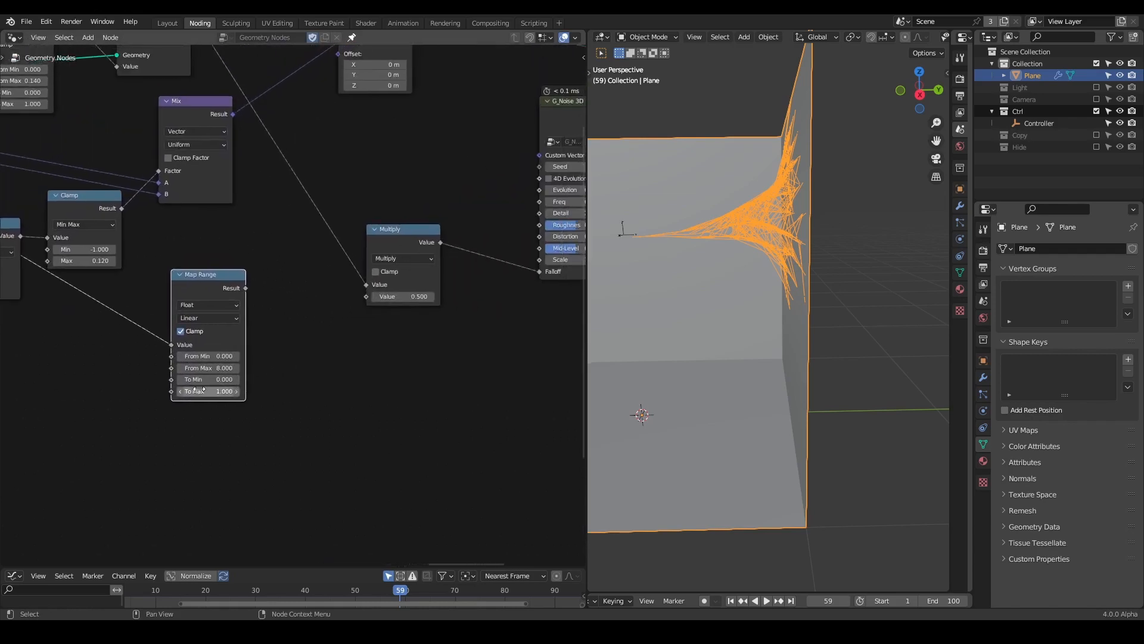
{"action": "left_click", "coordinate": [236, 379]}
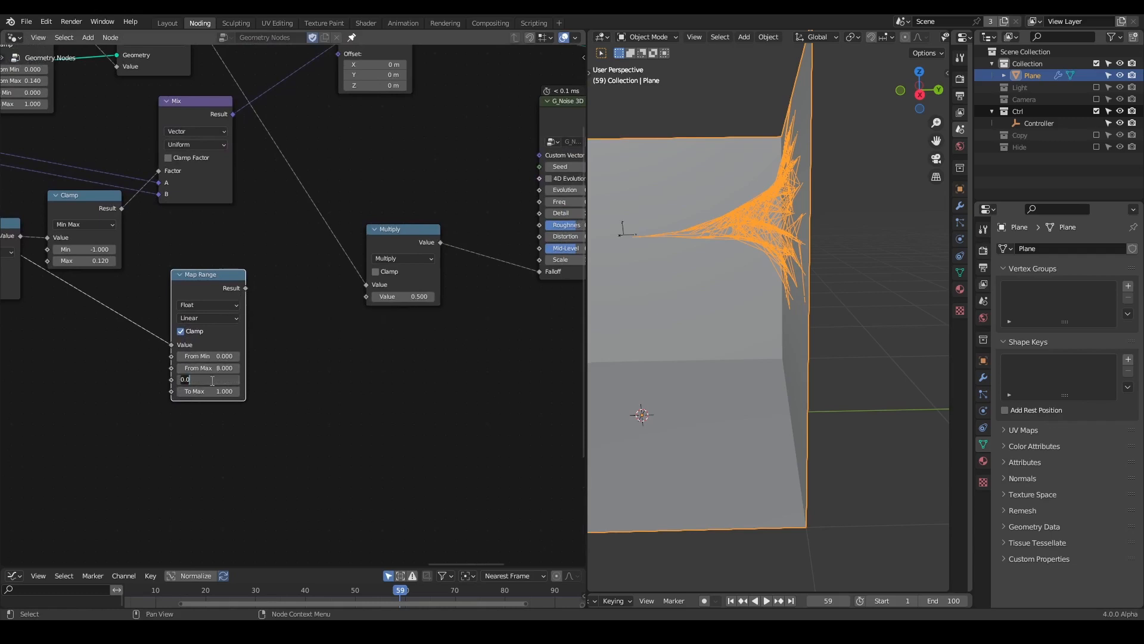
{"action": "type", "text": "1"}
{"action": "key", "text": "Return"}
{"action": "left_click", "coordinate": [207, 391]}
{"action": "type", "text": "0"}
{"action": "key", "text": "Return"}
{"action": "left_click_drag", "start_coordinate": [246, 288], "coordinate": [367, 296]}
Replay the animation from the first frame several times and check how the noise fades after the curves hit the walls.
{"action": "key", "text": "shift+Left"}
{"action": "key", "text": "space"}
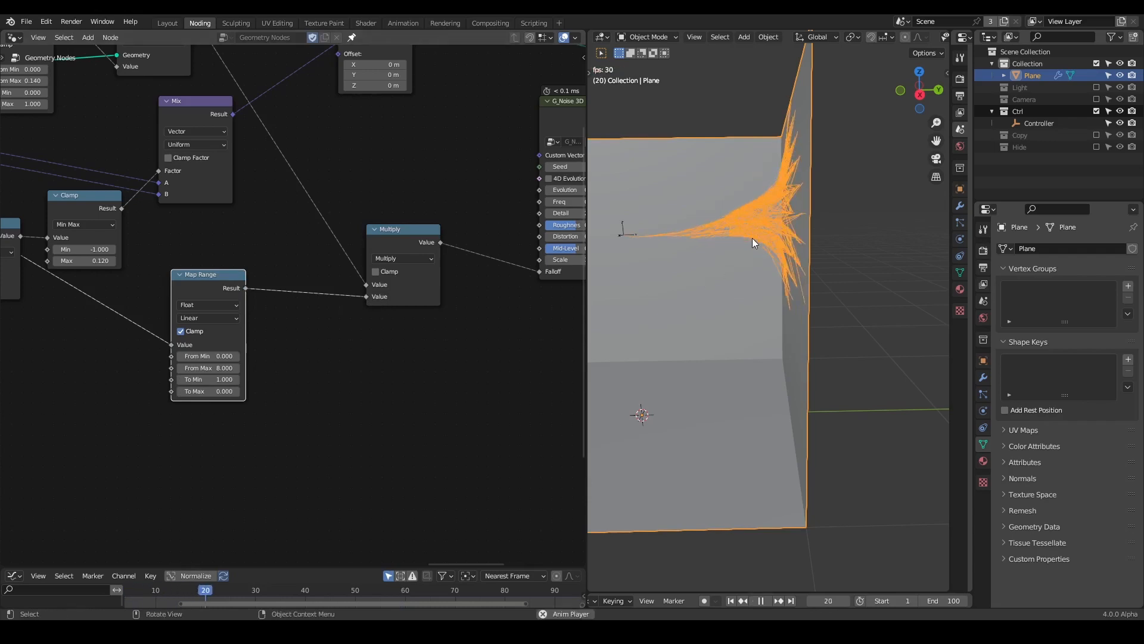
{"action": "key", "text": "space"}
{"action": "key", "text": "shift+Left"}
{"action": "key", "text": "space"}
{"action": "key", "text": "space"}
{"action": "key", "text": "shift+Left"}
{"action": "key", "text": "space"}
{"action": "key", "text": "space"}
{"action": "key", "text": "shift+Left"}
{"action": "key", "text": "space"}
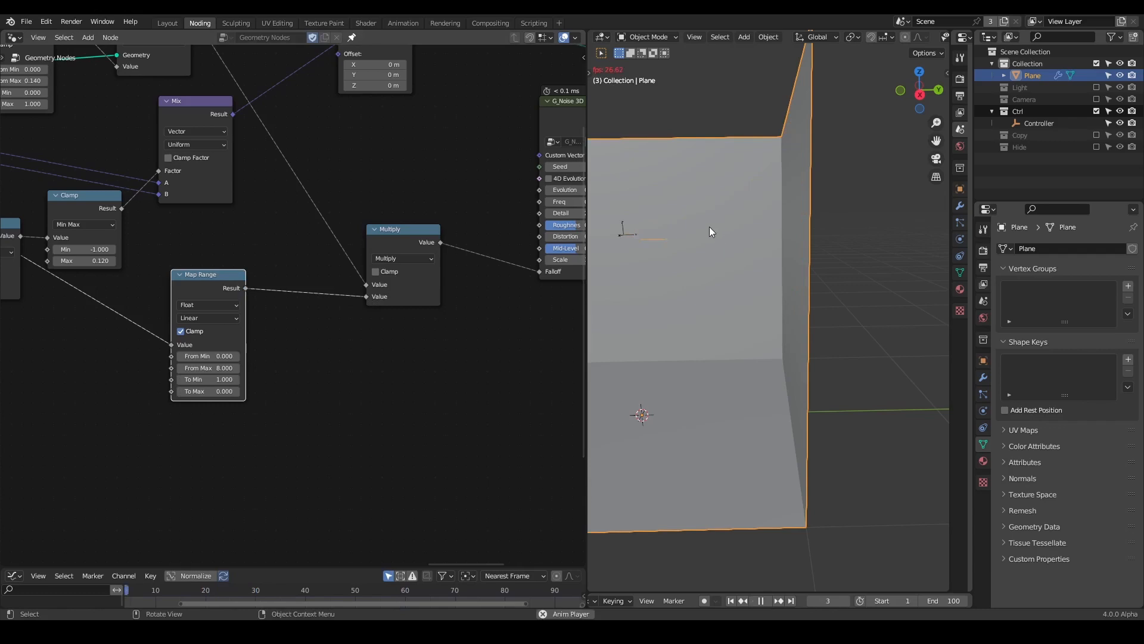
{"action": "key", "text": "space"}
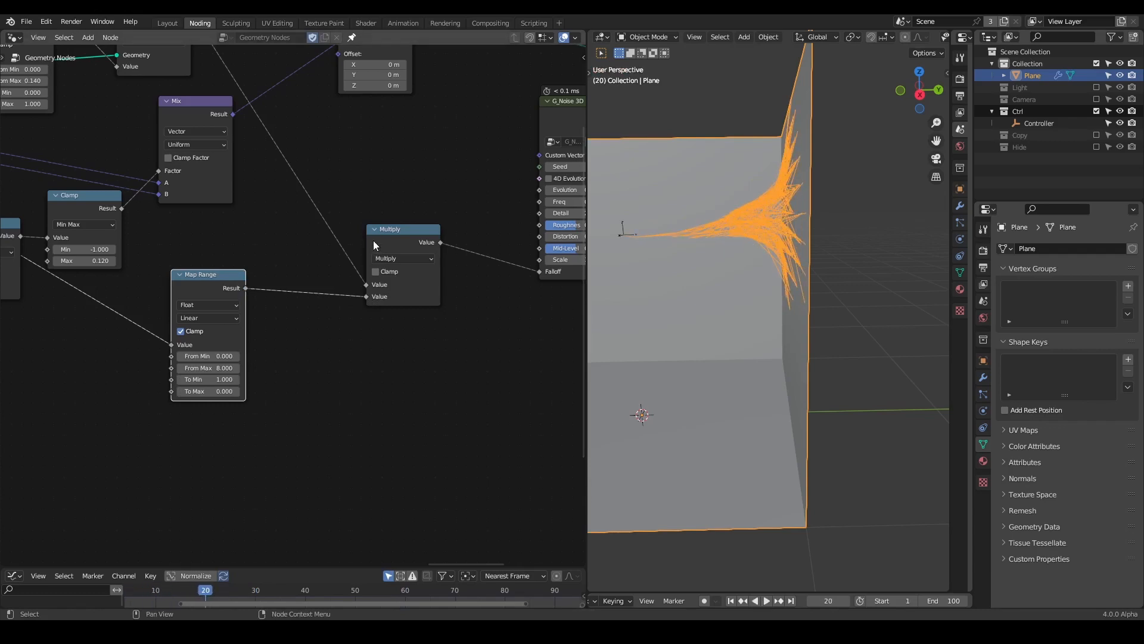
Lower the falloff Multiply node and add a G_Time Info node above it, beside G_Noise 3D.
{"action": "middle_click_drag", "start_coordinate": [373, 240], "coordinate": [313, 308]}
{"action": "left_click_drag", "start_coordinate": [313, 309], "coordinate": [296, 367]}
{"action": "type", "text": "time info"}
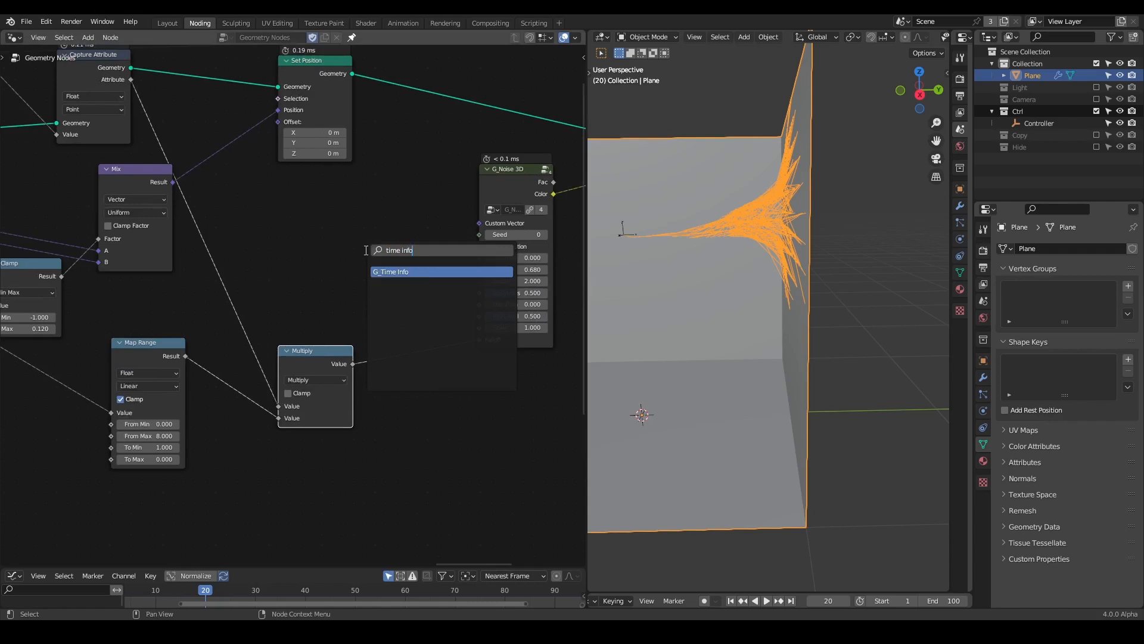
{"action": "key", "text": "Return"}
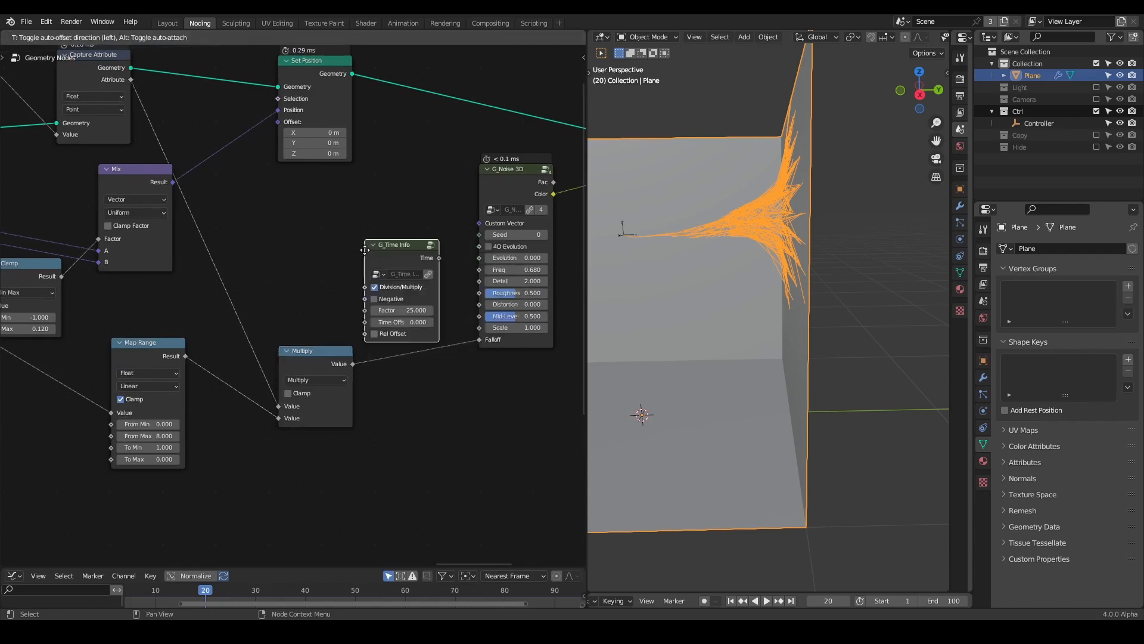
{"action": "left_click", "coordinate": [303, 215]}
Enable 4D Evolution on G_Noise 3D, drive its Evolution with G_Time Info's Time, and set the G_Time Info Factor to 5.
{"action": "left_click", "coordinate": [489, 246]}
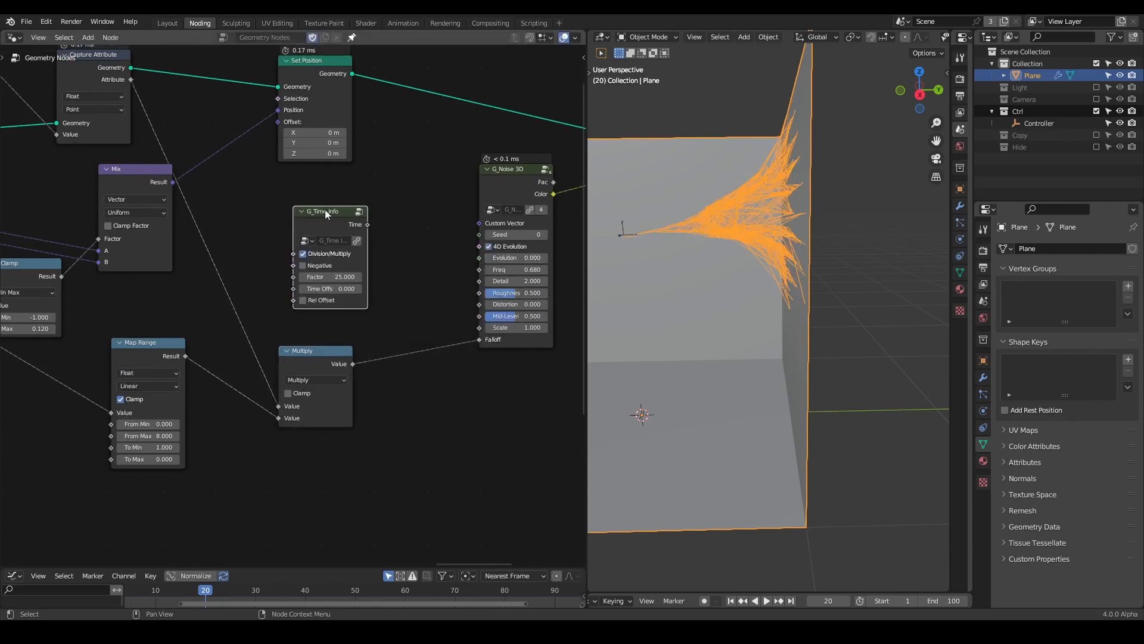
{"action": "left_click_drag", "start_coordinate": [367, 225], "coordinate": [480, 258]}
{"action": "double_click", "coordinate": [331, 277]}
{"action": "type", "text": "5"}
{"action": "key", "text": "Return"}
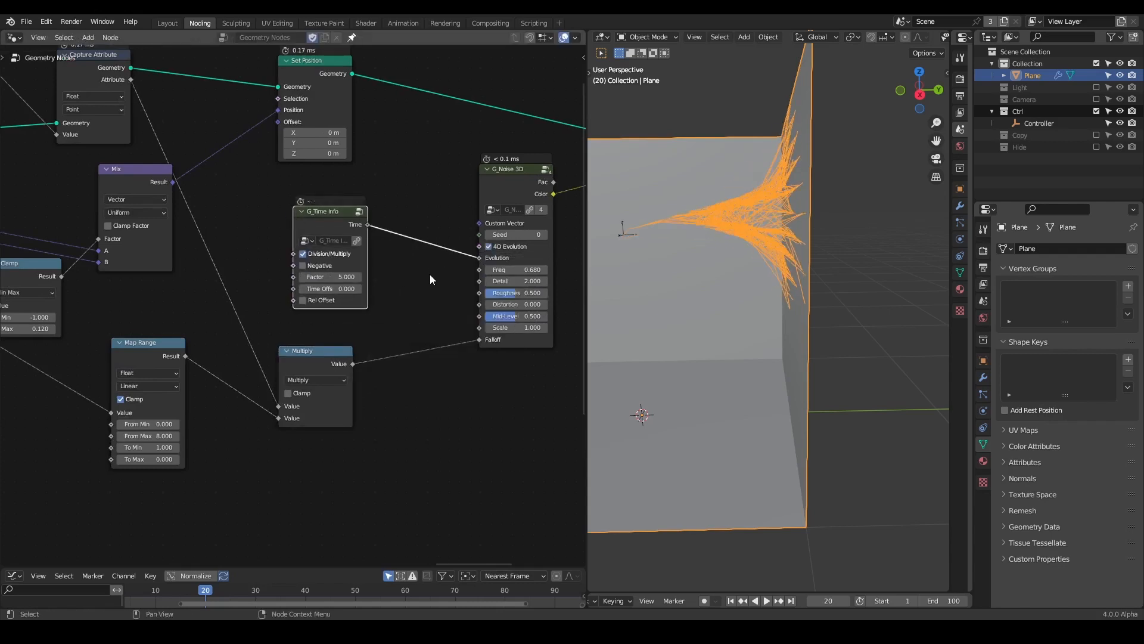
Replay the animation from the start repeatedly and examine the evolving noise on the curves from different angles.
{"action": "key", "text": "shift+Left"}
{"action": "key", "text": "space"}
{"action": "key", "text": "space"}
{"action": "key", "text": "shift+Left"}
{"action": "key", "text": "space"}
{"action": "key", "text": "shift+Left"}
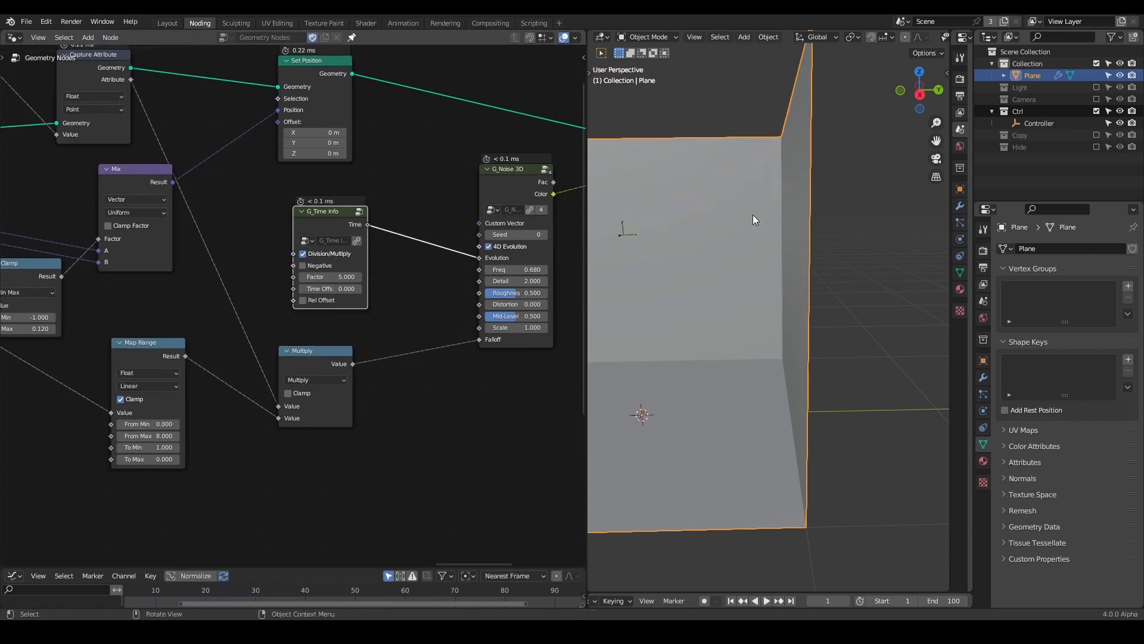
{"action": "key", "text": "space"}
{"action": "middle_click_drag", "start_coordinate": [108, 139], "coordinate": [243, 210]}
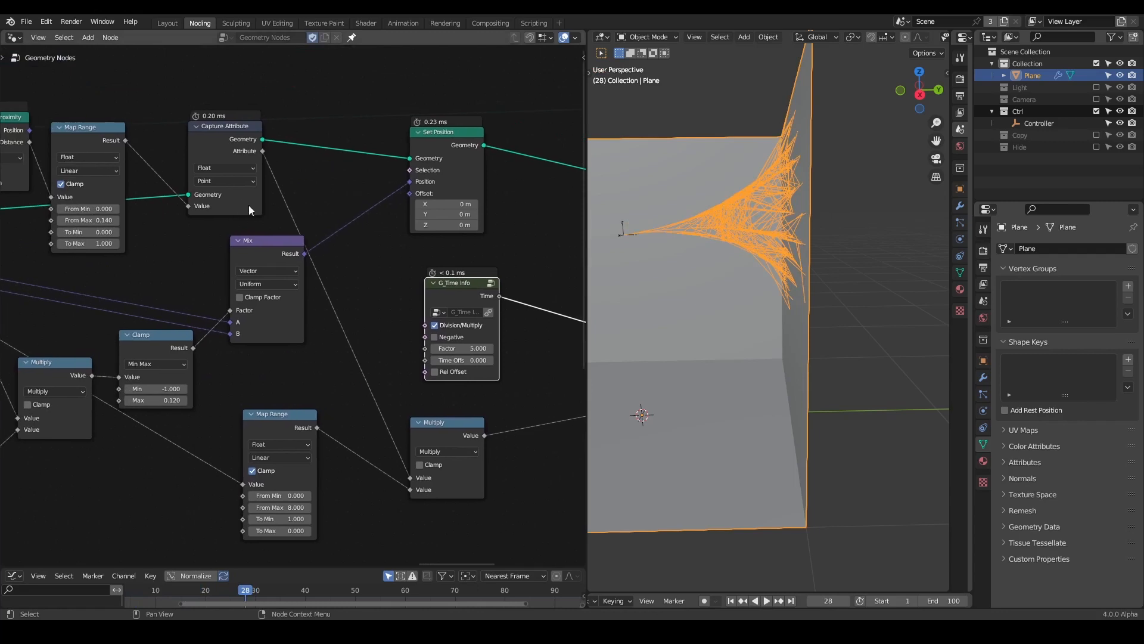
{"action": "key", "text": "shift+Left"}
{"action": "key", "text": "space"}
{"action": "key", "text": "space"}
{"action": "key", "text": "shift+Left"}
{"action": "key", "text": "space"}
{"action": "key", "text": "space"}
{"action": "key", "text": "shift+Left"}
{"action": "key", "text": "space"}
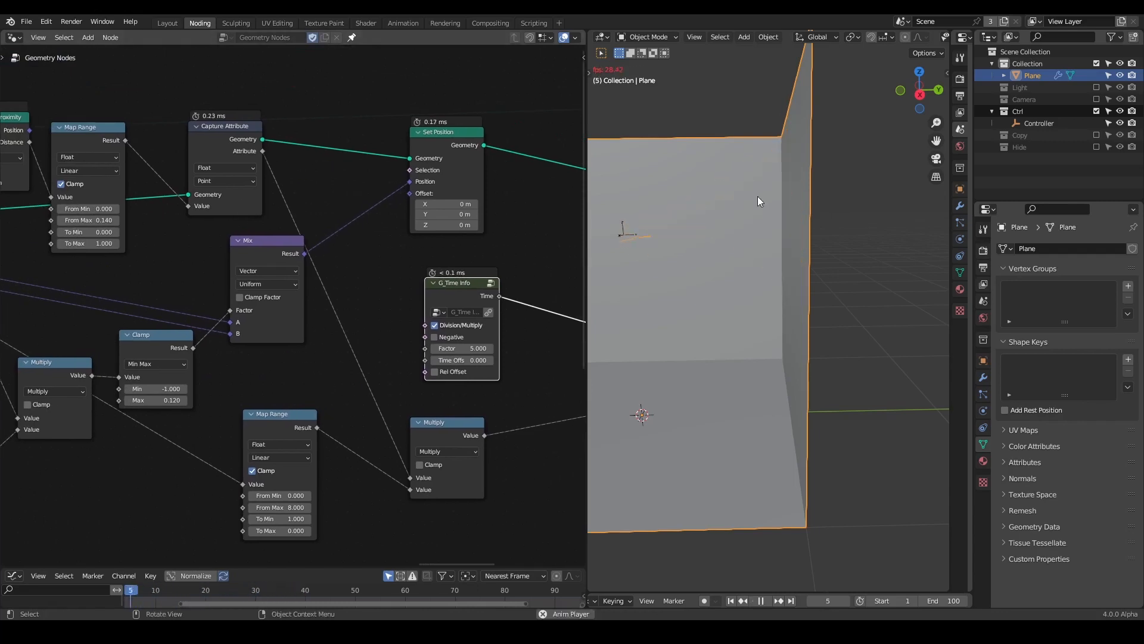
{"action": "key", "text": "space"}
{"action": "middle_click_drag", "start_coordinate": [746, 216], "coordinate": [657, 216]}
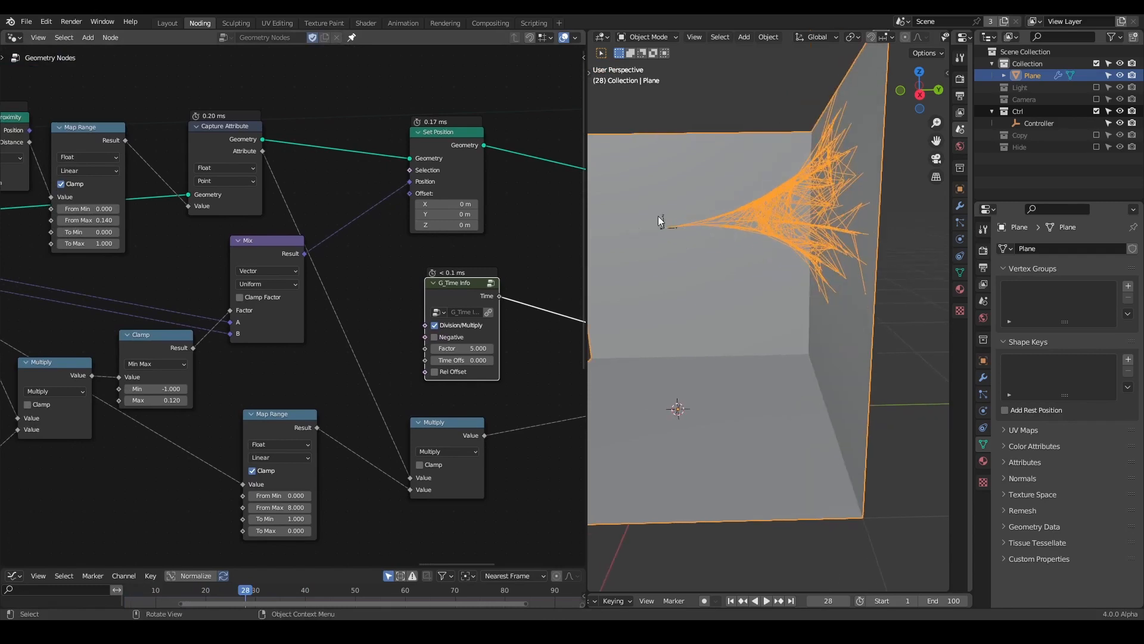
{"action": "key", "text": "shift+Left"}
{"action": "key", "text": "space"}
Move the Position node closer to the Mix node that bends the resampled curves toward their average.
{"action": "middle_click_drag", "start_coordinate": [278, 338], "coordinate": [487, 242]}
{"action": "scroll", "coordinate": [463, 245], "scroll_direction": "down", "scroll_amount": 3}
{"action": "scroll", "coordinate": [487, 241], "scroll_direction": "down", "scroll_amount": 3}
{"action": "middle_click_drag", "start_coordinate": [154, 282], "coordinate": [472, 202]}
{"action": "middle_click_drag", "start_coordinate": [125, 190], "coordinate": [419, 240]}
{"action": "scroll", "coordinate": [369, 233], "scroll_direction": "up", "scroll_amount": 2}
{"action": "left_click_drag", "start_coordinate": [244, 261], "coordinate": [325, 275]}
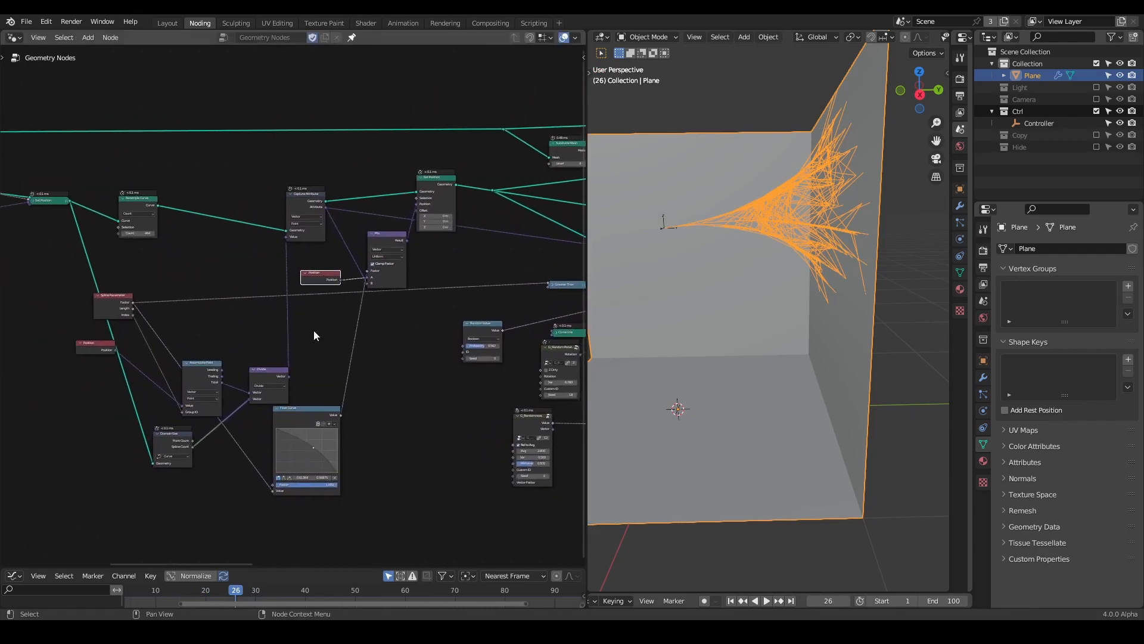
Insert a Store Named Attribute node right after the Set Position that follows the resampled curve's Capture Attribute.
{"action": "scroll", "coordinate": [298, 301], "scroll_direction": "up", "scroll_amount": 1}
{"action": "middle_click_drag", "start_coordinate": [253, 263], "coordinate": [264, 267]}
{"action": "scroll", "coordinate": [257, 268], "scroll_direction": "up", "scroll_amount": 1}
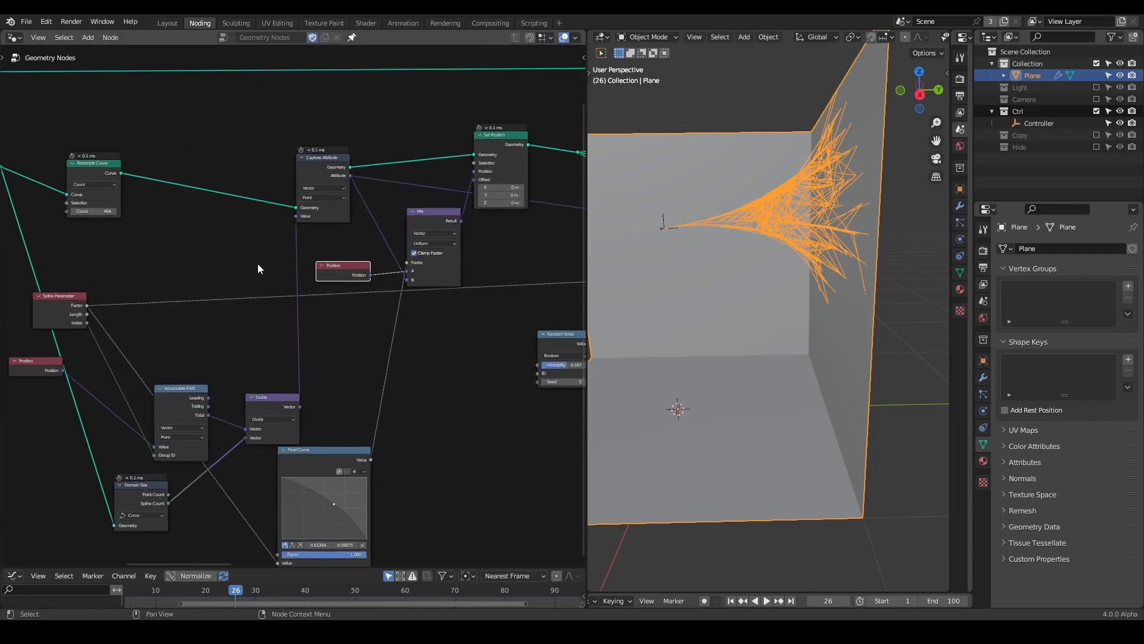
{"action": "middle_click_drag", "start_coordinate": [265, 195], "coordinate": [228, 180]}
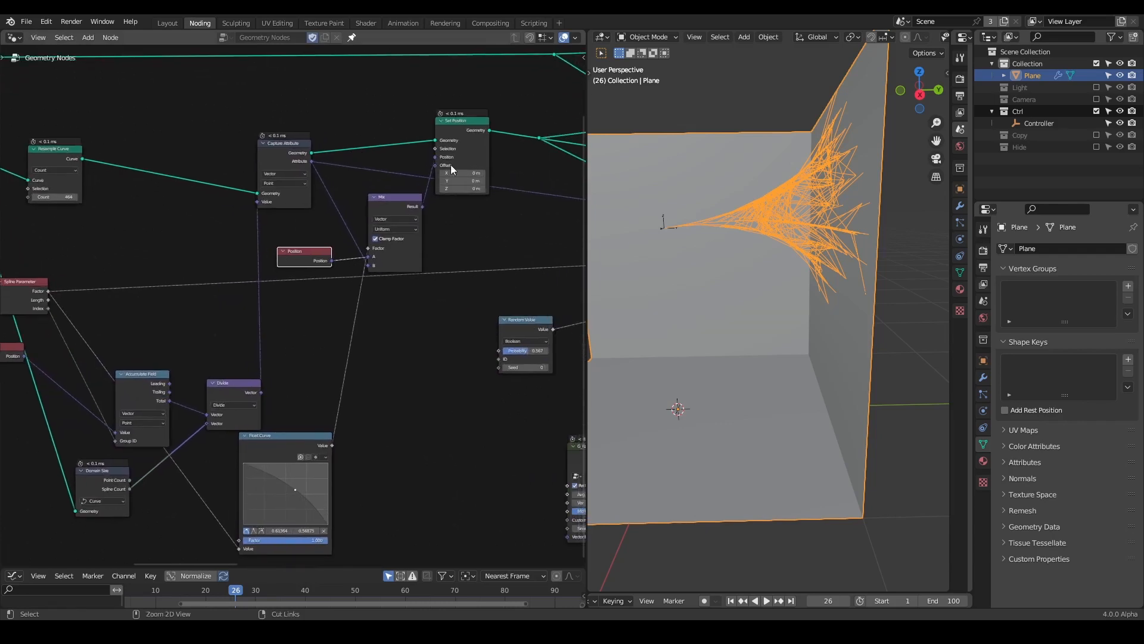
{"action": "key", "text": "shift+a"}
{"action": "type", "text": "store"}
{"action": "key", "text": "Return"}
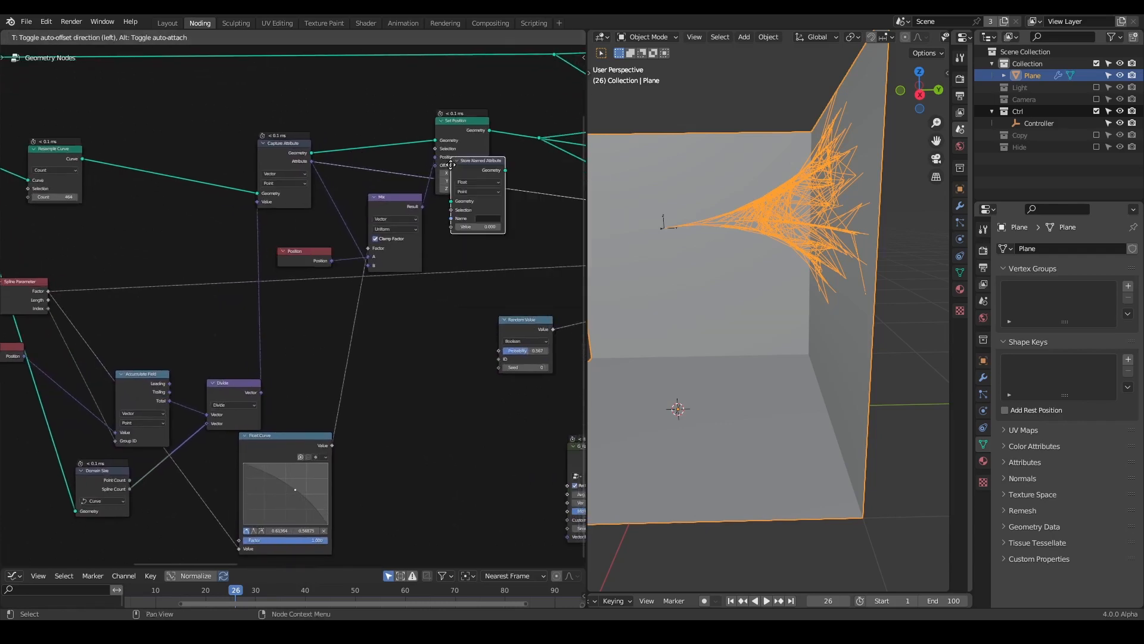
{"action": "left_click", "coordinate": [477, 134]}
Feed the Store Named Attribute's Value from the Spline Parameter Factor and name the attribute SP.
{"action": "middle_click_drag", "start_coordinate": [312, 252], "coordinate": [393, 207]}
{"action": "left_click_drag", "start_coordinate": [69, 248], "coordinate": [538, 149]}
{"action": "middle_click_drag", "start_coordinate": [521, 183], "coordinate": [335, 319]}
{"action": "scroll", "coordinate": [335, 319], "scroll_direction": "up", "scroll_amount": 3}
{"action": "scroll", "coordinate": [335, 323], "scroll_direction": "up", "scroll_amount": 1}
{"action": "left_click", "coordinate": [427, 250]}
{"action": "type", "text": "SP"}
{"action": "key", "text": "Return"}
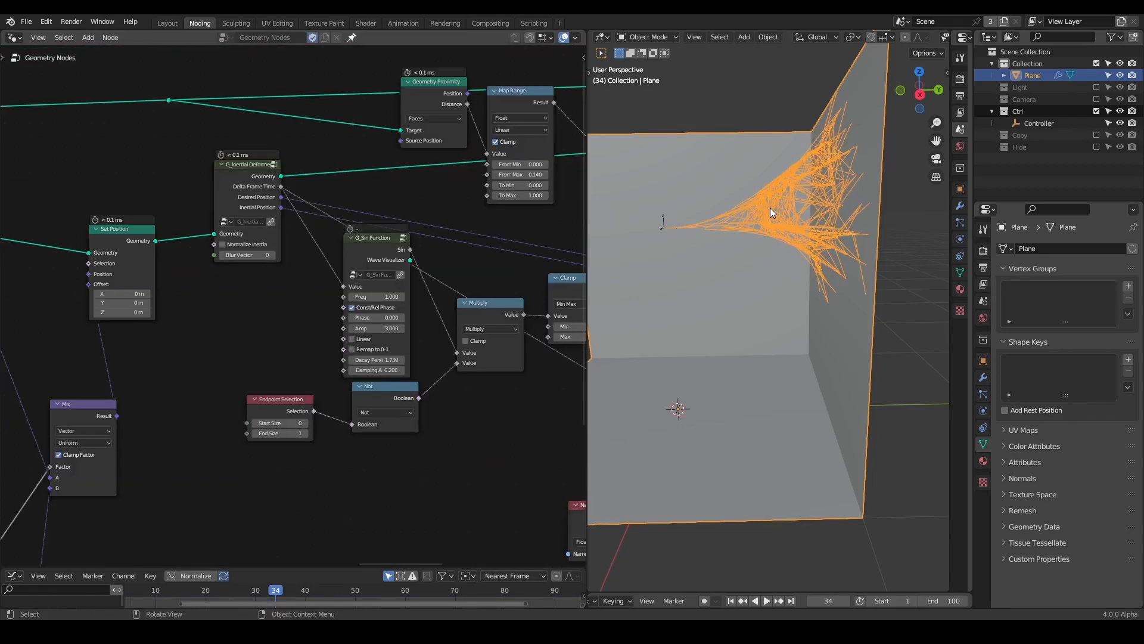
Collapse the Object Info node that feeds the Mix node of the growth animation.
{"action": "middle_click_drag", "start_coordinate": [213, 334], "coordinate": [548, 199]}
{"action": "scroll", "coordinate": [488, 230], "scroll_direction": "down", "scroll_amount": 5}
{"action": "middle_click_drag", "start_coordinate": [309, 258], "coordinate": [380, 225]}
{"action": "left_click", "coordinate": [256, 192]}
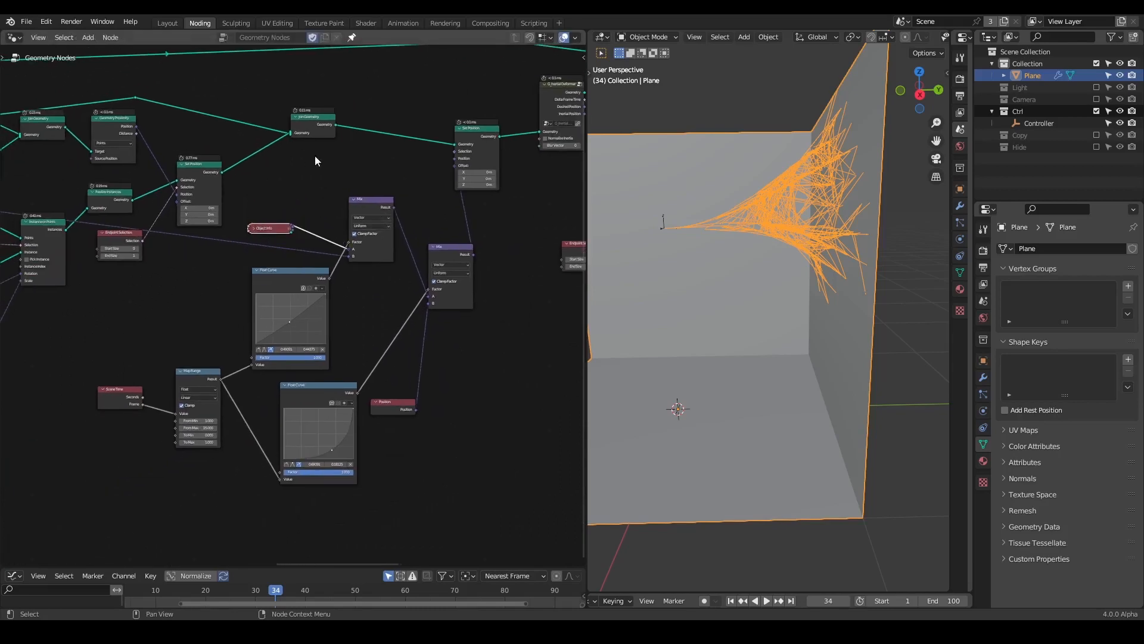
Trace the node tree back to its start and examine the Duplicate Elements and random rotation nodes.
{"action": "scroll", "coordinate": [461, 192], "scroll_direction": "down", "scroll_amount": 1}
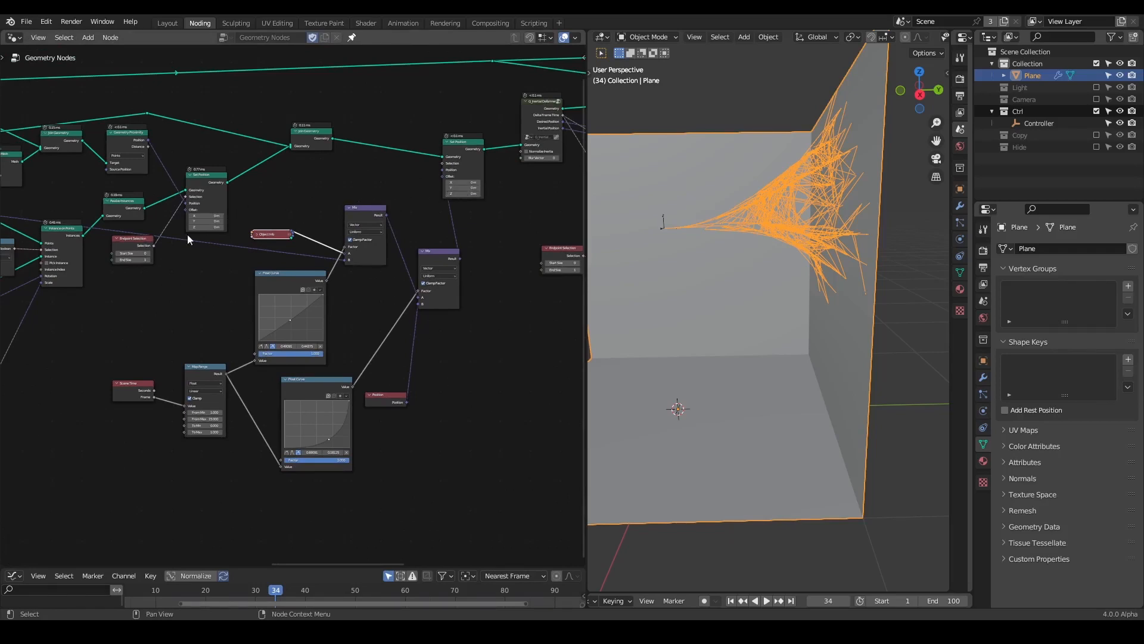
{"action": "middle_click_drag", "start_coordinate": [78, 295], "coordinate": [422, 233]}
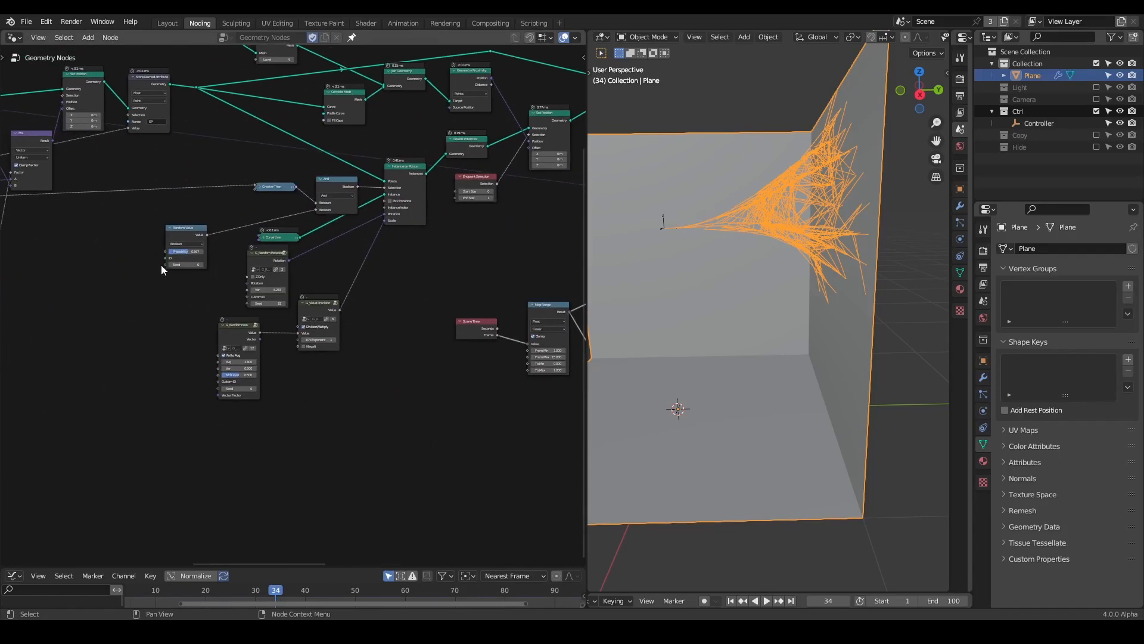
{"action": "middle_click_drag", "start_coordinate": [160, 243], "coordinate": [402, 279]}
{"action": "middle_click_drag", "start_coordinate": [299, 264], "coordinate": [494, 240]}
{"action": "middle_click_drag", "start_coordinate": [255, 262], "coordinate": [427, 257]}
{"action": "scroll", "coordinate": [423, 258], "scroll_direction": "up", "scroll_amount": 2}
{"action": "middle_click_drag", "start_coordinate": [180, 258], "coordinate": [457, 215]}
{"action": "middle_click_drag", "start_coordinate": [340, 261], "coordinate": [461, 359]}
{"action": "scroll", "coordinate": [460, 359], "scroll_direction": "up", "scroll_amount": 3}
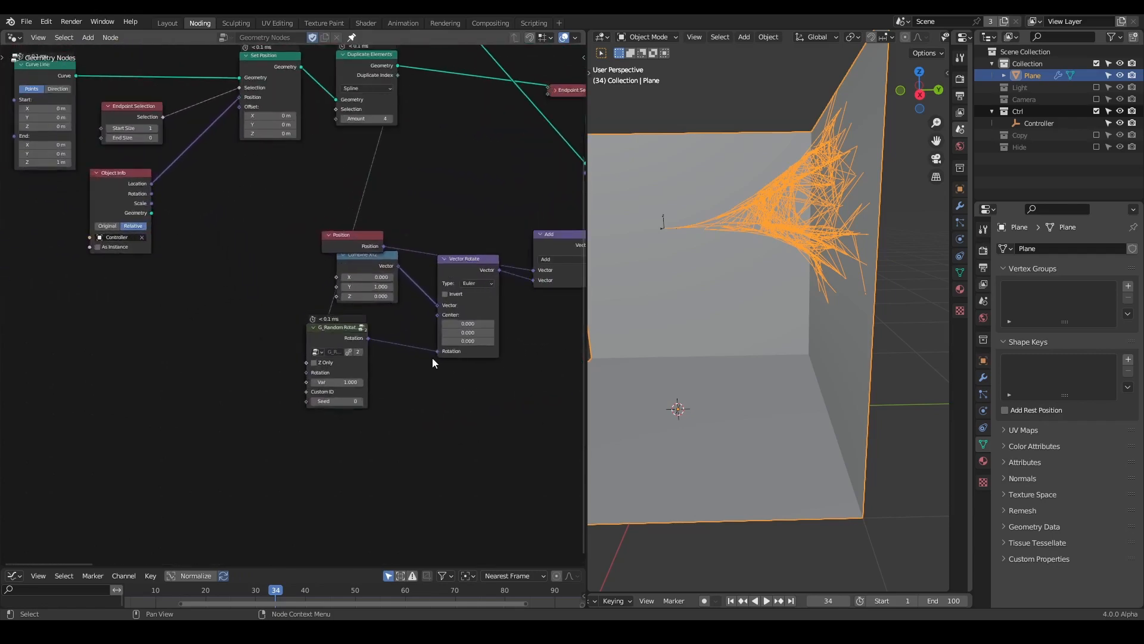
Set the Seed of the random rotation node to 1 and replay the growth animation in the viewport.
{"action": "middle_click_drag", "start_coordinate": [718, 258], "coordinate": [785, 262]}
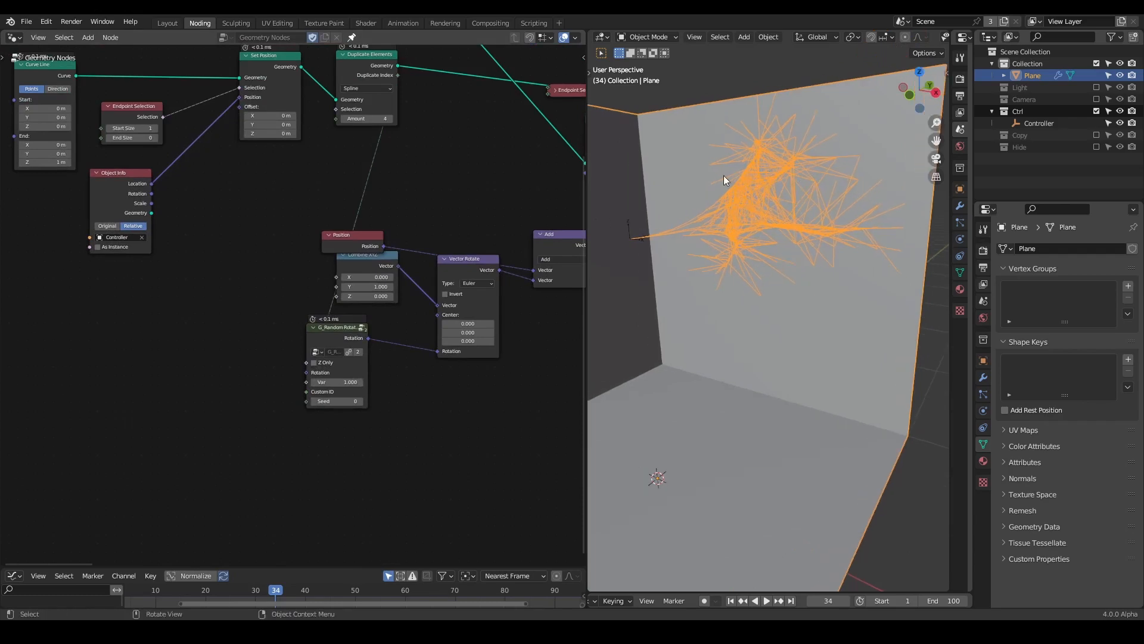
{"action": "scroll", "coordinate": [372, 358], "scroll_direction": "up", "scroll_amount": 1}
{"action": "middle_click_drag", "start_coordinate": [759, 171], "coordinate": [729, 162]}
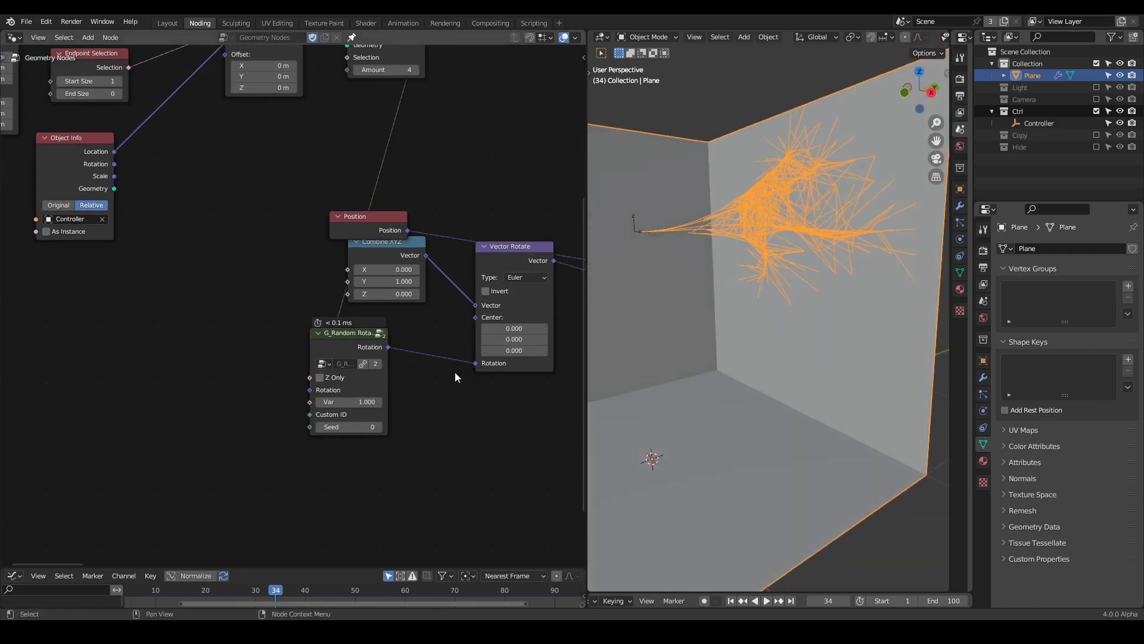
{"action": "middle_click_drag", "start_coordinate": [426, 354], "coordinate": [389, 379]}
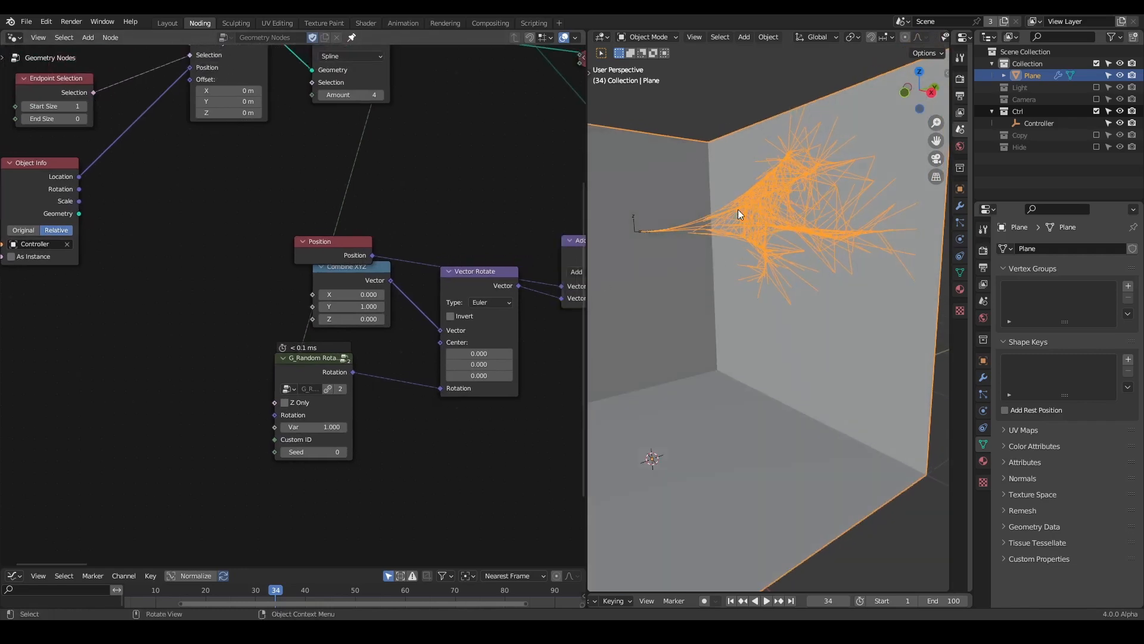
{"action": "left_click", "coordinate": [344, 455]}
{"action": "middle_click_drag", "start_coordinate": [716, 226], "coordinate": [766, 219], "text": "shift"}
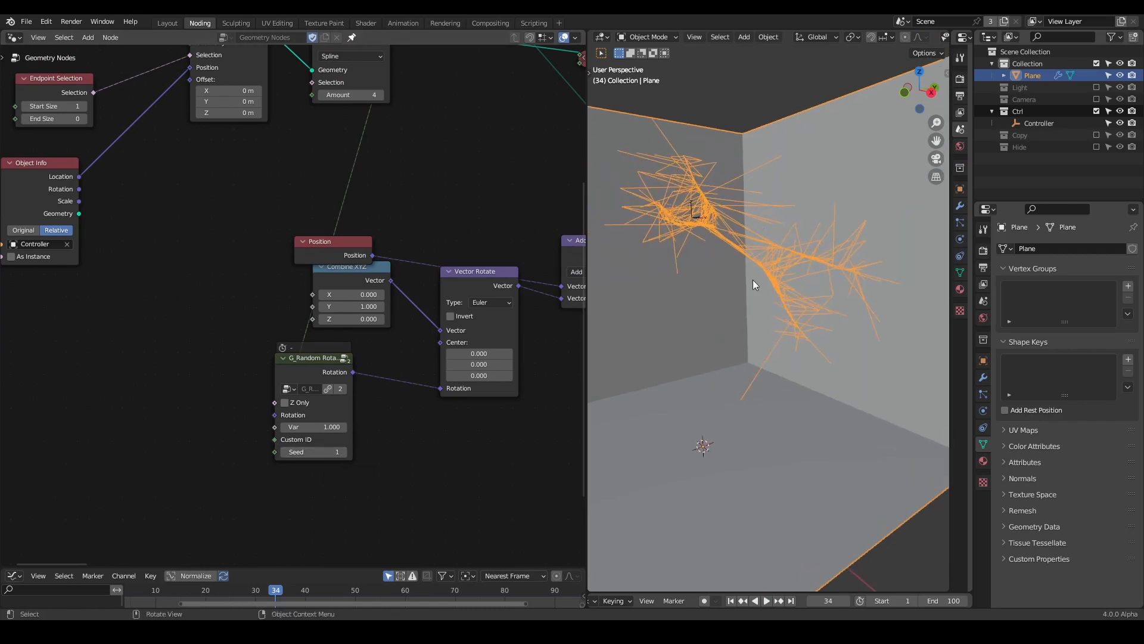
{"action": "key", "text": "shift+Left"}
{"action": "key", "text": "space"}
{"action": "key", "text": "space"}
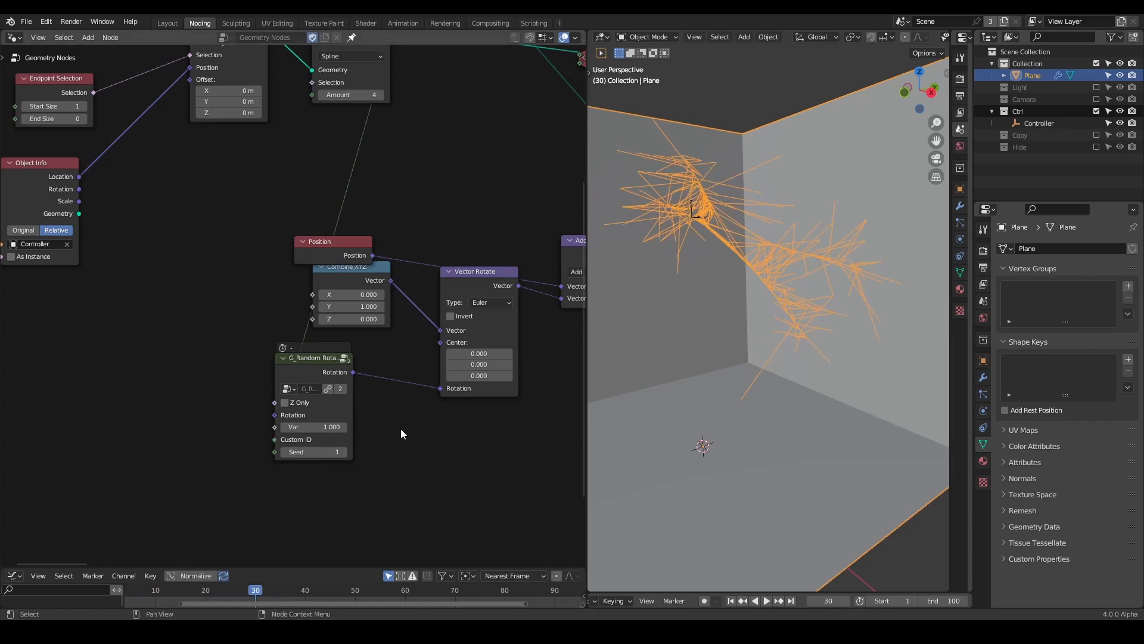
Set the random rotation node's Seed to 46 and check the growth by replaying it from the first frame.
{"action": "left_click_drag", "start_coordinate": [338, 452], "coordinate": [374, 452]}
{"action": "key", "text": "shift+Left"}
{"action": "key", "text": "space"}
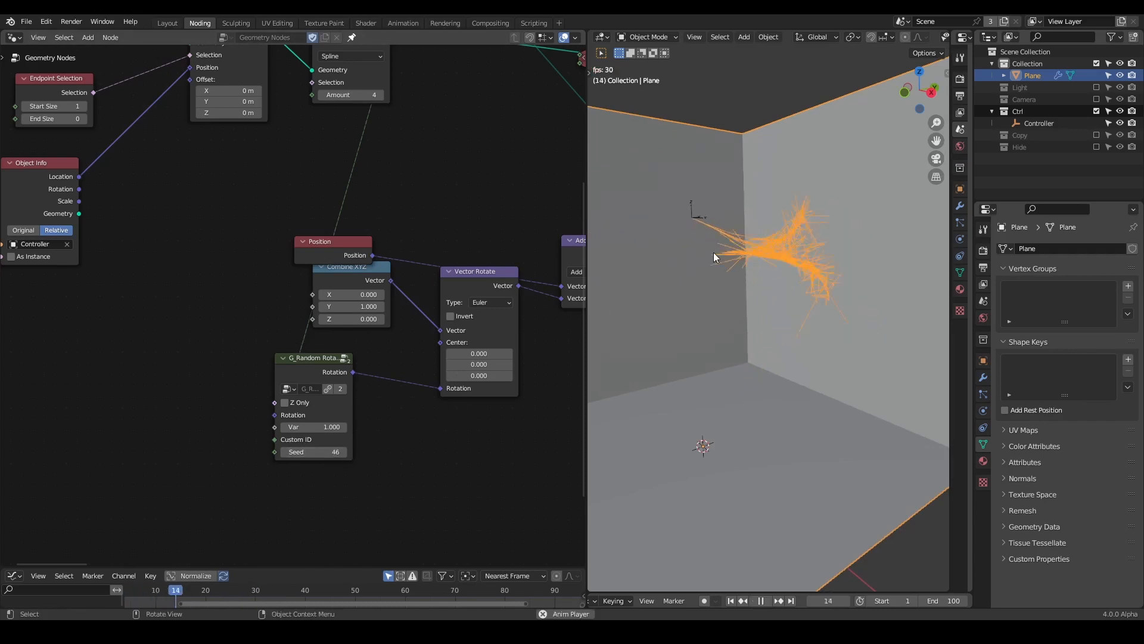
{"action": "key", "text": "space"}
Set the random rotation node's Var to 3 and replay the growth from the first frame.
{"action": "double_click", "coordinate": [306, 427]}
{"action": "type", "text": "3"}
{"action": "key", "text": "Return"}
{"action": "scroll", "coordinate": [672, 226], "scroll_direction": "down", "scroll_amount": 2}
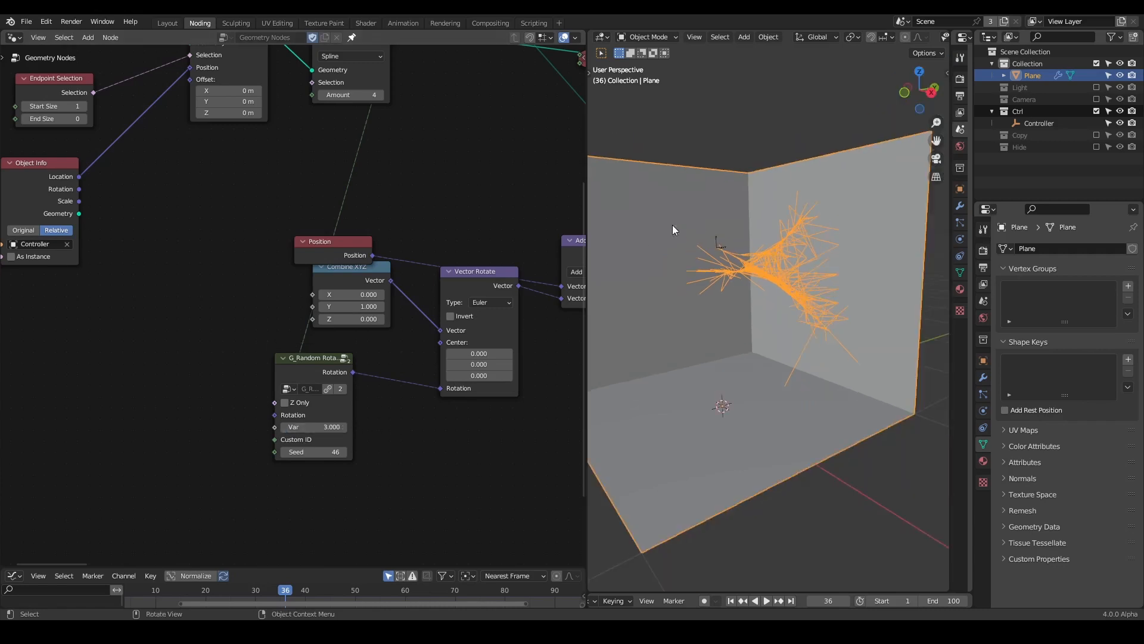
{"action": "key", "text": "shift+Left"}
{"action": "key", "text": "space"}
{"action": "key", "text": "space"}
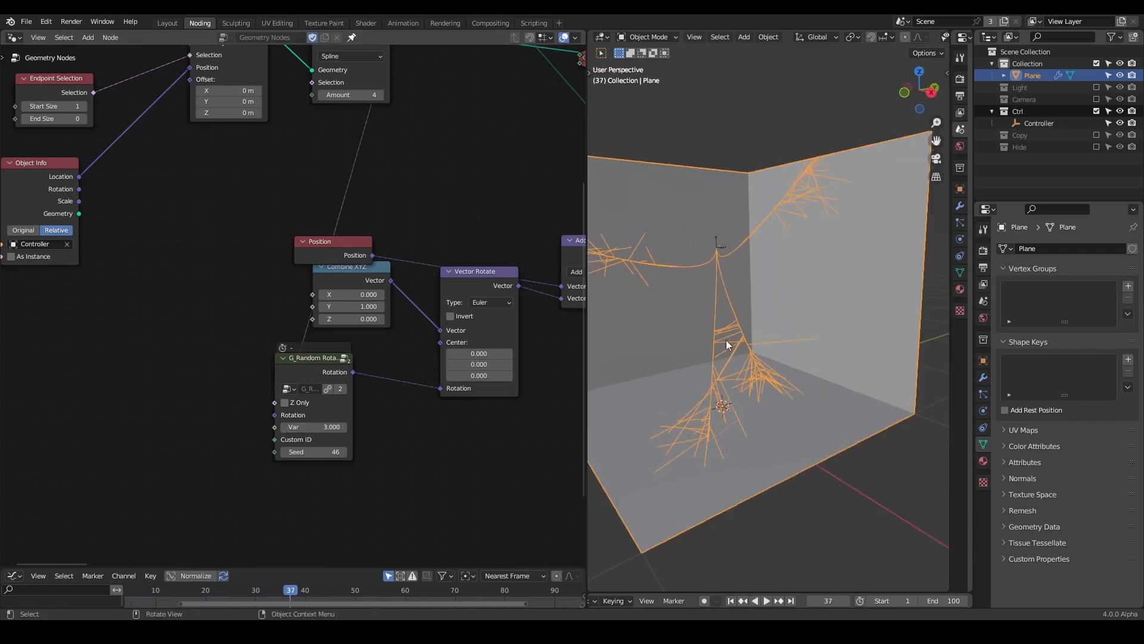
{"action": "middle_click_drag", "start_coordinate": [734, 291], "coordinate": [716, 285]}
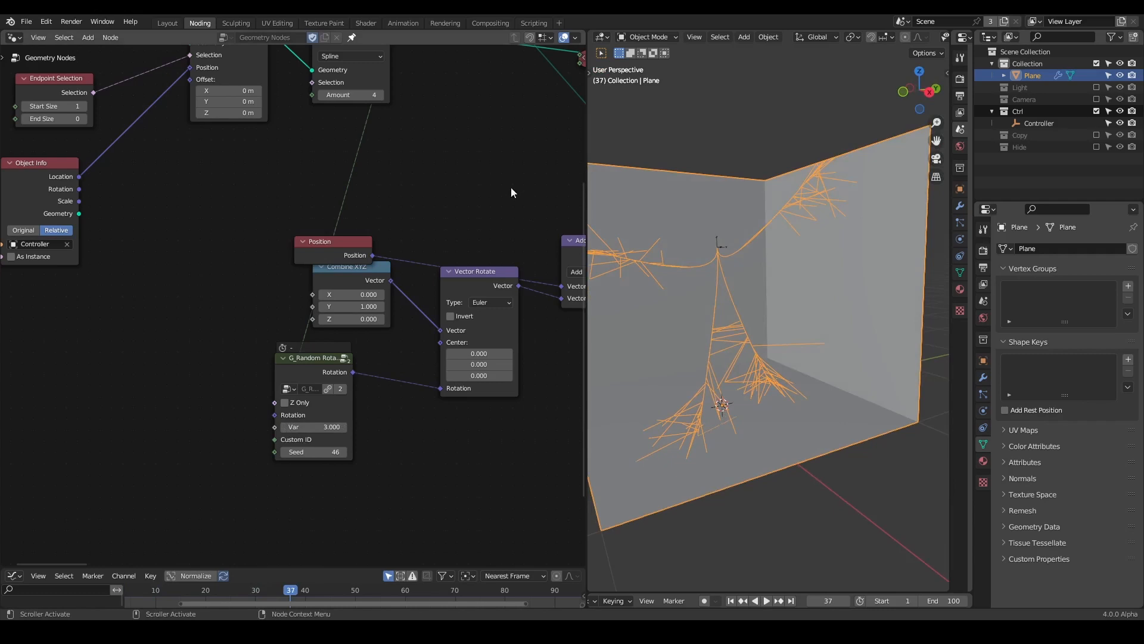
Set the Duplicate Elements amount to 69 and replay the curve growth.
{"action": "middle_click_drag", "start_coordinate": [462, 199], "coordinate": [440, 286]}
{"action": "left_click_drag", "start_coordinate": [335, 184], "coordinate": [413, 184]}
{"action": "key", "text": "shift+Left"}
{"action": "key", "text": "space"}
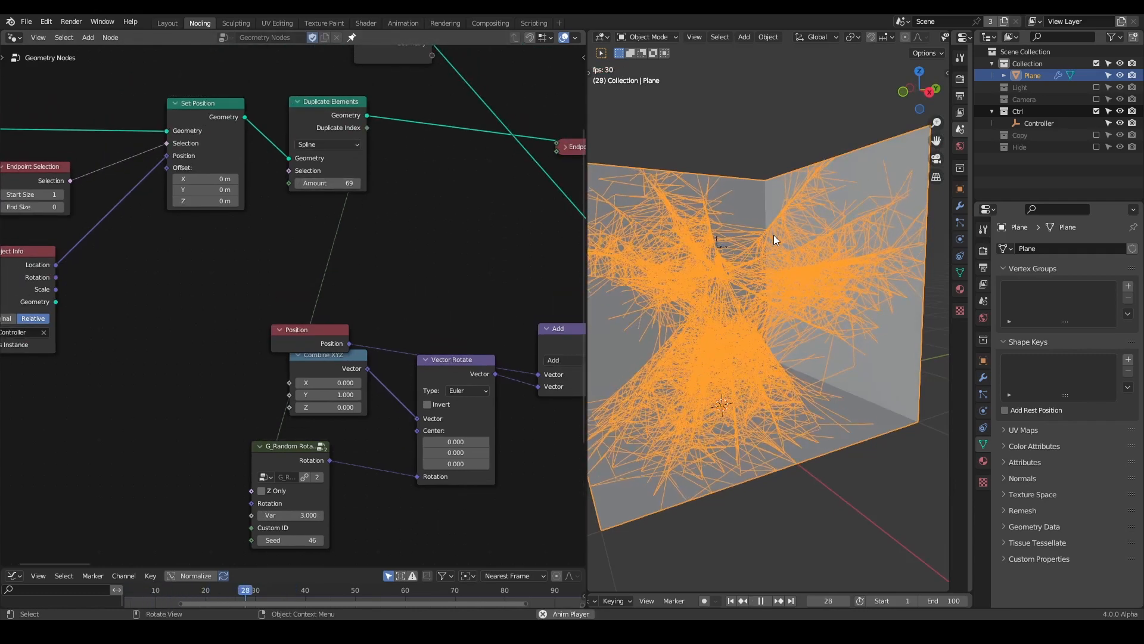
{"action": "key", "text": "space"}
{"action": "middle_click_drag", "start_coordinate": [776, 263], "coordinate": [782, 315]}
Set the Duplicate Elements amount to 24 and the random rotation node's Var to 1, checking the result in playback.
{"action": "left_click_drag", "start_coordinate": [327, 183], "coordinate": [274, 183]}
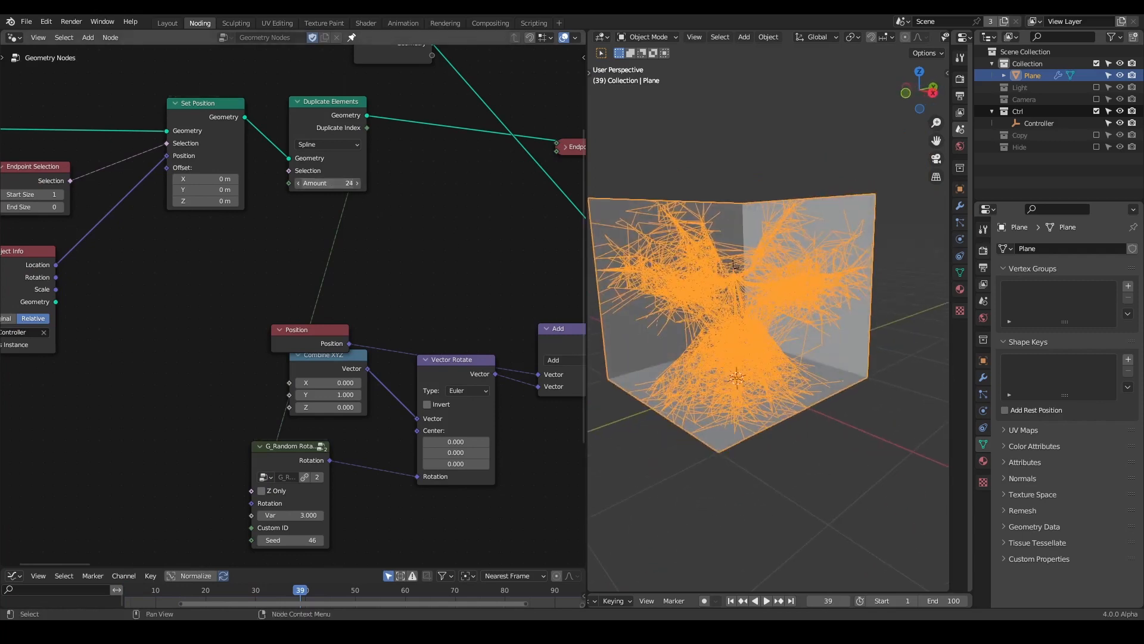
{"action": "middle_click_drag", "start_coordinate": [361, 286], "coordinate": [389, 217]}
{"action": "double_click", "coordinate": [322, 446]}
{"action": "type", "text": "1"}
{"action": "key", "text": "Return"}
{"action": "key", "text": "shift+Left"}
{"action": "key", "text": "space"}
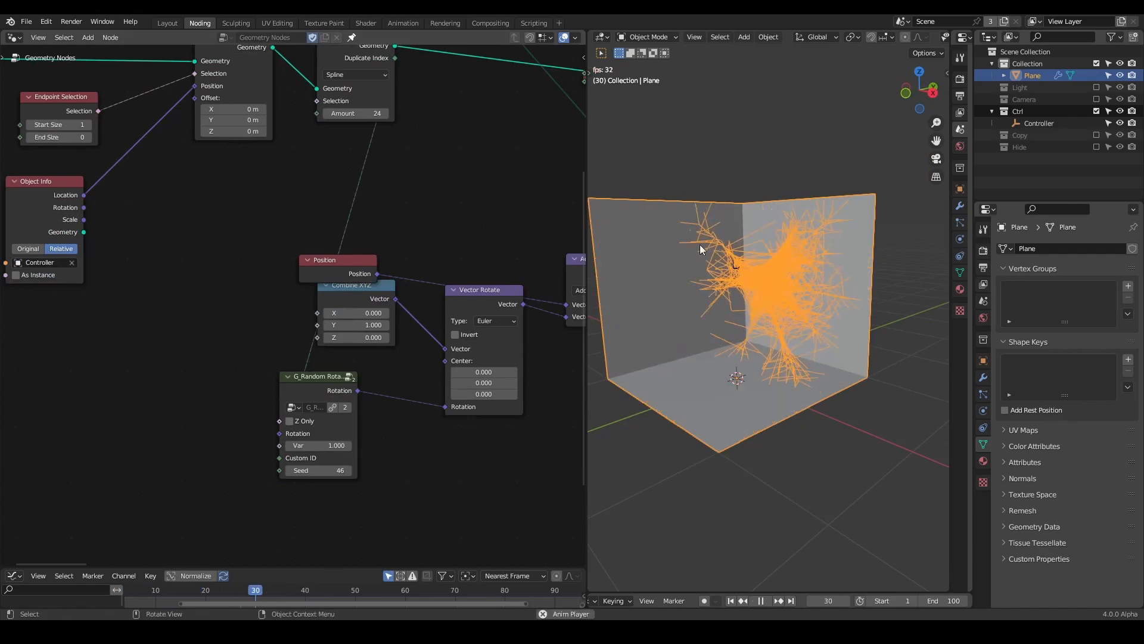
{"action": "key", "text": "space"}
Examine the node chain from the Geometry Proximity setup through to the Set Position before the inertial deformer.
{"action": "middle_click_drag", "start_coordinate": [434, 252], "coordinate": [557, 282]}
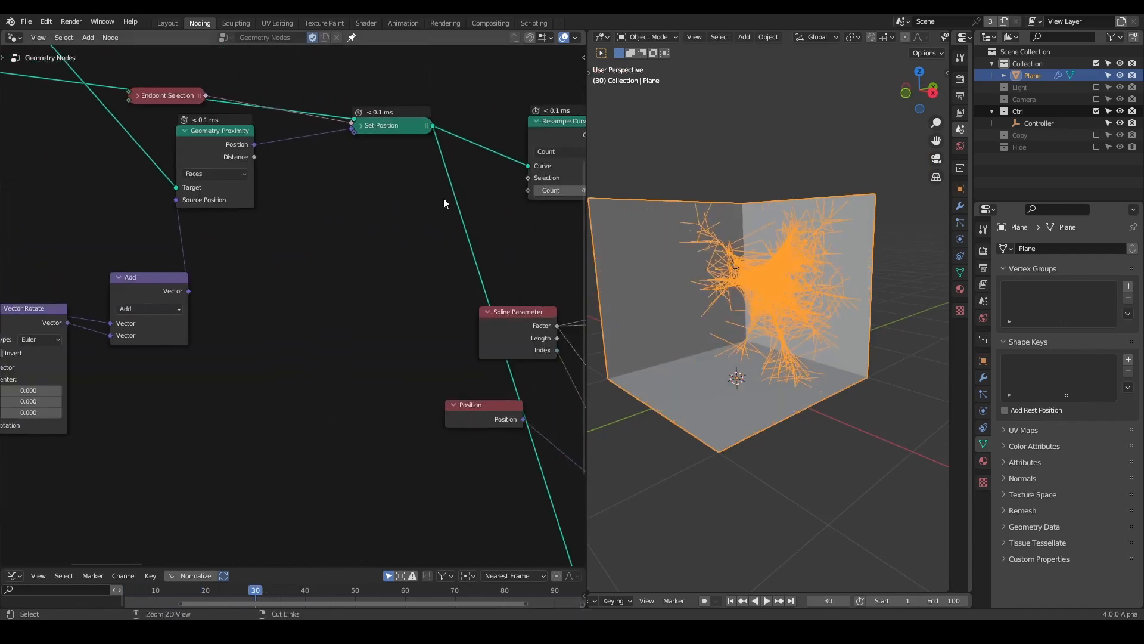
{"action": "middle_click_drag", "start_coordinate": [443, 198], "coordinate": [415, 339], "text": "ctrl"}
{"action": "middle_click_drag", "start_coordinate": [433, 293], "coordinate": [370, 215]}
{"action": "middle_click_drag", "start_coordinate": [401, 275], "coordinate": [504, 213]}
{"action": "scroll", "coordinate": [504, 213], "scroll_direction": "down", "scroll_amount": 2}
{"action": "left_click_drag", "start_coordinate": [484, 214], "coordinate": [187, 450]}
{"action": "middle_click_drag", "start_coordinate": [229, 243], "coordinate": [277, 207]}
{"action": "left_click_drag", "start_coordinate": [298, 181], "coordinate": [199, 239]}
{"action": "left_click", "coordinate": [363, 138]}
{"action": "middle_click_drag", "start_coordinate": [457, 109], "coordinate": [386, 167]}
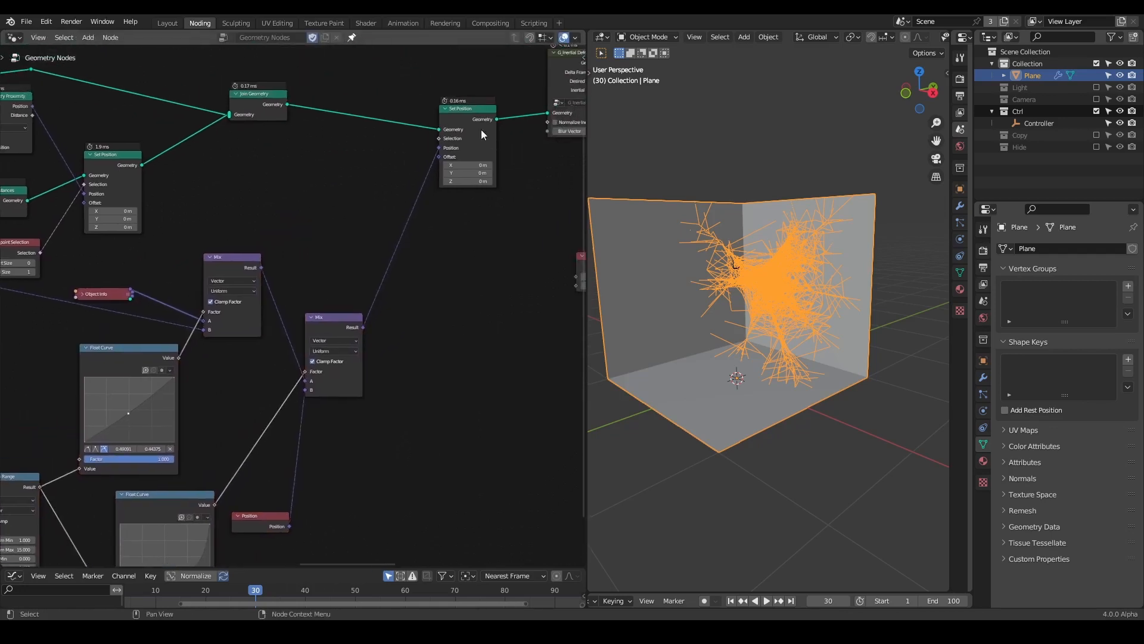
Preview the Set Position after Join Geometry with a Viewer node and replay the growth from the first frame.
{"action": "left_click_drag", "start_coordinate": [464, 121], "coordinate": [448, 119]}
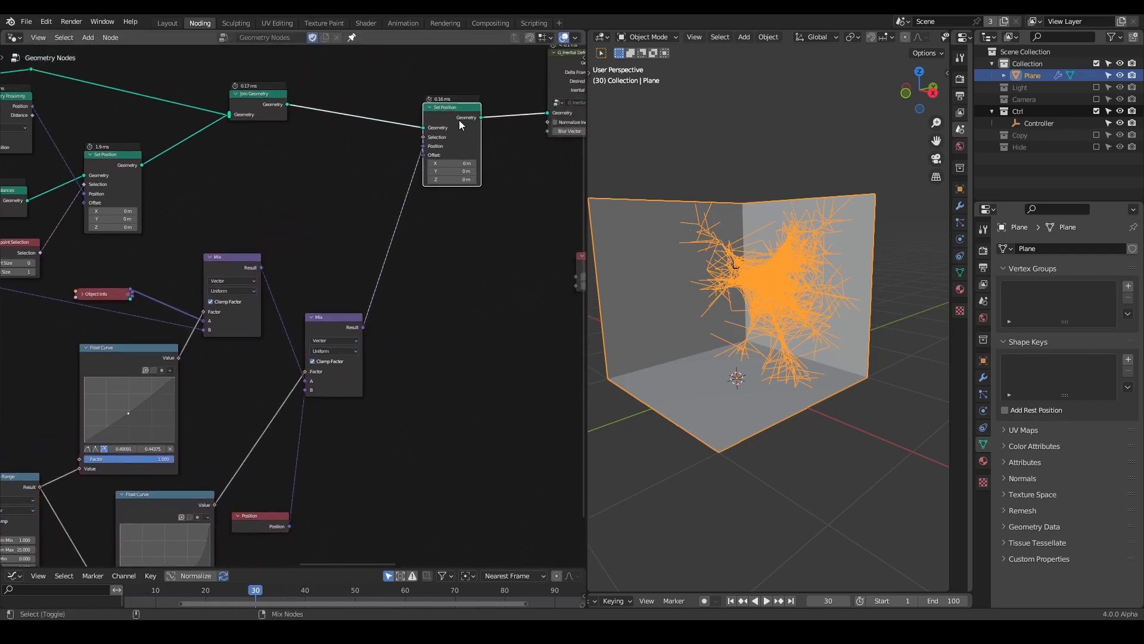
{"action": "left_click", "coordinate": [462, 120], "text": "ctrl+shift"}
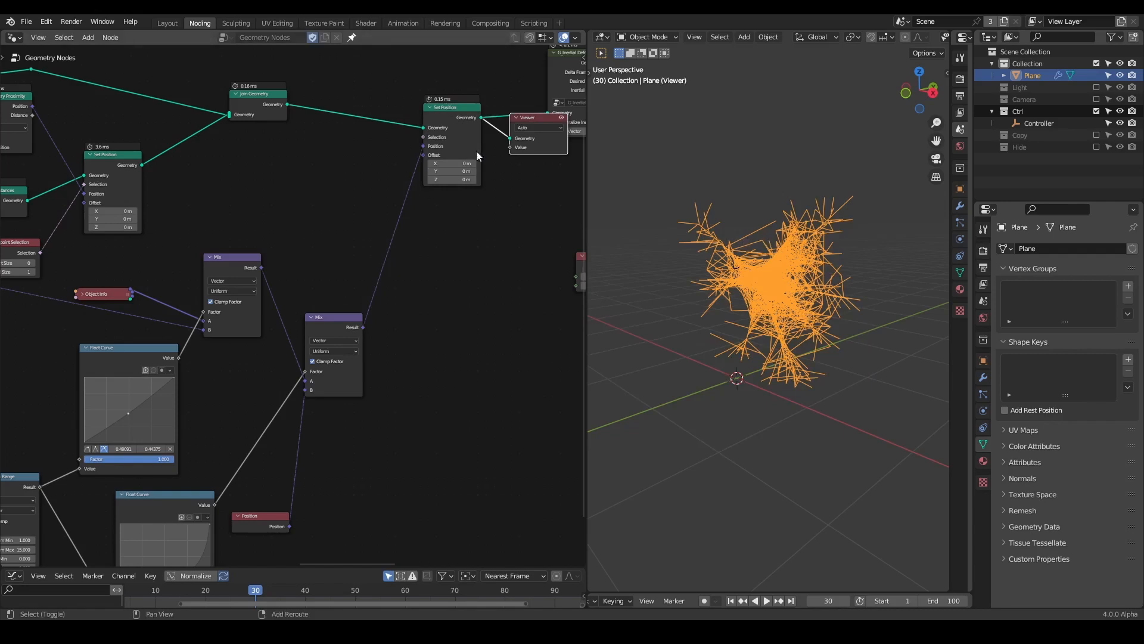
{"action": "key", "text": "shift+Left"}
{"action": "key", "text": "space"}
{"action": "key", "text": "space"}
{"action": "key", "text": "shift+Left"}
{"action": "key", "text": "space"}
{"action": "key", "text": "space"}
Inspect the previewed curves up close from another angle while replaying their growth.
{"action": "scroll", "coordinate": [791, 266], "scroll_direction": "up", "scroll_amount": 3}
{"action": "middle_click_drag", "start_coordinate": [791, 266], "coordinate": [677, 133]}
{"action": "middle_click_drag", "start_coordinate": [785, 235], "coordinate": [749, 239]}
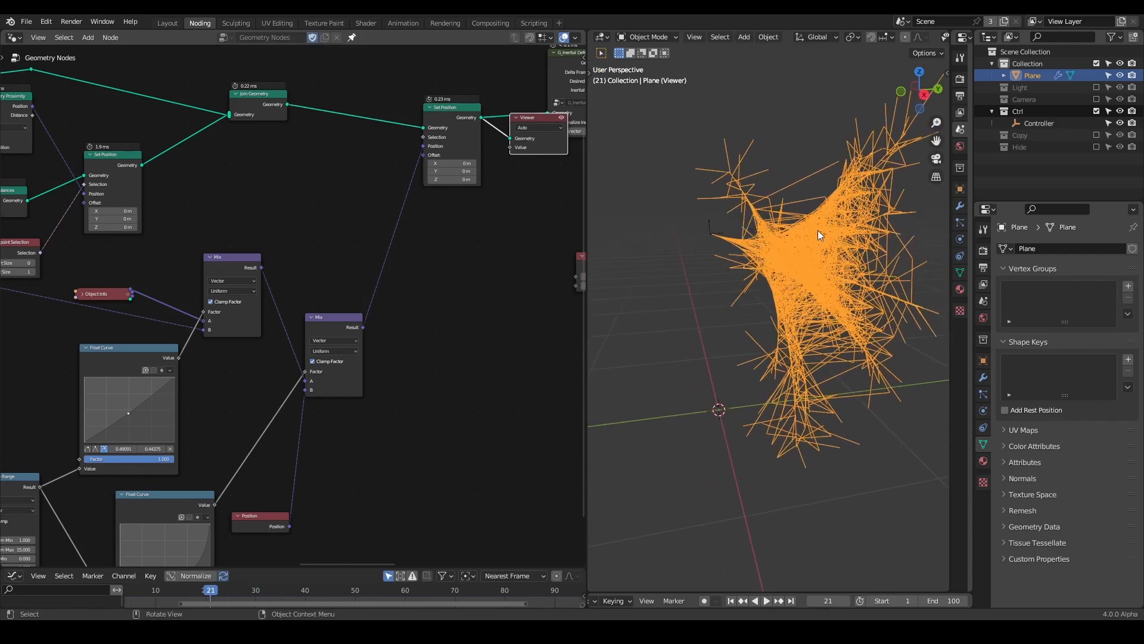
{"action": "middle_click_drag", "start_coordinate": [476, 205], "coordinate": [498, 175]}
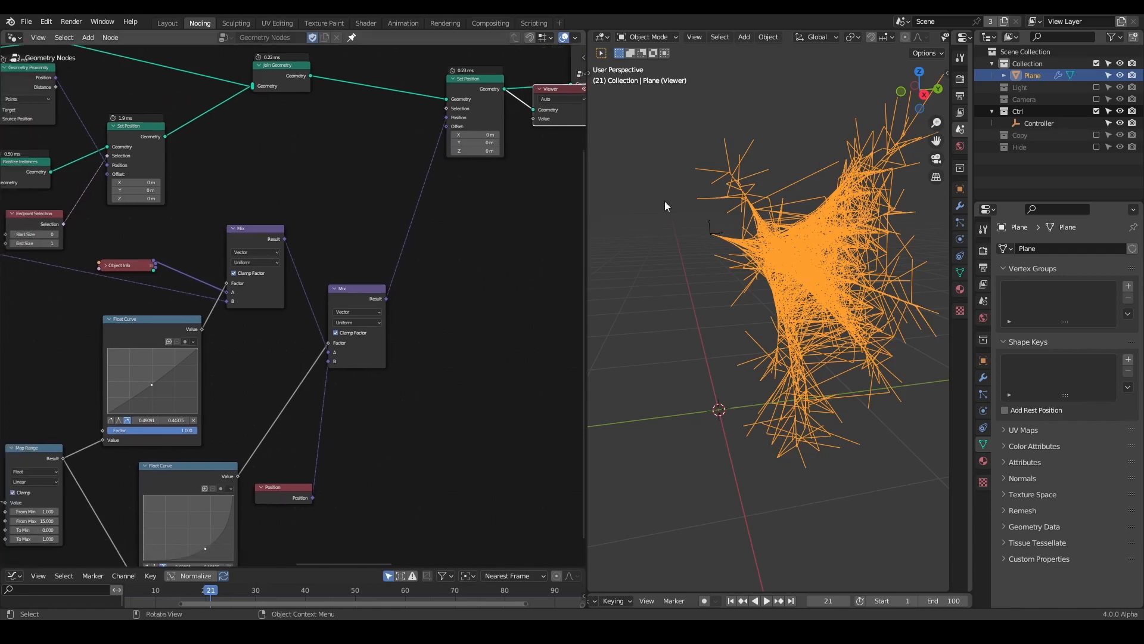
{"action": "key", "text": "shift+Left"}
{"action": "key", "text": "space"}
{"action": "key", "text": "space"}
{"action": "key", "text": "shift+Left"}
{"action": "key", "text": "space"}
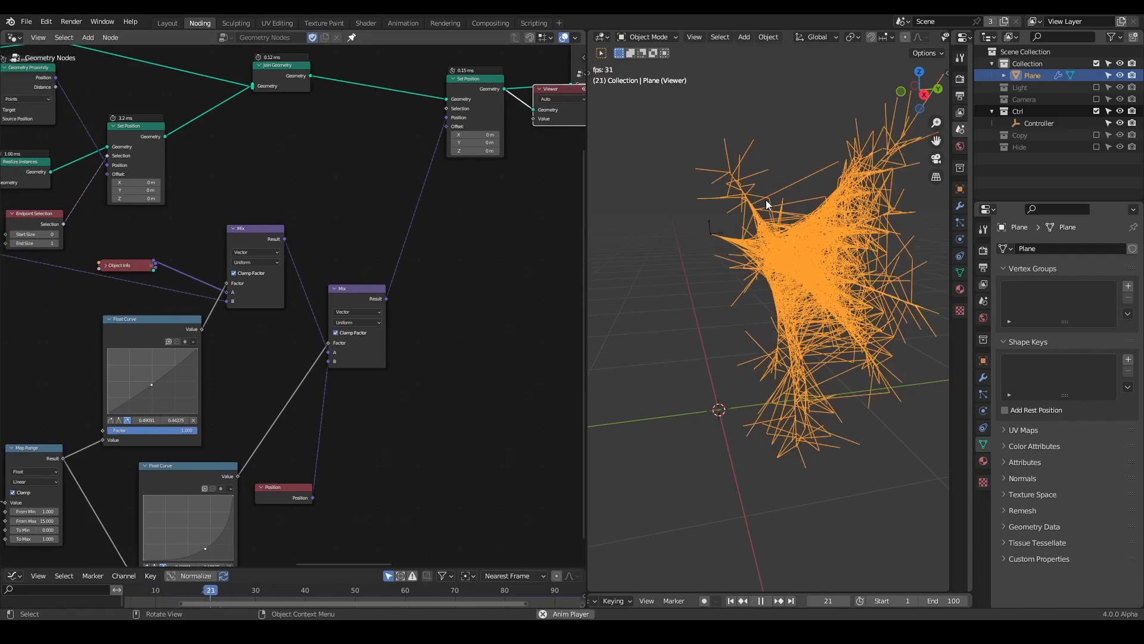
{"action": "key", "text": "space"}
Move the Viewer node below the inertial deformer and toggle its preview off and on to compare the results.
{"action": "middle_click_drag", "start_coordinate": [558, 67], "coordinate": [392, 191]}
{"action": "left_click_drag", "start_coordinate": [391, 210], "coordinate": [430, 281]}
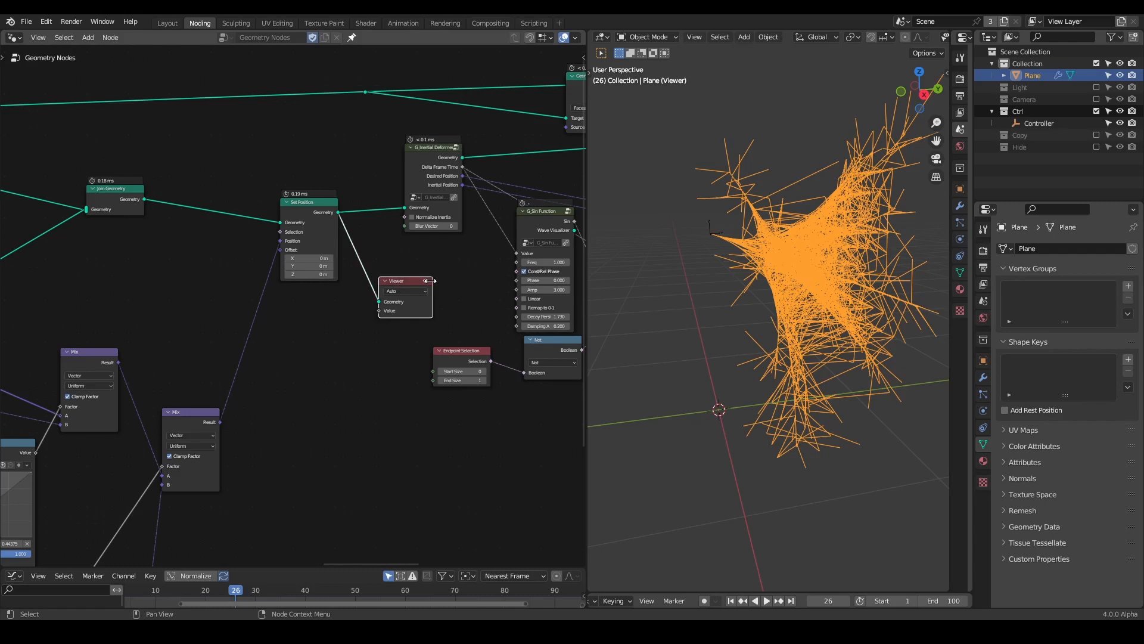
{"action": "left_click", "coordinate": [425, 280]}
{"action": "key", "text": "space"}
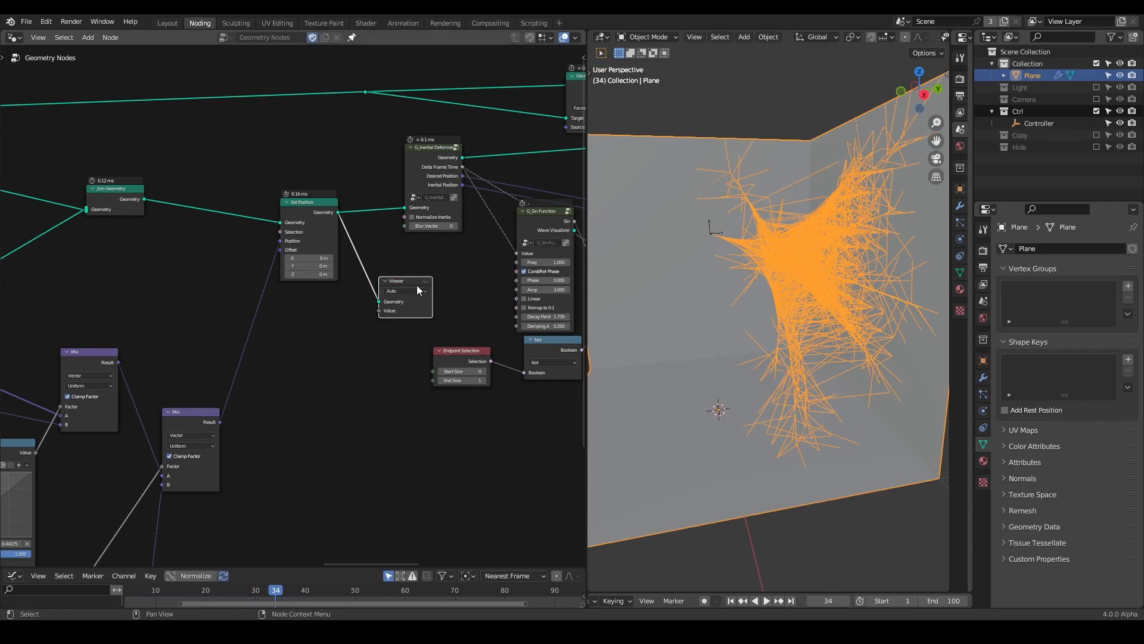
{"action": "left_click", "coordinate": [426, 282]}
Move the Mix node fed by the Object Info slightly down, closer to the second Mix node.
{"action": "middle_click_drag", "start_coordinate": [155, 370], "coordinate": [442, 228]}
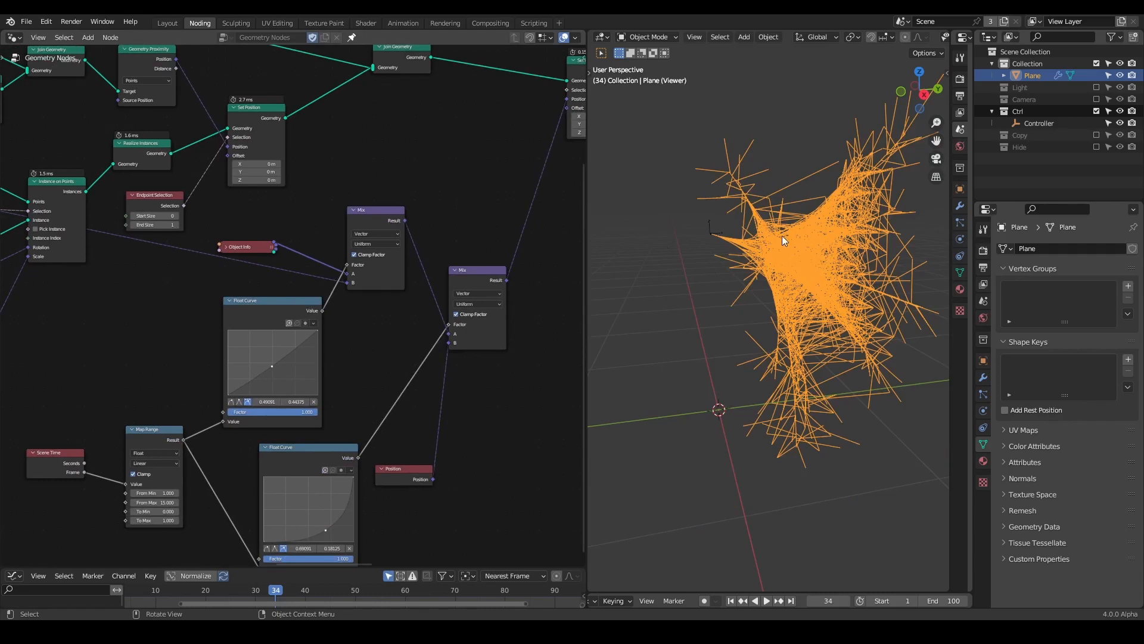
{"action": "left_click_drag", "start_coordinate": [366, 217], "coordinate": [374, 239]}
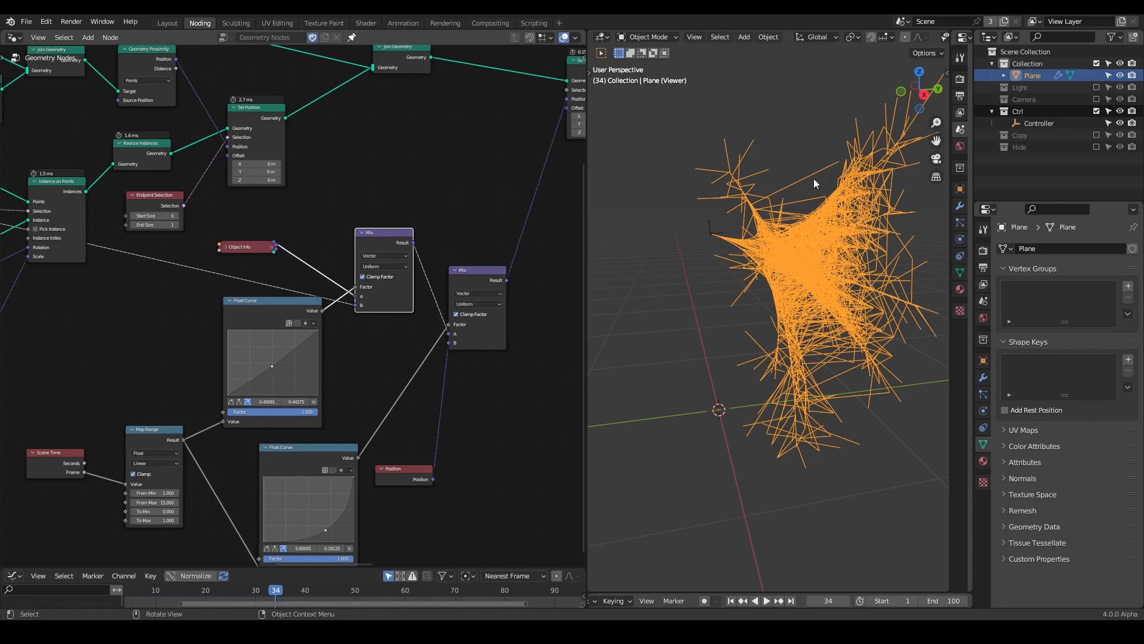
{"action": "middle_click_drag", "start_coordinate": [448, 203], "coordinate": [421, 192]}
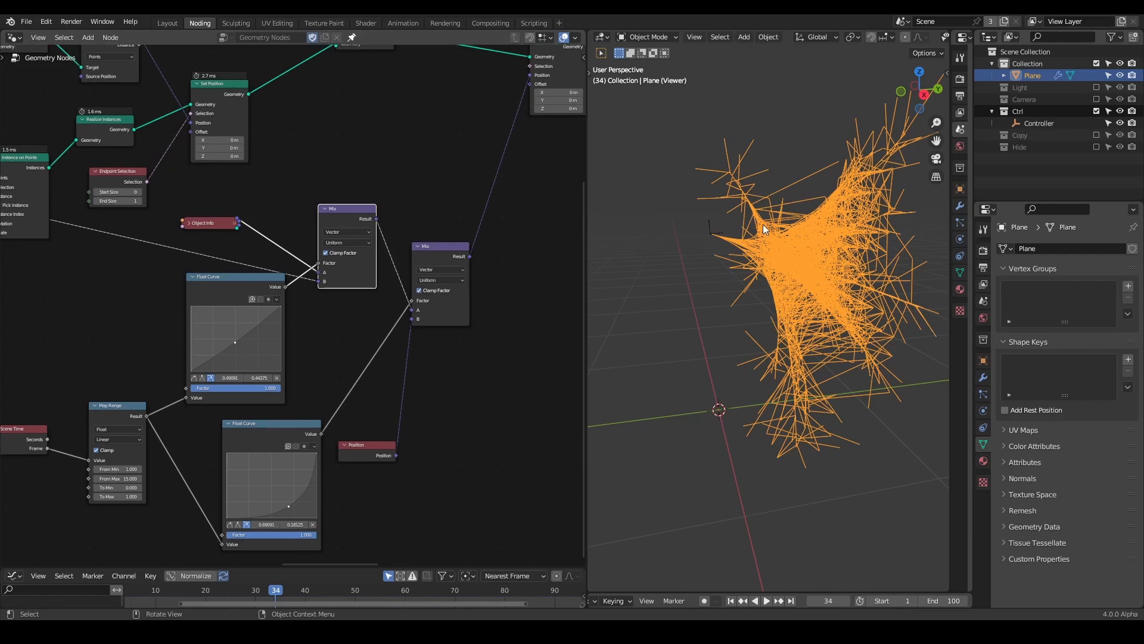
Annotate the area around the controller and the spreading curve tips in the viewport, and erase the strokes.
{"action": "middle_click_drag", "start_coordinate": [783, 253], "coordinate": [746, 242]}
{"action": "mouse_move", "coordinate": [741, 225]}
{"action": "left_mouse_down"}
{"action": "mouse_move", "coordinate": [709, 234]}
{"action": "mouse_move", "coordinate": [772, 244]}
{"action": "mouse_move", "coordinate": [724, 215]}
{"action": "left_mouse_up"}
{"action": "middle_click_drag", "start_coordinate": [800, 251], "coordinate": [779, 232]}
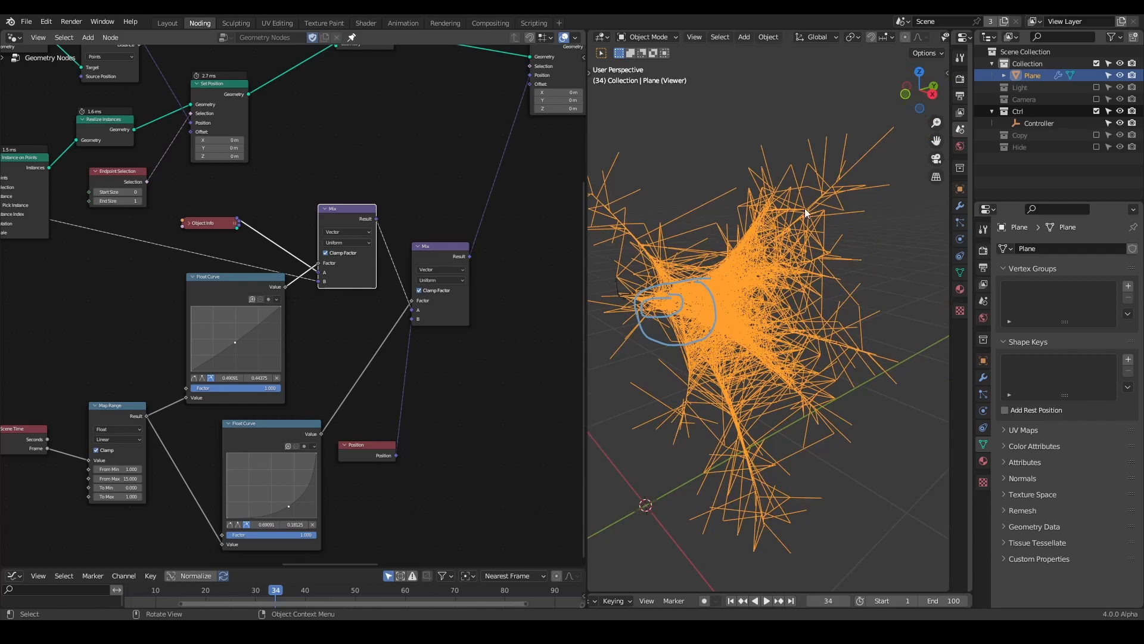
{"action": "mouse_move", "coordinate": [829, 145]}
{"action": "left_mouse_down"}
{"action": "mouse_move", "coordinate": [791, 224]}
{"action": "mouse_move", "coordinate": [877, 208]}
{"action": "left_mouse_up"}
{"action": "left_click_drag", "start_coordinate": [792, 227], "coordinate": [882, 227]}
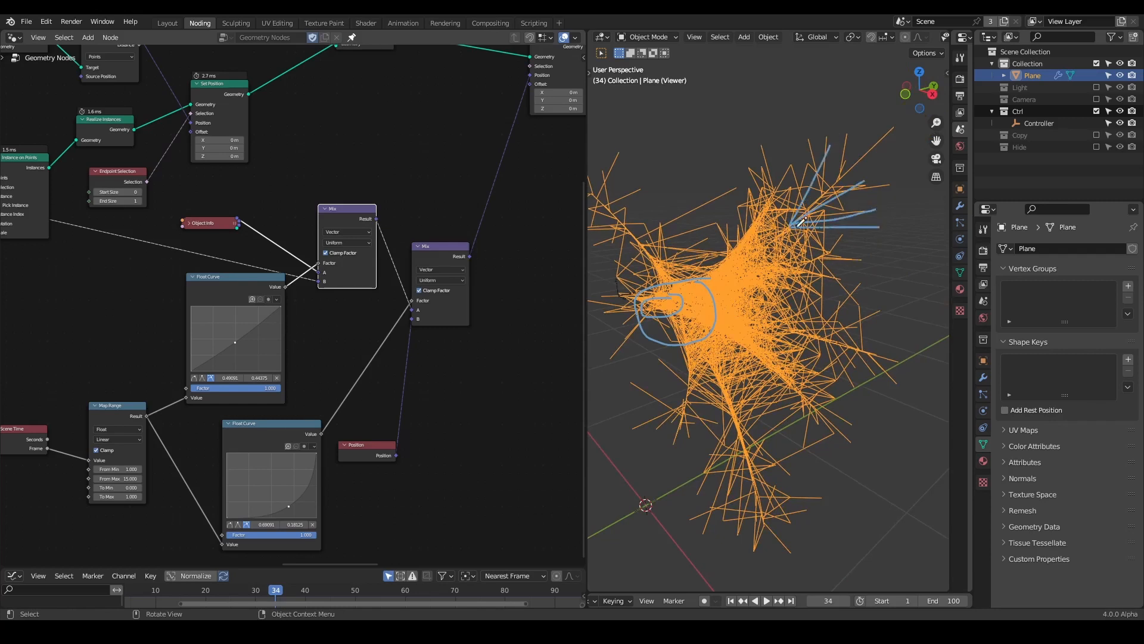
{"action": "left_click_drag", "start_coordinate": [796, 226], "coordinate": [878, 251]}
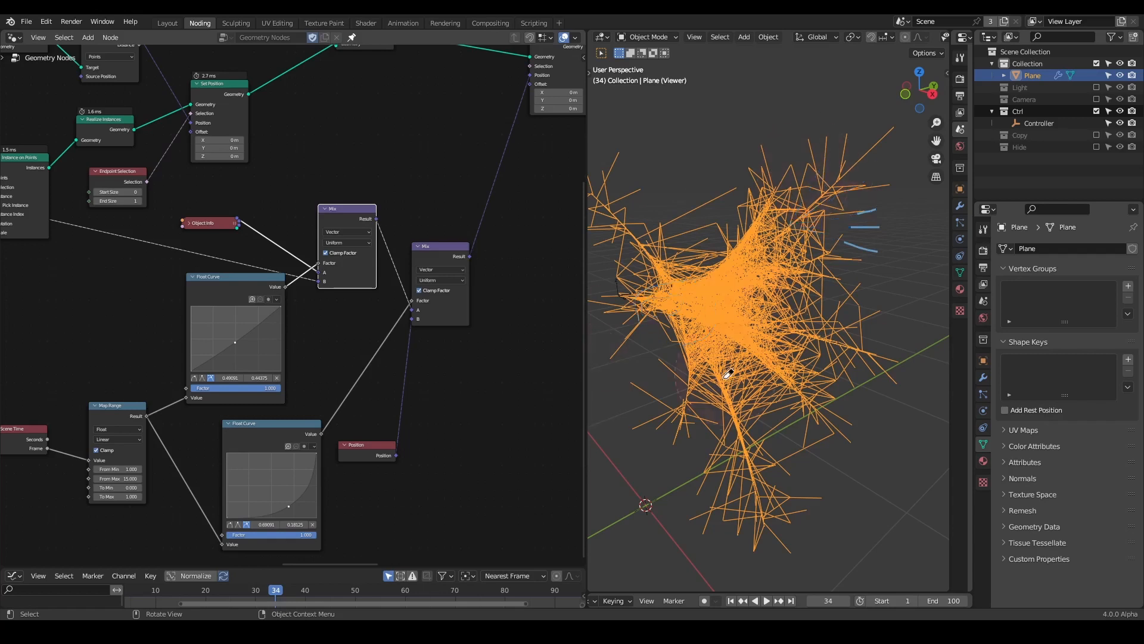
Compare the final curves against the walls by switching the Viewer preview off and back on.
{"action": "mouse_move", "coordinate": [478, 213]}
{"action": "middle_mouse_down"}
{"action": "mouse_move", "coordinate": [424, 284]}
{"action": "mouse_move", "coordinate": [449, 257]}
{"action": "middle_mouse_up"}
{"action": "scroll", "coordinate": [405, 285], "scroll_direction": "down", "scroll_amount": 2}
{"action": "middle_click_drag", "start_coordinate": [364, 269], "coordinate": [433, 218]}
{"action": "middle_click_drag", "start_coordinate": [579, 165], "coordinate": [460, 159]}
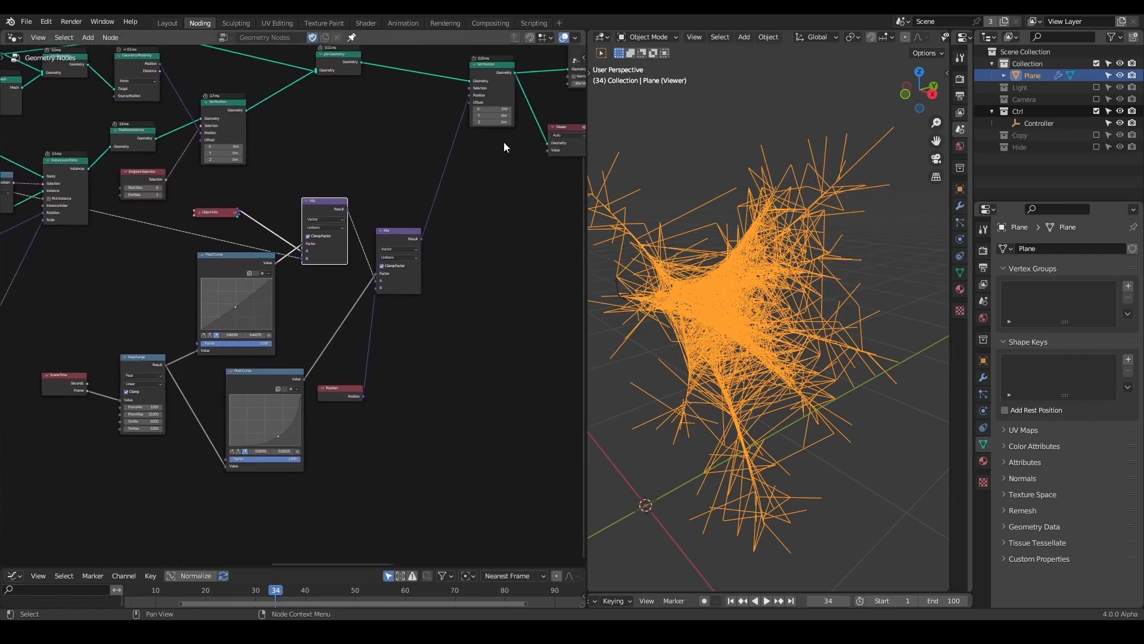
{"action": "middle_click_drag", "start_coordinate": [573, 127], "coordinate": [552, 128]}
{"action": "left_click", "coordinate": [566, 127]}
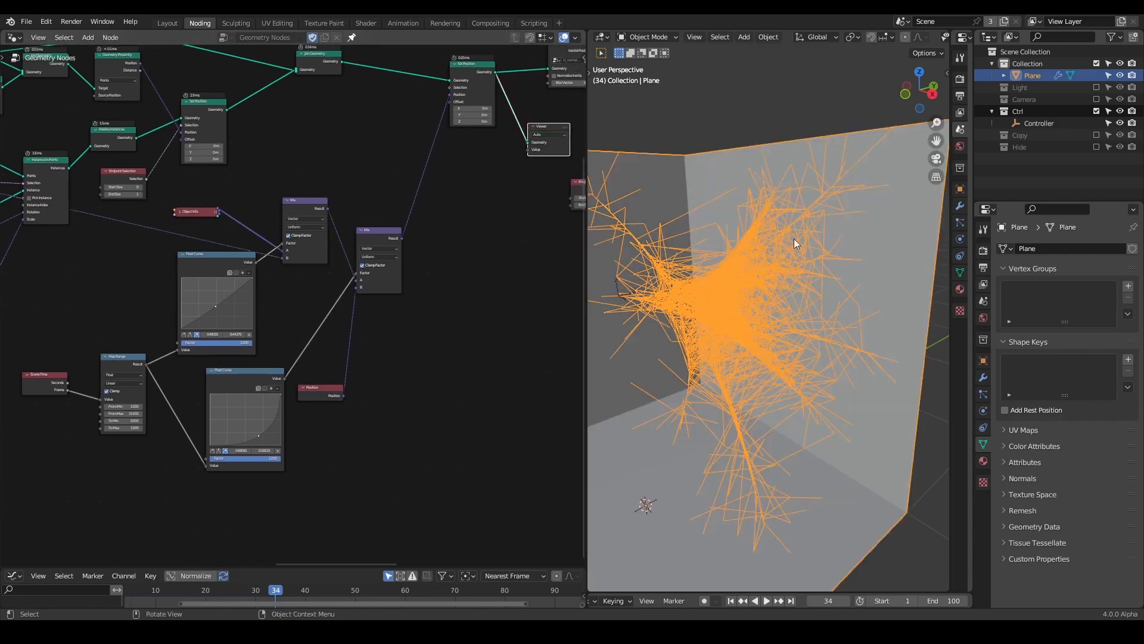
{"action": "middle_click_drag", "start_coordinate": [763, 299], "coordinate": [832, 266]}
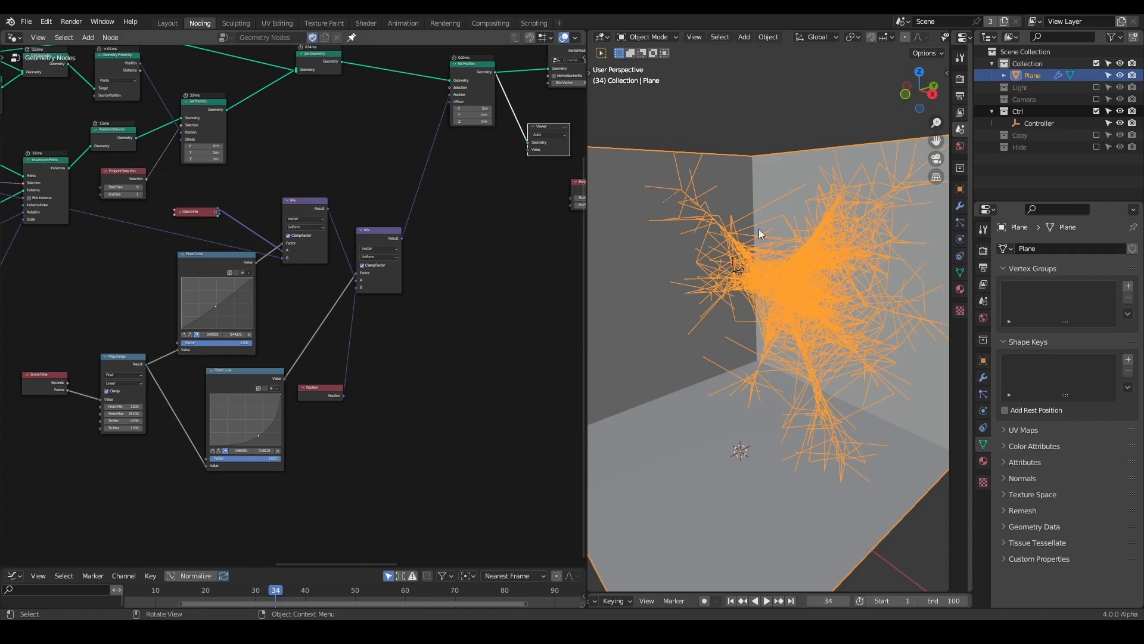
{"action": "left_click", "coordinate": [552, 128]}
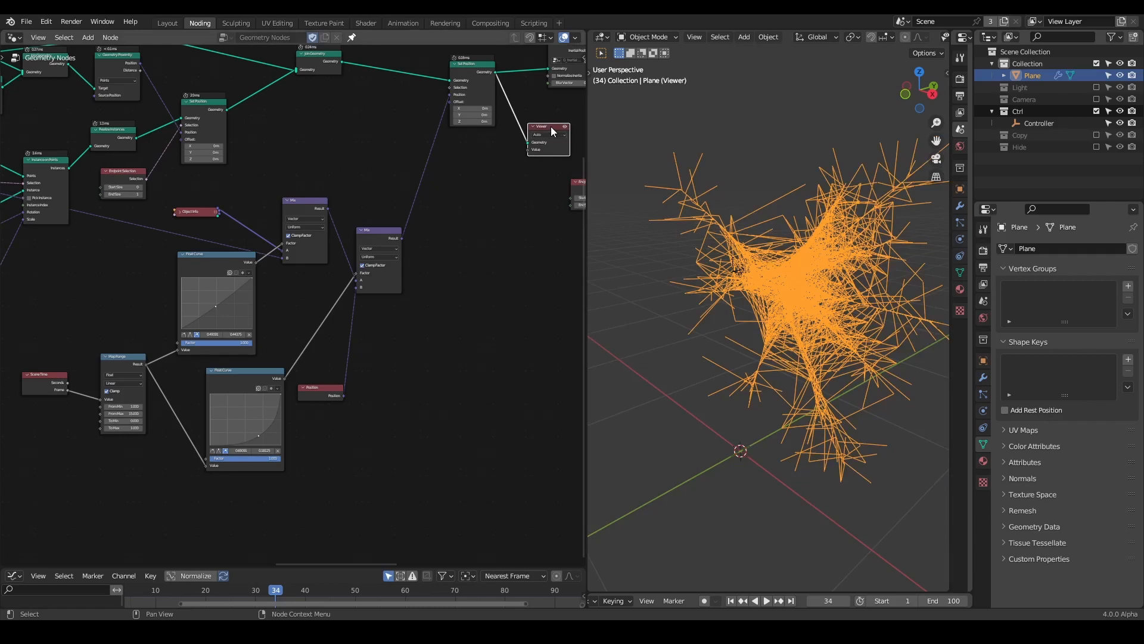
Delete the Viewer node connected to the Set Position after Join Geometry.
{"action": "middle_click_drag", "start_coordinate": [238, 298], "coordinate": [349, 279]}
{"action": "scroll", "coordinate": [347, 279], "scroll_direction": "down", "scroll_amount": 3}
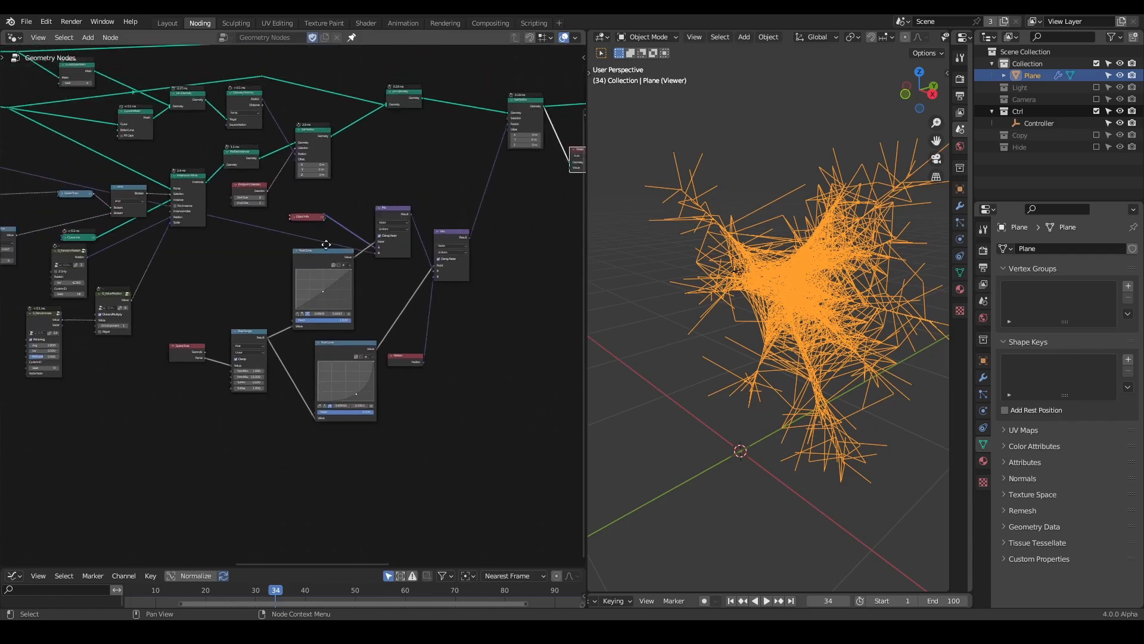
{"action": "left_click_drag", "start_coordinate": [497, 227], "coordinate": [204, 438]}
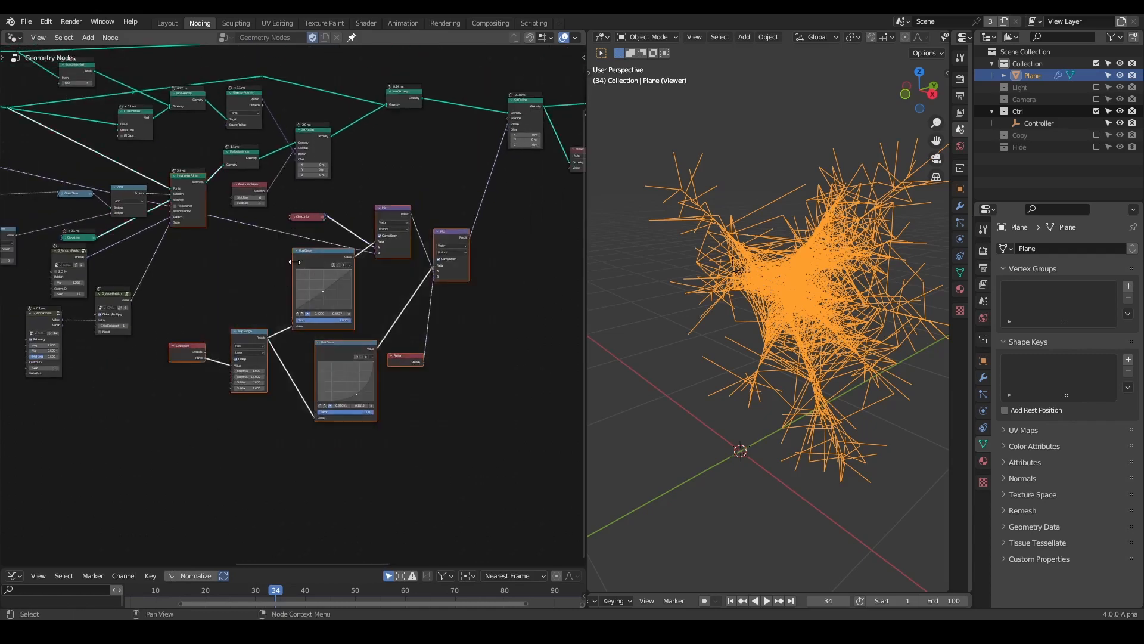
{"action": "middle_click_drag", "start_coordinate": [218, 260], "coordinate": [87, 308]}
{"action": "left_click", "coordinate": [497, 185]}
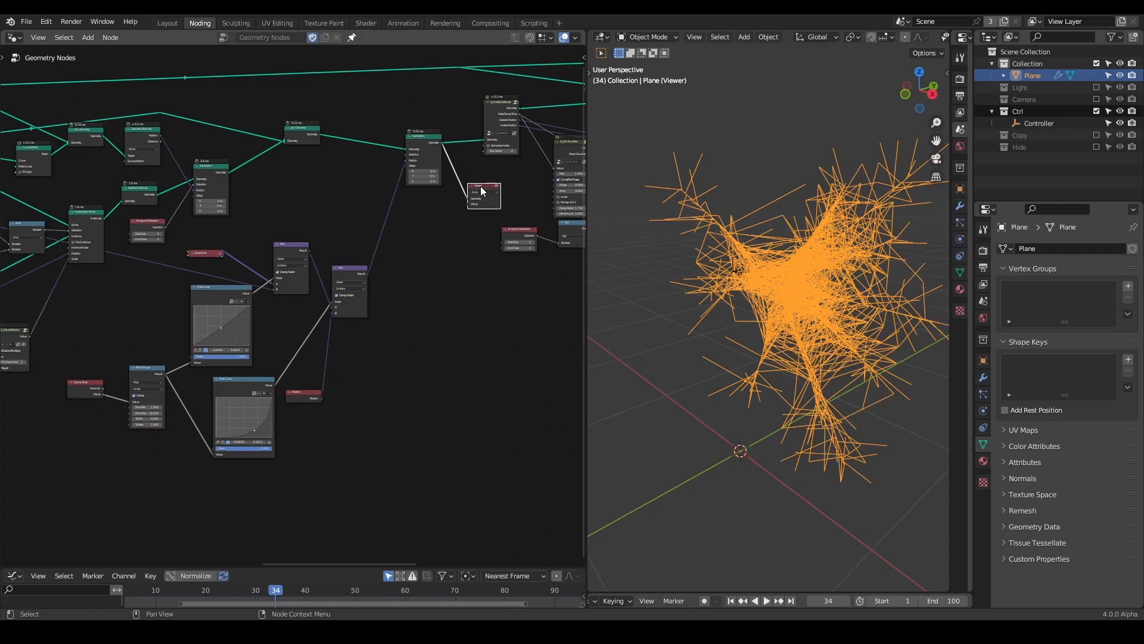
{"action": "key", "text": "x"}
{"action": "middle_click_drag", "start_coordinate": [484, 191], "coordinate": [516, 183]}
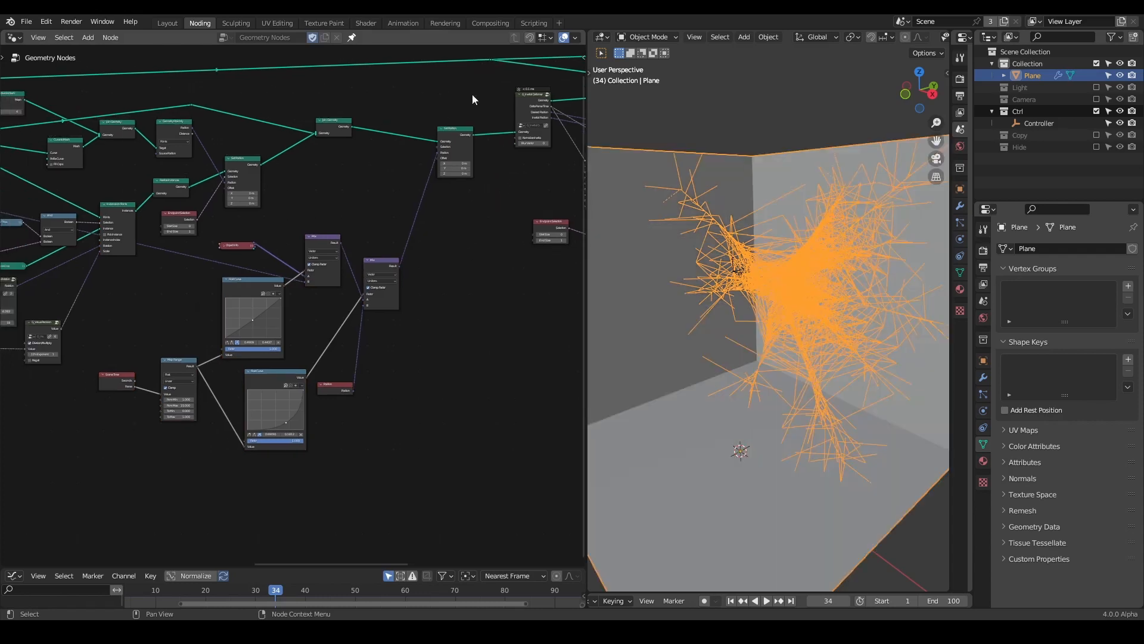
Move the growth animation nodes, from Scene Time to the two Mix nodes, further below the main geometry chain.
{"action": "left_click_drag", "start_coordinate": [437, 255], "coordinate": [146, 480]}
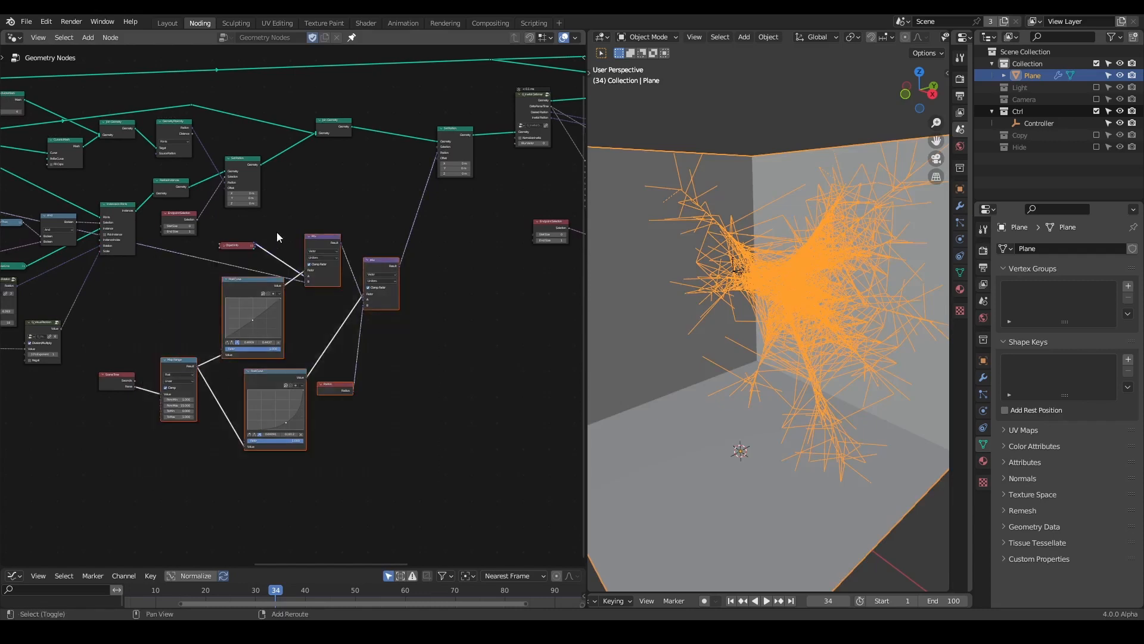
{"action": "left_click_drag", "start_coordinate": [174, 349], "coordinate": [108, 422]}
{"action": "key", "text": "g"}
{"action": "left_click", "coordinate": [256, 306]}
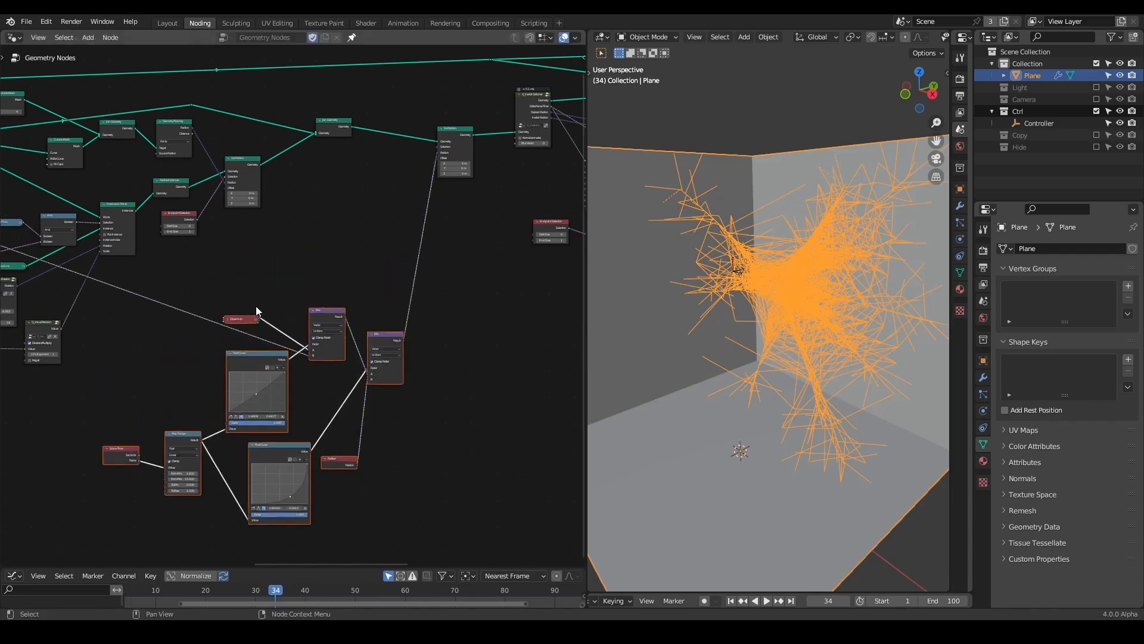
{"action": "left_click", "coordinate": [438, 216]}
Replay the full animation with the inertia and noise nodes in view, and survey the whole node tree.
{"action": "middle_click_drag", "start_coordinate": [442, 215], "coordinate": [84, 277]}
{"action": "middle_click_drag", "start_coordinate": [476, 184], "coordinate": [330, 230]}
{"action": "scroll", "coordinate": [485, 261], "scroll_direction": "up", "scroll_amount": 1}
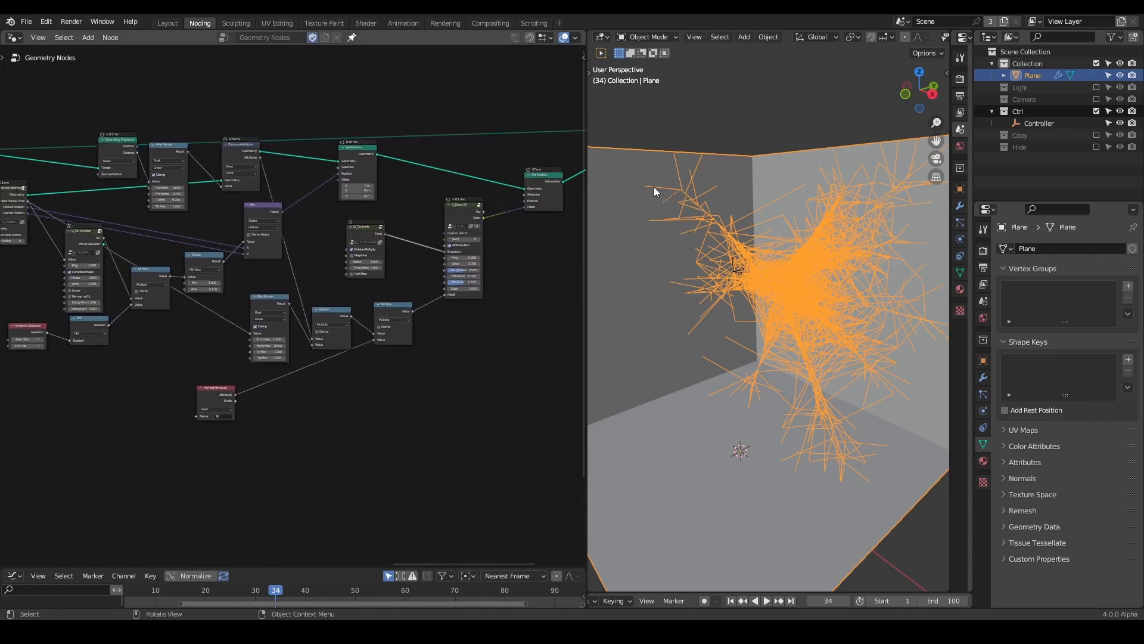
{"action": "key", "text": "shift+Left"}
{"action": "key", "text": "space"}
{"action": "key", "text": "space"}
{"action": "key", "text": "shift+Left"}
{"action": "key", "text": "space"}
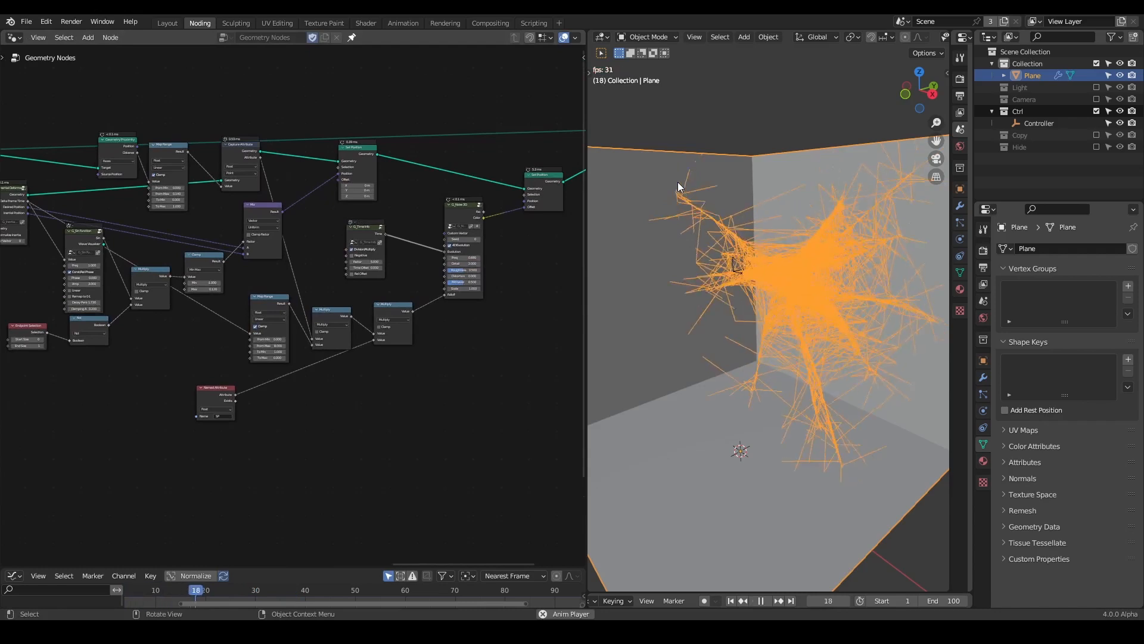
{"action": "key", "text": "space"}
{"action": "middle_click_drag", "start_coordinate": [82, 294], "coordinate": [418, 223]}
{"action": "middle_click_drag", "start_coordinate": [287, 244], "coordinate": [389, 336], "text": "ctrl"}
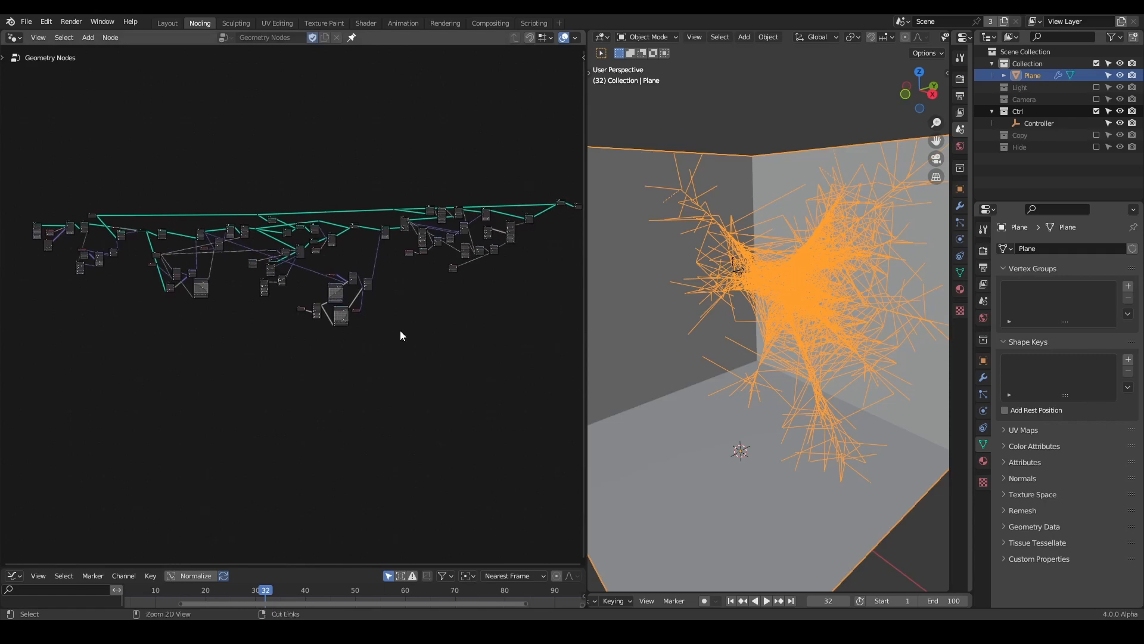